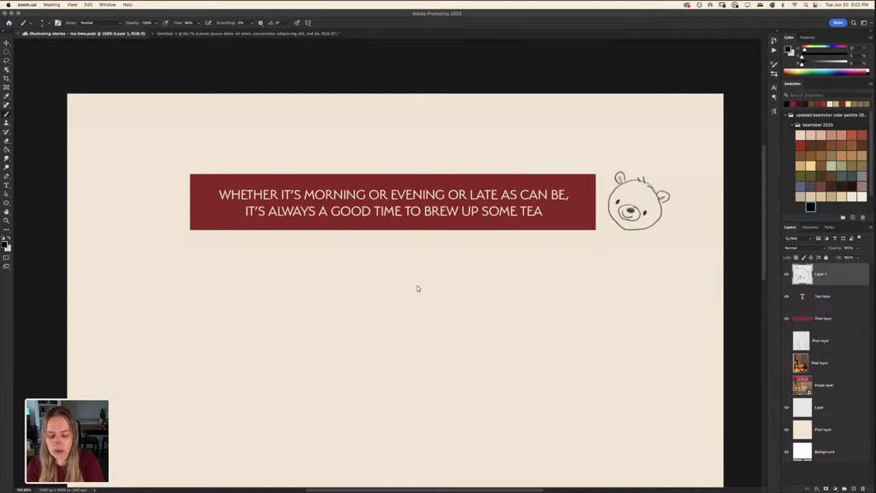
# Show the layer with the painted reference of the bear drawing beside the stove and bring it into view
pyautogui.click(445, 330)
pyautogui.moveTo(450, 335); pyautogui.dragTo(461, 286)
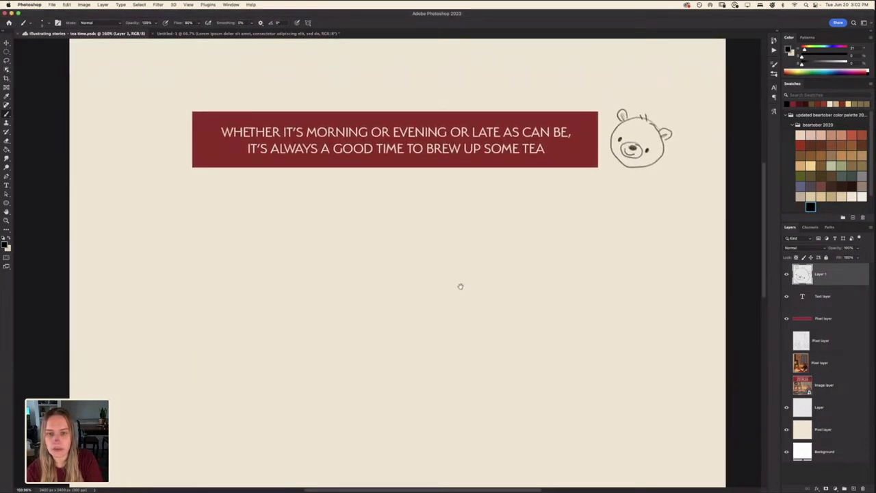
pyautogui.click(786, 363)
pyautogui.scroll(-5, 269, 348)
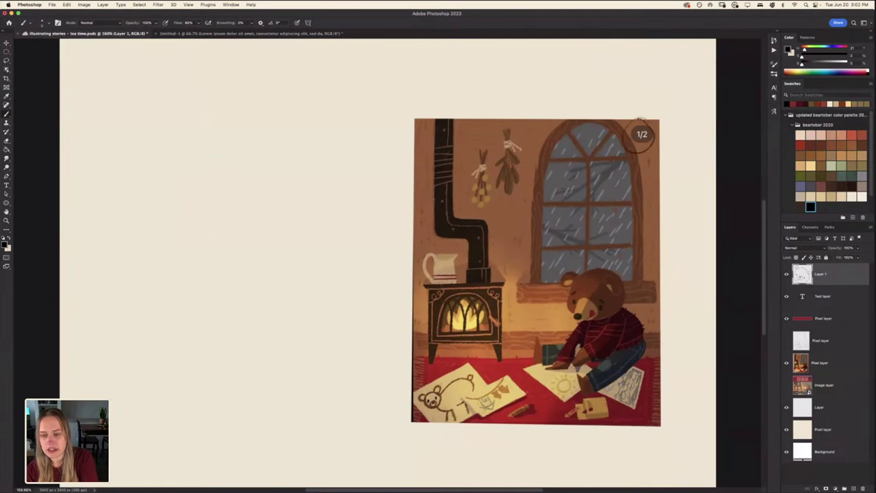
pyautogui.hscroll(4, 307, 308)
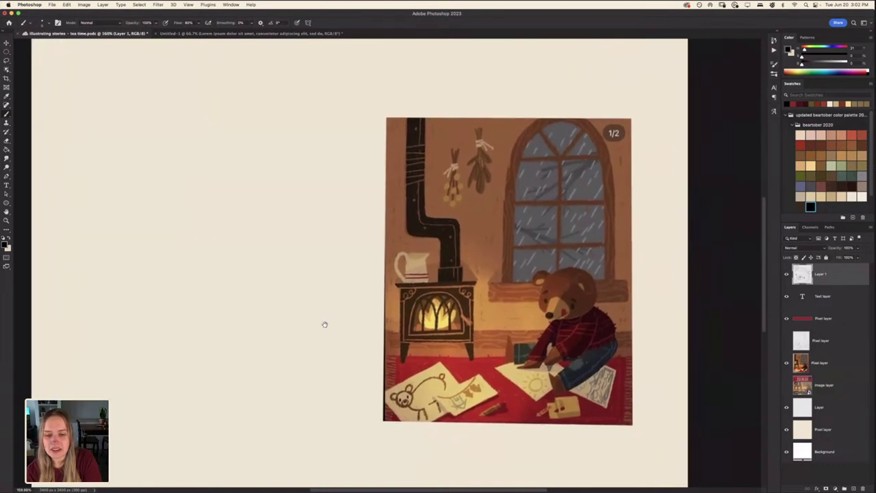
pyautogui.hscroll(2, 309, 325)
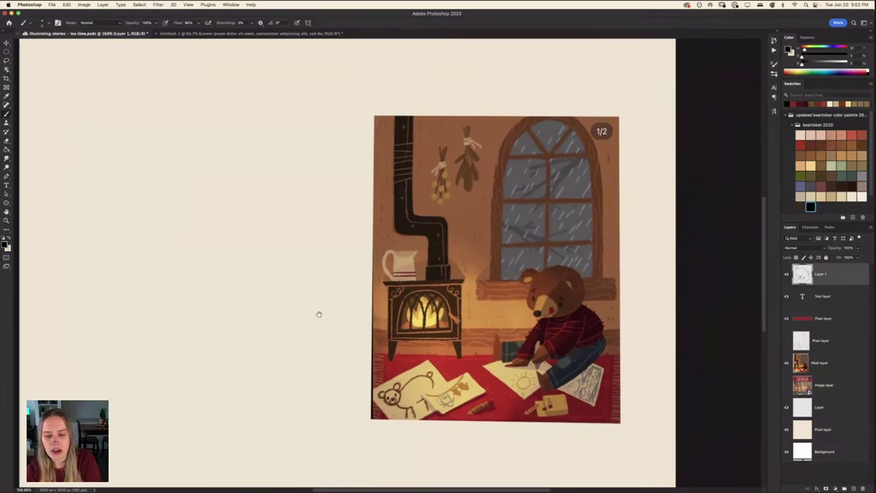
pyautogui.hscroll(-1, 332, 330)
pyautogui.moveTo(332, 331); pyautogui.dragTo(310, 317)
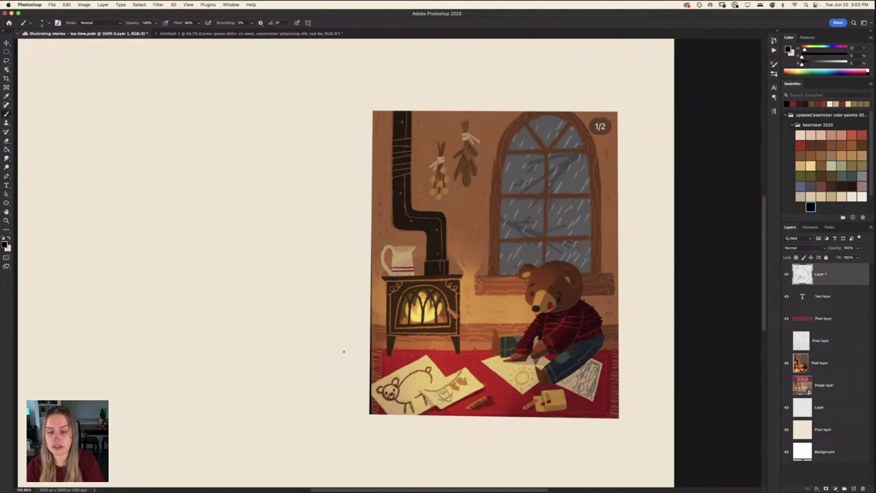
# Sketch an arrow toward the reference painting and circle the seated bear, and undo these marks
pyautogui.moveTo(340, 147)
pyautogui.mouseDown()
pyautogui.moveTo(371, 263)
pyautogui.moveTo(354, 130)
pyautogui.mouseUp()
pyautogui.moveTo(436, 95); pyautogui.dragTo(445, 140)
pyautogui.moveTo(433, 129); pyautogui.dragTo(451, 126)
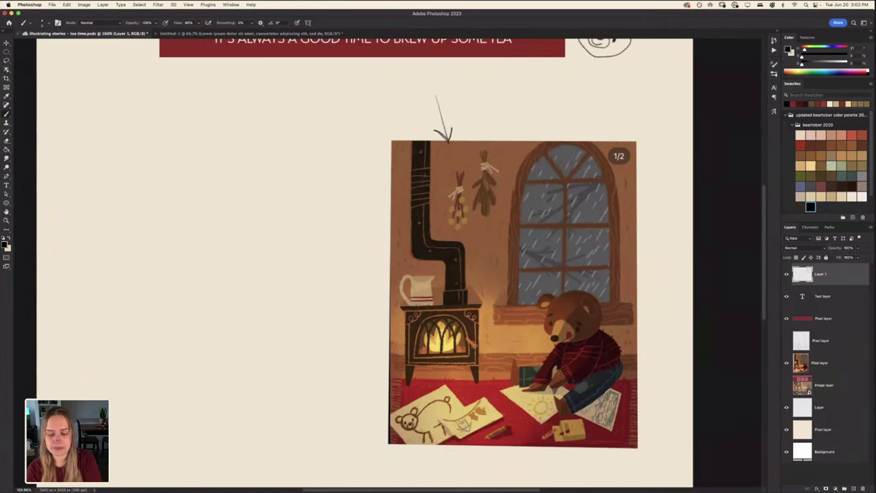
pyautogui.moveTo(565, 273)
pyautogui.mouseDown()
pyautogui.moveTo(603, 431)
pyautogui.moveTo(514, 308)
pyautogui.mouseUp()
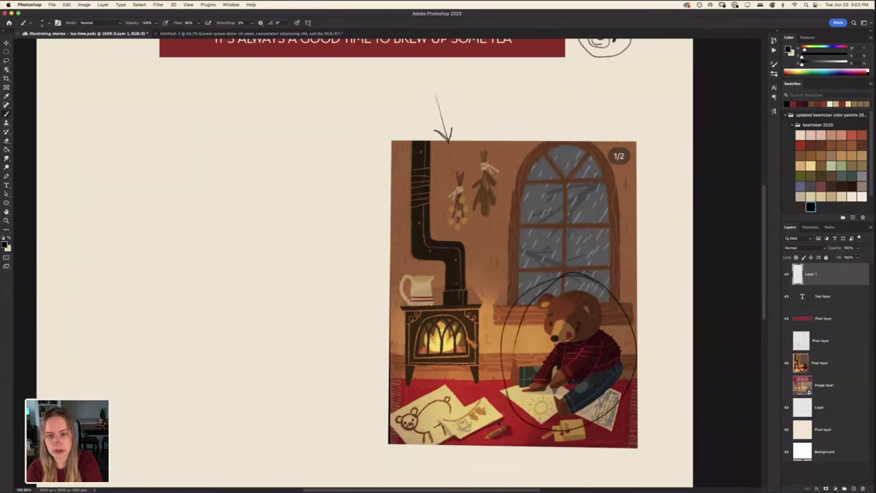
pyautogui.press('super+z')
pyautogui.press('super+z')
# Examine the rhyme banner and the reference painting of the bear in its room
pyautogui.scroll(5, 321, 254)
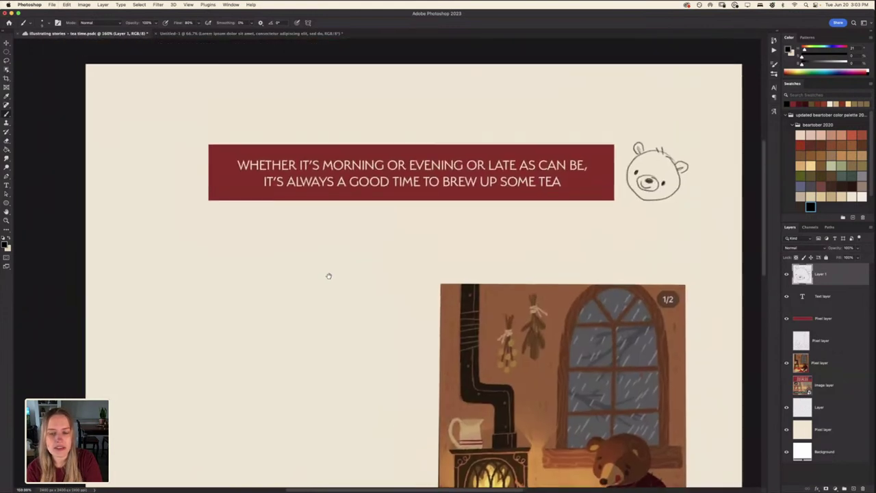
pyautogui.scroll(2, 329, 276)
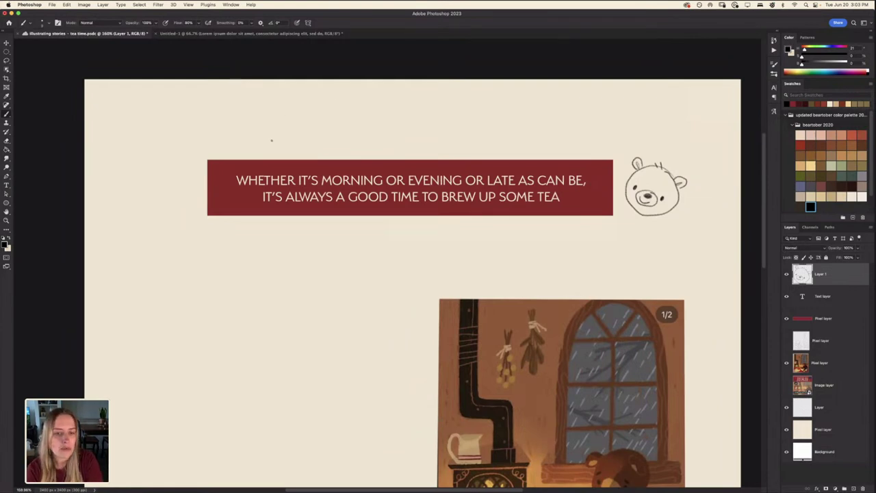
pyautogui.moveTo(406, 218); pyautogui.dragTo(395, 227)
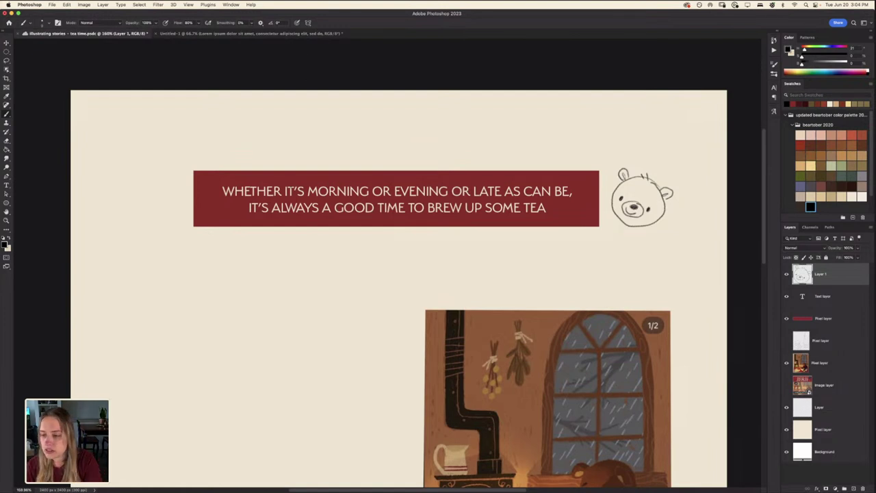
pyautogui.moveTo(226, 153); pyautogui.dragTo(241, 166)
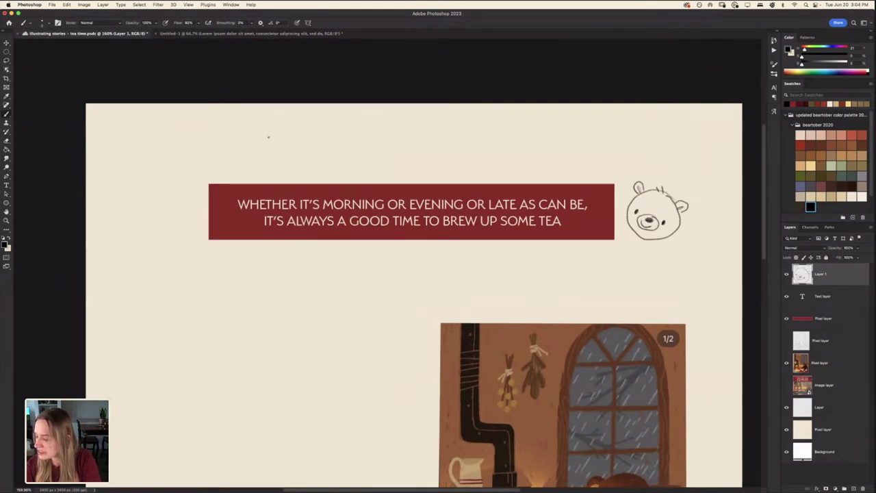
pyautogui.scroll(-10, 279, 289)
pyautogui.hscroll(4, 280, 289)
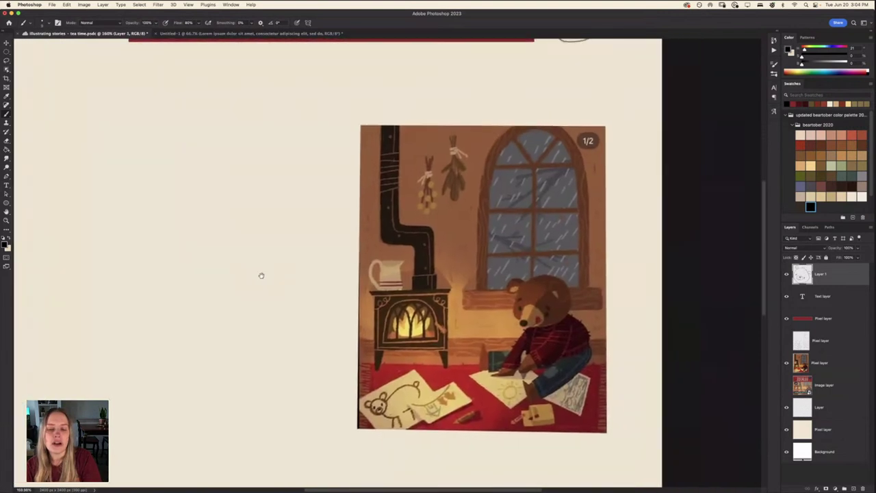
pyautogui.scroll(2, 261, 275)
pyautogui.hscroll(1, 261, 275)
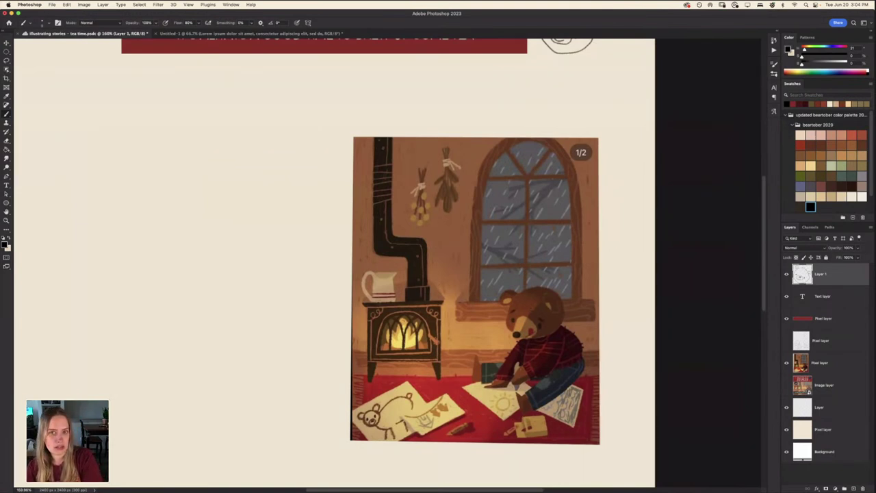
# Underline and box the words MORNING, EVENING and LATE AS CAN BE in the rhyme's first line with brush strokes
pyautogui.moveTo(269, 151)
pyautogui.mouseDown()
pyautogui.moveTo(283, 198)
pyautogui.moveTo(342, 305)
pyautogui.mouseUp()
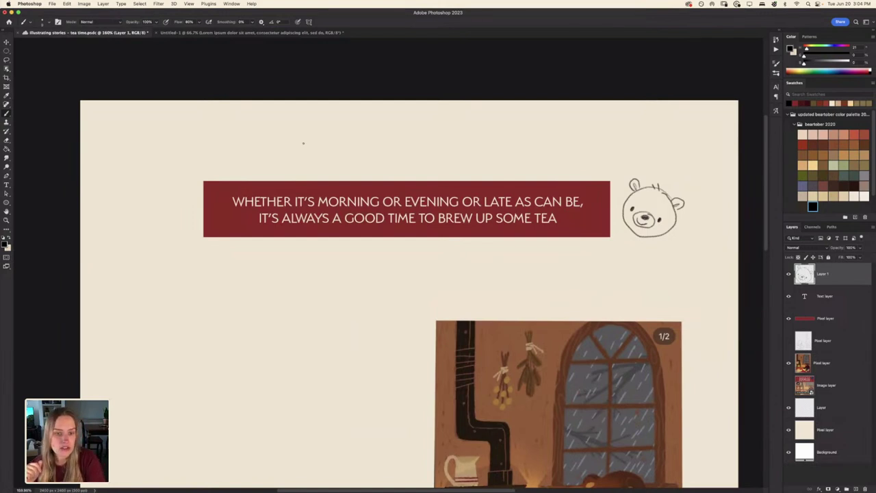
pyautogui.moveTo(319, 207); pyautogui.dragTo(521, 208)
pyautogui.moveTo(534, 208); pyautogui.dragTo(564, 208)
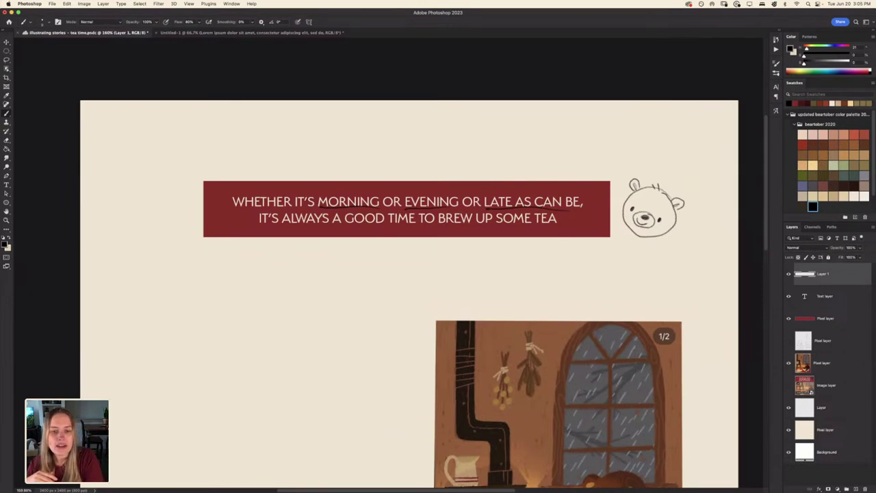
pyautogui.moveTo(380, 194)
pyautogui.mouseDown()
pyautogui.moveTo(324, 186)
pyautogui.moveTo(320, 204)
pyautogui.mouseUp()
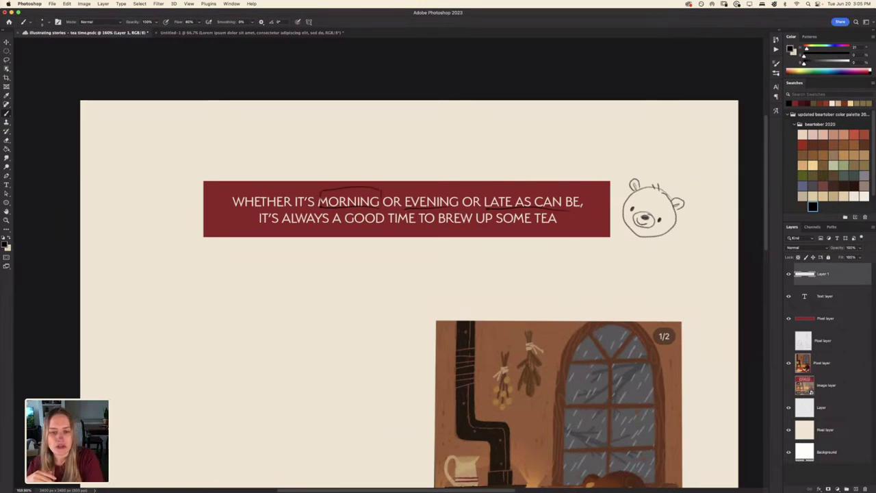
pyautogui.moveTo(404, 211)
pyautogui.mouseDown()
pyautogui.moveTo(414, 190)
pyautogui.moveTo(469, 191)
pyautogui.moveTo(484, 208)
pyautogui.moveTo(499, 192)
pyautogui.moveTo(575, 212)
pyautogui.mouseUp()
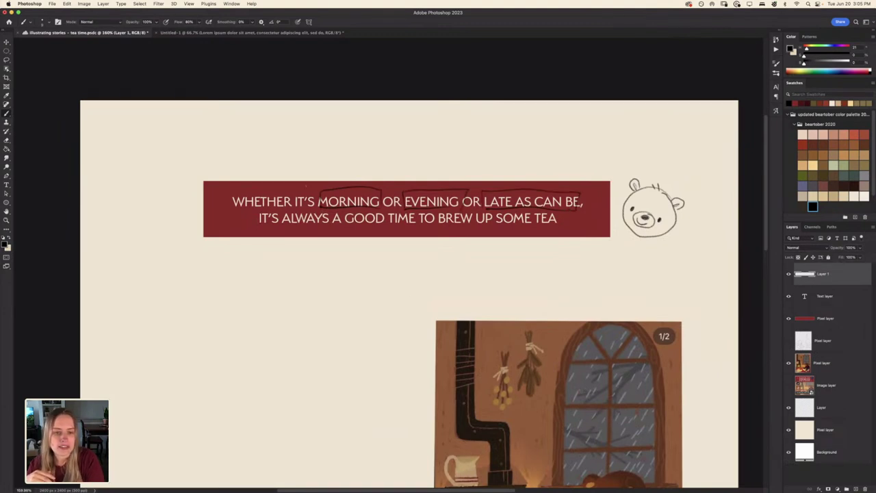
# Mark IT'S ALWAYS, GOOD TIME, BREW UP and TEA in the rhyme's second line, with an arrow pointing at TEA
pyautogui.moveTo(334, 222)
pyautogui.mouseDown()
pyautogui.moveTo(265, 224)
pyautogui.moveTo(319, 233)
pyautogui.mouseUp()
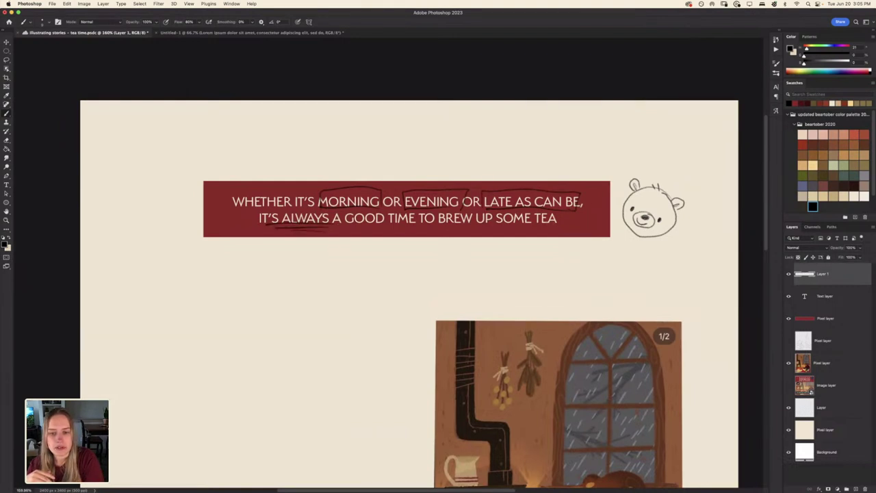
pyautogui.moveTo(559, 224)
pyautogui.mouseDown()
pyautogui.moveTo(542, 225)
pyautogui.moveTo(563, 208)
pyautogui.moveTo(564, 229)
pyautogui.mouseUp()
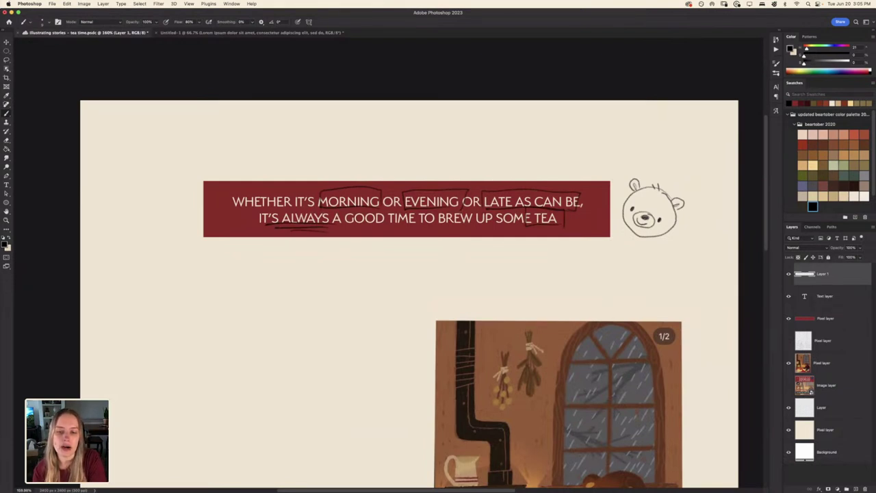
pyautogui.moveTo(430, 214); pyautogui.dragTo(478, 213)
pyautogui.moveTo(429, 215); pyautogui.dragTo(478, 226)
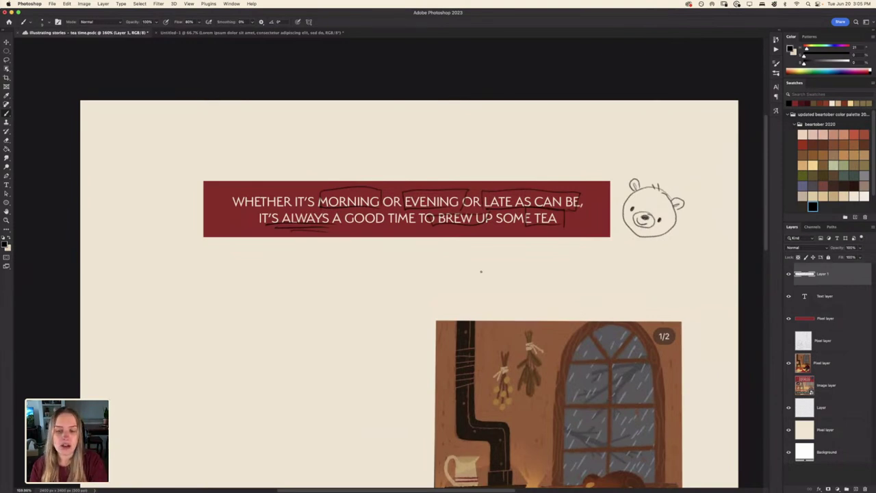
pyautogui.moveTo(589, 261)
pyautogui.mouseDown()
pyautogui.moveTo(555, 234)
pyautogui.moveTo(568, 240)
pyautogui.mouseUp()
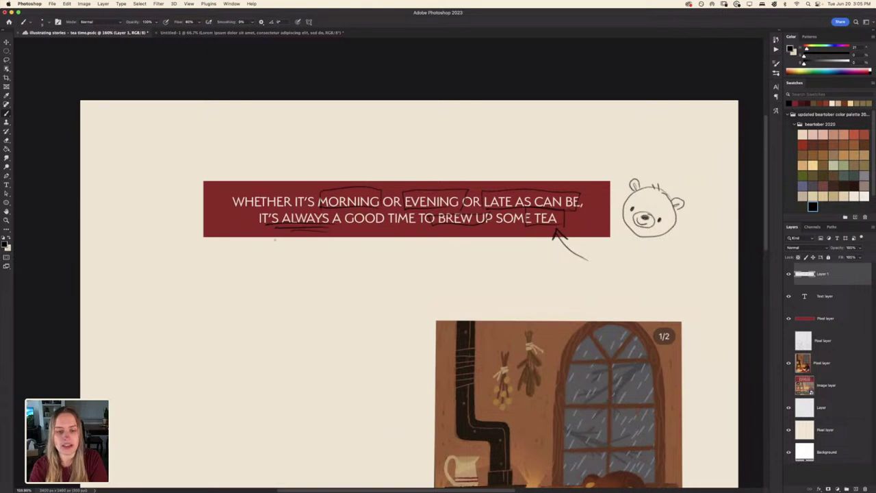
pyautogui.scroll(-2, 275, 273)
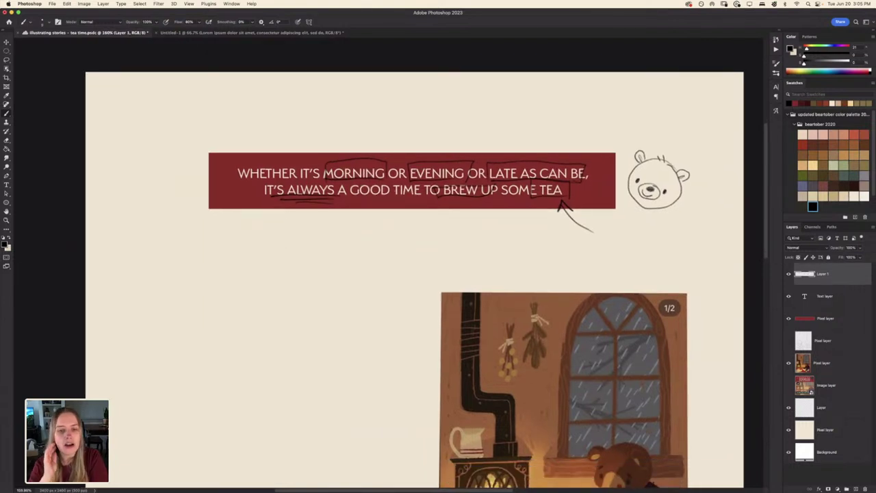
pyautogui.moveTo(407, 182)
pyautogui.mouseDown()
pyautogui.moveTo(343, 195)
pyautogui.moveTo(421, 188)
pyautogui.mouseUp()
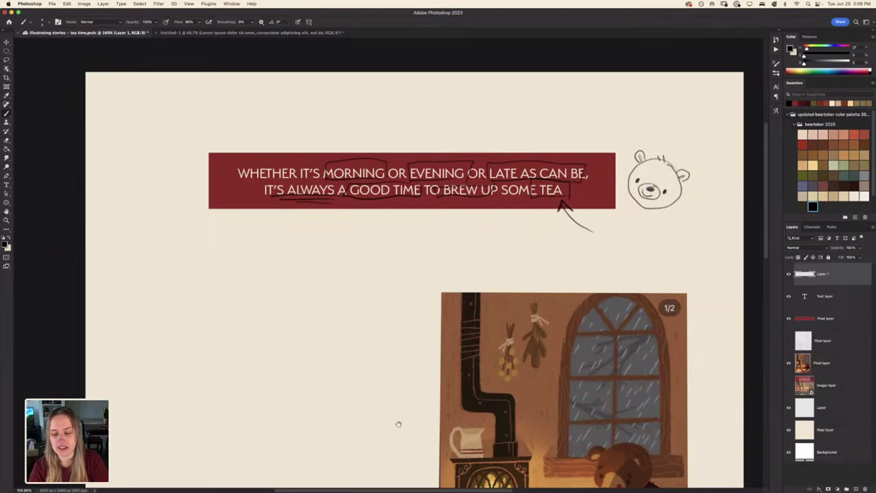
# Show the pencil sketch layer with the bear in the armchair and the stove, and view it beside the painting
pyautogui.scroll(-5, 397, 421)
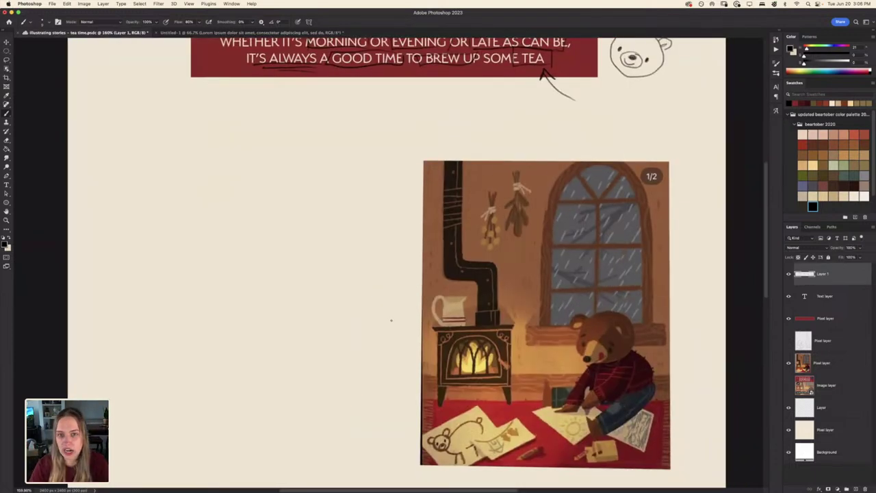
pyautogui.scroll(4, 354, 217)
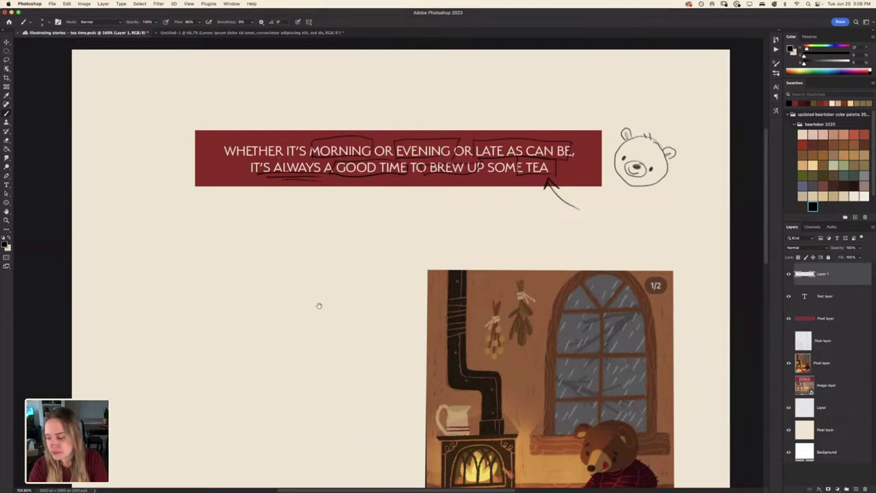
pyautogui.moveTo(319, 305); pyautogui.dragTo(320, 284)
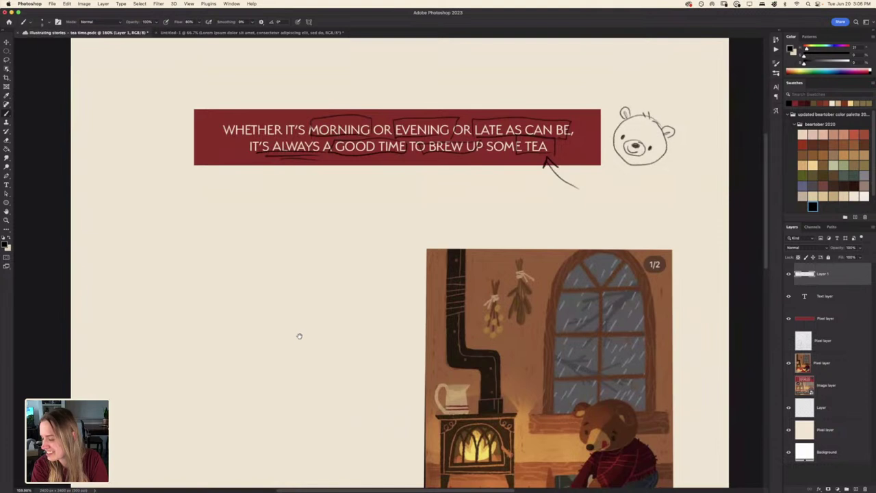
pyautogui.moveTo(301, 317); pyautogui.dragTo(308, 353)
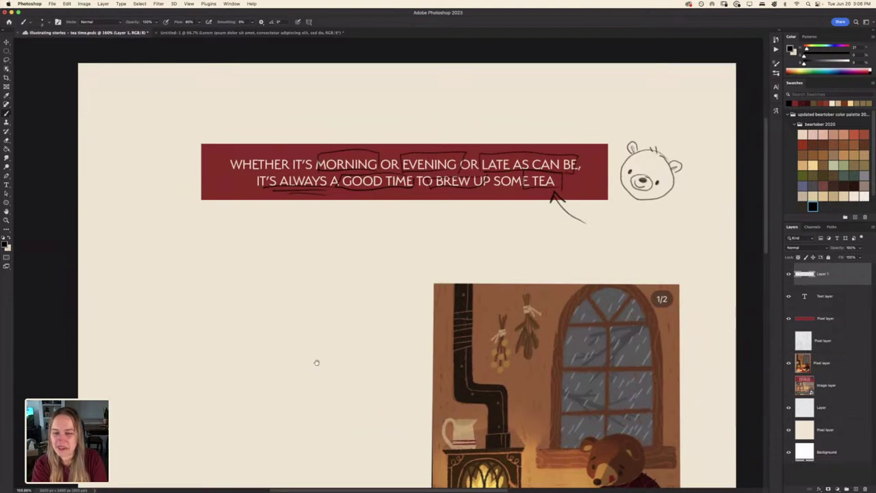
pyautogui.moveTo(295, 406); pyautogui.dragTo(280, 342)
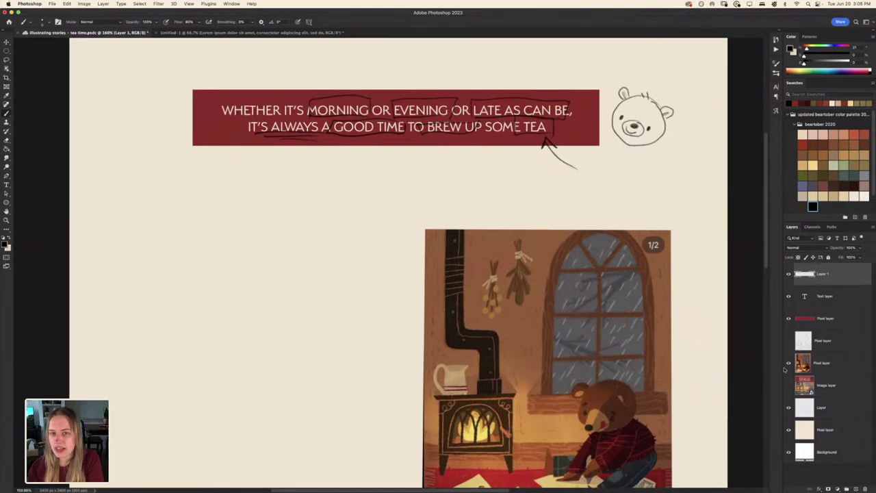
pyautogui.click(789, 342)
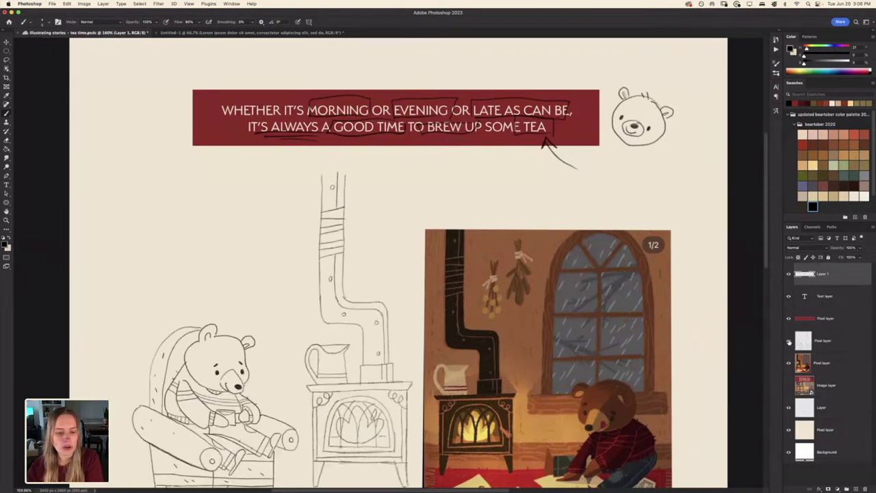
pyautogui.scroll(-5, 273, 349)
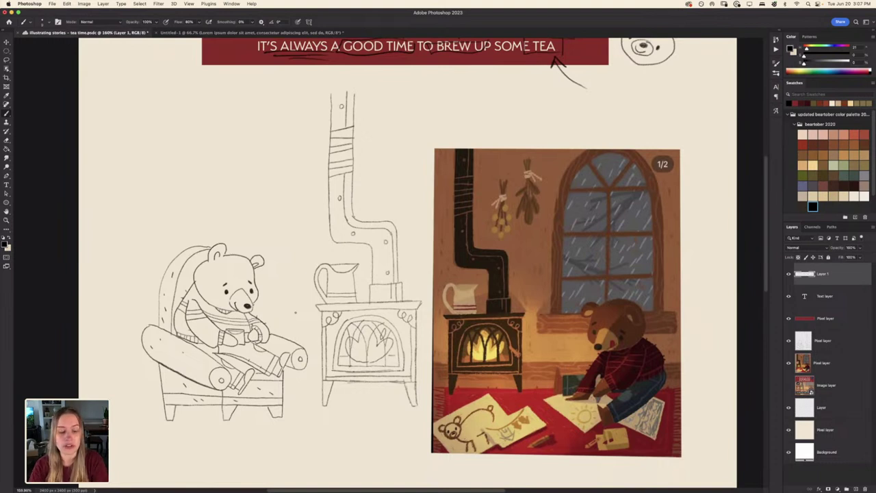
# Draw a left-pointing arrow from the sketched stovepipe toward the space above the bear's armchair
pyautogui.moveTo(236, 340); pyautogui.dragTo(287, 330)
pyautogui.moveTo(394, 341); pyautogui.dragTo(348, 333)
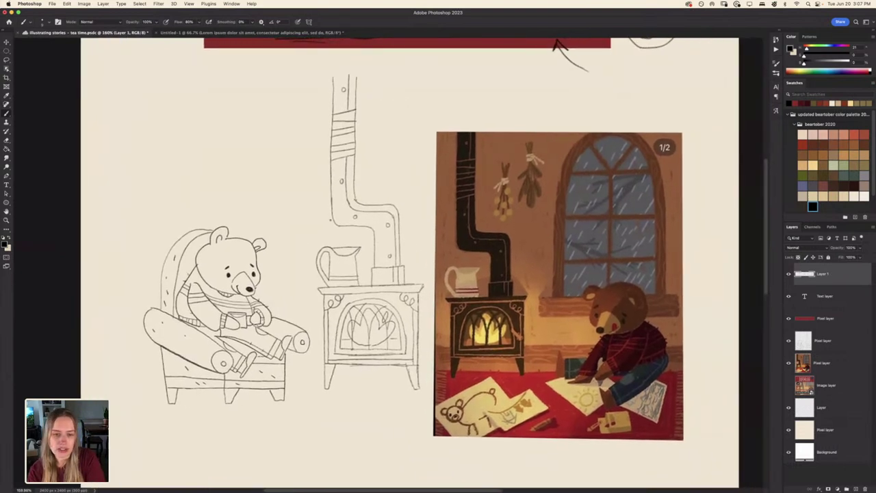
pyautogui.moveTo(315, 199)
pyautogui.mouseDown()
pyautogui.moveTo(246, 191)
pyautogui.moveTo(272, 197)
pyautogui.mouseUp()
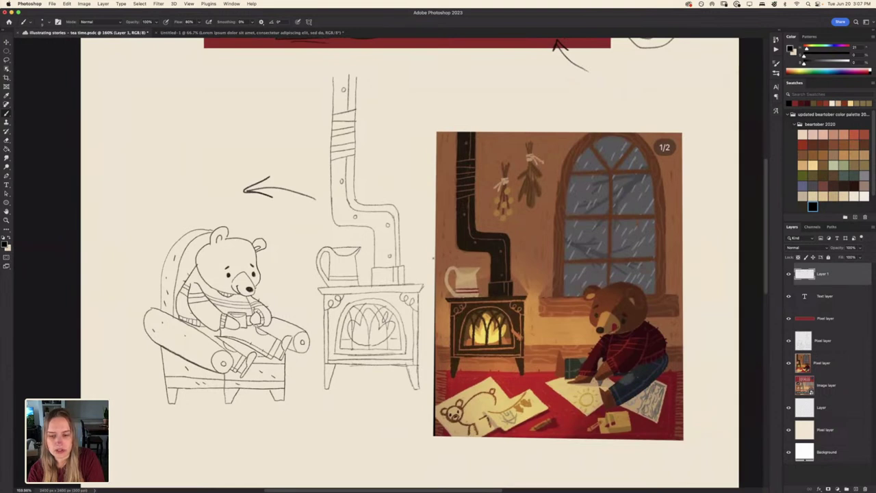
# Try rough outlines and scribbled strokes over the sketched stove, and undo them
pyautogui.moveTo(432, 258)
pyautogui.mouseDown()
pyautogui.moveTo(346, 363)
pyautogui.moveTo(411, 250)
pyautogui.moveTo(387, 390)
pyautogui.moveTo(346, 243)
pyautogui.moveTo(366, 371)
pyautogui.mouseUp()
pyautogui.moveTo(336, 331)
pyautogui.mouseDown()
pyautogui.moveTo(400, 363)
pyautogui.moveTo(383, 350)
pyautogui.mouseUp()
pyautogui.moveTo(395, 305)
pyautogui.mouseDown()
pyautogui.moveTo(441, 332)
pyautogui.moveTo(332, 344)
pyautogui.moveTo(422, 337)
pyautogui.moveTo(345, 349)
pyautogui.mouseUp()
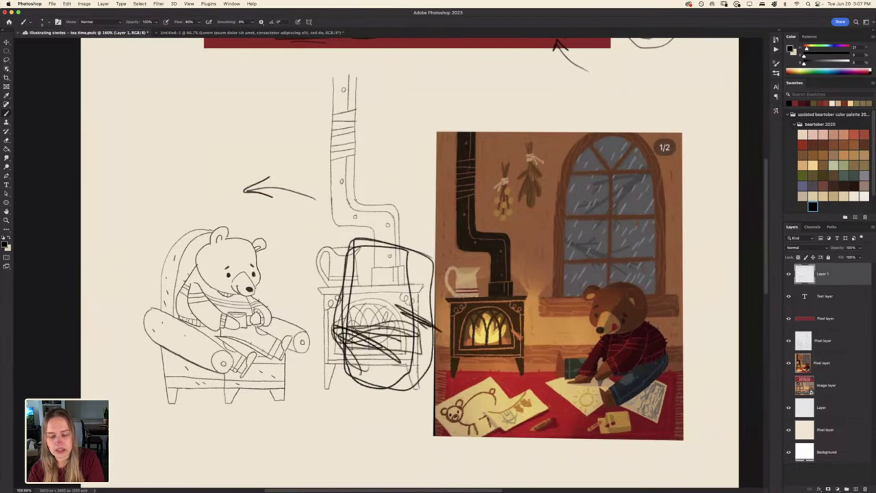
pyautogui.press('super+z')
pyautogui.press('super+z')
pyautogui.press('super+z')
pyautogui.press('super+z')
pyautogui.press('super+z')
pyautogui.press('super+z')
pyautogui.press('super+z')
pyautogui.press('super+z')
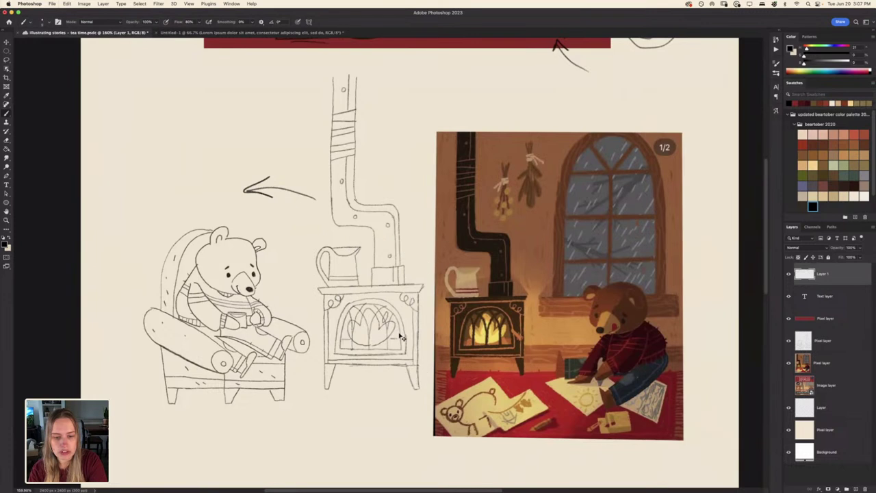
pyautogui.moveTo(258, 320); pyautogui.dragTo(330, 320)
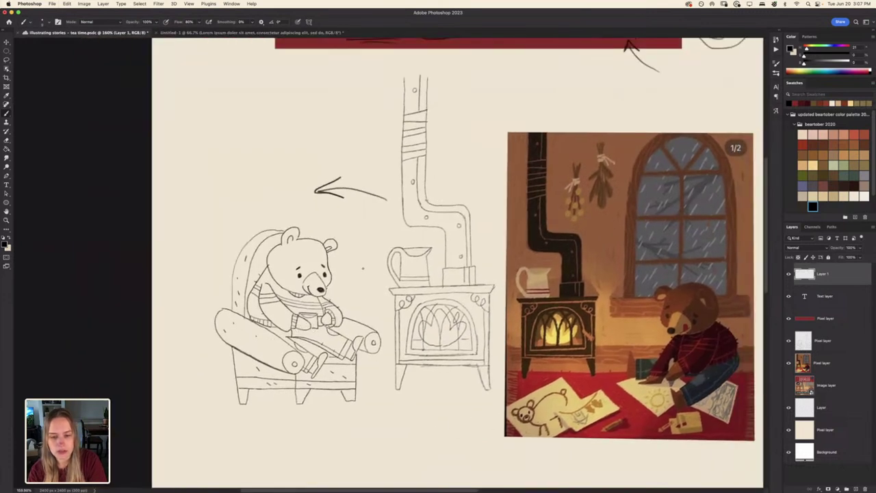
# Erase the left-pointing arrow between the stovepipe and the space above the bear's armchair
pyautogui.hscroll(-3, 219, 329)
pyautogui.scroll(-2, 219, 328)
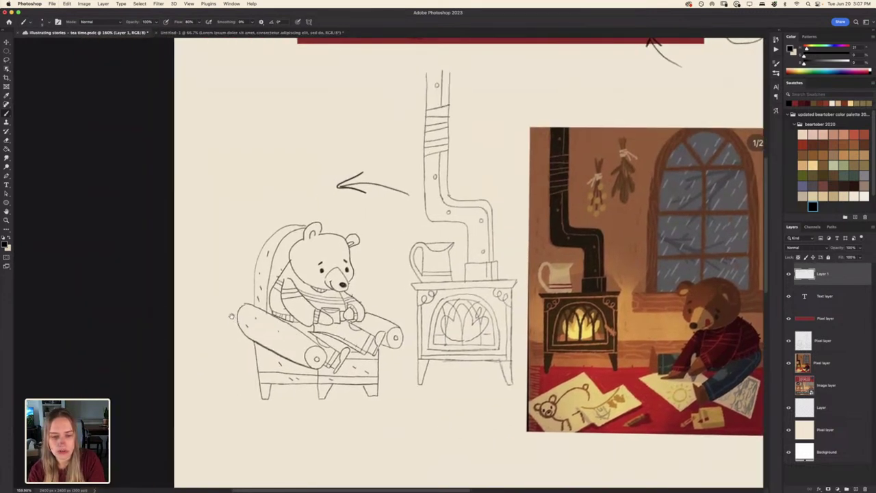
pyautogui.press('e')
pyautogui.moveTo(352, 168)
pyautogui.mouseDown()
pyautogui.moveTo(326, 173)
pyautogui.moveTo(355, 186)
pyautogui.moveTo(354, 175)
pyautogui.moveTo(386, 178)
pyautogui.mouseUp()
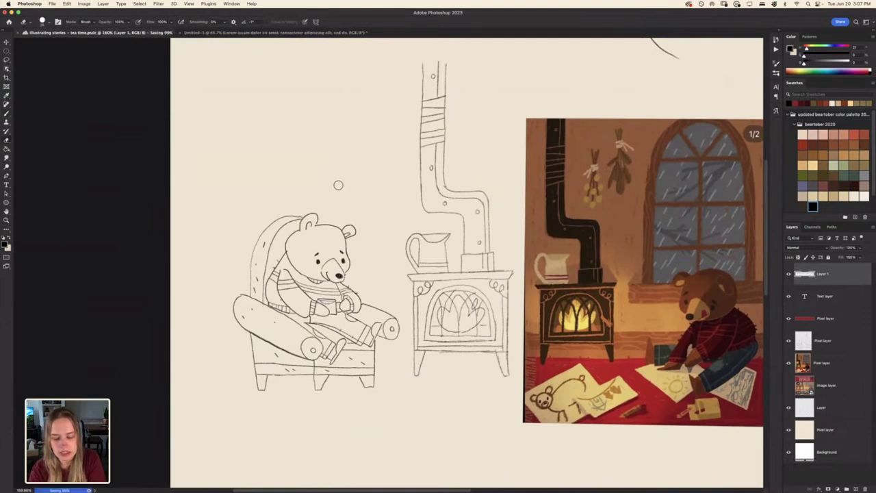
pyautogui.press('b')
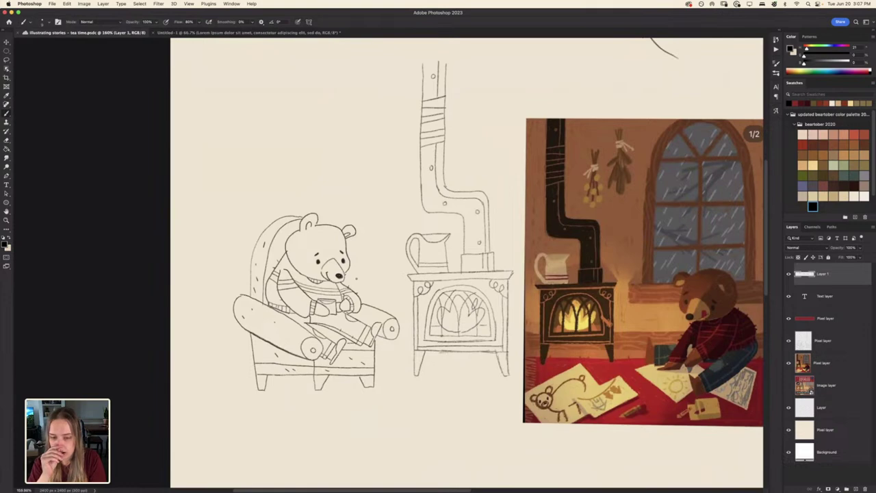
# Scale down the reference painting and move it farther from the stove sketch, closer to the rhyme banner
pyautogui.scroll(-2, 352, 382)
pyautogui.hscroll(2, 353, 381)
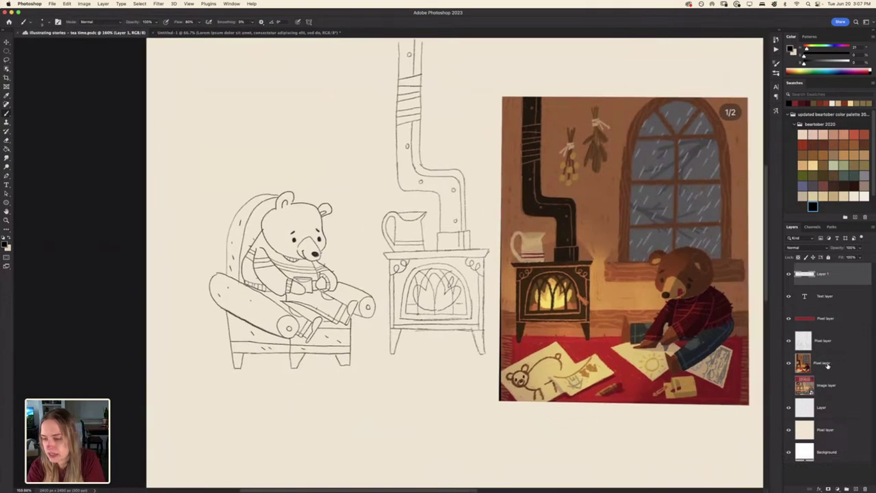
pyautogui.click(825, 363)
pyautogui.scroll(6, 583, 300)
pyautogui.hscroll(-9, 583, 299)
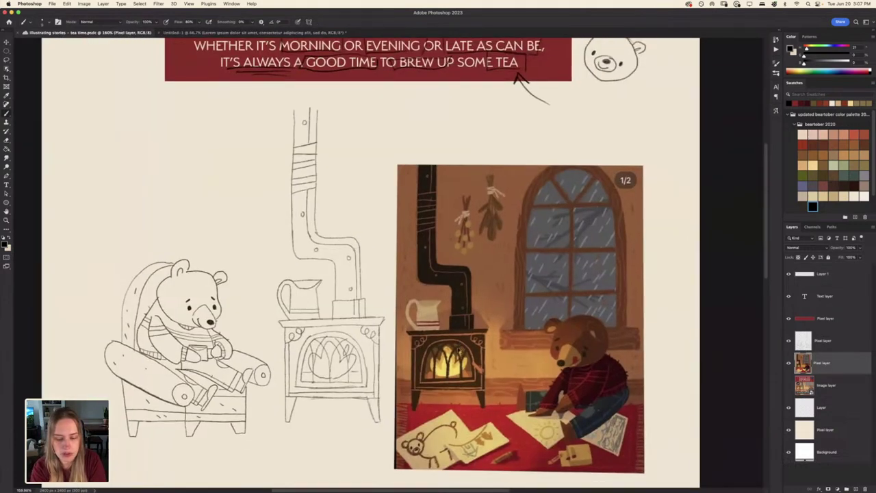
pyautogui.press('super+t')
pyautogui.moveTo(487, 384); pyautogui.dragTo(521, 330)
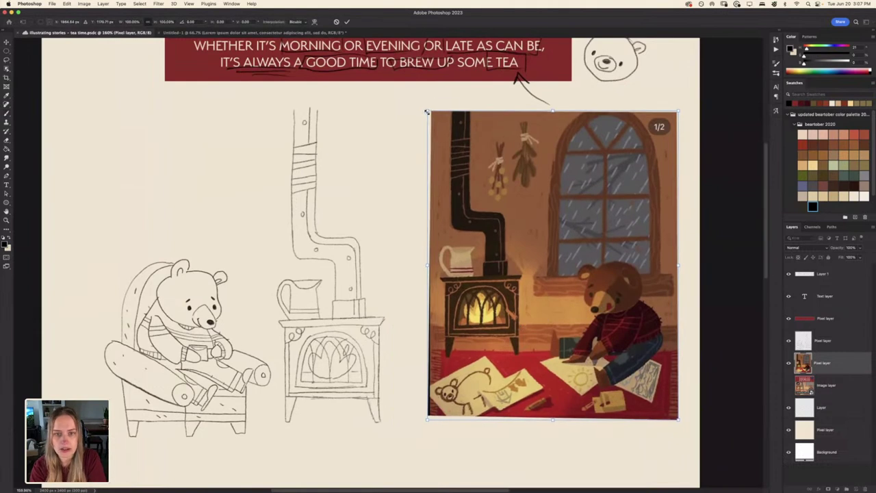
pyautogui.moveTo(428, 111); pyautogui.dragTo(463, 169)
pyautogui.moveTo(504, 239); pyautogui.dragTo(508, 195)
pyautogui.press('Return')
# Draw an arrow pointing up at the lower-left corner of the reference painting, where the rug meets the edge
pyautogui.moveTo(263, 326); pyautogui.dragTo(346, 277)
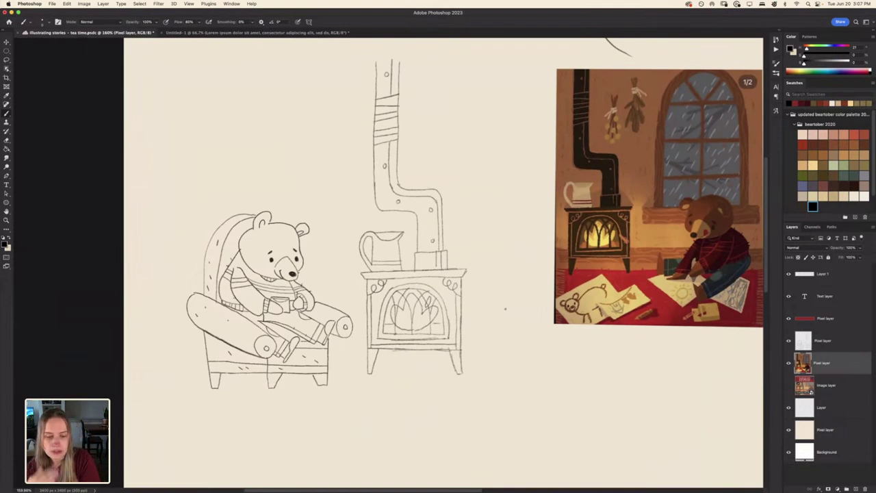
pyautogui.moveTo(511, 347); pyautogui.dragTo(475, 373)
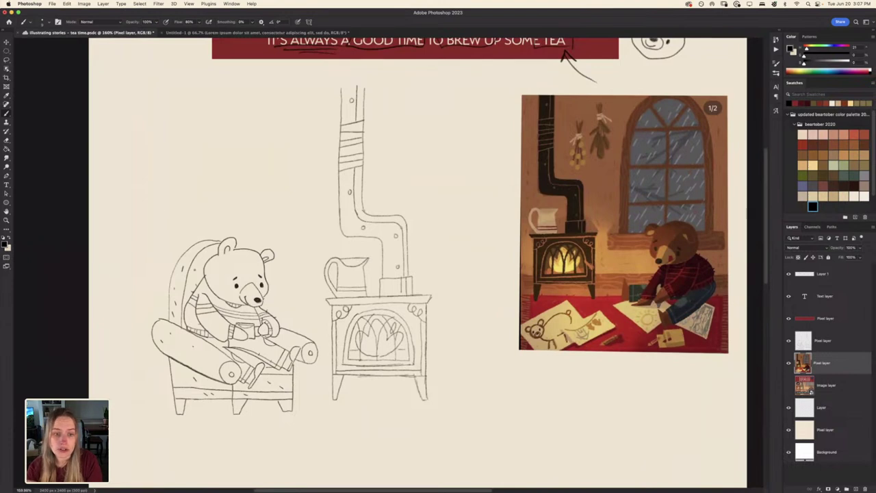
pyautogui.moveTo(509, 388); pyautogui.dragTo(534, 358)
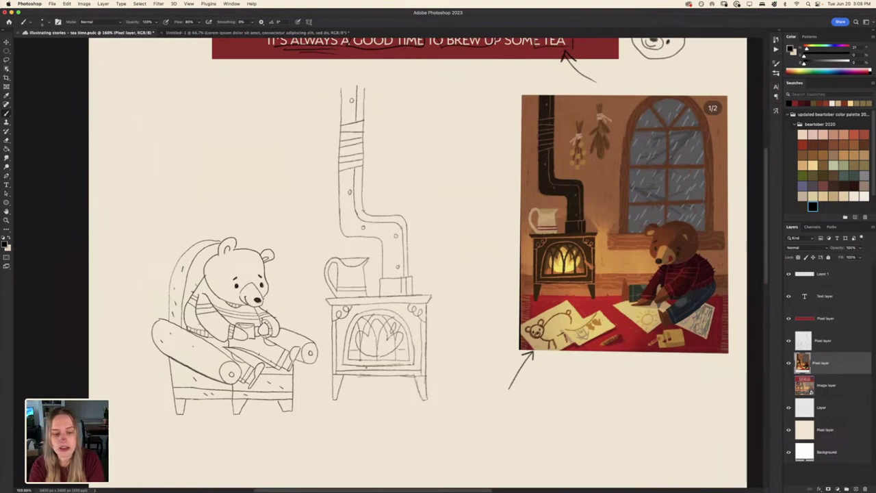
# Try a vertical and a horizontal line as a rug corner below the stove's legs, and undo both
pyautogui.moveTo(350, 413); pyautogui.dragTo(370, 364)
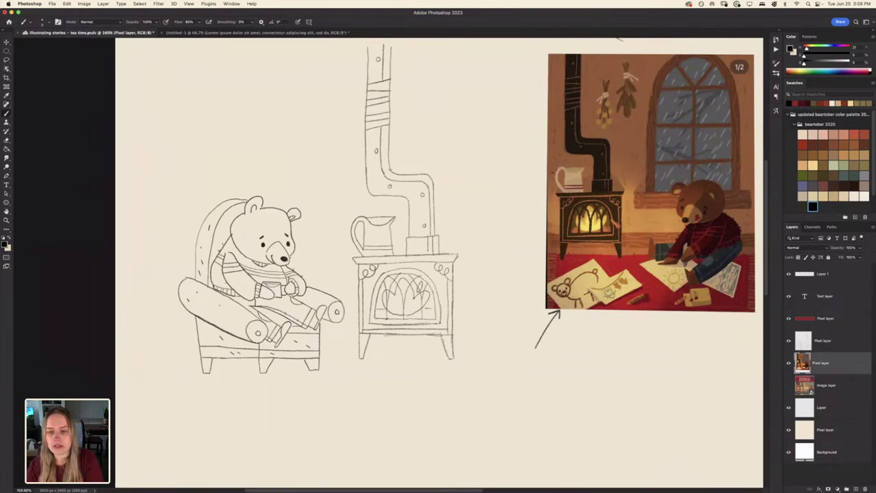
pyautogui.moveTo(522, 239); pyautogui.dragTo(445, 265)
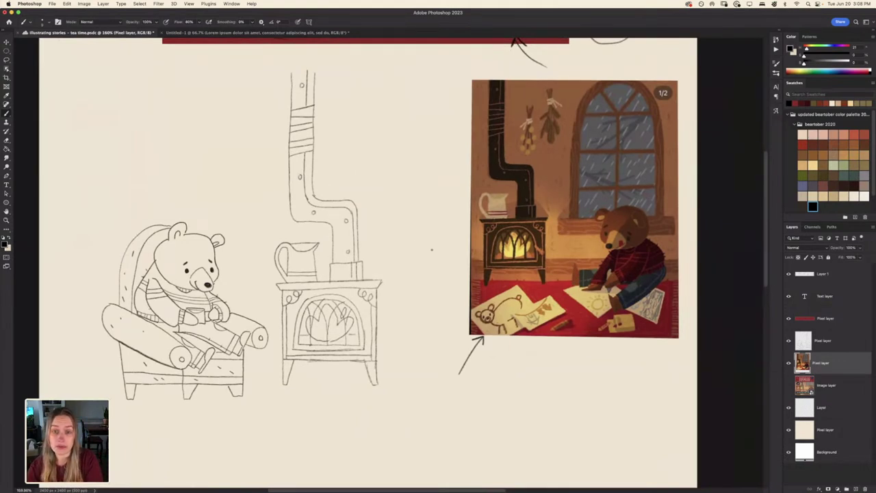
pyautogui.moveTo(403, 354); pyautogui.dragTo(528, 334)
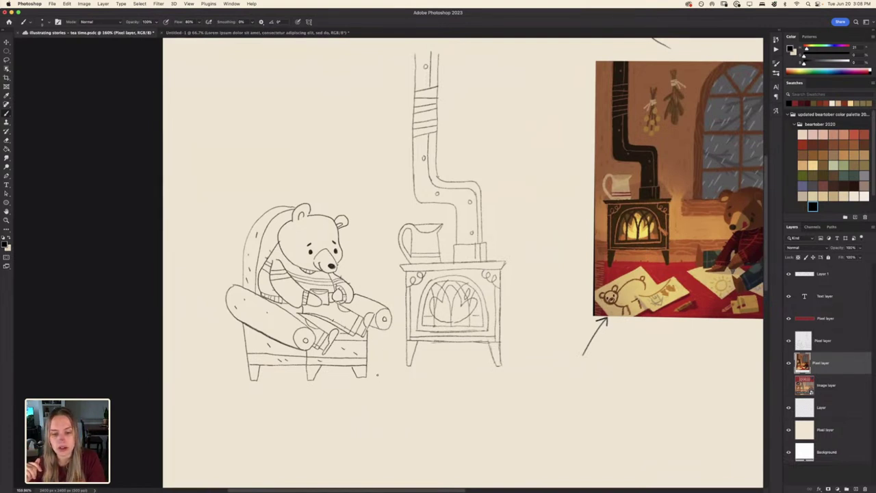
pyautogui.moveTo(376, 373); pyautogui.dragTo(375, 438)
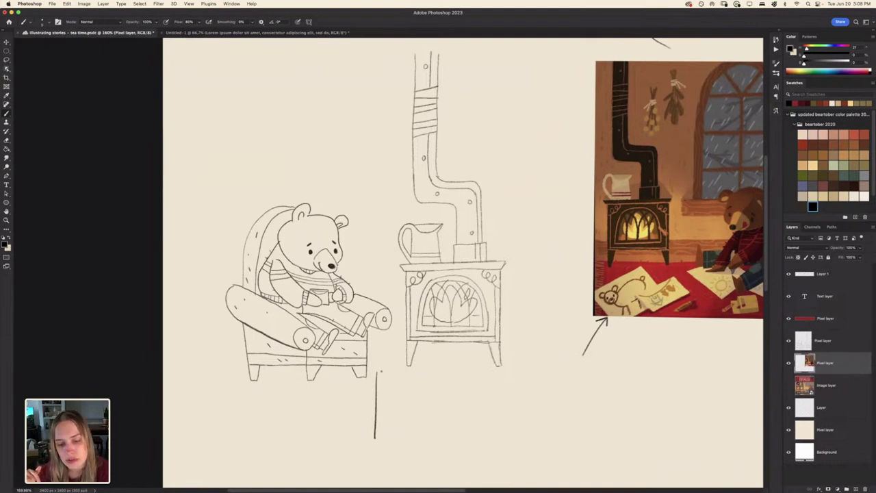
pyautogui.moveTo(376, 372); pyautogui.dragTo(539, 377)
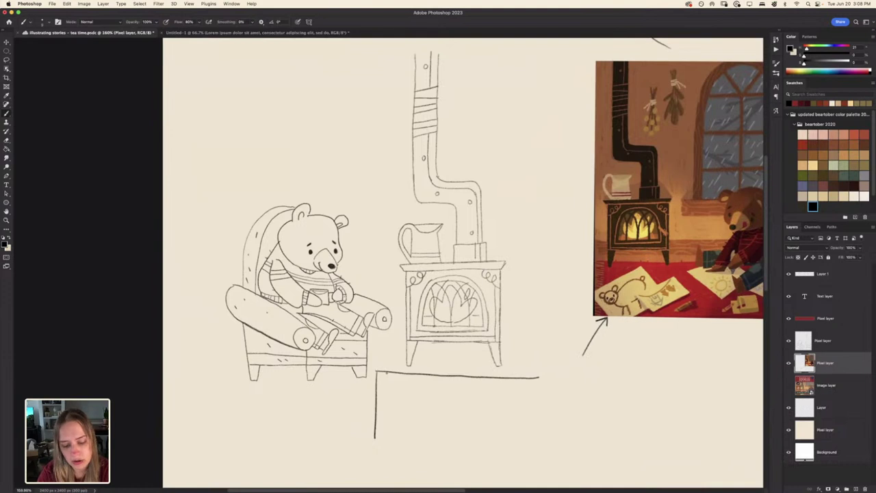
pyautogui.press('super+z')
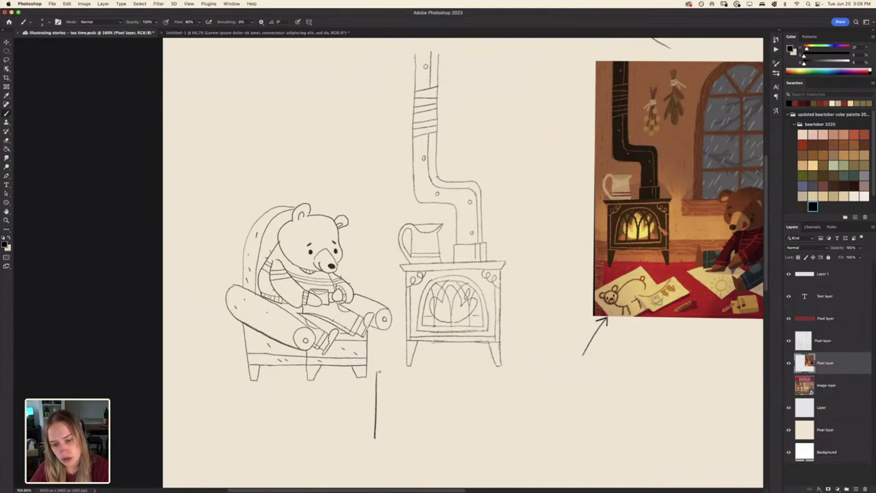
pyautogui.press('super+z')
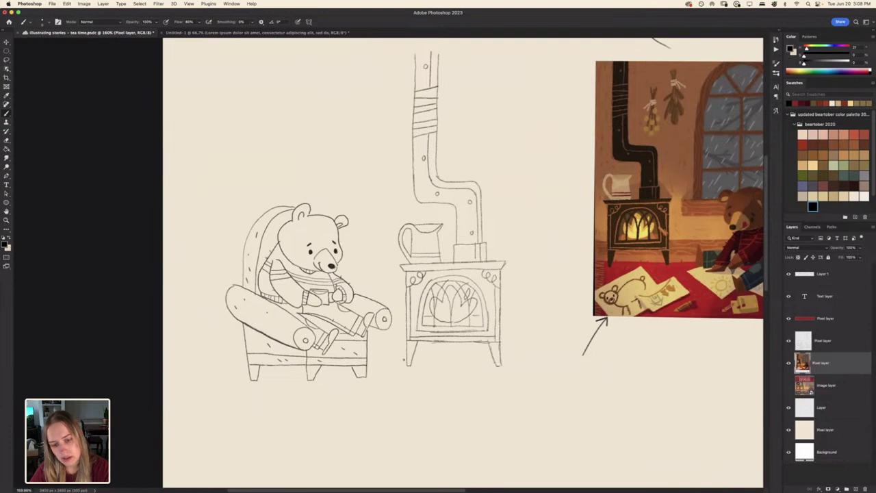
# Draw the rug's corner as a horizontal line across the stove's feet and a vertical line down beside the armchair
pyautogui.moveTo(404, 358)
pyautogui.mouseDown()
pyautogui.moveTo(378, 358)
pyautogui.moveTo(569, 356)
pyautogui.mouseUp()
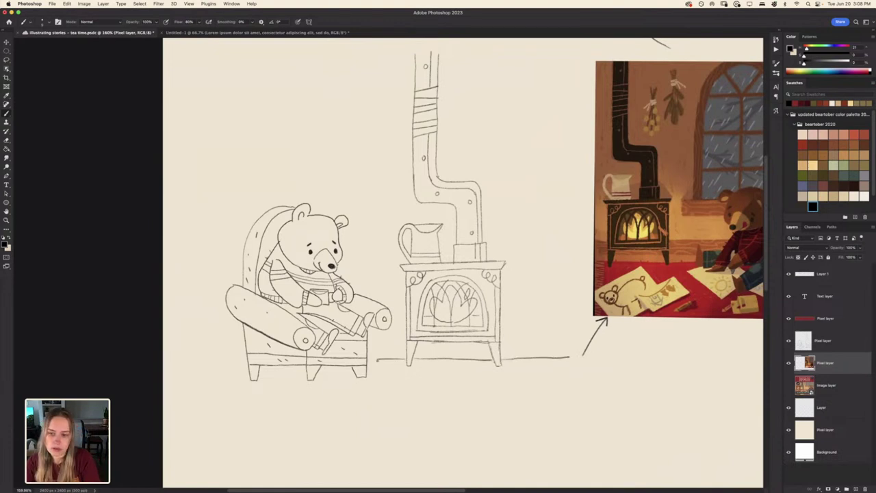
pyautogui.moveTo(377, 359); pyautogui.dragTo(376, 443)
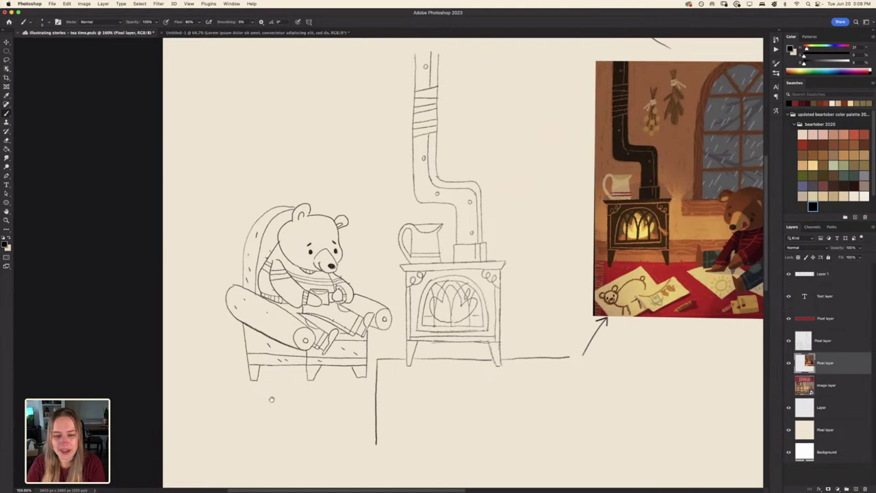
pyautogui.moveTo(272, 400)
pyautogui.mouseDown()
pyautogui.moveTo(264, 378)
pyautogui.moveTo(285, 395)
pyautogui.mouseUp()
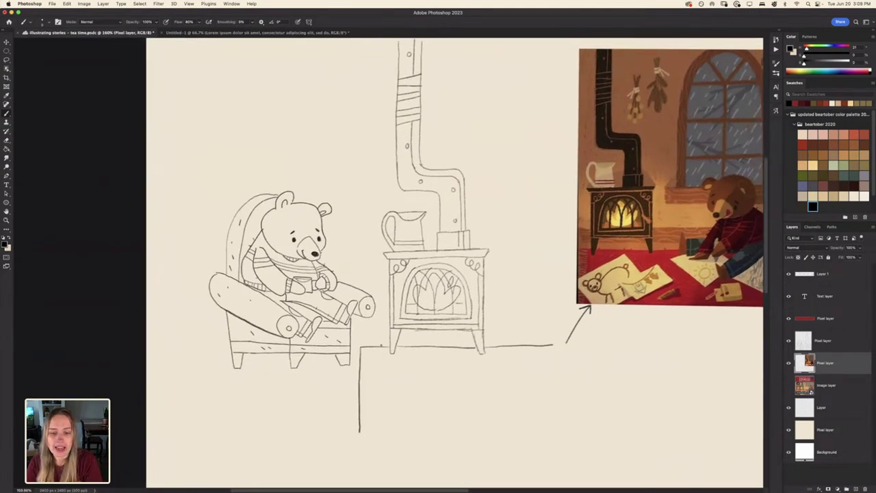
# Try outlining the painting's red rug with straight and flared side edges, and undo the strokes
pyautogui.moveTo(535, 279)
pyautogui.mouseDown()
pyautogui.moveTo(485, 313)
pyautogui.moveTo(411, 322)
pyautogui.mouseUp()
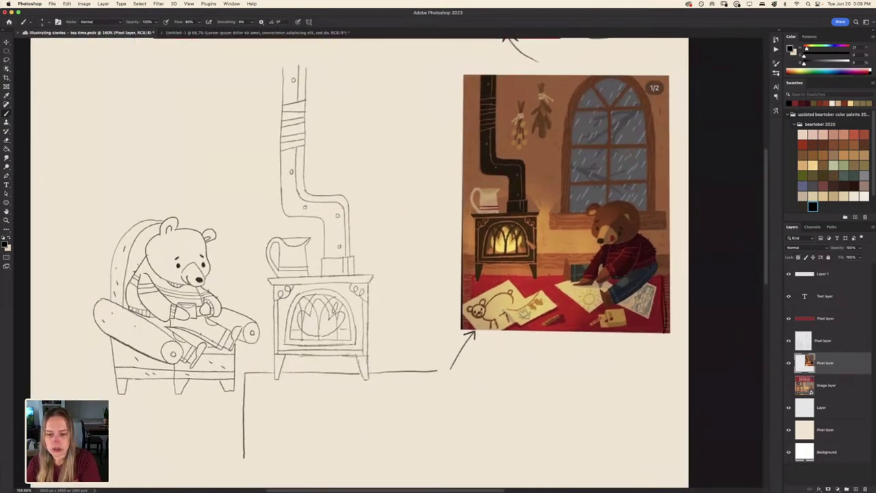
pyautogui.moveTo(474, 277); pyautogui.dragTo(473, 331)
pyautogui.moveTo(482, 277); pyautogui.dragTo(648, 278)
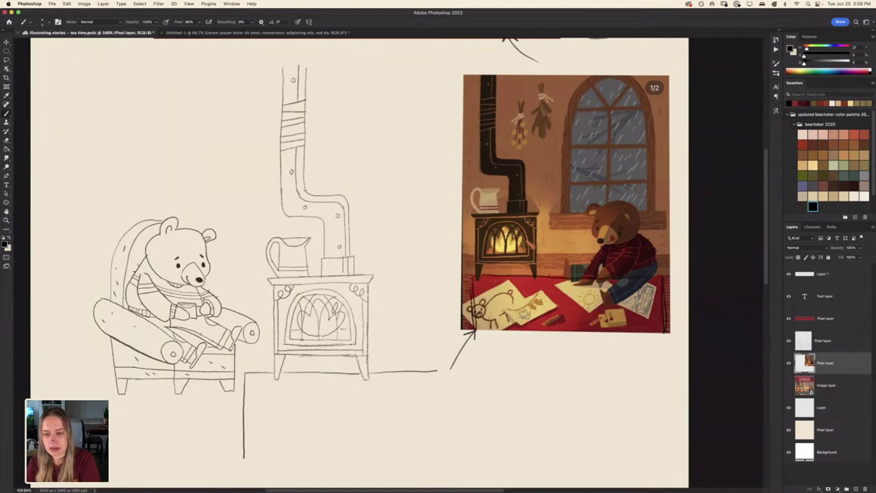
pyautogui.moveTo(474, 334); pyautogui.dragTo(664, 331)
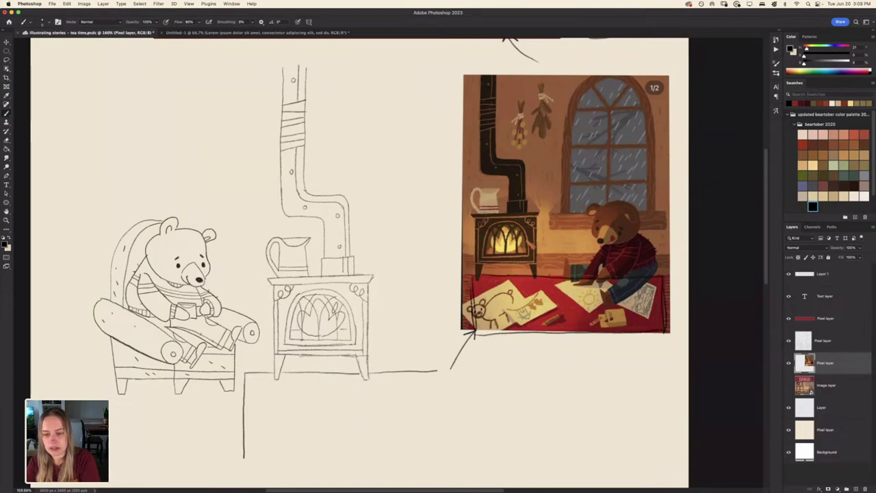
pyautogui.moveTo(666, 289); pyautogui.dragTo(683, 327)
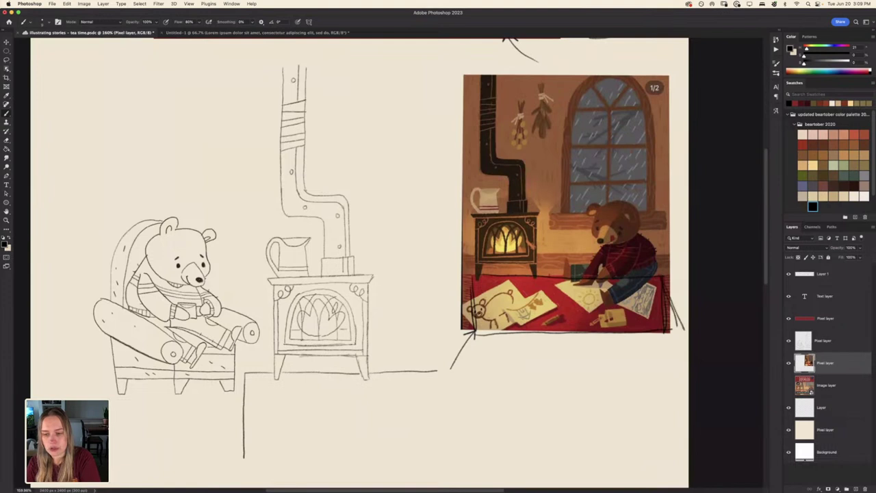
pyautogui.moveTo(469, 280)
pyautogui.mouseDown()
pyautogui.moveTo(445, 333)
pyautogui.moveTo(685, 331)
pyautogui.mouseUp()
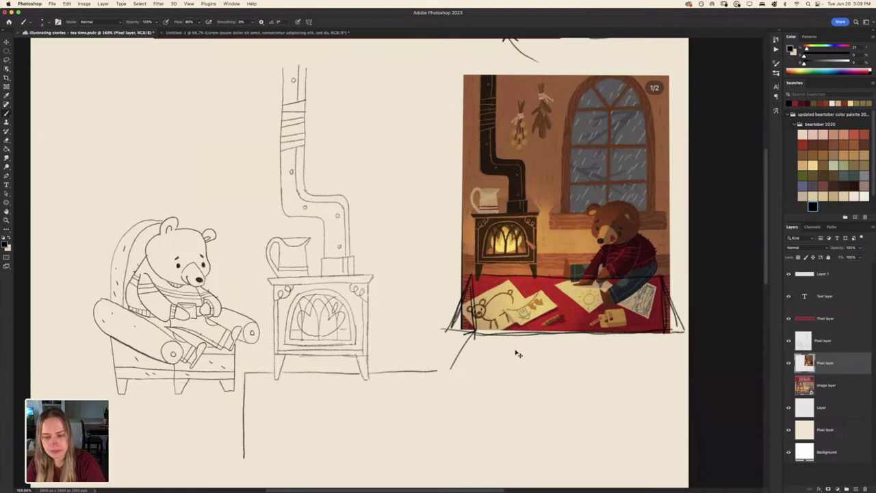
pyautogui.press('super+z')
pyautogui.press('super+z')
pyautogui.press('super+z')
pyautogui.press('super+z')
pyautogui.press('super+z')
pyautogui.press('super+z')
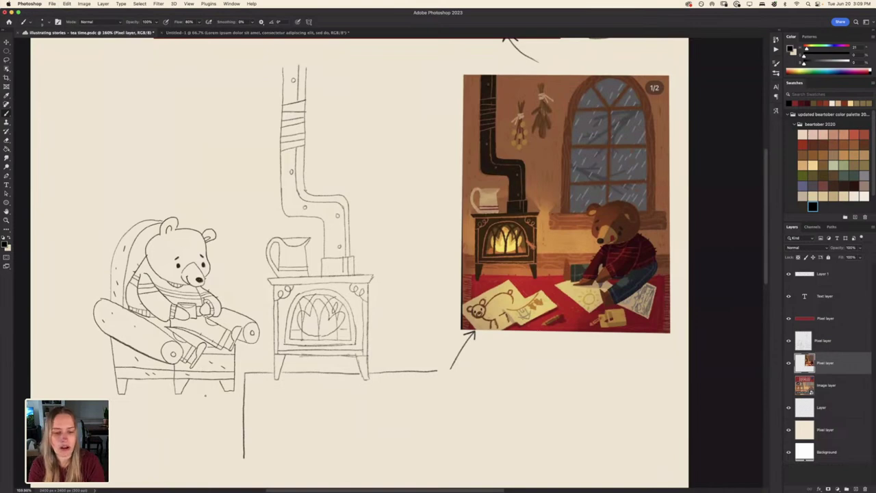
# View the rug corner and sketches with the canvas rotated about a quarter turn, and return it to nearly upright
pyautogui.moveTo(205, 393); pyautogui.dragTo(295, 354)
pyautogui.press('r')
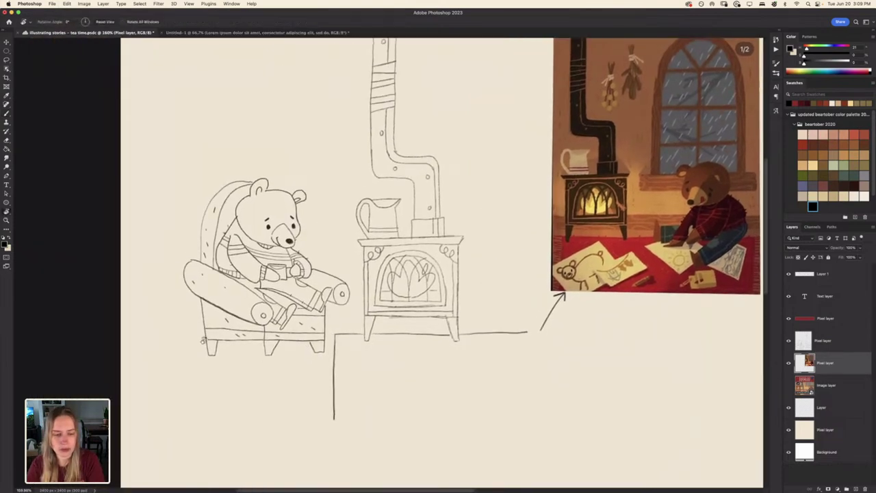
pyautogui.moveTo(203, 315); pyautogui.dragTo(383, 69)
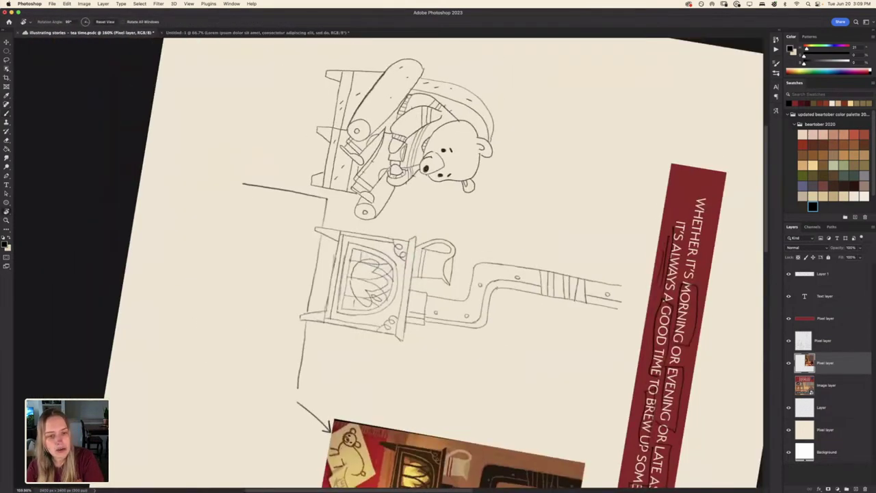
pyautogui.press('b')
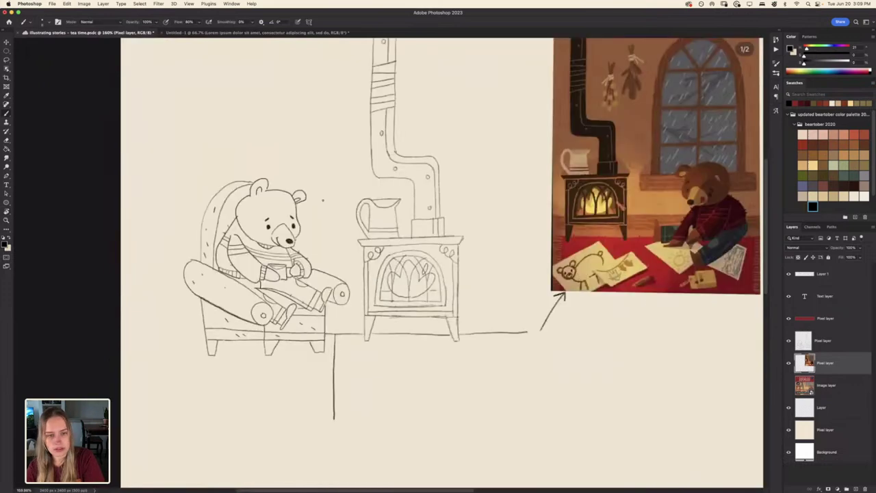
pyautogui.press('r')
pyautogui.moveTo(479, 171); pyautogui.dragTo(520, 226)
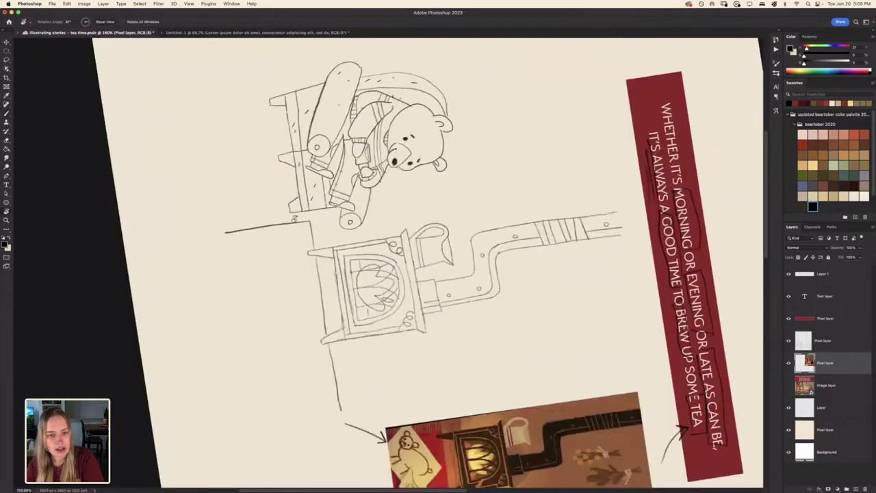
pyautogui.press('b')
pyautogui.press('super+z')
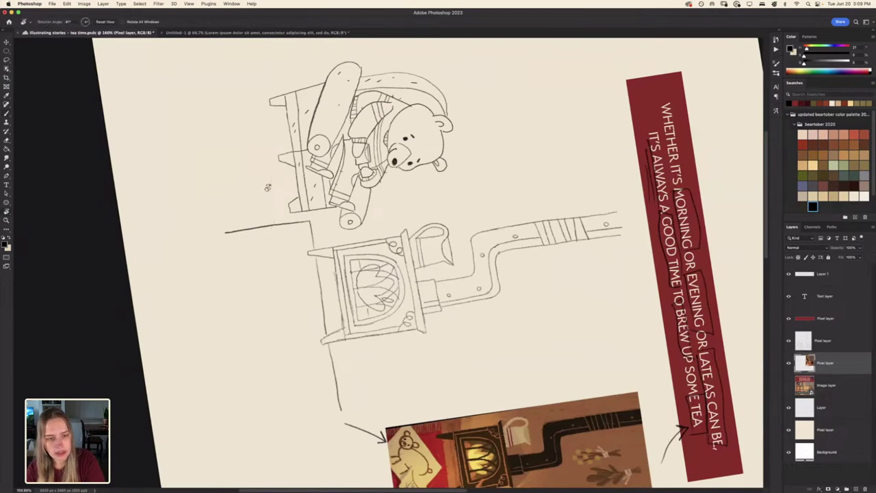
pyautogui.moveTo(343, 171); pyautogui.dragTo(205, 308)
# Draw a second line close alongside the rug's vertical edge, redoing the short first attempt as a longer stroke
pyautogui.moveTo(445, 315); pyautogui.dragTo(290, 374)
pyautogui.press('super+plus')
pyautogui.moveTo(472, 342); pyautogui.dragTo(443, 360)
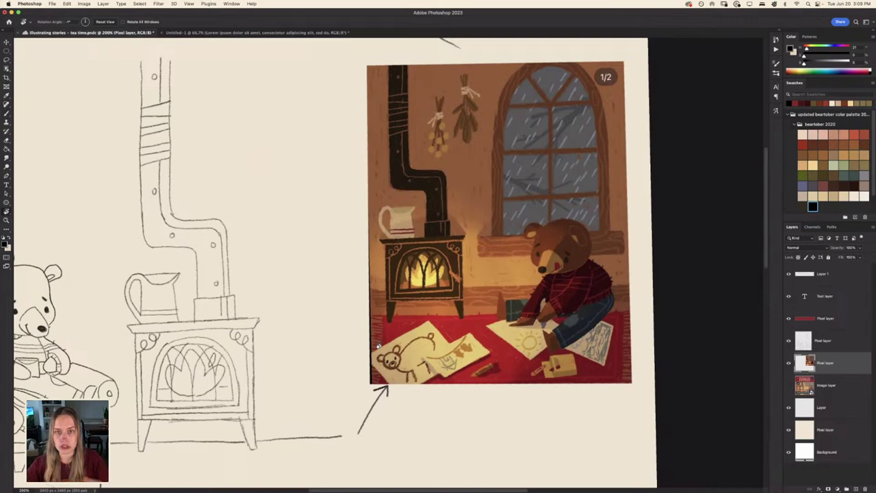
pyautogui.moveTo(328, 304); pyautogui.dragTo(450, 188)
pyautogui.press('b')
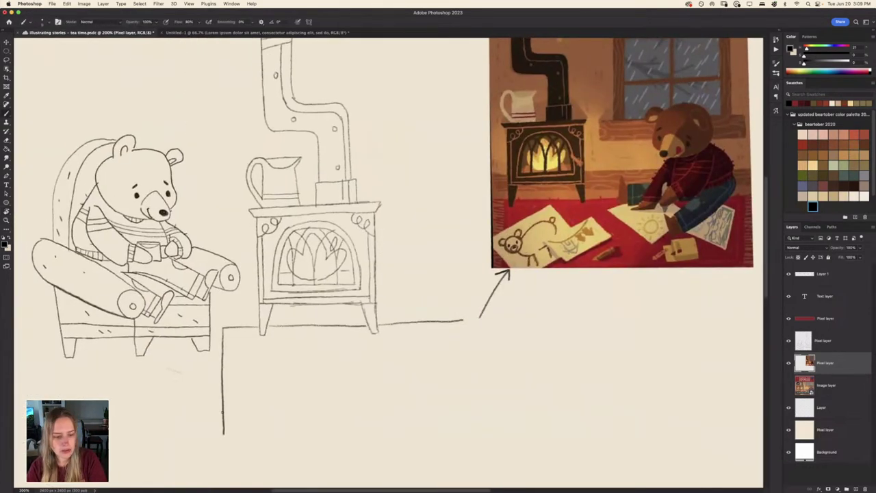
pyautogui.moveTo(228, 433); pyautogui.dragTo(230, 391)
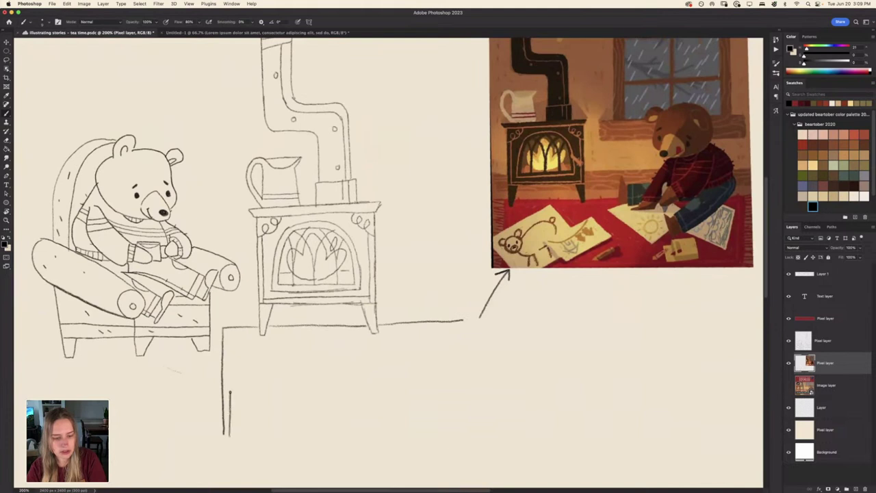
pyautogui.press('super+z')
pyautogui.moveTo(229, 436); pyautogui.dragTo(228, 340)
# Rotate the canvas about 45 degrees and draw a second line along the rug's horizontal edge beneath the stove
pyautogui.press('r')
pyautogui.moveTo(161, 284); pyautogui.dragTo(345, 417)
pyautogui.moveTo(317, 390); pyautogui.dragTo(374, 329)
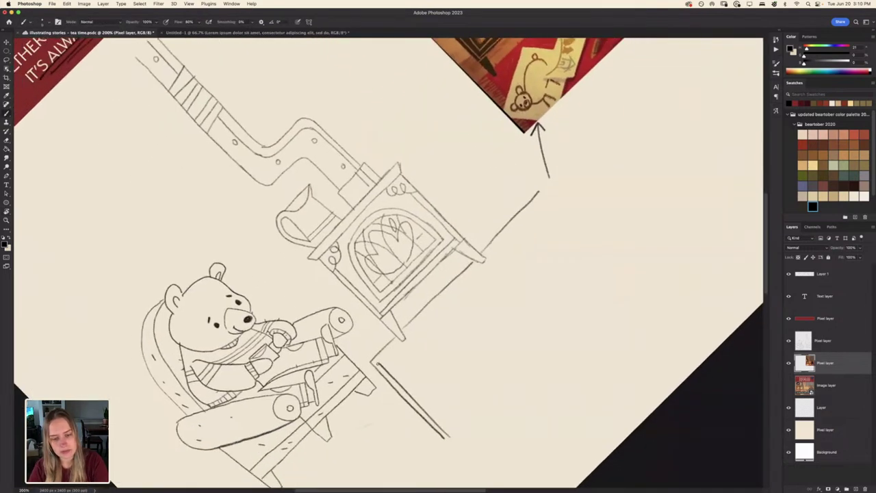
pyautogui.moveTo(376, 364); pyautogui.dragTo(539, 198)
pyautogui.press('r')
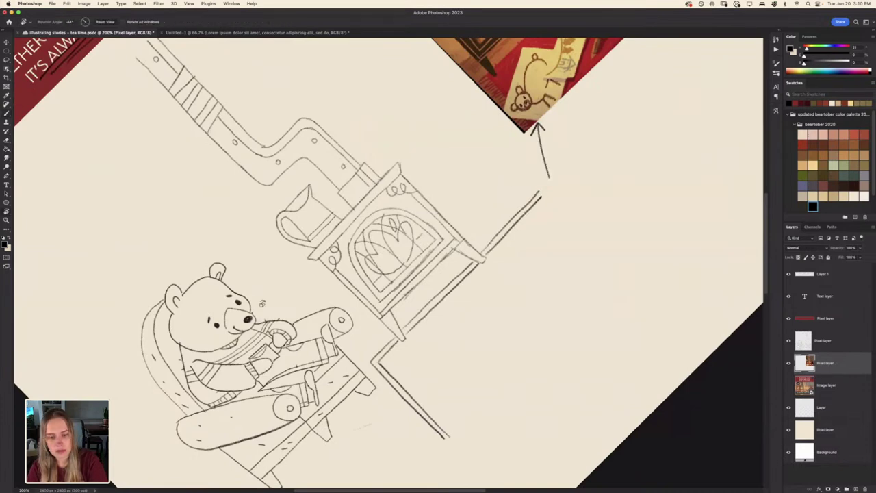
# Scatter a few short texture dashes over the rug area below the stove
pyautogui.moveTo(290, 212)
pyautogui.mouseDown()
pyautogui.moveTo(329, 179)
pyautogui.moveTo(408, 163)
pyautogui.moveTo(376, 162)
pyautogui.mouseUp()
pyautogui.press('b')
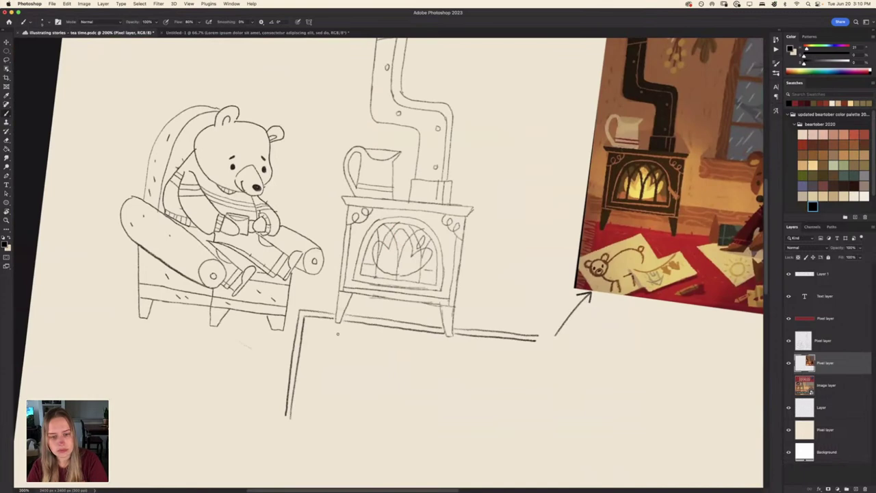
pyautogui.moveTo(334, 330); pyautogui.dragTo(337, 336)
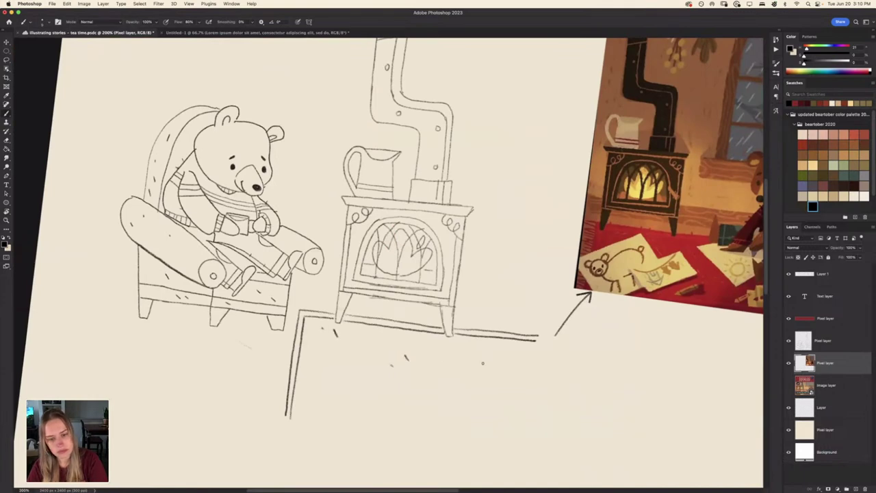
# Draw a fringe of short, closely spaced strokes along the outside of the rug's vertical edge
pyautogui.press('r')
pyautogui.moveTo(313, 302)
pyautogui.mouseDown()
pyautogui.moveTo(308, 229)
pyautogui.moveTo(249, 263)
pyautogui.mouseUp()
pyautogui.moveTo(251, 258); pyautogui.dragTo(241, 270)
pyautogui.moveTo(243, 265); pyautogui.dragTo(231, 279)
pyautogui.moveTo(234, 276); pyautogui.dragTo(219, 291)
pyautogui.moveTo(222, 280)
pyautogui.mouseDown()
pyautogui.moveTo(206, 300)
pyautogui.moveTo(122, 264)
pyautogui.moveTo(150, 374)
pyautogui.moveTo(220, 454)
pyautogui.mouseUp()
pyautogui.press('r')
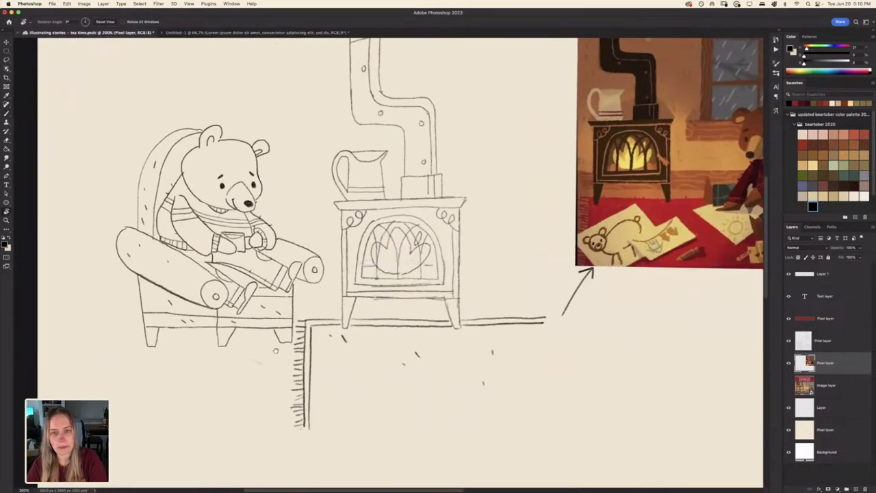
# Draw an arrow on the reference painting pointing up at the hanging dried herbs
pyautogui.moveTo(363, 181); pyautogui.dragTo(300, 316)
pyautogui.moveTo(343, 335); pyautogui.dragTo(372, 317)
pyautogui.scroll(3, 455, 259)
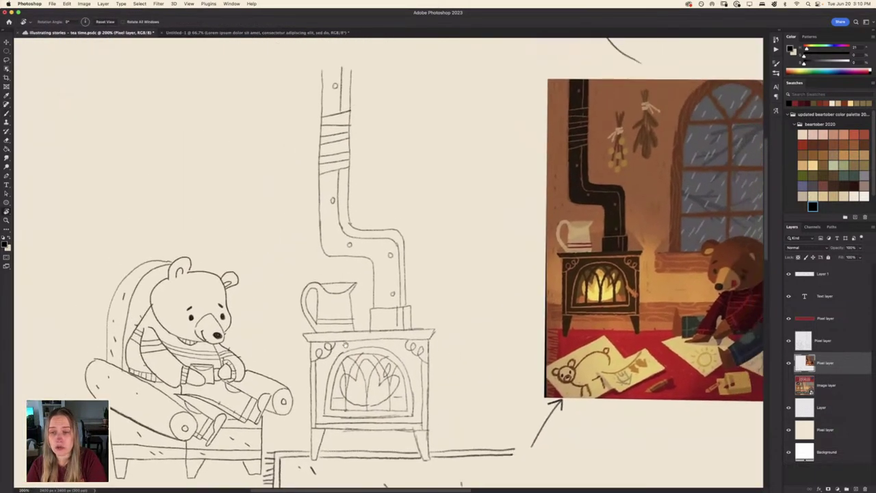
pyautogui.press('b')
pyautogui.moveTo(653, 213); pyautogui.dragTo(642, 162)
pyautogui.moveTo(636, 172); pyautogui.dragTo(650, 171)
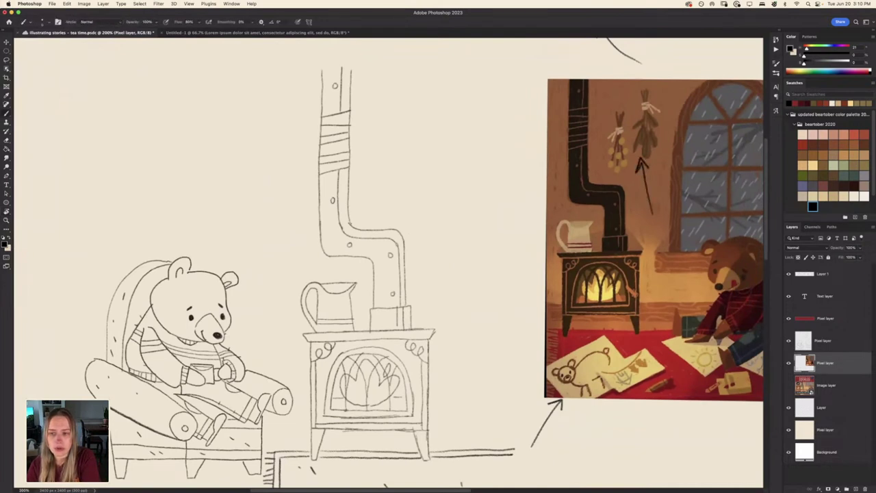
pyautogui.hscroll(5, 410, 264)
pyautogui.scroll(1, 409, 263)
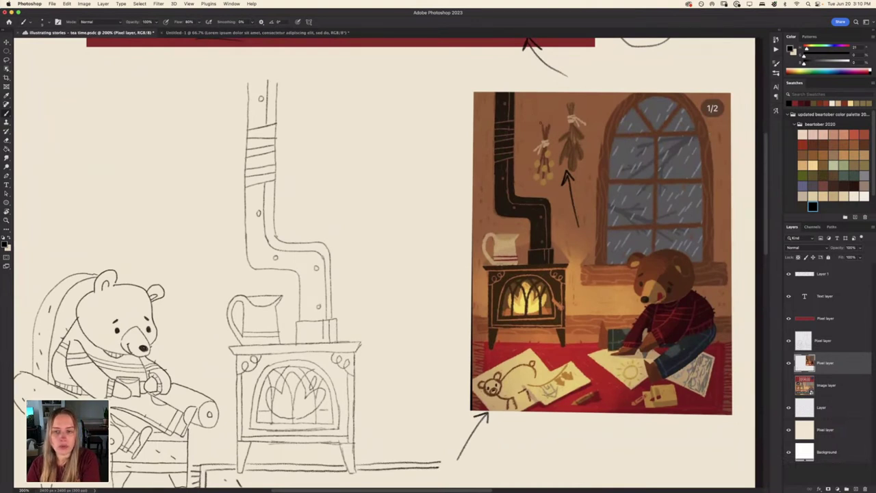
# Circle the painting's hanging herbs, try a small double-outlined frame beside the painting, and undo these marks and the herb arrow
pyautogui.moveTo(570, 95)
pyautogui.mouseDown()
pyautogui.moveTo(521, 104)
pyautogui.moveTo(515, 118)
pyautogui.moveTo(594, 104)
pyautogui.moveTo(567, 85)
pyautogui.mouseUp()
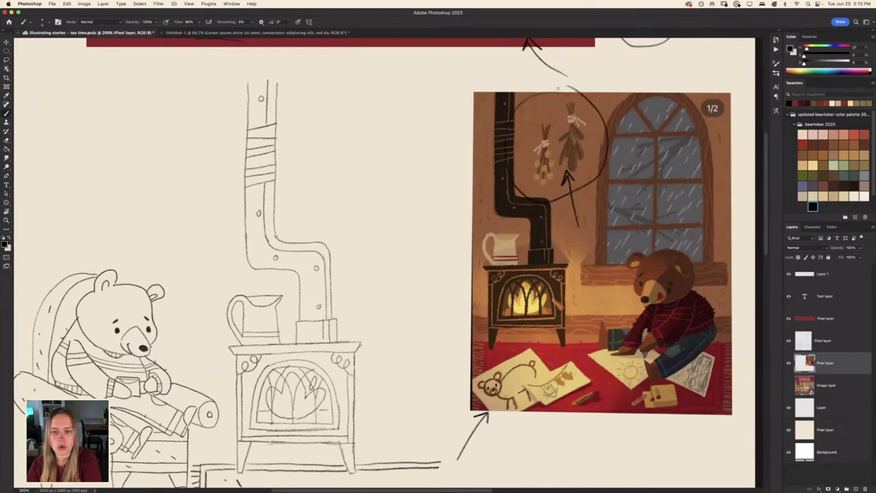
pyautogui.moveTo(463, 122)
pyautogui.mouseDown()
pyautogui.moveTo(400, 161)
pyautogui.moveTo(457, 200)
pyautogui.moveTo(457, 110)
pyautogui.moveTo(400, 174)
pyautogui.moveTo(447, 165)
pyautogui.moveTo(431, 126)
pyautogui.mouseUp()
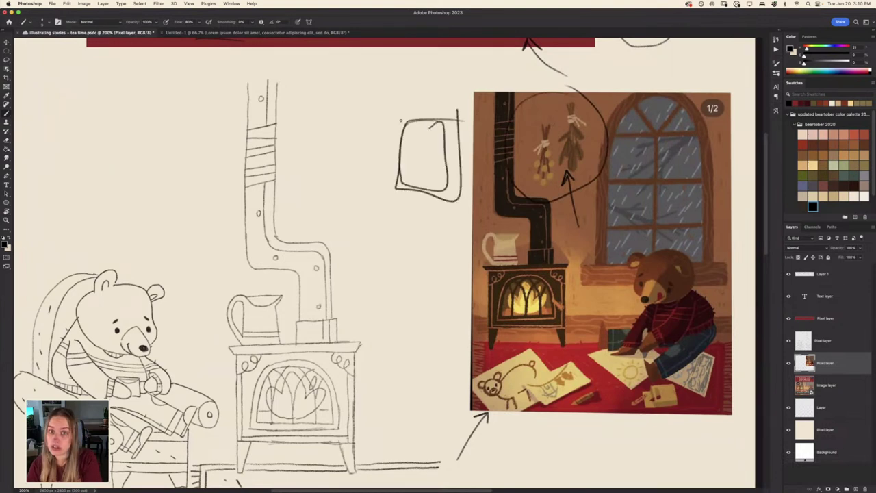
pyautogui.press('super+z')
pyautogui.press('super+z')
pyautogui.press('super+z')
pyautogui.press('super+z')
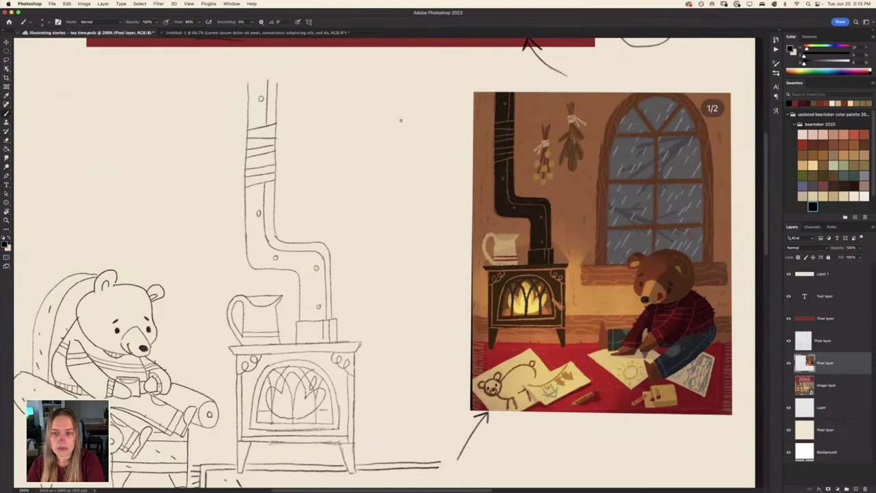
# On the layer with the bear and stove, erase and redraw the armchair leg nearest the rug so it clears the fringe
pyautogui.moveTo(250, 256)
pyautogui.mouseDown()
pyautogui.moveTo(330, 236)
pyautogui.moveTo(297, 244)
pyautogui.mouseUp()
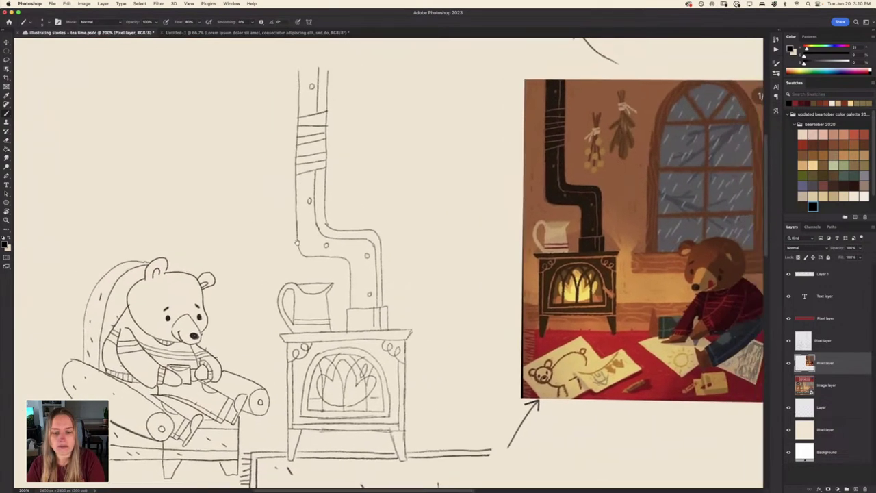
pyautogui.moveTo(341, 396); pyautogui.dragTo(347, 392)
pyautogui.scroll(-5, 348, 394)
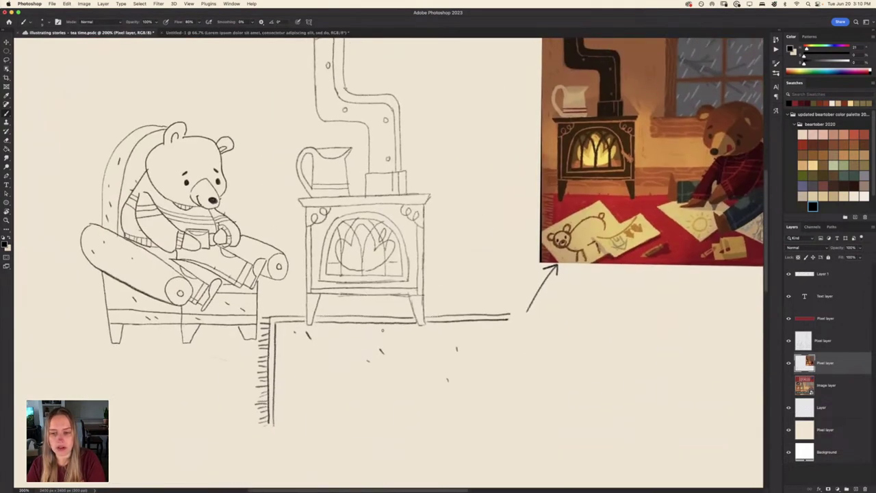
pyautogui.scroll(3, 270, 299)
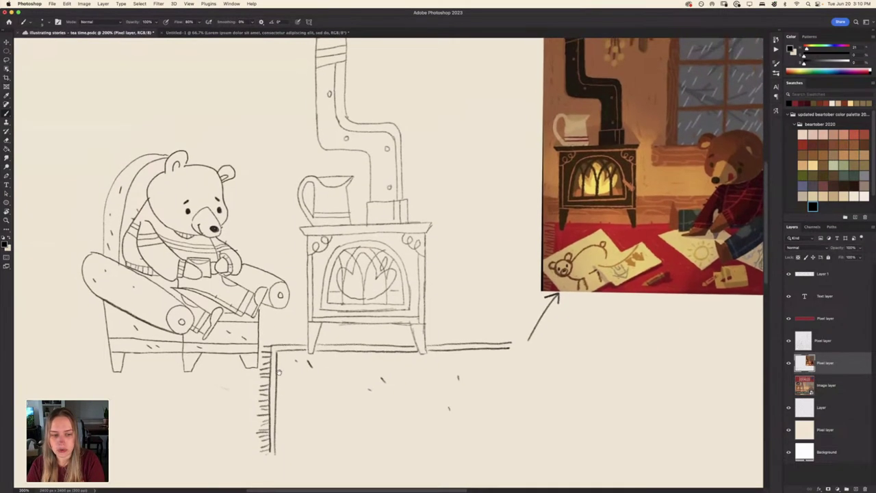
pyautogui.press('e')
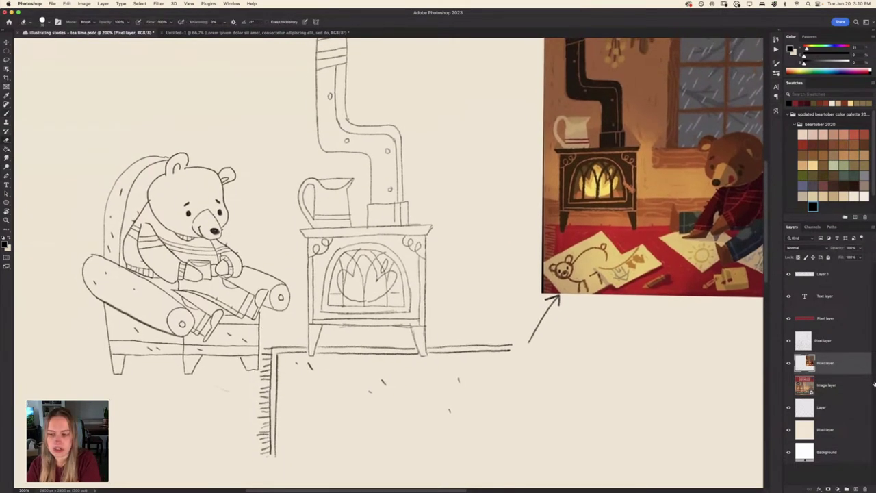
pyautogui.click(829, 345)
pyautogui.click(788, 341)
pyautogui.click(789, 341)
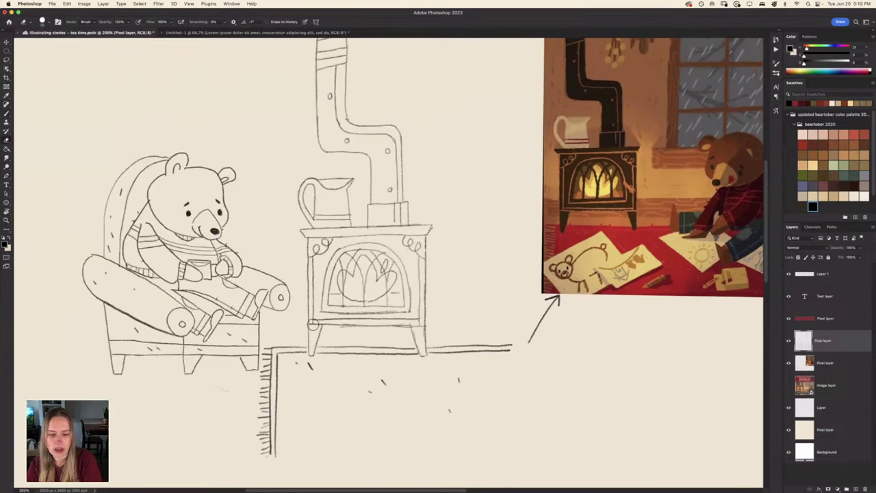
pyautogui.press('b')
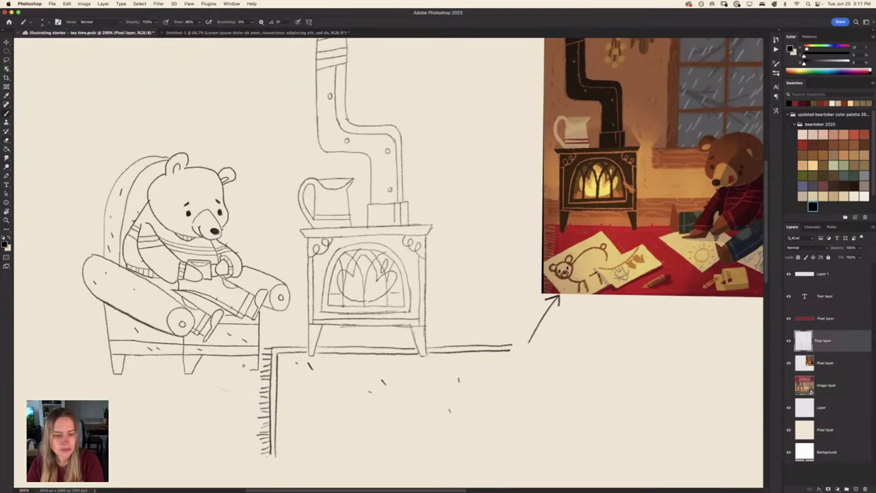
pyautogui.moveTo(250, 356); pyautogui.dragTo(251, 370)
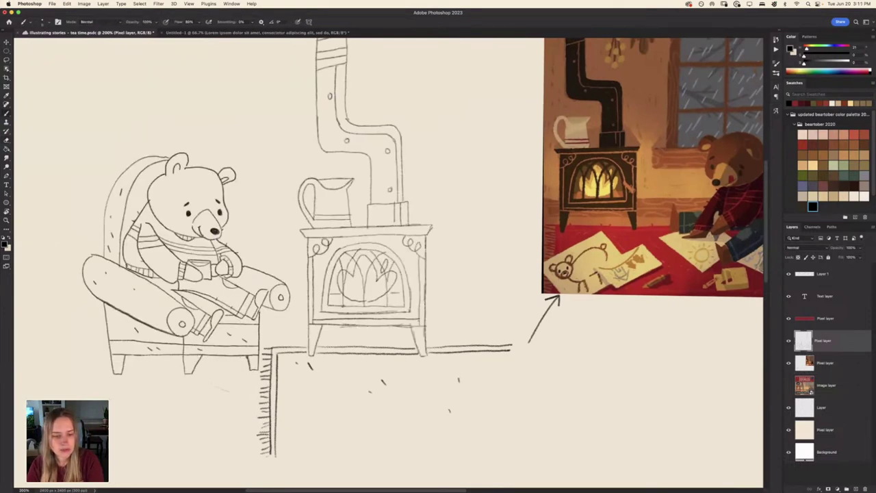
pyautogui.moveTo(213, 345); pyautogui.dragTo(232, 349)
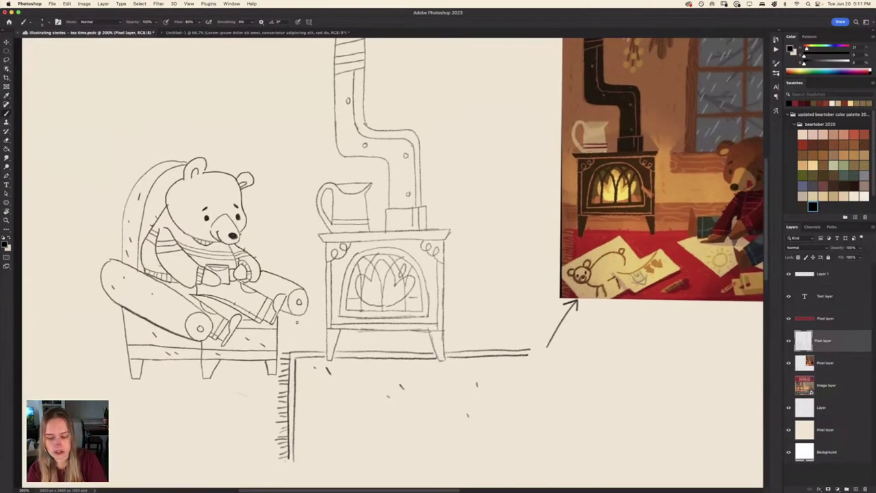
# On a new layer, draw two horizontal baseboard lines from the armchair past the stove, and erase where they cross the stove
pyautogui.click(788, 341)
pyautogui.click(788, 341)
pyautogui.click(854, 489)
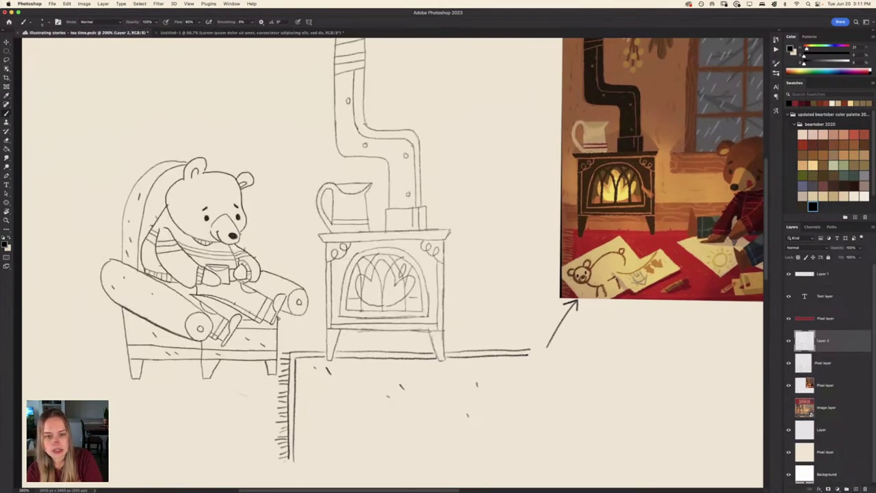
pyautogui.moveTo(276, 318); pyautogui.dragTo(536, 317)
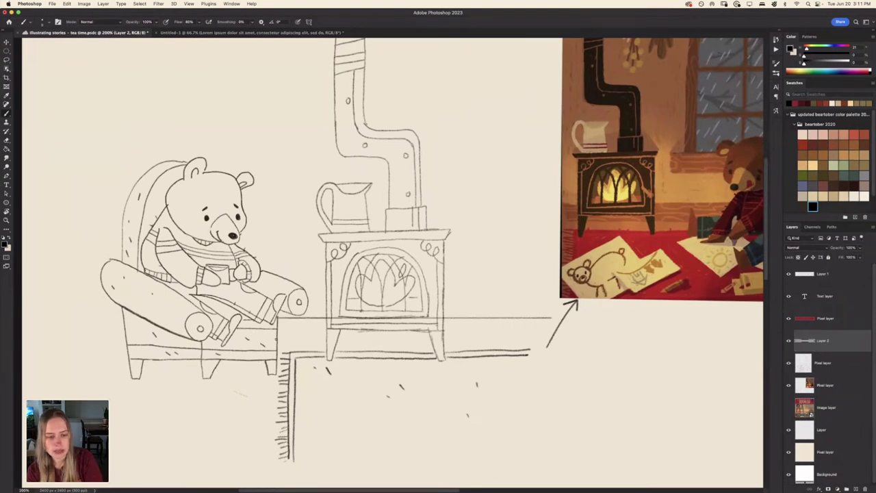
pyautogui.moveTo(277, 341)
pyautogui.mouseDown()
pyautogui.moveTo(349, 334)
pyautogui.moveTo(542, 341)
pyautogui.mouseUp()
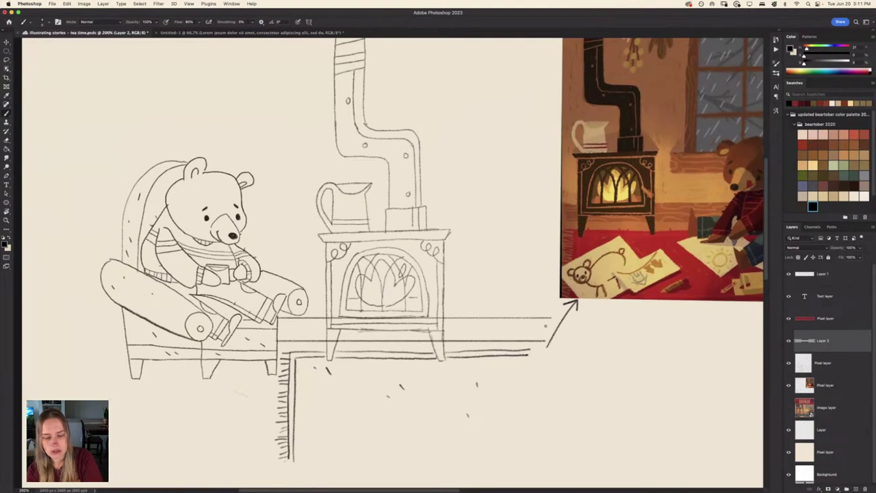
pyautogui.press('e')
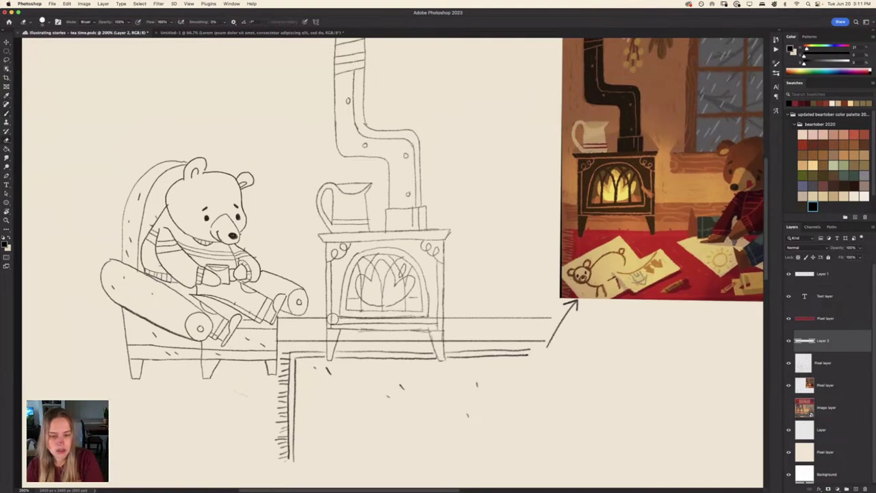
pyautogui.moveTo(338, 315); pyautogui.dragTo(437, 322)
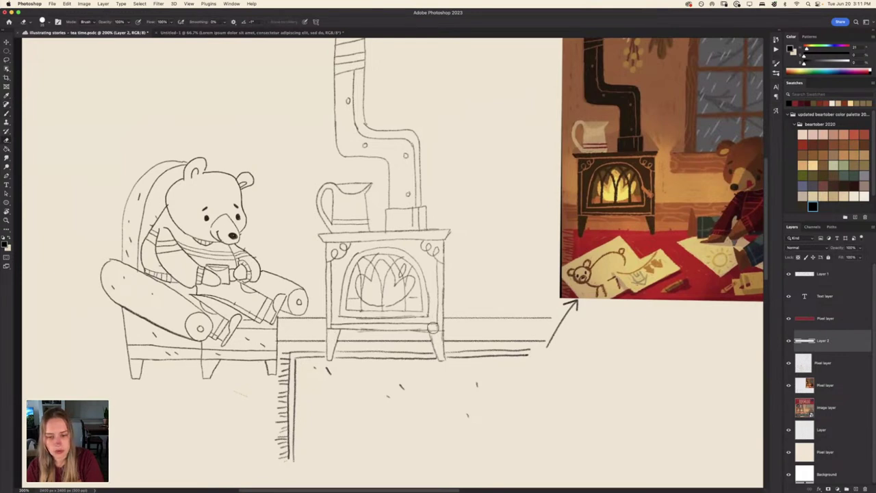
# Fill the baseboard on both sides of the stove with wavy wood-grain lines
pyautogui.press('b')
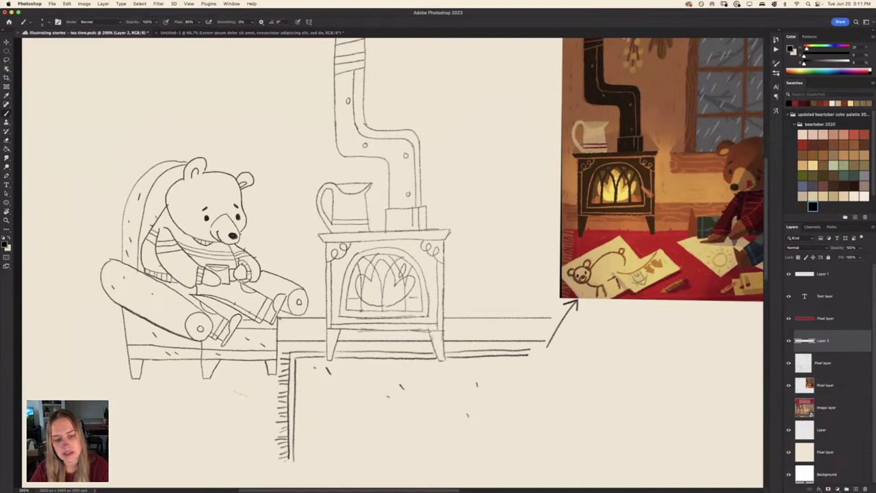
pyautogui.moveTo(288, 325)
pyautogui.mouseDown()
pyautogui.moveTo(316, 328)
pyautogui.moveTo(325, 318)
pyautogui.moveTo(327, 335)
pyautogui.moveTo(359, 342)
pyautogui.moveTo(417, 331)
pyautogui.moveTo(393, 342)
pyautogui.moveTo(426, 335)
pyautogui.moveTo(355, 330)
pyautogui.moveTo(504, 318)
pyautogui.mouseUp()
pyautogui.moveTo(449, 330); pyautogui.dragTo(548, 333)
pyautogui.moveTo(443, 336)
pyautogui.mouseDown()
pyautogui.moveTo(585, 326)
pyautogui.moveTo(505, 321)
pyautogui.moveTo(552, 319)
pyautogui.mouseUp()
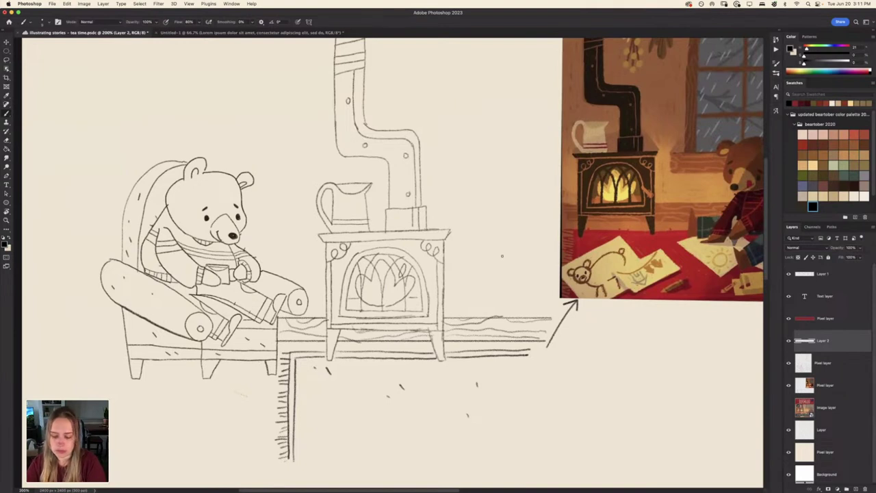
pyautogui.press('e')
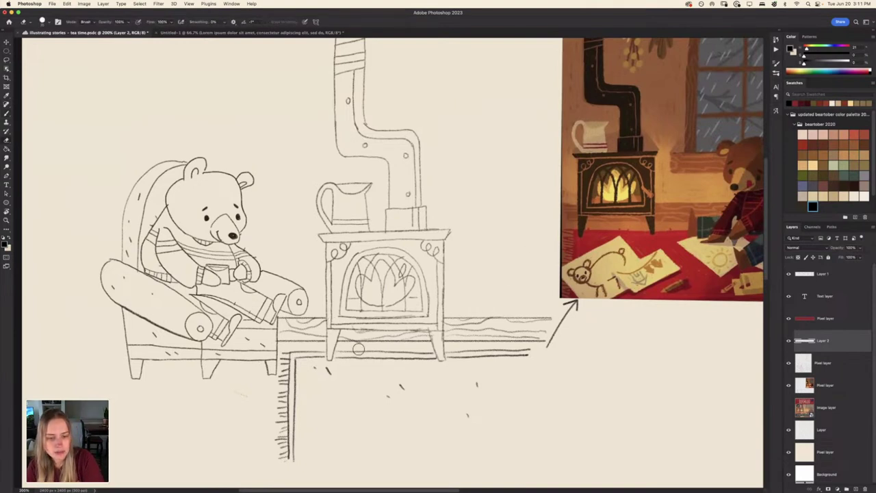
# Review the whole composition beside the reference painting, hiding and reshowing the layer with the bear and stove
pyautogui.press('super+minus')
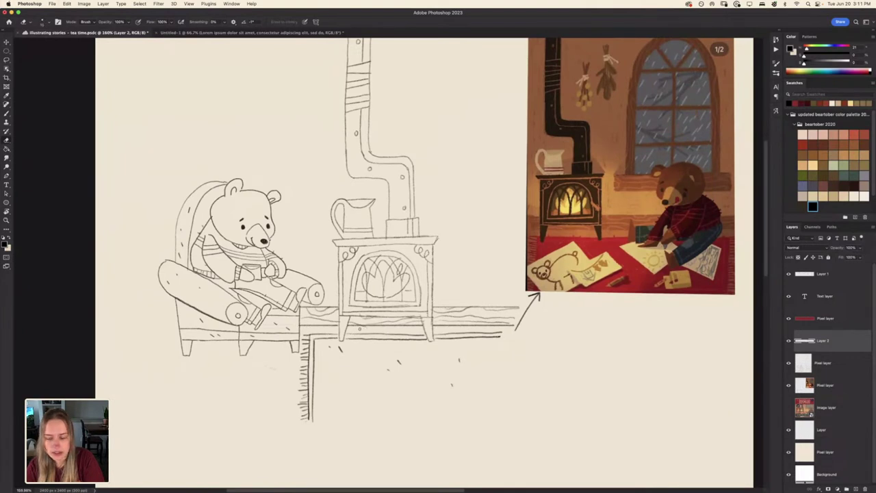
pyautogui.scroll(3, 298, 333)
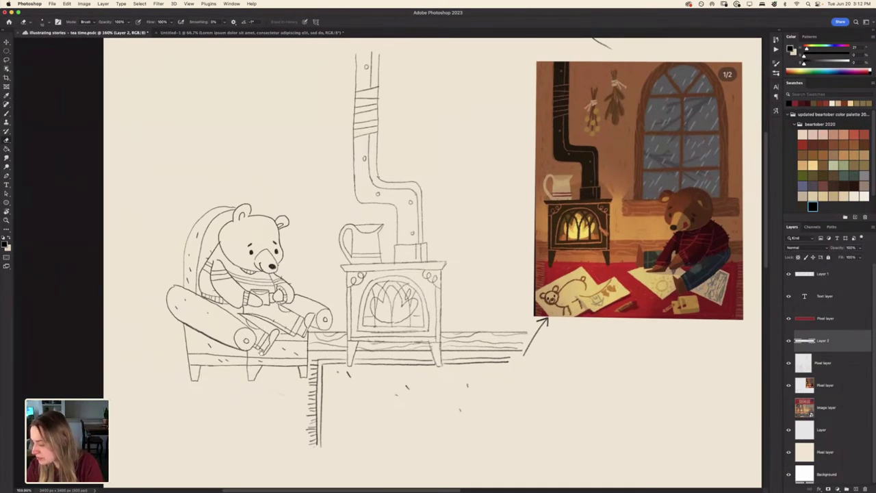
pyautogui.hscroll(-2, 269, 368)
pyautogui.scroll(3, 280, 368)
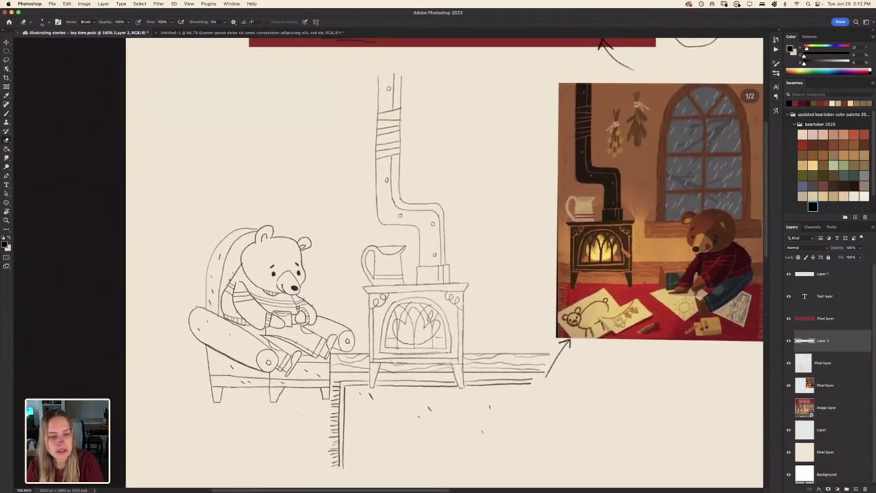
pyautogui.press('b')
pyautogui.click(789, 363)
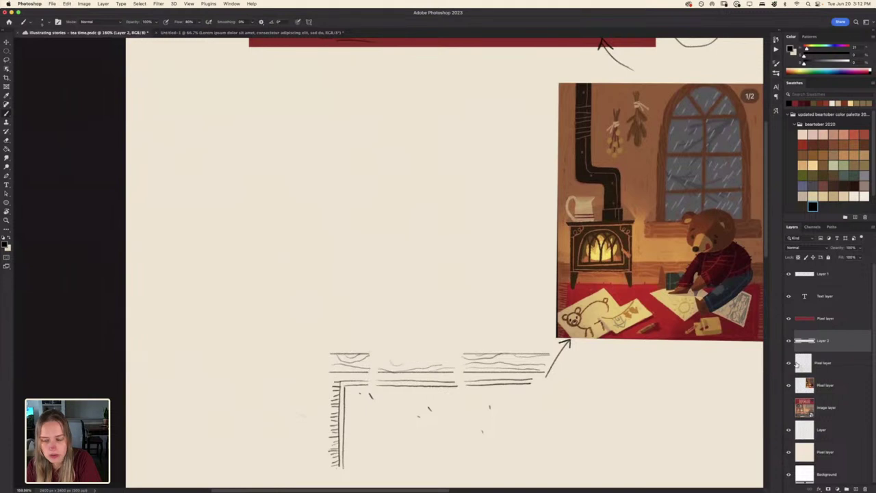
pyautogui.click(789, 364)
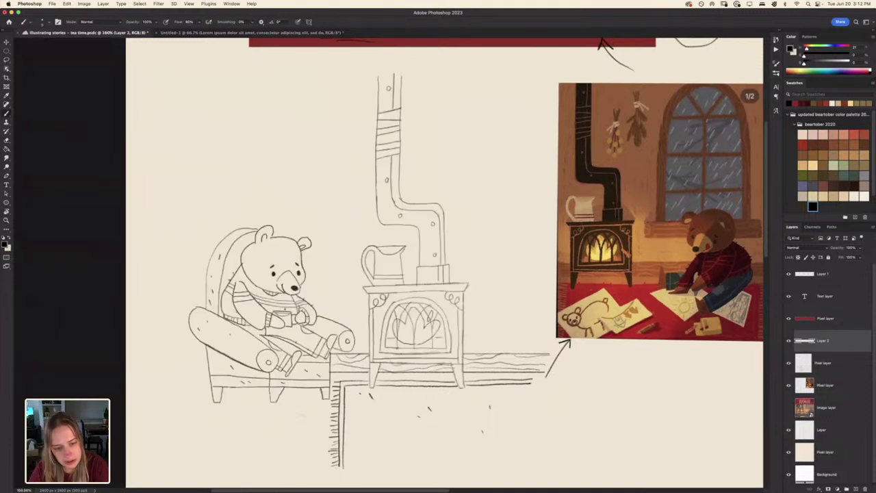
# Try long curved strokes rising from the bear's mug toward the stovepipe, and undo them
pyautogui.moveTo(286, 308)
pyautogui.mouseDown()
pyautogui.moveTo(346, 257)
pyautogui.moveTo(348, 231)
pyautogui.mouseUp()
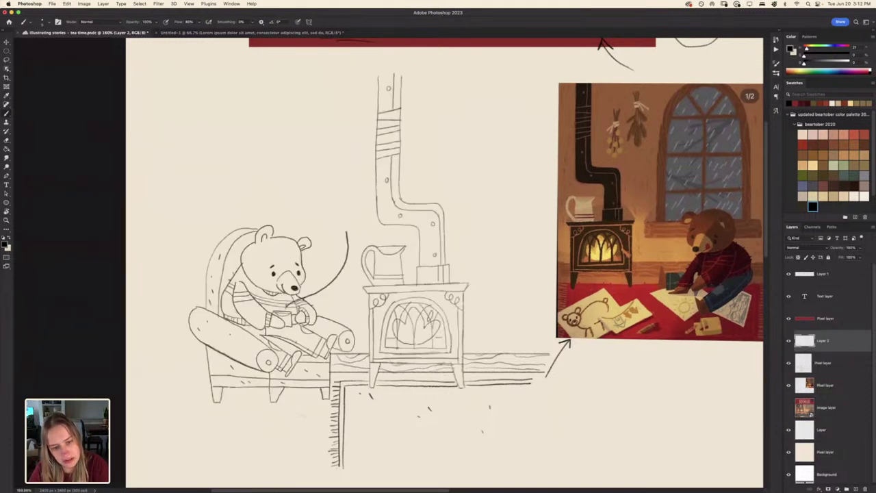
pyautogui.moveTo(286, 307)
pyautogui.mouseDown()
pyautogui.moveTo(338, 262)
pyautogui.moveTo(312, 301)
pyautogui.moveTo(356, 246)
pyautogui.mouseUp()
pyautogui.press('super+z')
pyautogui.press('super+z')
pyautogui.press('super+z')
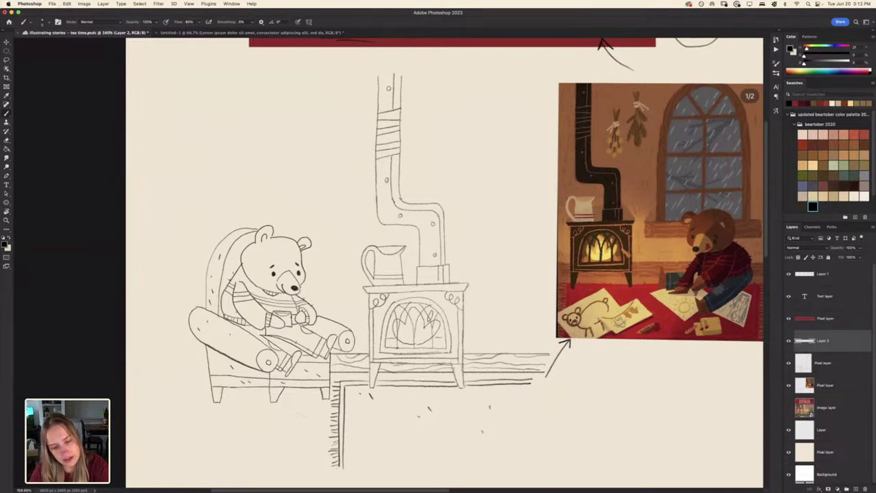
# Draw a leaf-shaped wisp rising from the bear's mug, and erase the overlapping bear lines on the bear's layer
pyautogui.moveTo(301, 295)
pyautogui.mouseDown()
pyautogui.moveTo(346, 299)
pyautogui.moveTo(320, 278)
pyautogui.moveTo(307, 290)
pyautogui.mouseUp()
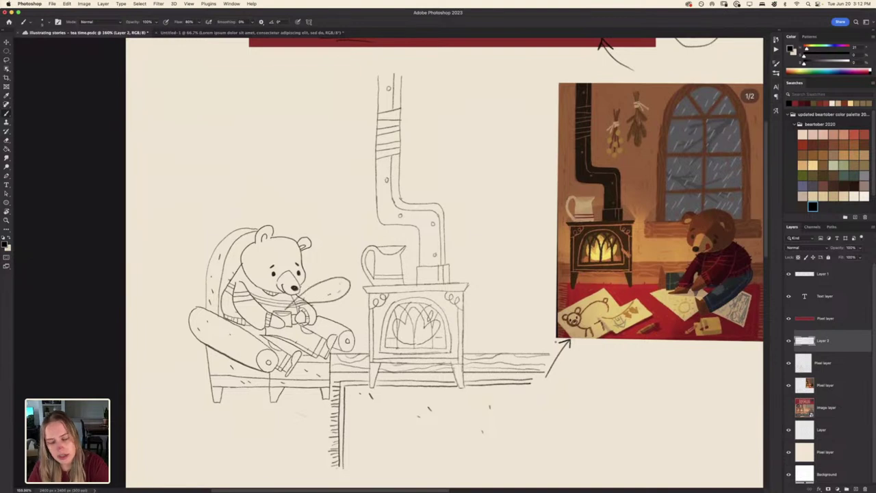
pyautogui.click(803, 368)
pyautogui.press('e')
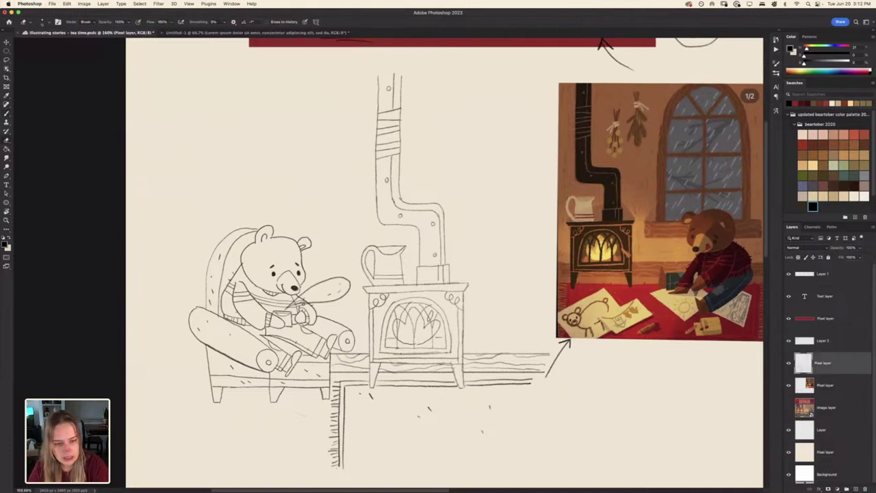
pyautogui.moveTo(303, 300); pyautogui.dragTo(300, 299)
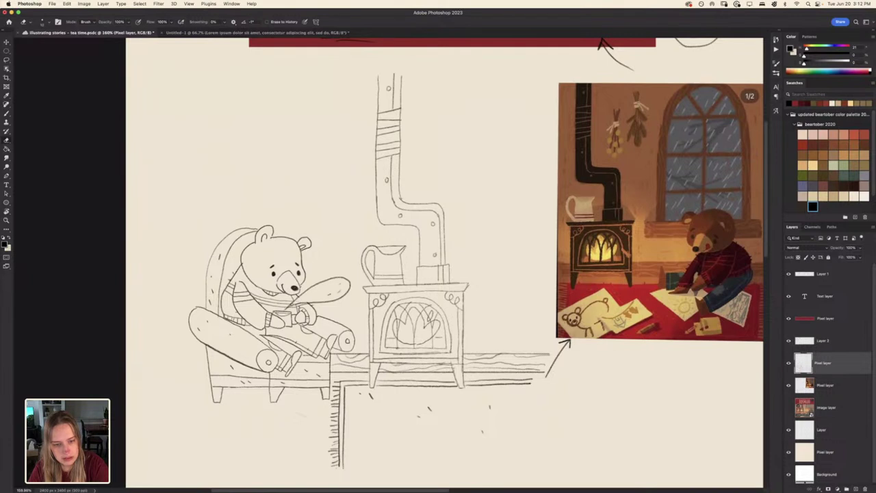
# Add a new layer and trace the two hanging herb bundles from the reference painting
pyautogui.hscroll(3, 445, 384)
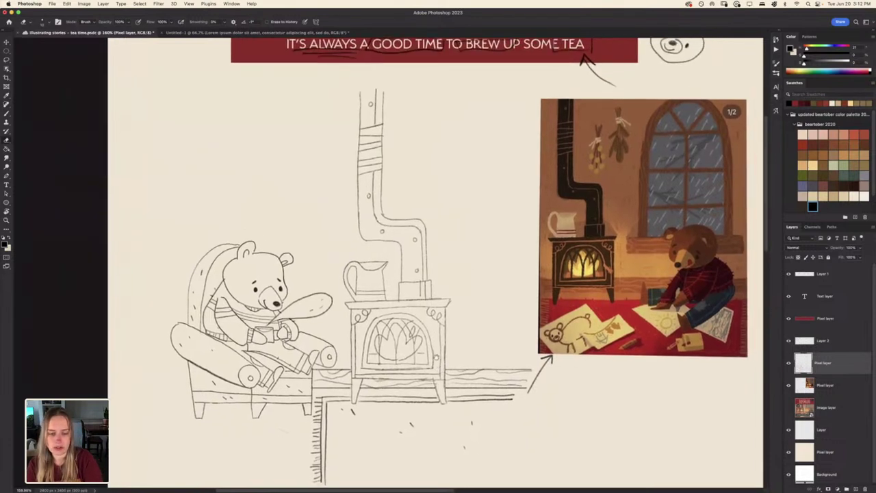
pyautogui.scroll(-2, 461, 376)
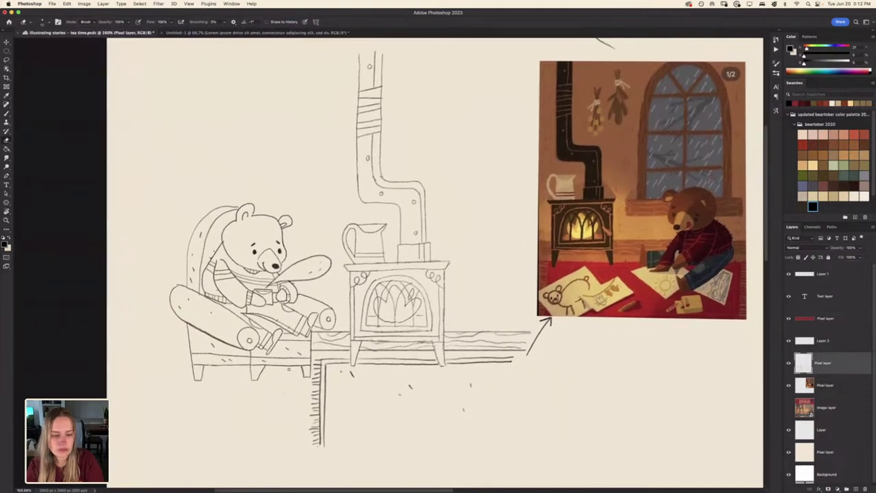
pyautogui.click(832, 342)
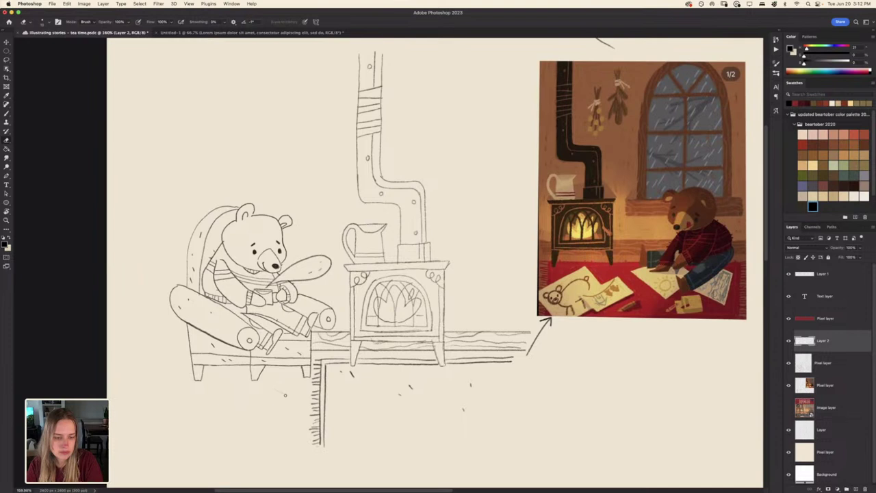
pyautogui.scroll(2, 167, 336)
pyautogui.press('b')
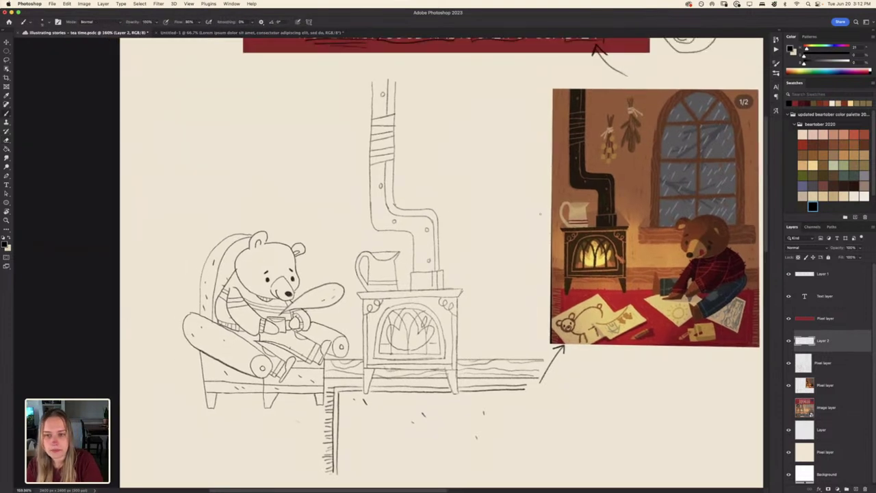
pyautogui.scroll(2, 462, 169)
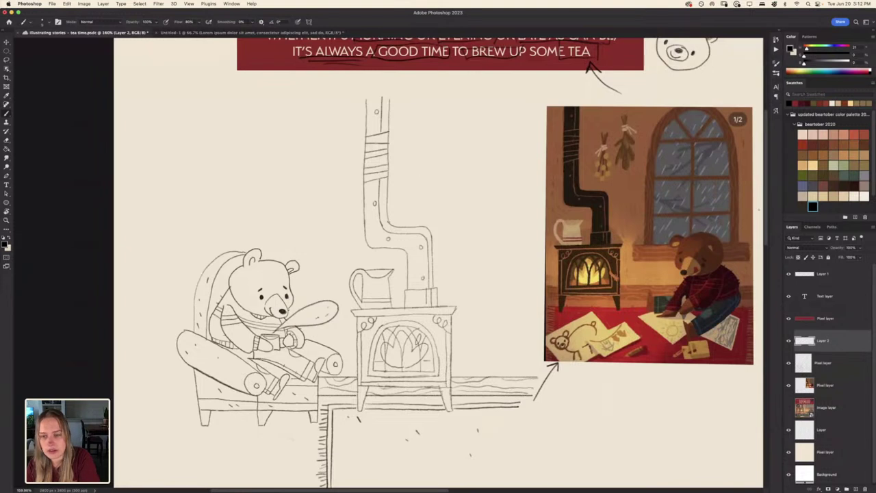
pyautogui.click(855, 489)
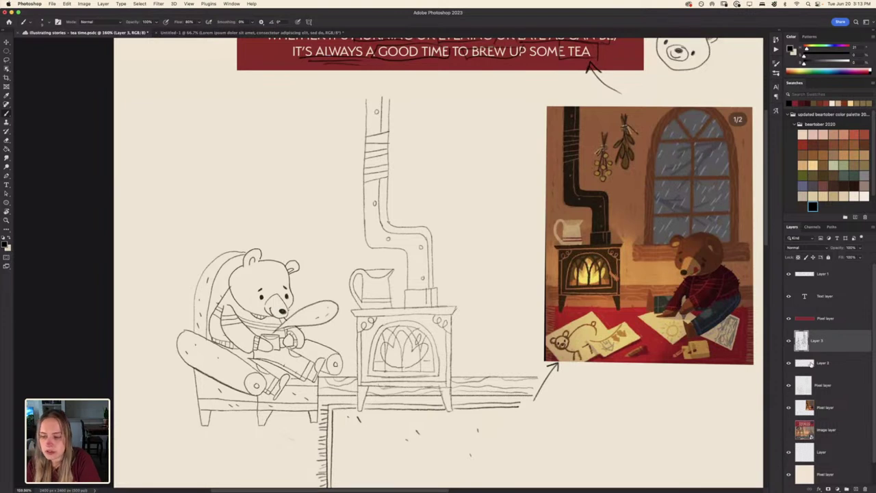
# Move the traced herb bundles onto the wall beside the stovepipe and scale them to suit the sketch
pyautogui.hotkey('ctrl', 't')
pyautogui.moveTo(626, 133)
pyautogui.mouseDown()
pyautogui.moveTo(447, 147)
pyautogui.moveTo(440, 157)
pyautogui.moveTo(462, 122)
pyautogui.mouseUp()
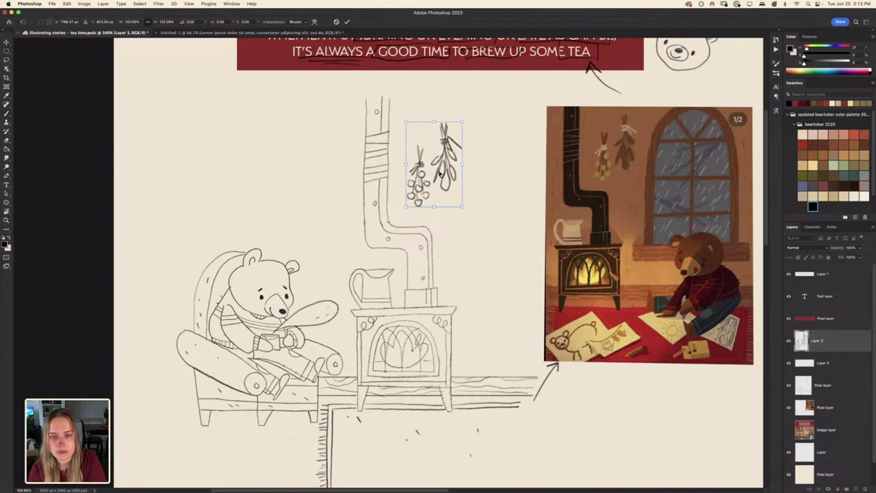
pyautogui.moveTo(438, 173); pyautogui.dragTo(436, 175)
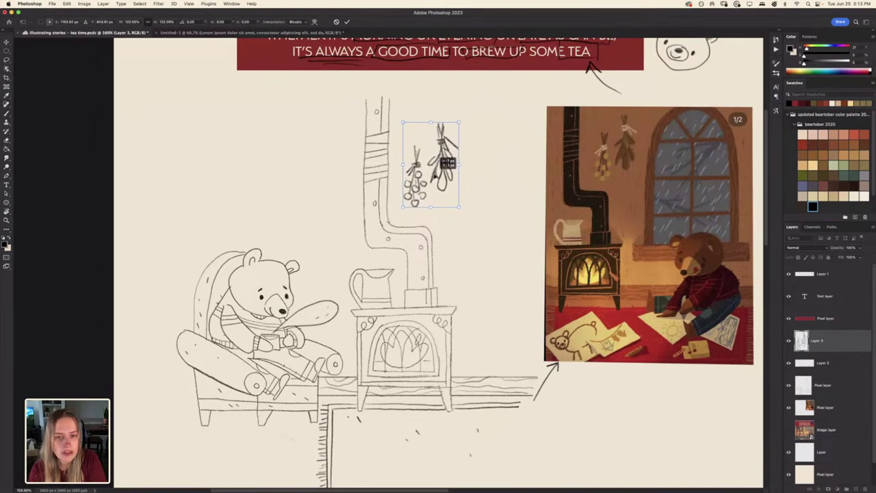
pyautogui.moveTo(458, 126); pyautogui.dragTo(455, 130)
pyautogui.moveTo(437, 175); pyautogui.dragTo(439, 176)
pyautogui.press('Return')
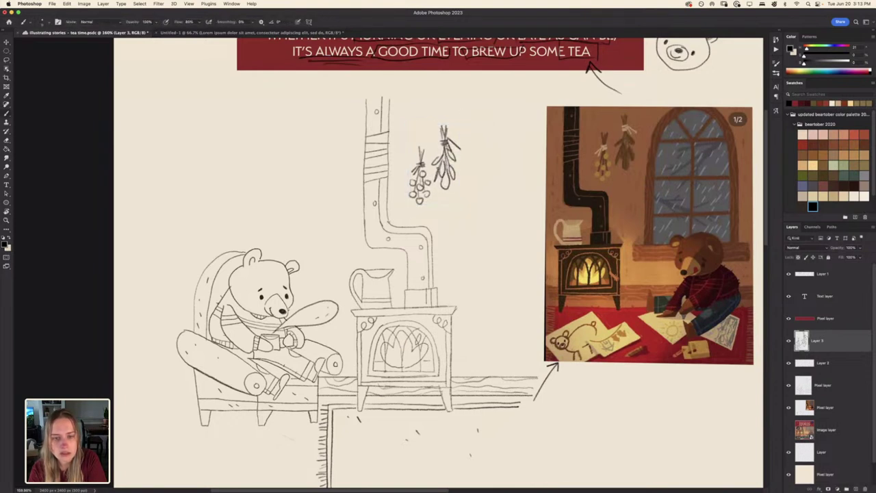
# Switch to the Kyle's Real Watercolor Natural Edge brush
pyautogui.press('super+0')
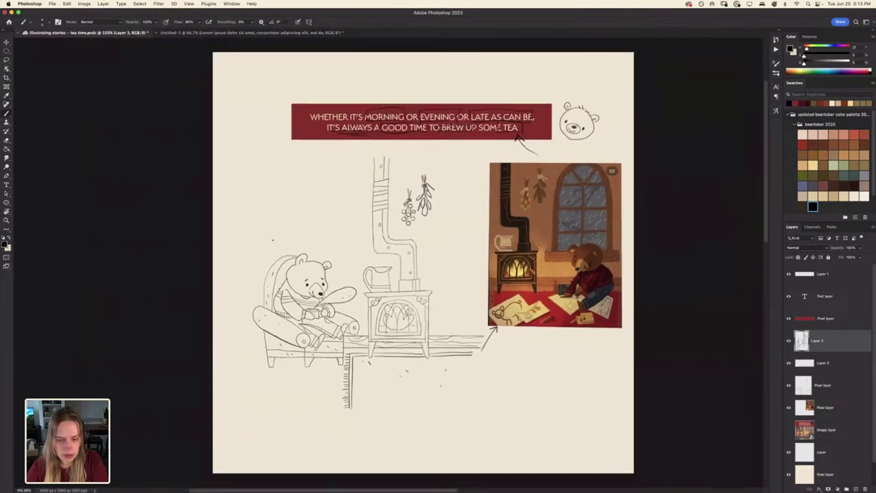
pyautogui.scroll(2, 274, 247)
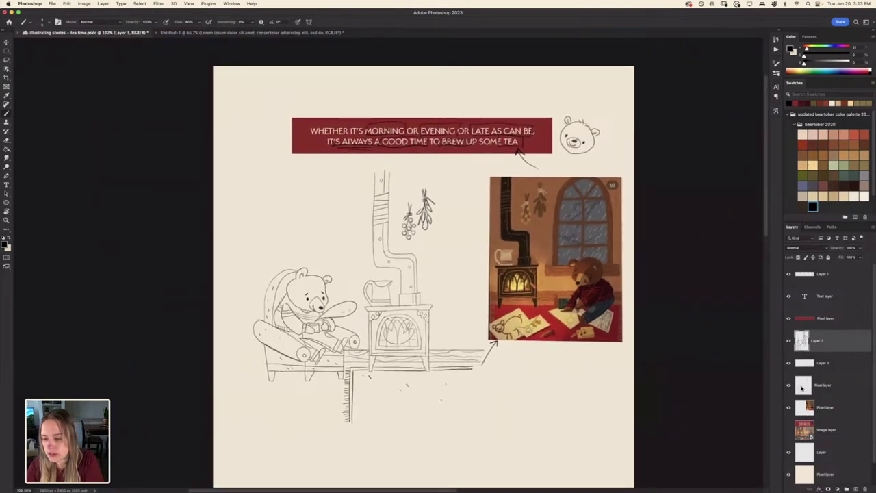
pyautogui.rightClick(535, 309)
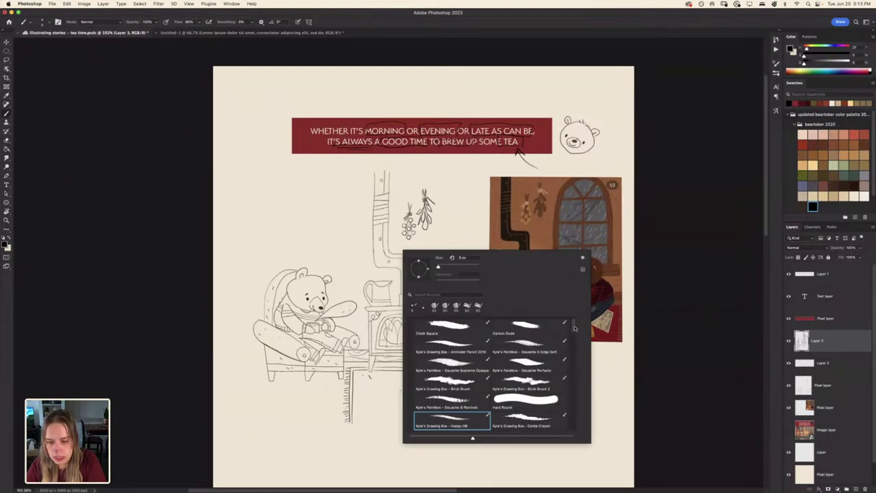
pyautogui.moveTo(574, 329); pyautogui.dragTo(573, 332)
pyautogui.click(440, 401)
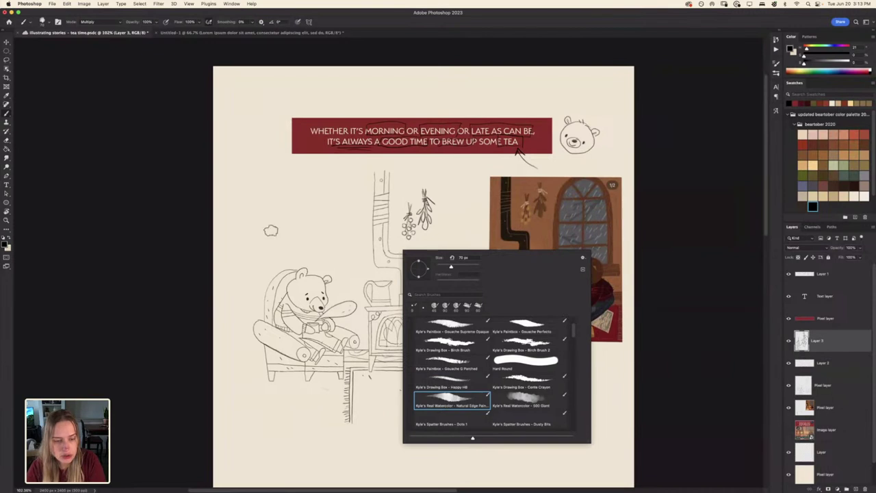
# Try a dark watercolor stroke on the empty wall above the bear, and undo it
pyautogui.click(306, 199)
pyautogui.moveTo(305, 198)
pyautogui.mouseDown()
pyautogui.moveTo(274, 219)
pyautogui.moveTo(262, 209)
pyautogui.mouseUp()
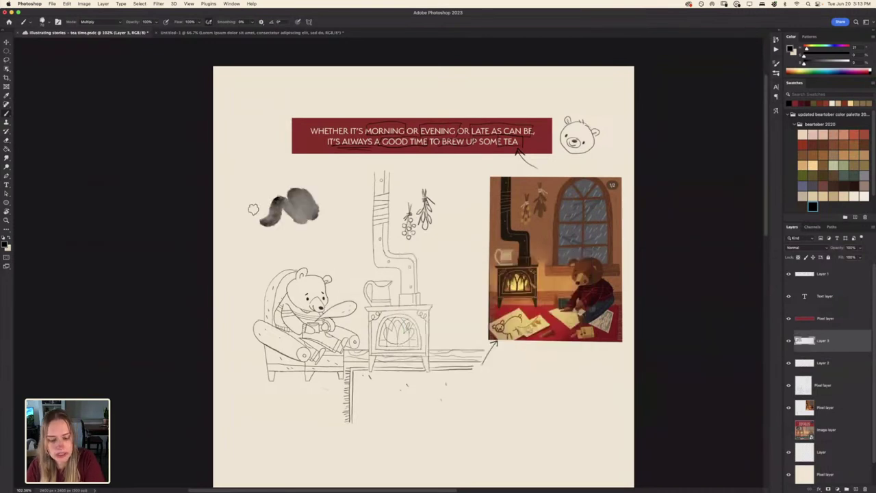
pyautogui.press('super+z')
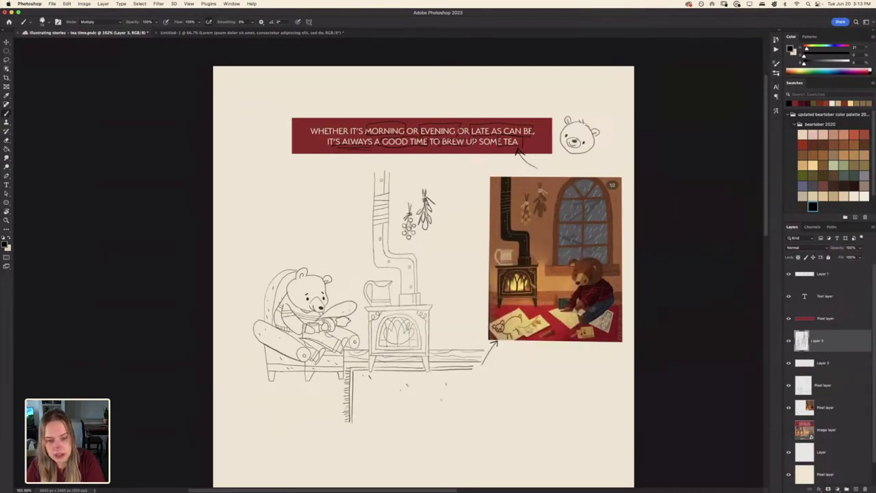
# On a new layer beneath the image layer, paint a light grey rounded watercolor wash behind the bear and stove scene
pyautogui.scroll(8, 760, 273)
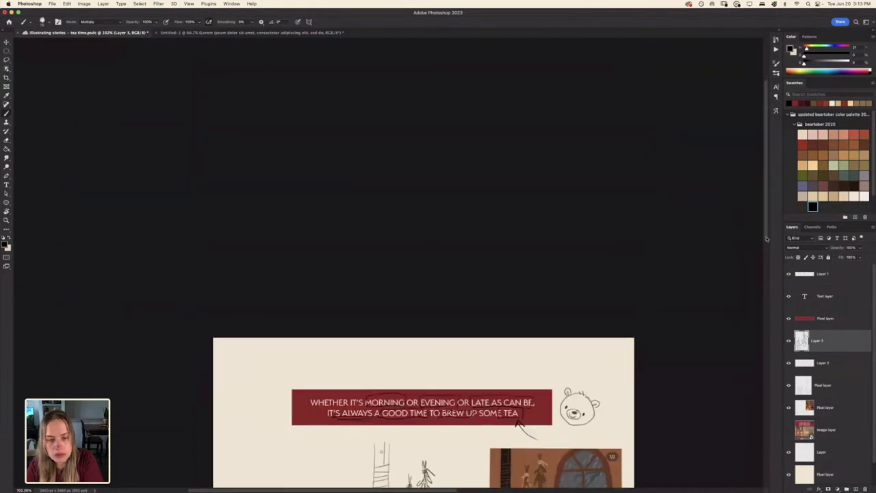
pyautogui.scroll(-9, 751, 319)
pyautogui.scroll(2, 748, 345)
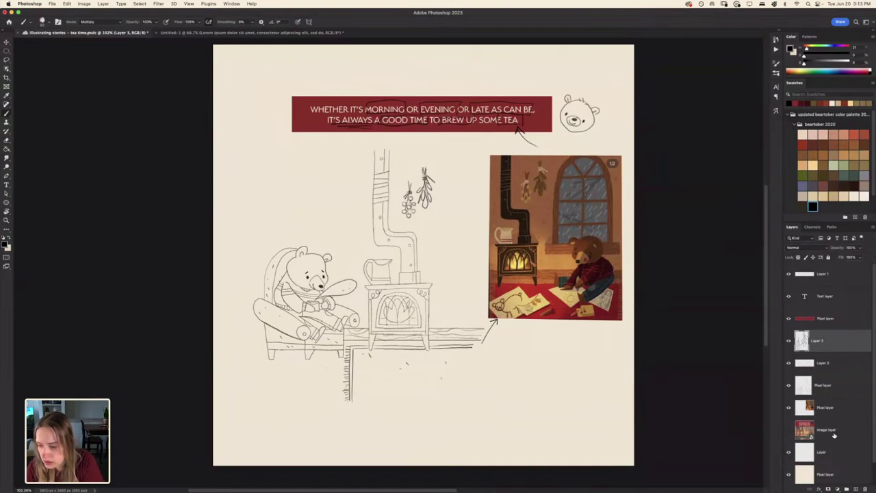
pyautogui.scroll(-1, 840, 439)
pyautogui.click(836, 432)
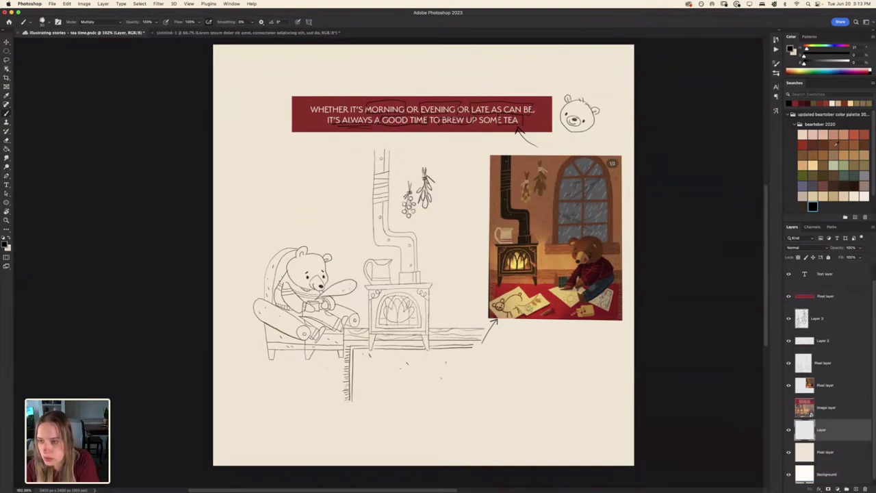
pyautogui.moveTo(835, 64); pyautogui.dragTo(843, 63)
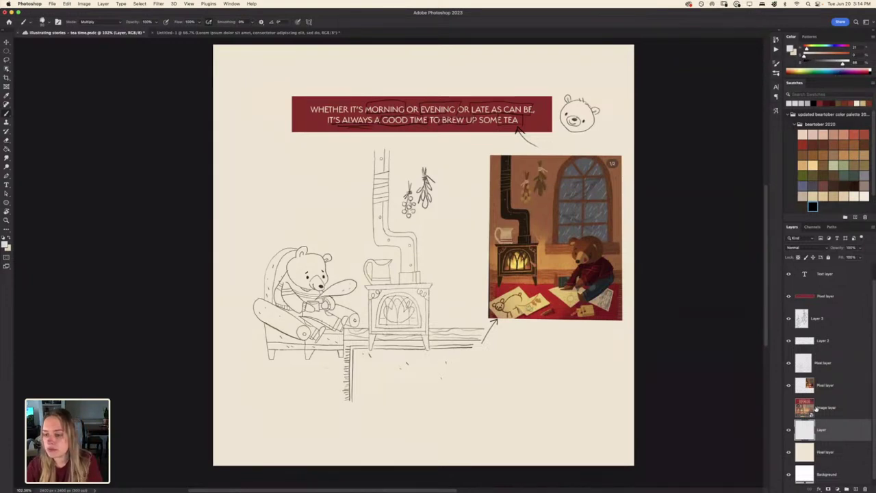
pyautogui.click(854, 487)
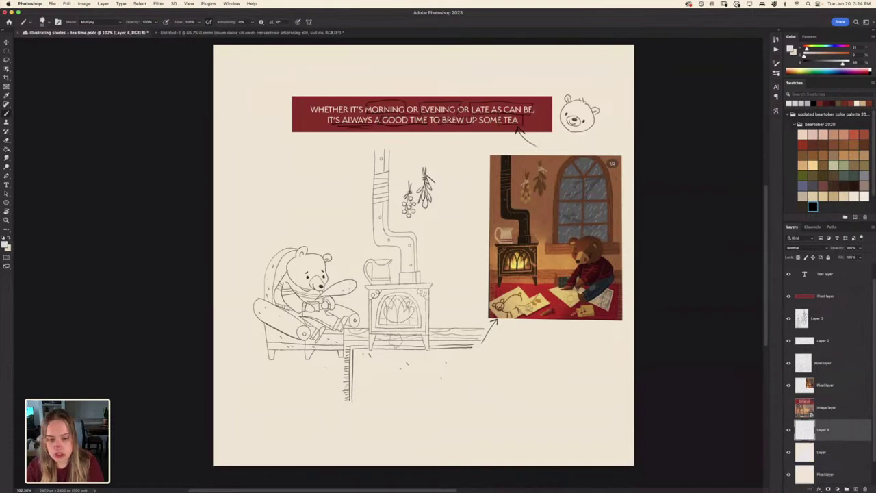
pyautogui.moveTo(357, 359)
pyautogui.mouseDown()
pyautogui.moveTo(331, 387)
pyautogui.moveTo(382, 385)
pyautogui.mouseUp()
pyautogui.press('super+z')
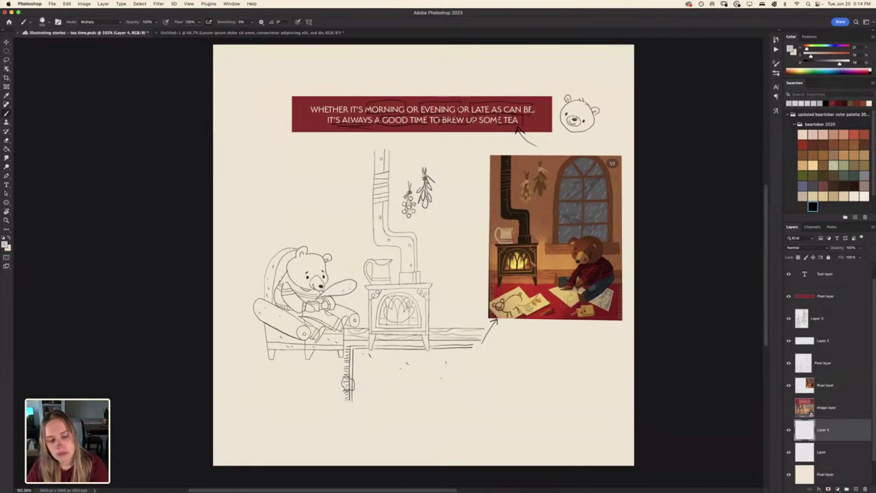
pyautogui.moveTo(332, 387)
pyautogui.mouseDown()
pyautogui.moveTo(398, 391)
pyautogui.moveTo(376, 396)
pyautogui.moveTo(373, 389)
pyautogui.moveTo(438, 382)
pyautogui.moveTo(404, 389)
pyautogui.moveTo(427, 382)
pyautogui.moveTo(460, 340)
pyautogui.moveTo(457, 367)
pyautogui.moveTo(442, 172)
pyautogui.moveTo(447, 193)
pyautogui.moveTo(403, 150)
pyautogui.moveTo(362, 152)
pyautogui.moveTo(430, 172)
pyautogui.moveTo(361, 157)
pyautogui.moveTo(423, 159)
pyautogui.moveTo(386, 146)
pyautogui.moveTo(281, 159)
pyautogui.moveTo(271, 189)
pyautogui.moveTo(292, 154)
pyautogui.moveTo(278, 172)
pyautogui.moveTo(358, 155)
pyautogui.moveTo(285, 178)
pyautogui.moveTo(280, 188)
pyautogui.moveTo(267, 273)
pyautogui.moveTo(270, 253)
pyautogui.moveTo(279, 385)
pyautogui.moveTo(303, 391)
pyautogui.moveTo(291, 376)
pyautogui.moveTo(350, 386)
pyautogui.moveTo(285, 384)
pyautogui.moveTo(345, 395)
pyautogui.moveTo(302, 388)
pyautogui.moveTo(392, 388)
pyautogui.moveTo(421, 354)
pyautogui.moveTo(422, 375)
pyautogui.moveTo(444, 361)
pyautogui.moveTo(425, 236)
pyautogui.moveTo(444, 335)
pyautogui.moveTo(404, 168)
pyautogui.moveTo(312, 180)
pyautogui.moveTo(274, 250)
pyautogui.moveTo(288, 377)
pyautogui.moveTo(329, 380)
pyautogui.moveTo(414, 337)
pyautogui.moveTo(394, 186)
pyautogui.moveTo(382, 179)
pyautogui.moveTo(309, 205)
pyautogui.moveTo(297, 281)
pyautogui.moveTo(319, 327)
pyautogui.moveTo(334, 267)
pyautogui.moveTo(316, 229)
pyautogui.moveTo(375, 196)
pyautogui.moveTo(346, 246)
pyautogui.moveTo(379, 237)
pyautogui.moveTo(401, 308)
pyautogui.moveTo(374, 363)
pyautogui.moveTo(356, 323)
pyautogui.moveTo(353, 269)
pyautogui.moveTo(358, 289)
pyautogui.moveTo(388, 288)
pyautogui.mouseUp()
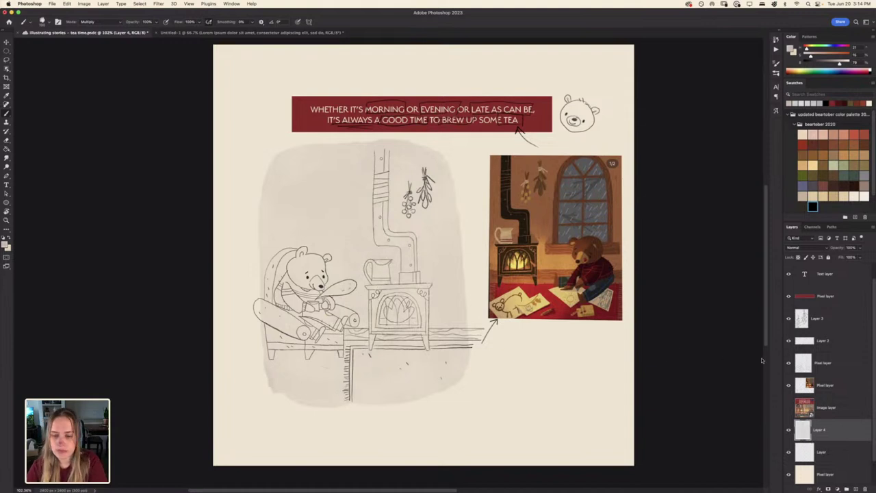
# Shrink and slightly skew the grey wash, and shift it so it frames the armchair and stove
pyautogui.press('super+t')
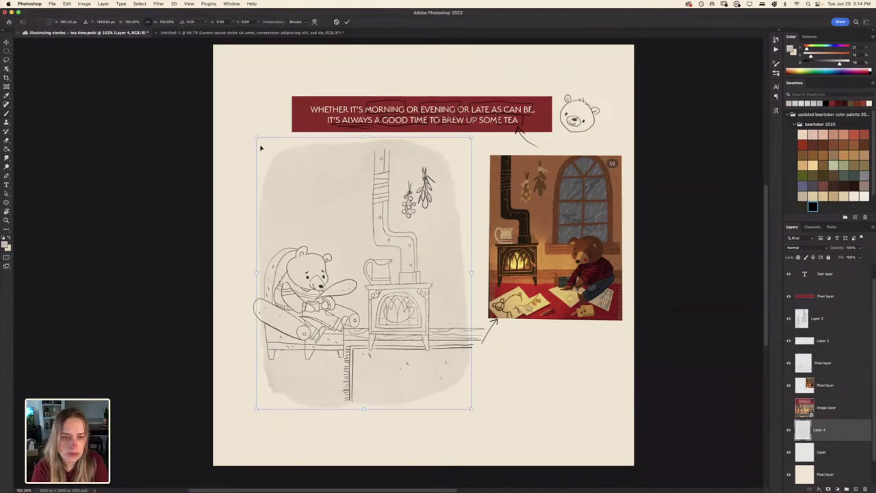
pyautogui.moveTo(256, 138); pyautogui.dragTo(272, 159)
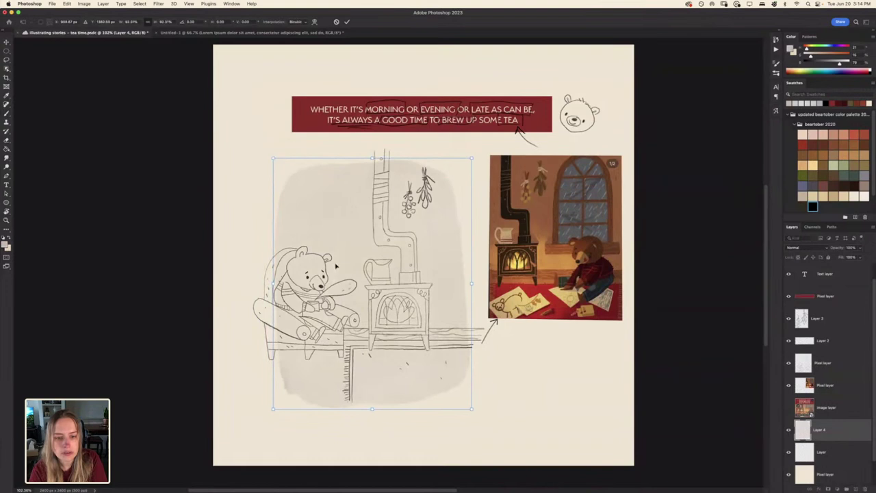
pyautogui.moveTo(335, 265); pyautogui.dragTo(320, 267)
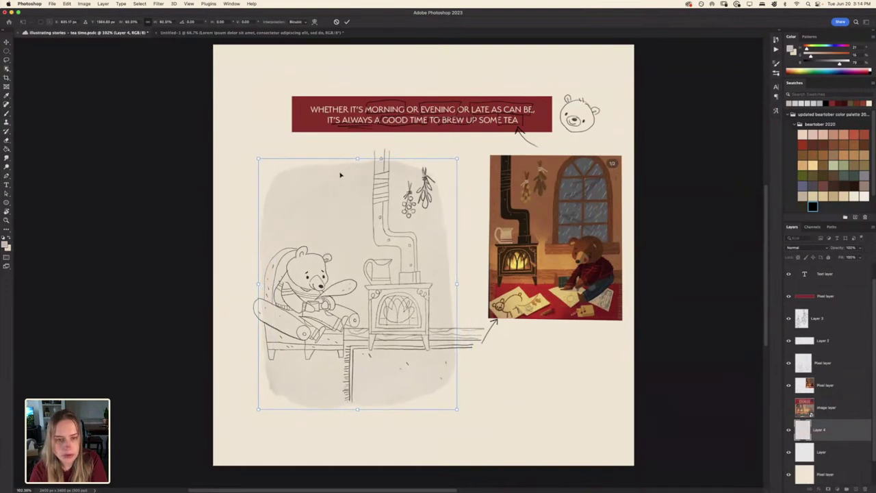
pyautogui.moveTo(358, 161); pyautogui.dragTo(368, 162)
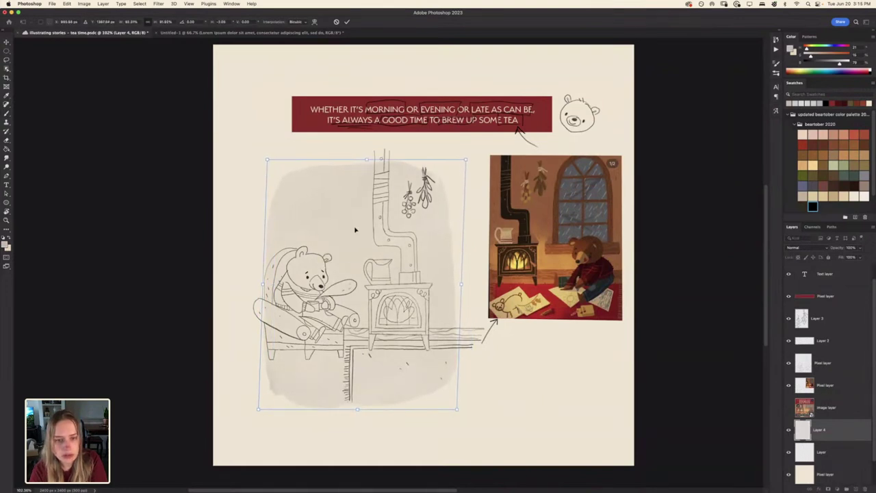
pyautogui.moveTo(355, 245); pyautogui.dragTo(340, 235)
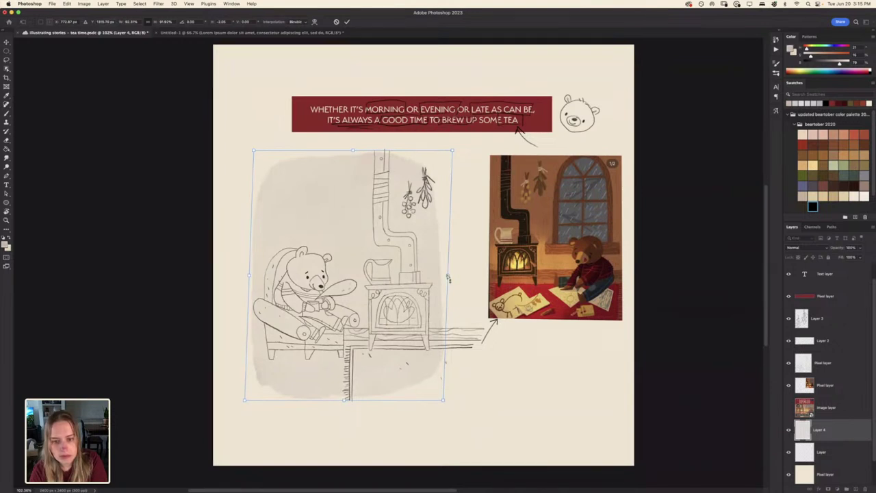
pyautogui.moveTo(373, 271); pyautogui.dragTo(372, 271)
pyautogui.moveTo(248, 277); pyautogui.dragTo(288, 279)
pyautogui.press('b')
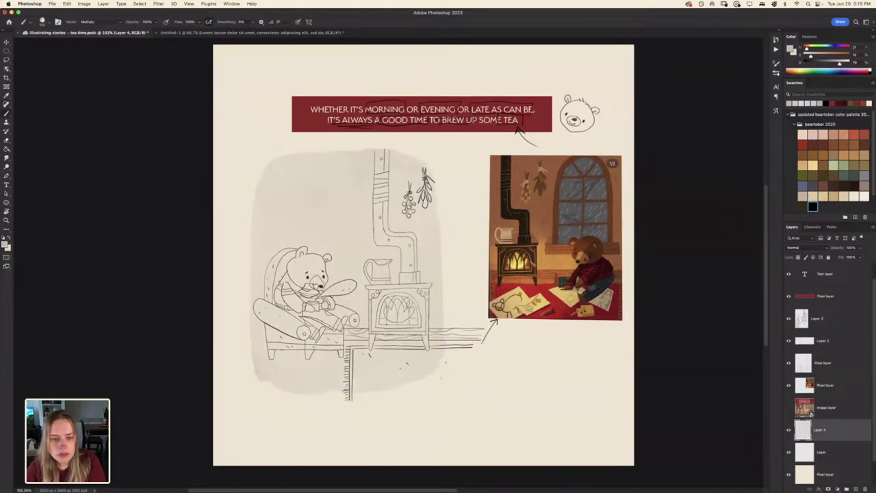
# Find the layer holding the baseboard and erase its wood-grain lines where they extend past the wash's right edge
pyautogui.scroll(5, 388, 262)
pyautogui.hscroll(-2, 388, 262)
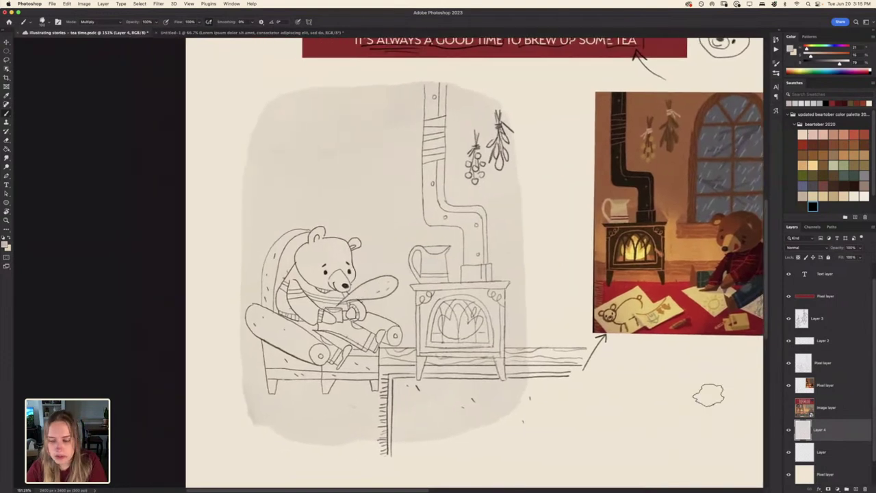
pyautogui.click(805, 367)
pyautogui.click(789, 363)
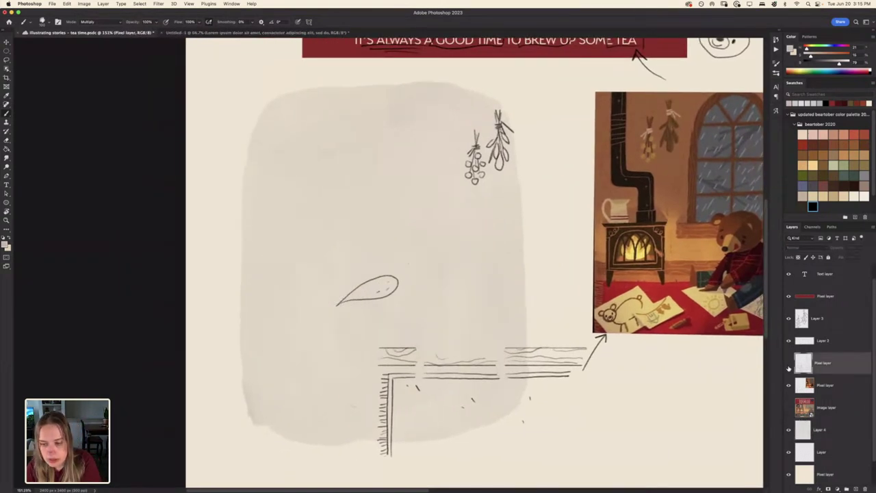
pyautogui.click(788, 363)
pyautogui.click(789, 340)
pyautogui.click(790, 341)
pyautogui.click(818, 341)
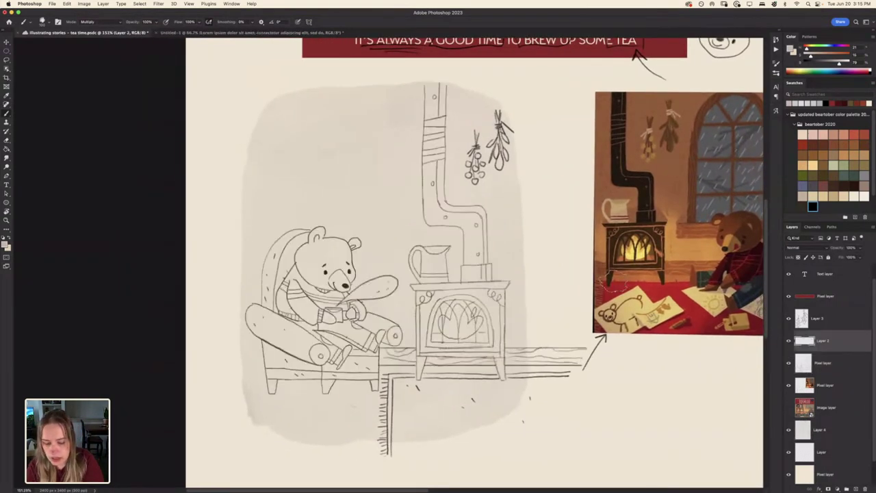
pyautogui.press('e')
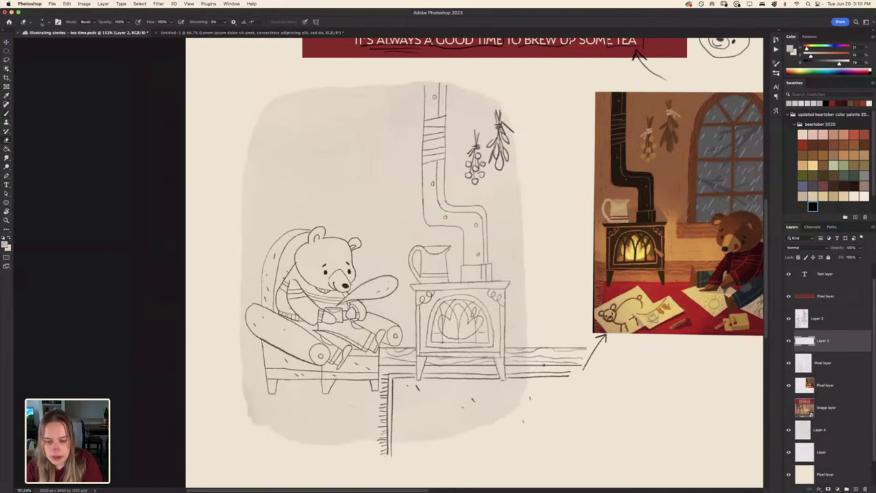
pyautogui.moveTo(542, 381)
pyautogui.mouseDown()
pyautogui.moveTo(536, 357)
pyautogui.moveTo(546, 373)
pyautogui.moveTo(582, 360)
pyautogui.mouseUp()
# Toggle the visibility of the sketch and image layers to examine which elements each one holds
pyautogui.click(815, 366)
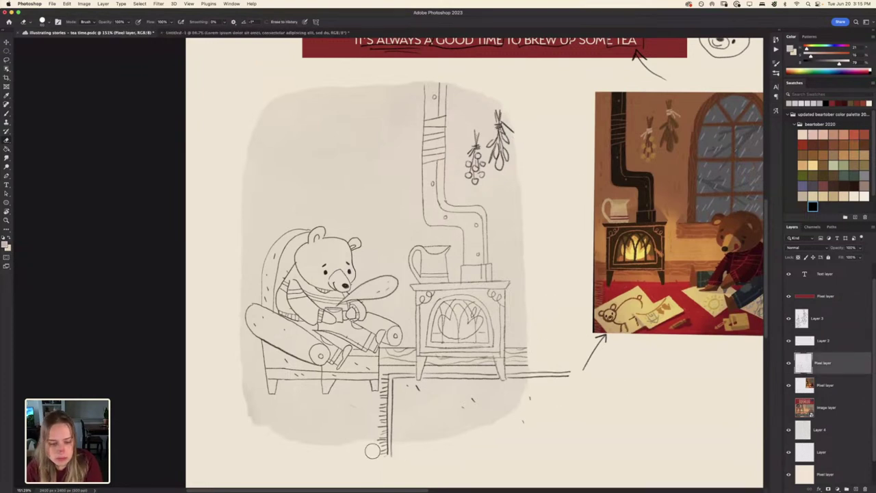
pyautogui.click(795, 342)
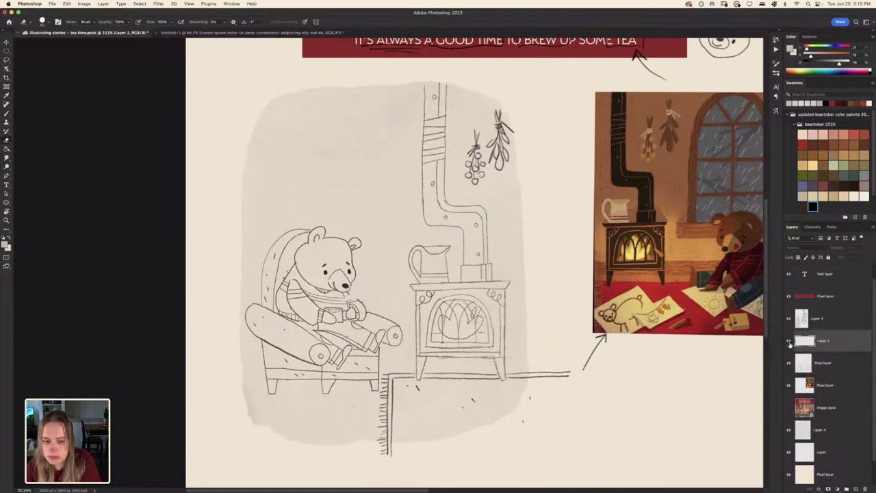
pyautogui.click(789, 342)
pyautogui.click(789, 319)
pyautogui.click(789, 319)
pyautogui.click(798, 385)
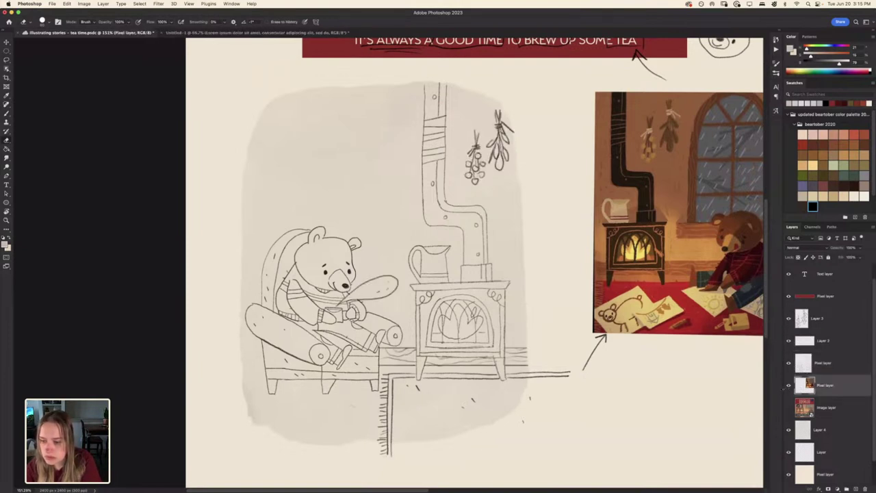
pyautogui.click(789, 386)
pyautogui.click(788, 386)
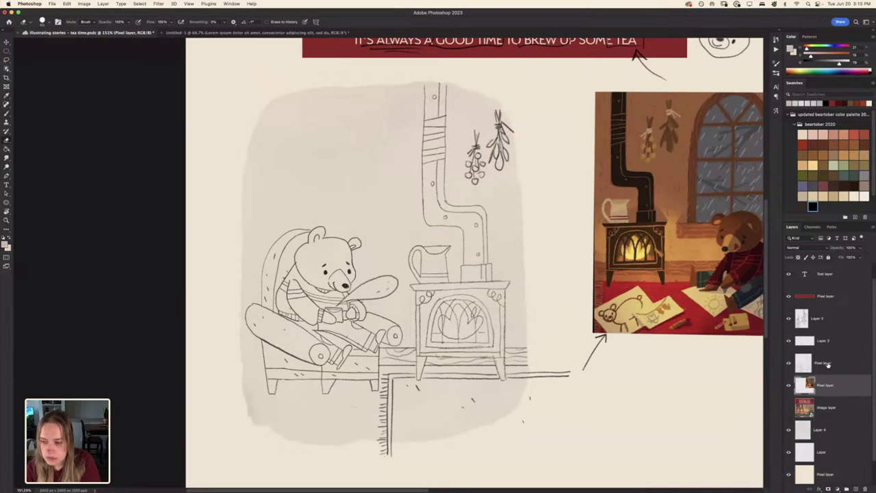
# Merge Layer 3, Layer 2 and the two pixel layers with the sketches and reference picture into one layer
pyautogui.click(827, 364)
pyautogui.press('super+e')
pyautogui.click(808, 342)
pyautogui.press('super+e')
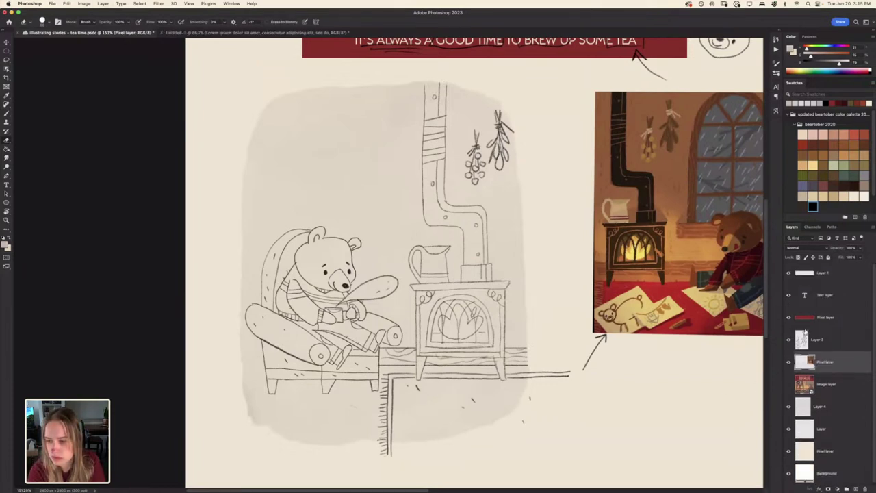
pyautogui.click(806, 335)
pyautogui.press('BackSpace')
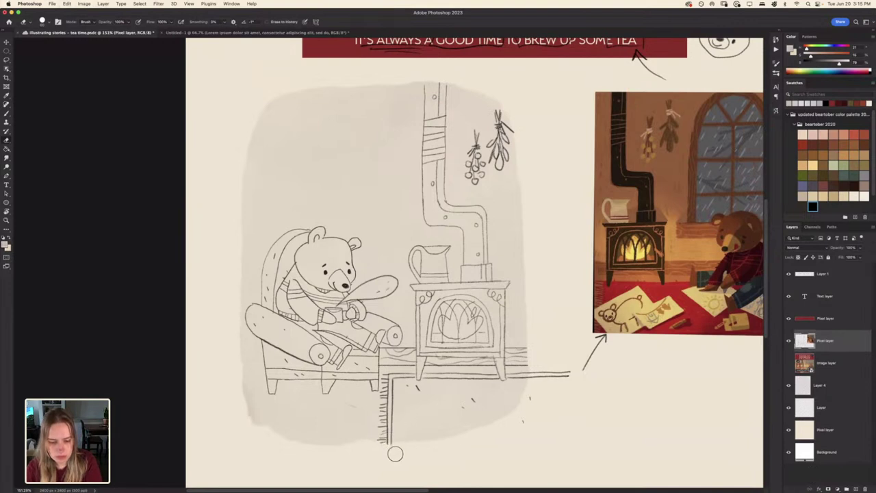
# Erase the rug lines, stray marks and arrow that lie outside the wash's right edge
pyautogui.moveTo(529, 373)
pyautogui.mouseDown()
pyautogui.moveTo(568, 376)
pyautogui.moveTo(607, 343)
pyautogui.moveTo(602, 335)
pyautogui.moveTo(580, 352)
pyautogui.moveTo(591, 364)
pyautogui.moveTo(602, 342)
pyautogui.mouseUp()
pyautogui.press('super+z')
pyautogui.moveTo(577, 369); pyautogui.dragTo(534, 371)
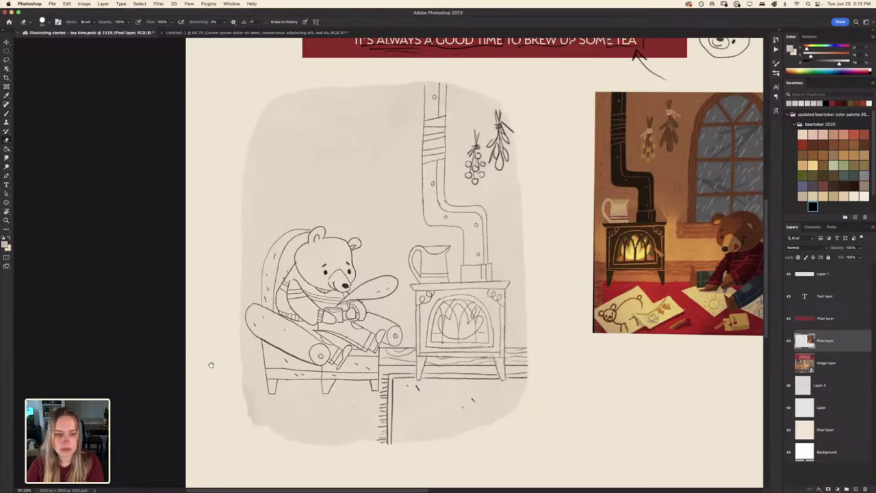
# Lasso the two hanging herb bundles, shift them slightly left and down so they sit inside the wash, and deselect them
pyautogui.hscroll(-2, 211, 364)
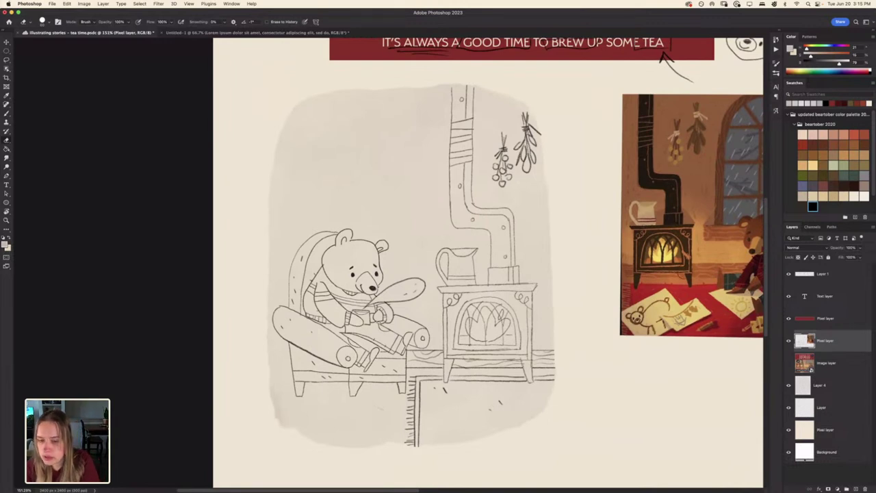
pyautogui.press('l')
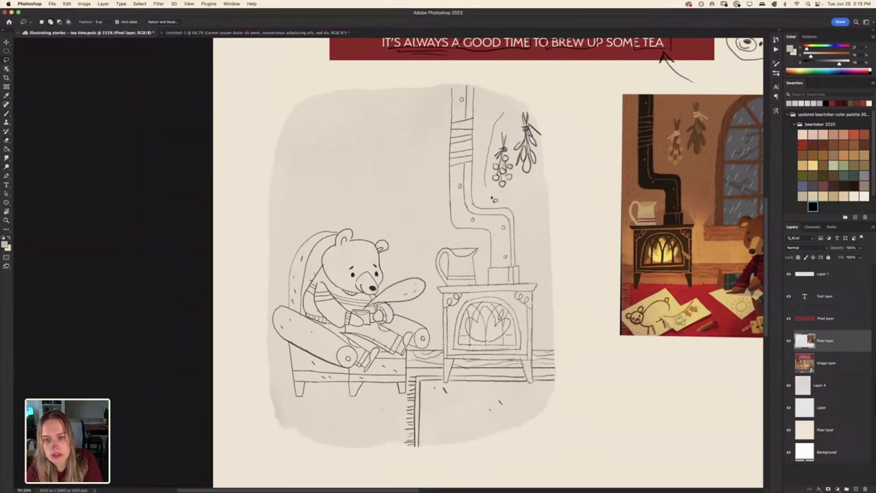
pyautogui.moveTo(493, 199)
pyautogui.mouseDown()
pyautogui.moveTo(521, 108)
pyautogui.moveTo(544, 184)
pyautogui.mouseUp()
pyautogui.hotkey('ctrl', 't')
pyautogui.moveTo(514, 158)
pyautogui.mouseDown()
pyautogui.moveTo(543, 159)
pyautogui.moveTo(519, 161)
pyautogui.mouseUp()
pyautogui.press('Return')
pyautogui.press('super+t')
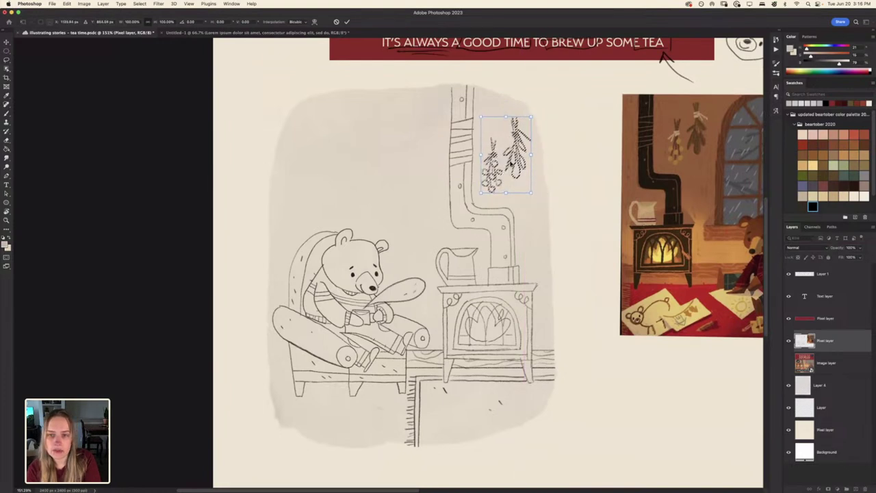
pyautogui.press('Return')
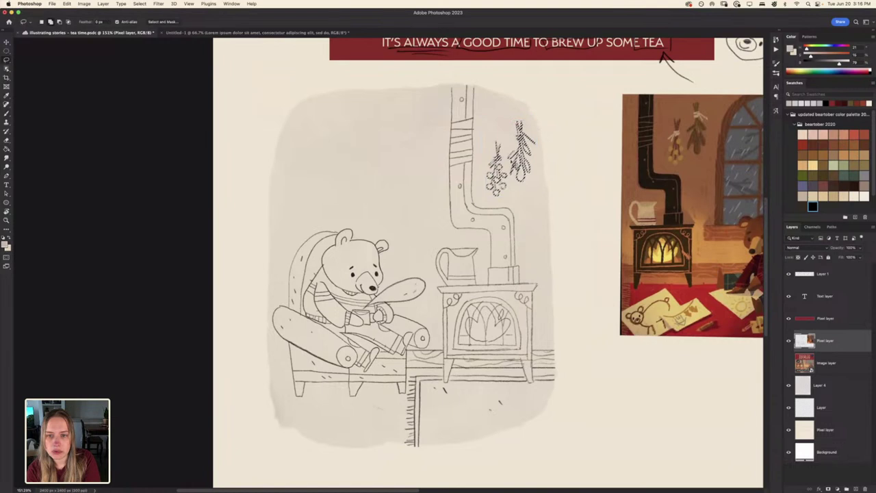
pyautogui.press('super+t')
pyautogui.moveTo(508, 170); pyautogui.dragTo(509, 171)
pyautogui.press('Return')
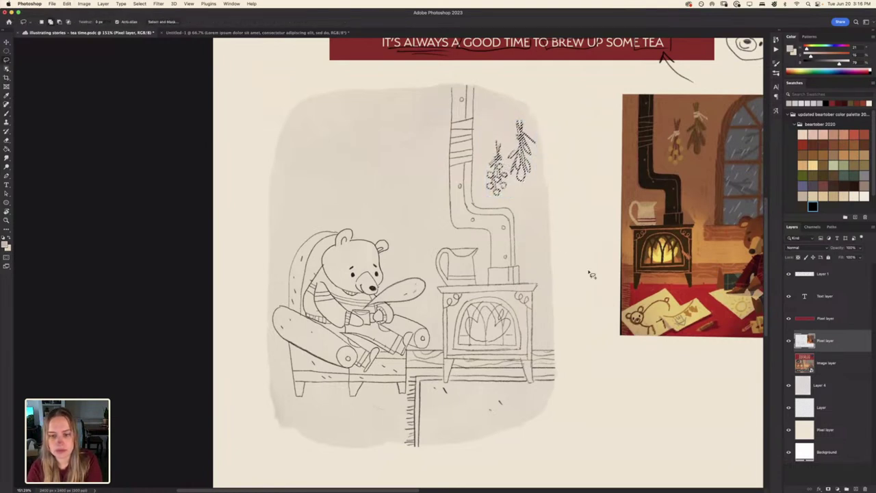
pyautogui.moveTo(376, 276); pyautogui.dragTo(370, 280)
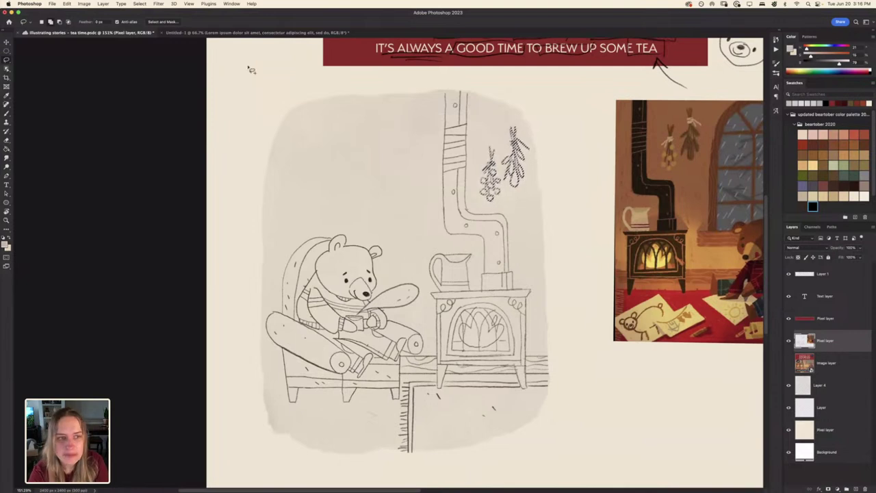
pyautogui.click(139, 3)
pyautogui.click(139, 14)
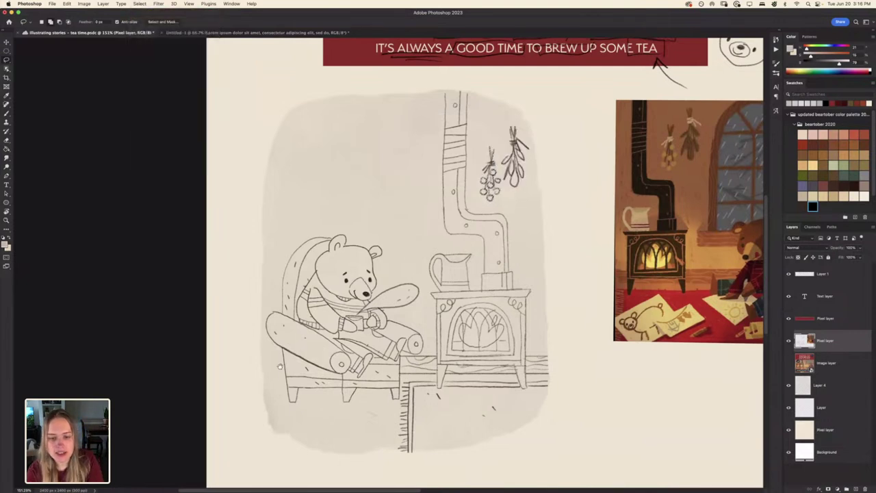
# Switch to Kyle's Drawing Box - Happy HB brush and sample the dark line color from the bear sketch
pyautogui.hscroll(2, 479, 260)
pyautogui.moveTo(258, 375); pyautogui.dragTo(252, 372)
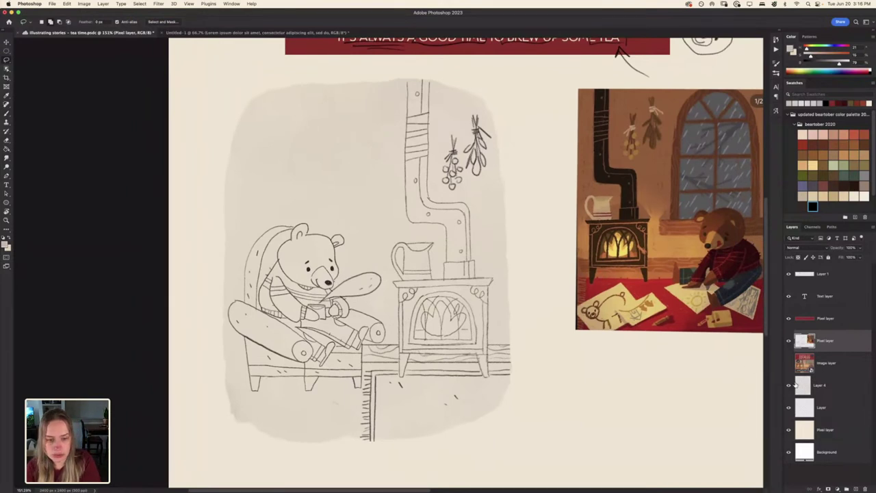
pyautogui.press('b')
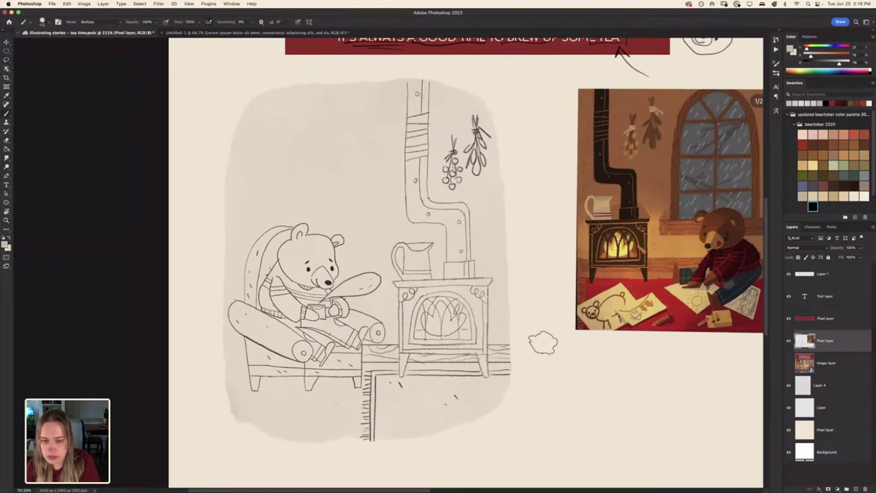
pyautogui.rightClick(356, 365)
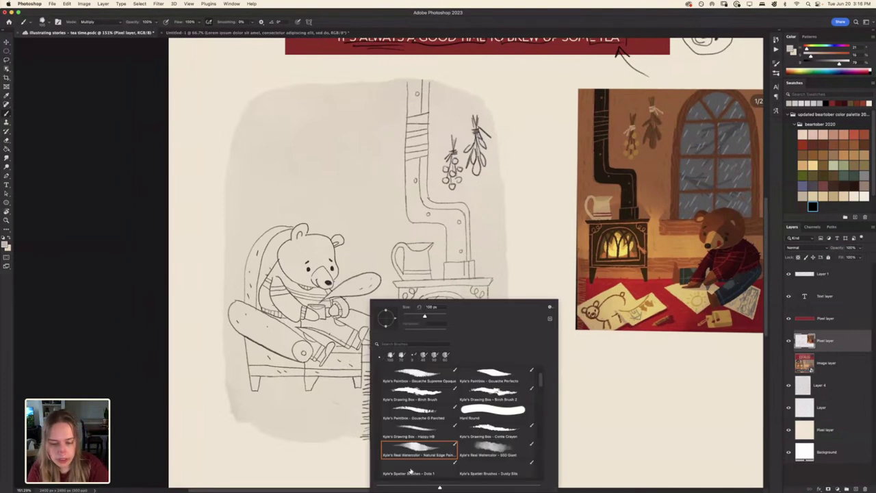
pyautogui.doubleClick(413, 434)
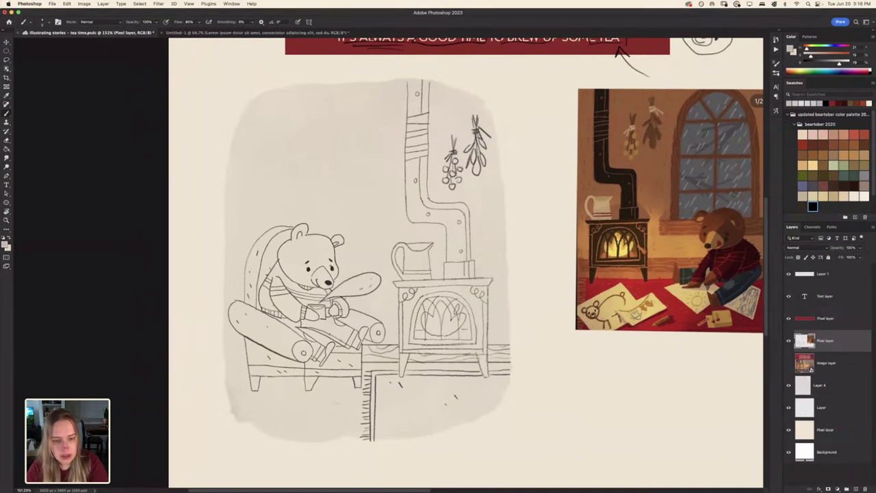
pyautogui.keyDown('alt'); pyautogui.click(331, 279); pyautogui.keyUp('alt')
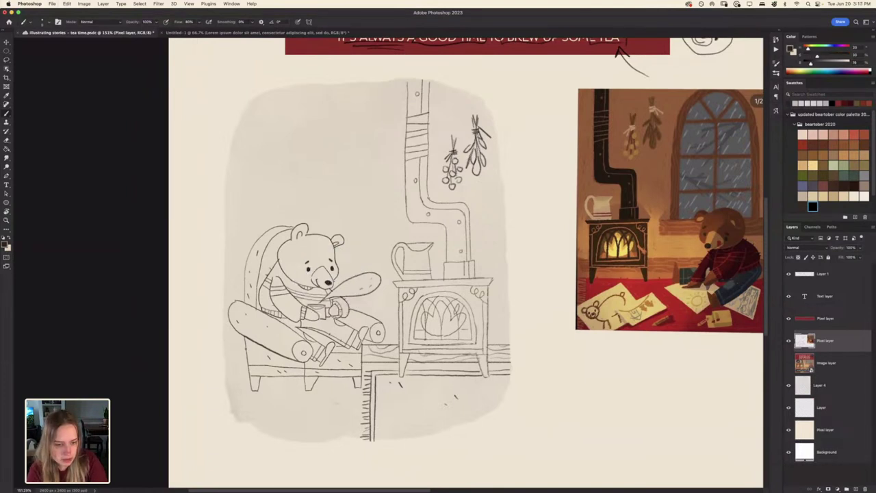
# Try two short baseboard lines left of the armchair on the merged layer, and undo them
pyautogui.moveTo(247, 349); pyautogui.dragTo(223, 349)
pyautogui.moveTo(249, 364); pyautogui.dragTo(223, 365)
pyautogui.press('super+z')
pyautogui.press('super+z')
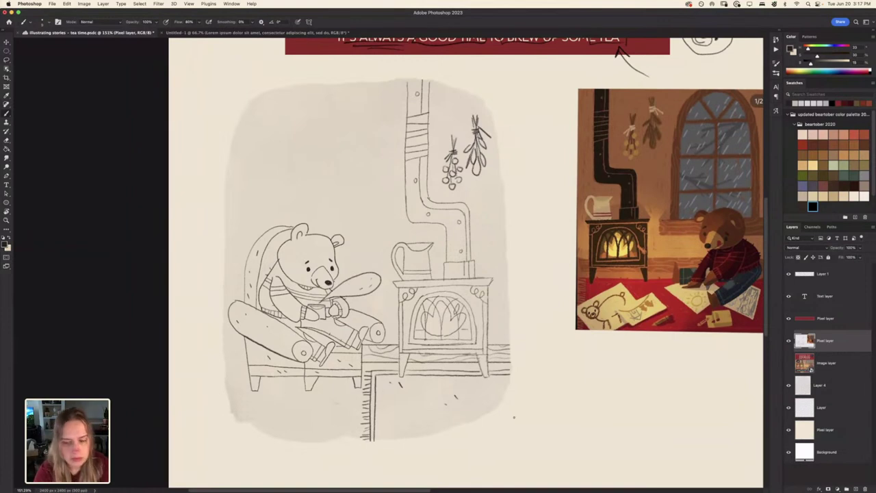
# On a new layer, extend two baseboard lines to the wash's left edge and erase the parts crossing the armchair
pyautogui.click(857, 488)
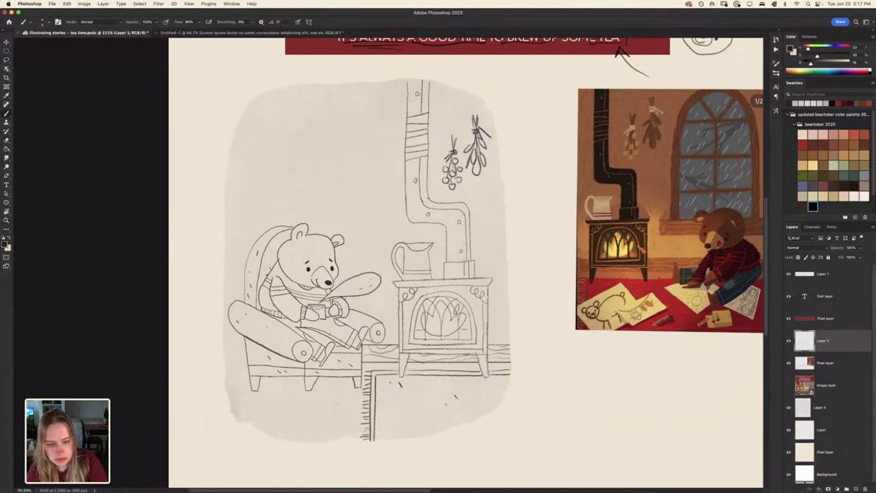
pyautogui.moveTo(362, 345); pyautogui.dragTo(225, 345)
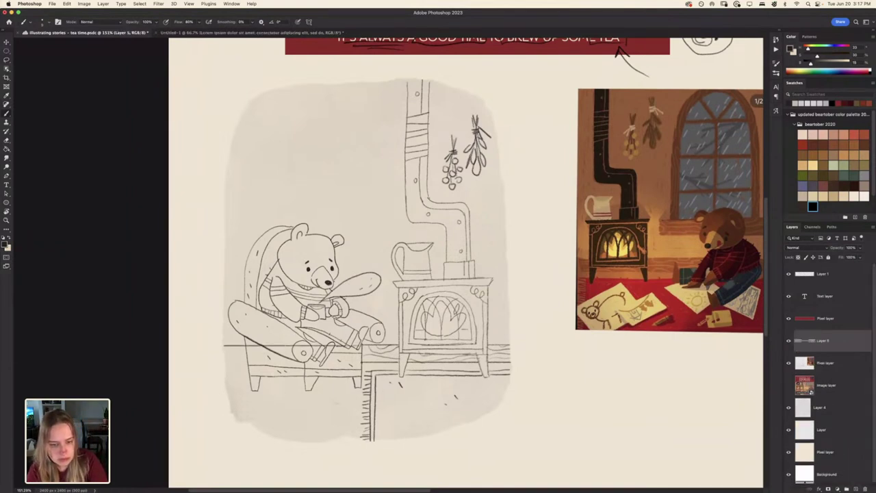
pyautogui.moveTo(364, 362); pyautogui.dragTo(223, 364)
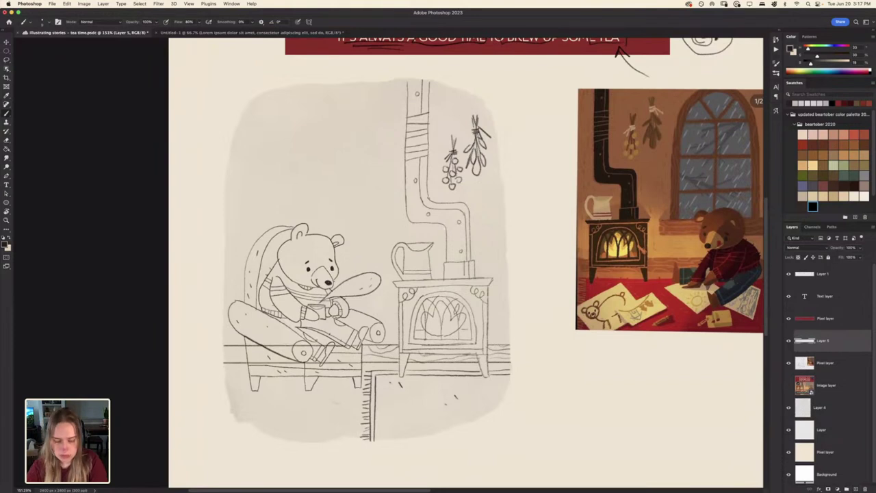
pyautogui.press('e')
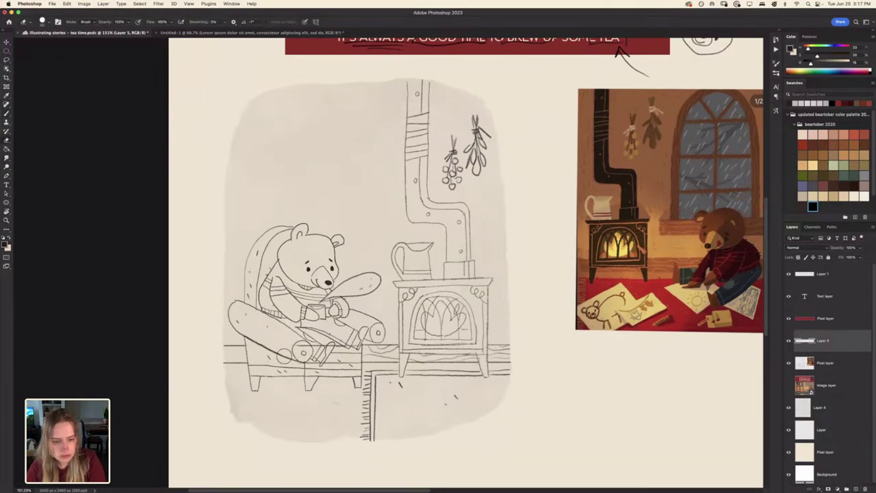
pyautogui.moveTo(284, 355)
pyautogui.mouseDown()
pyautogui.moveTo(313, 345)
pyautogui.moveTo(347, 366)
pyautogui.moveTo(354, 353)
pyautogui.mouseUp()
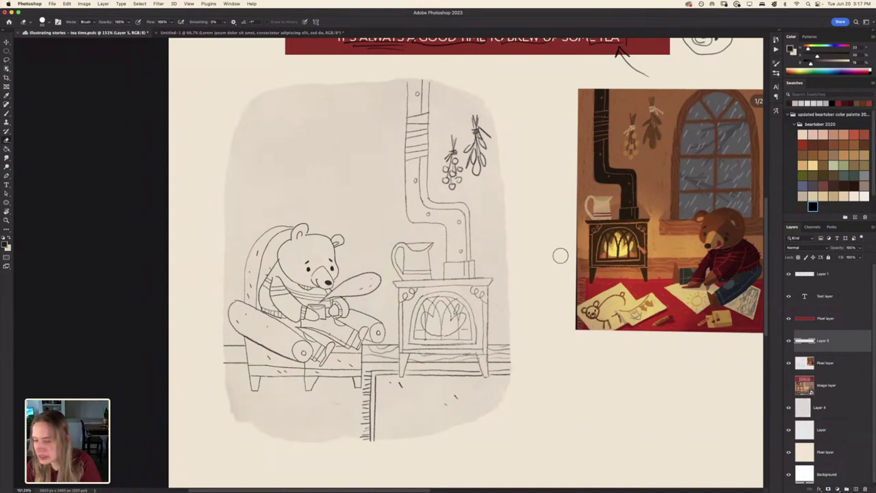
# On another new layer, sketch a framed beehive picture on the wall beside the stovepipe with the Happy HB brush
pyautogui.click(856, 488)
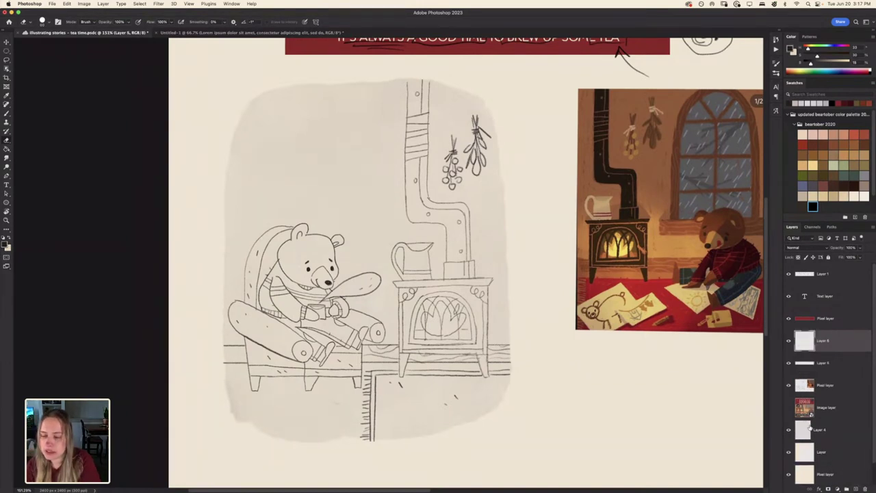
pyautogui.press('b')
pyautogui.rightClick(392, 163)
pyautogui.click(434, 299)
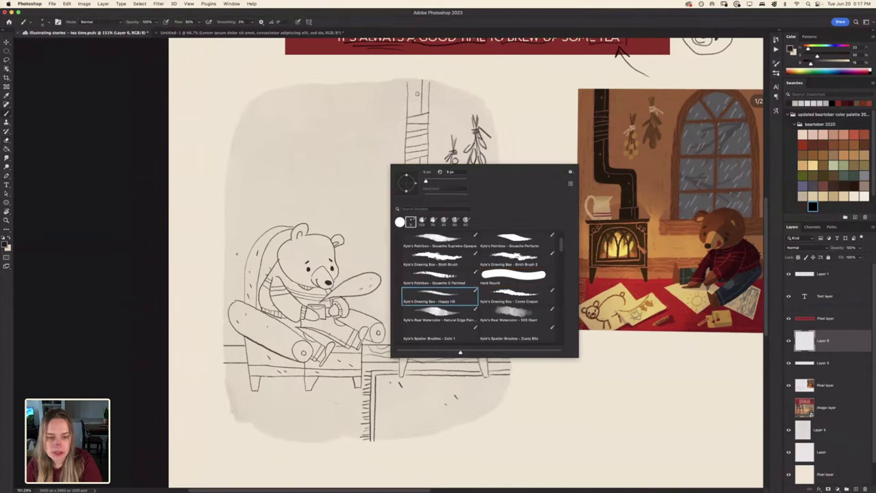
pyautogui.click(238, 142)
pyautogui.moveTo(373, 140)
pyautogui.mouseDown()
pyautogui.moveTo(347, 111)
pyautogui.moveTo(375, 145)
pyautogui.moveTo(371, 119)
pyautogui.moveTo(358, 128)
pyautogui.moveTo(380, 104)
pyautogui.moveTo(335, 153)
pyautogui.mouseUp()
pyautogui.moveTo(382, 107); pyautogui.dragTo(385, 152)
pyautogui.moveTo(331, 100); pyautogui.dragTo(330, 154)
pyautogui.moveTo(330, 156); pyautogui.dragTo(394, 157)
pyautogui.moveTo(389, 100); pyautogui.dragTo(394, 158)
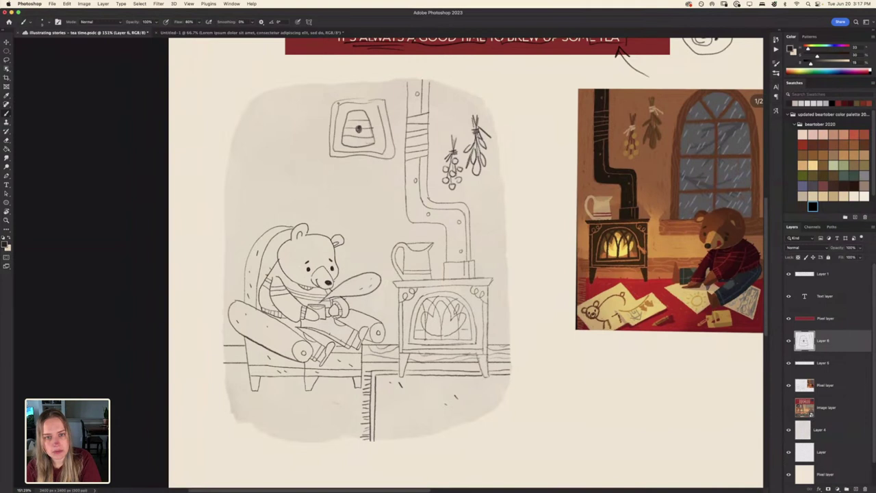
# Sketch a small round framed picture of a bee on the wall left of the beehive picture
pyautogui.hotkey('ctrl', 's')
pyautogui.moveTo(297, 132)
pyautogui.mouseDown()
pyautogui.moveTo(284, 134)
pyautogui.moveTo(310, 164)
pyautogui.moveTo(281, 163)
pyautogui.moveTo(294, 155)
pyautogui.moveTo(286, 150)
pyautogui.moveTo(302, 152)
pyautogui.mouseUp()
pyautogui.moveTo(297, 140); pyautogui.dragTo(297, 146)
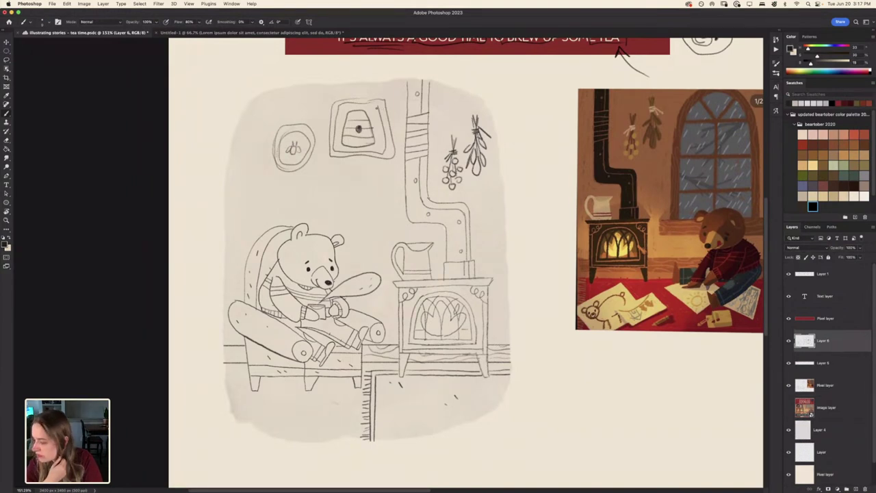
pyautogui.moveTo(369, 104); pyautogui.dragTo(373, 107)
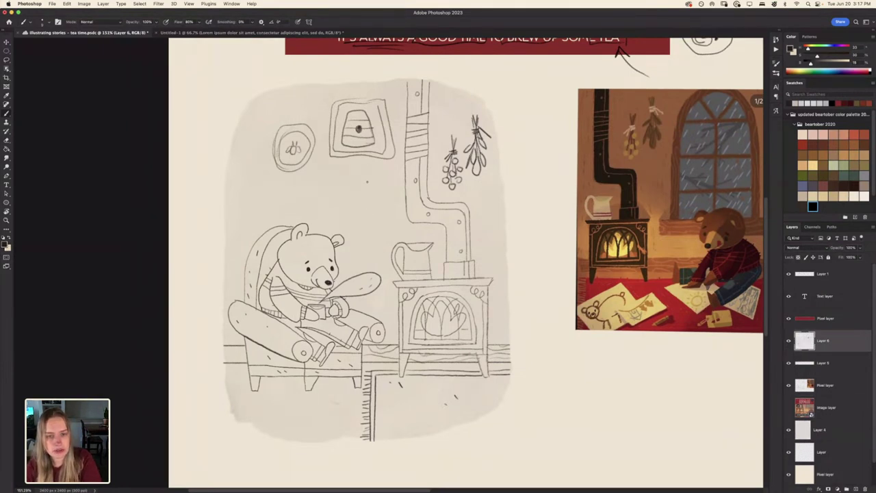
# Sketch an empty rectangular picture frame with a double border above the bear, below the other two pictures
pyautogui.moveTo(367, 208)
pyautogui.mouseDown()
pyautogui.moveTo(374, 172)
pyautogui.moveTo(308, 174)
pyautogui.moveTo(308, 206)
pyautogui.moveTo(371, 216)
pyautogui.mouseUp()
pyautogui.moveTo(371, 216); pyautogui.dragTo(310, 215)
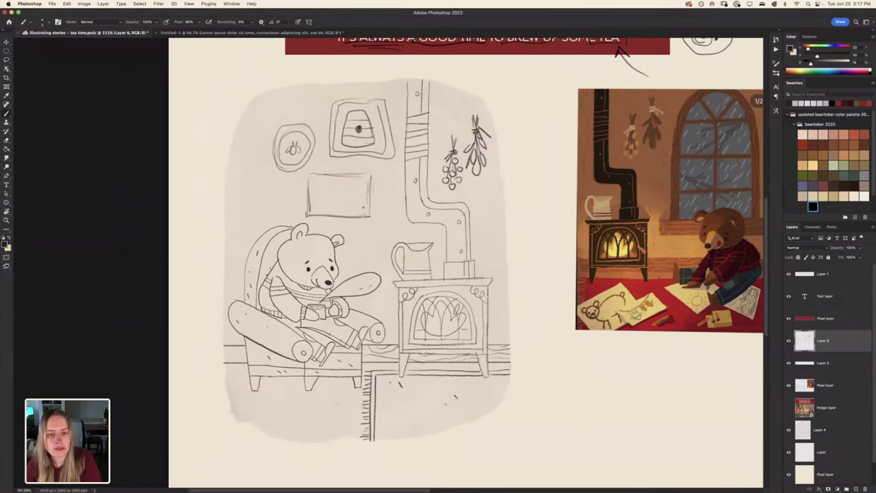
pyautogui.moveTo(364, 213)
pyautogui.mouseDown()
pyautogui.moveTo(342, 182)
pyautogui.moveTo(358, 182)
pyautogui.moveTo(316, 180)
pyautogui.moveTo(312, 195)
pyautogui.moveTo(358, 212)
pyautogui.mouseUp()
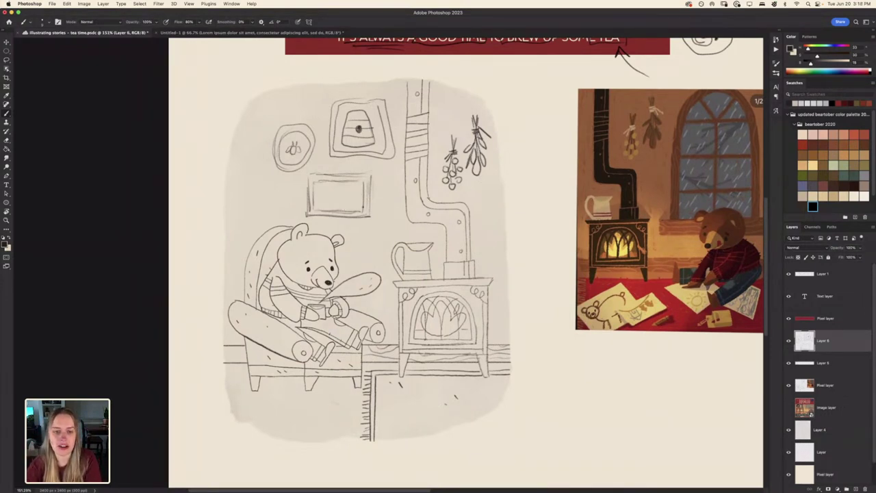
pyautogui.moveTo(369, 185)
pyautogui.mouseDown()
pyautogui.moveTo(369, 218)
pyautogui.moveTo(370, 192)
pyautogui.mouseUp()
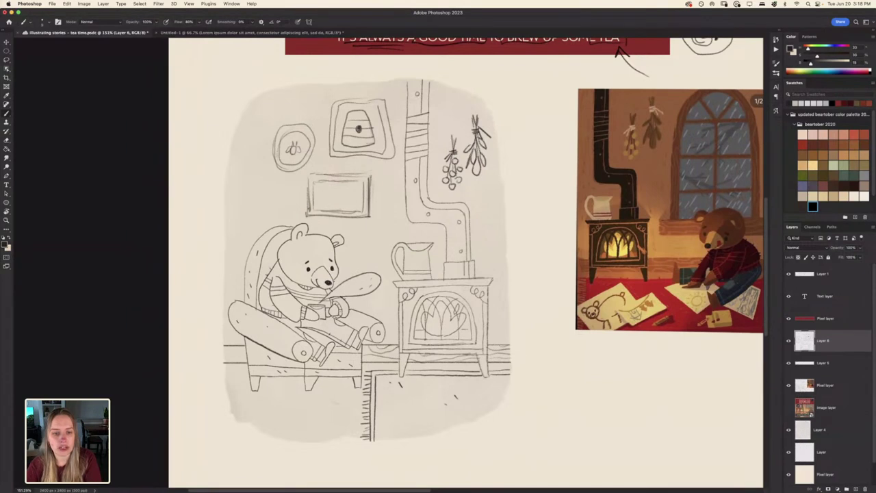
pyautogui.moveTo(308, 174); pyautogui.dragTo(308, 212)
pyautogui.moveTo(307, 173)
pyautogui.mouseDown()
pyautogui.moveTo(370, 178)
pyautogui.moveTo(363, 215)
pyautogui.mouseUp()
pyautogui.moveTo(328, 185)
pyautogui.mouseDown()
pyautogui.moveTo(349, 184)
pyautogui.moveTo(313, 211)
pyautogui.moveTo(360, 210)
pyautogui.mouseUp()
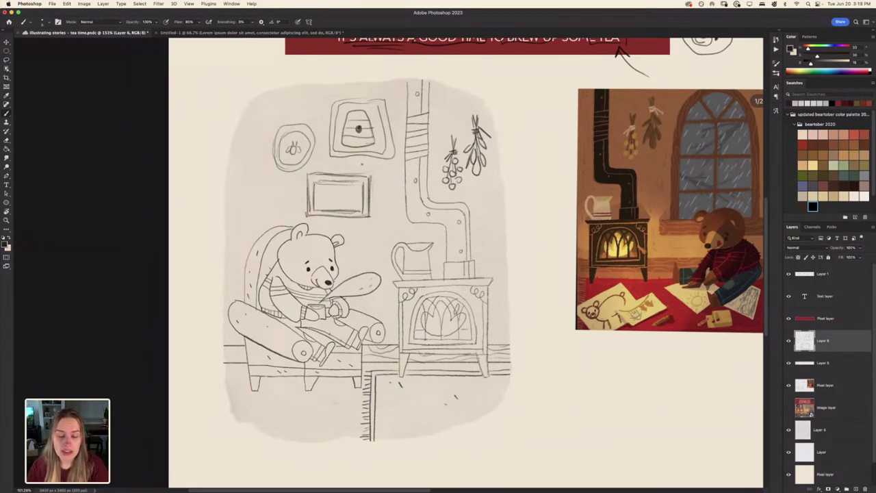
pyautogui.scroll(5, 389, 107)
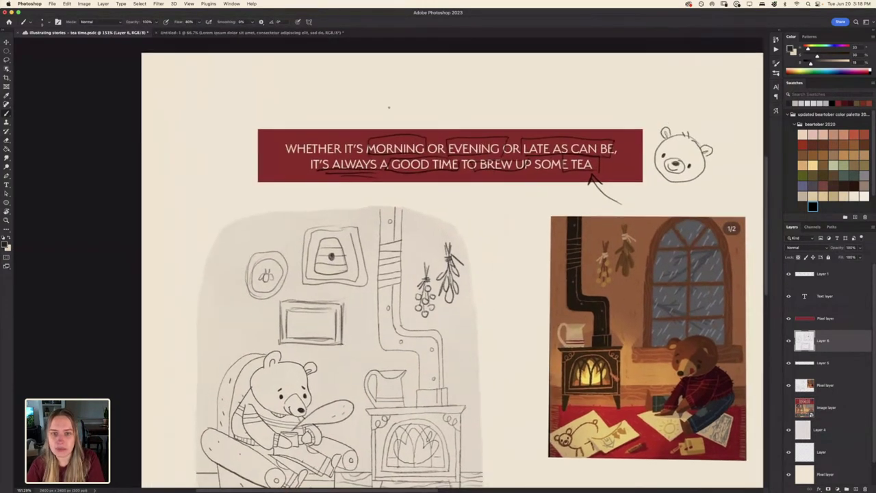
pyautogui.moveTo(476, 229); pyautogui.dragTo(460, 182)
pyautogui.moveTo(460, 182); pyautogui.dragTo(469, 191)
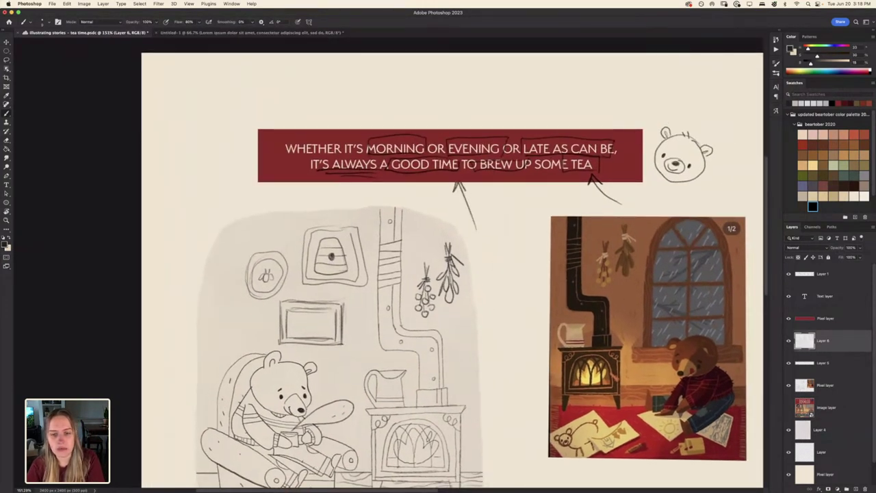
pyautogui.press('super+z')
# Sketch two bear faces side by side as a portrait inside the empty rectangular frame above the armchair
pyautogui.scroll(-3, 213, 319)
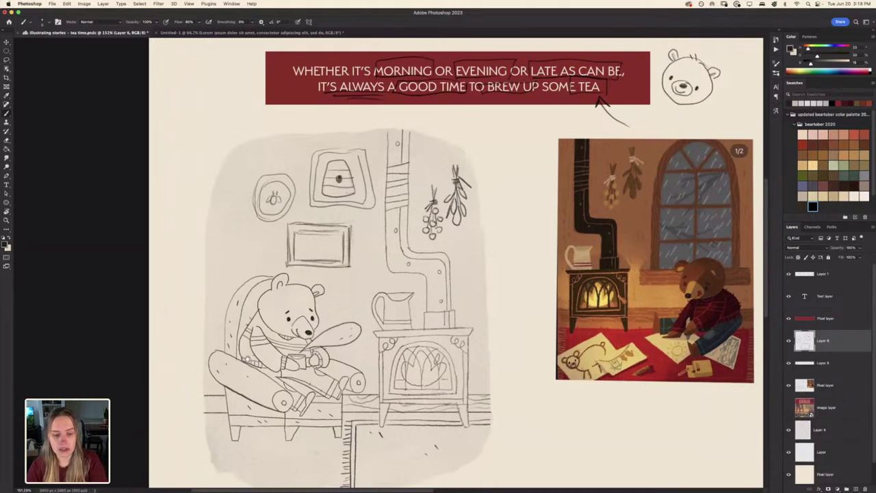
pyautogui.scroll(-3, 248, 358)
pyautogui.scroll(2, 236, 349)
pyautogui.scroll(2, 236, 349)
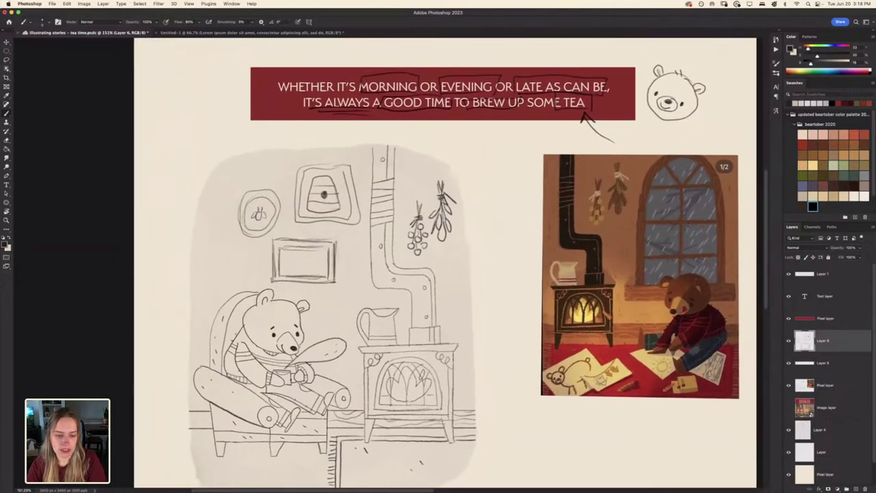
pyautogui.moveTo(287, 375); pyautogui.dragTo(291, 380)
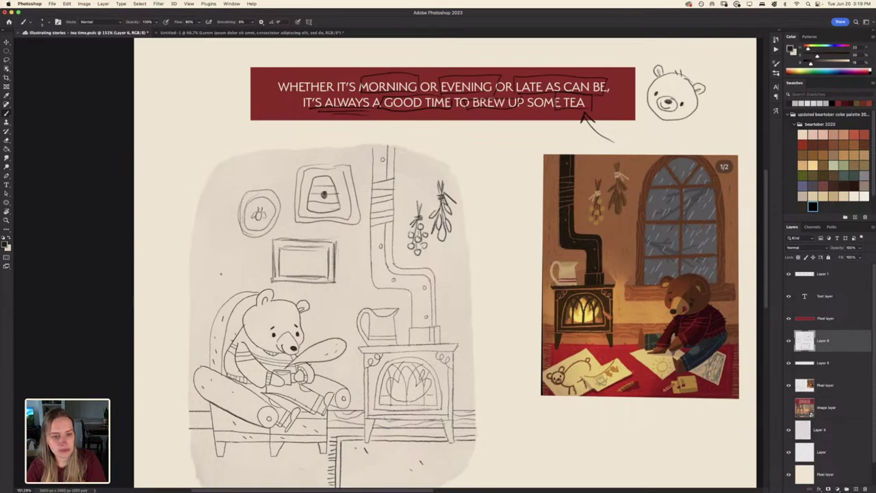
pyautogui.scroll(-2, 220, 273)
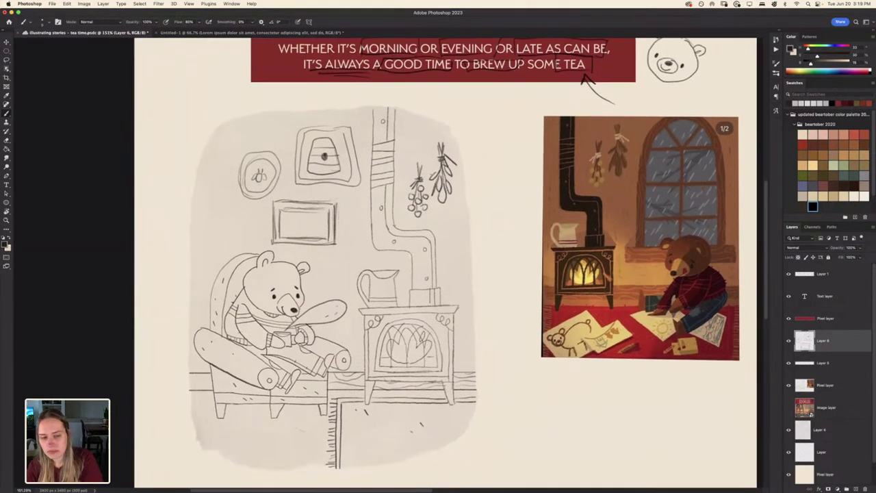
pyautogui.moveTo(313, 215)
pyautogui.mouseDown()
pyautogui.moveTo(308, 231)
pyautogui.moveTo(314, 216)
pyautogui.moveTo(293, 217)
pyautogui.moveTo(290, 229)
pyautogui.moveTo(310, 229)
pyautogui.mouseUp()
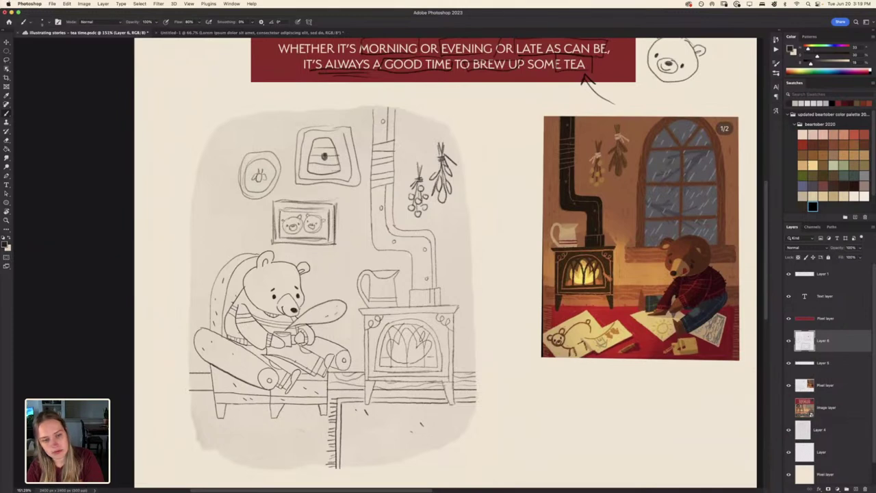
pyautogui.moveTo(322, 230); pyautogui.dragTo(320, 238)
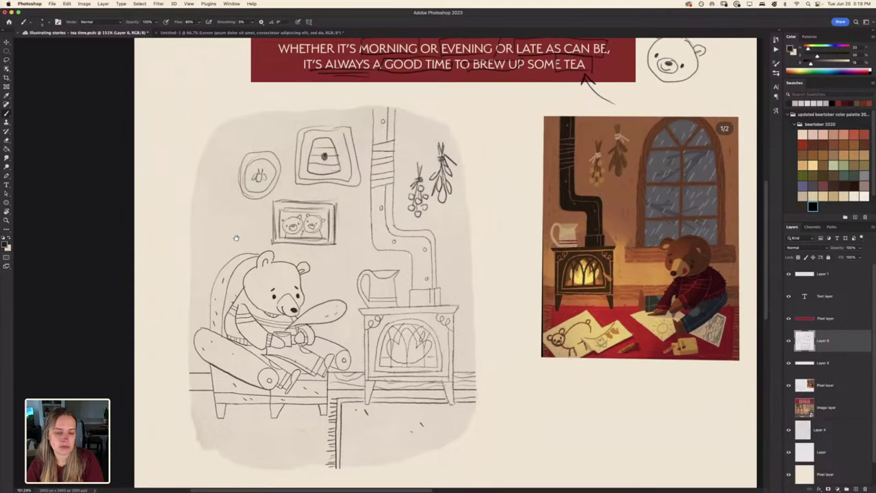
# Add a new layer above the wall-picture sketches and try a stroke on the floor by the rug's fringed edge
pyautogui.moveTo(236, 238); pyautogui.dragTo(257, 234)
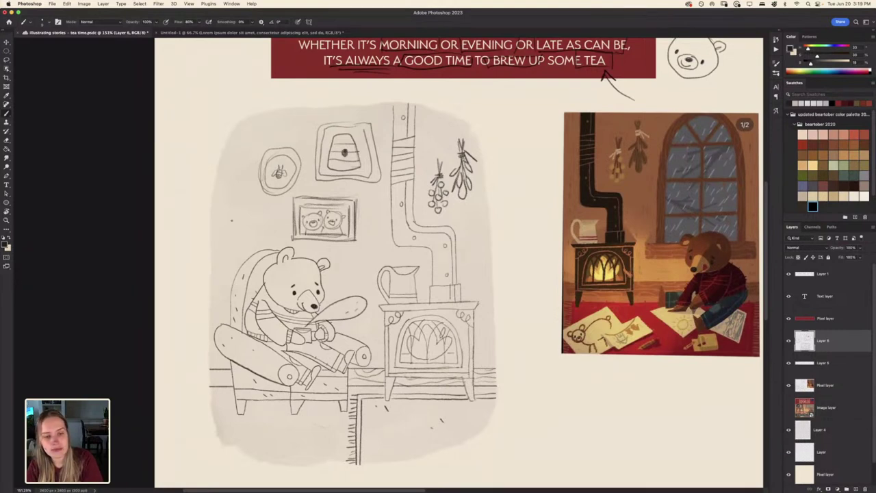
pyautogui.hscroll(-2, 231, 220)
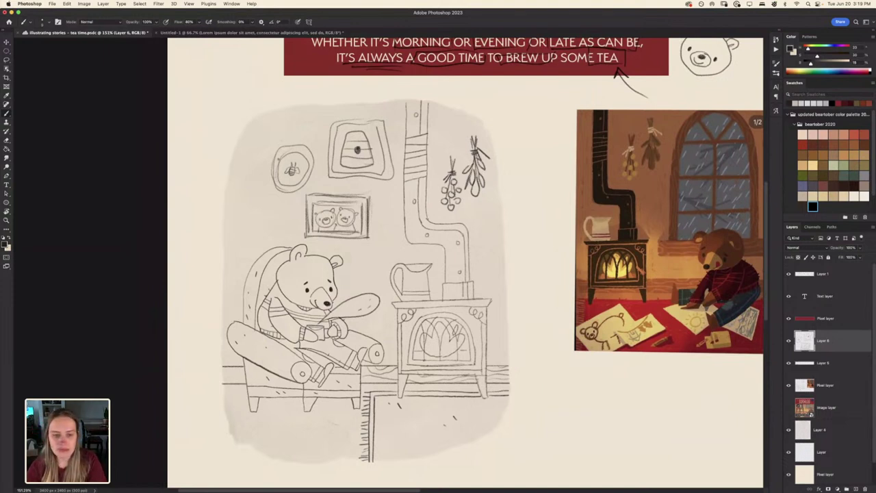
pyautogui.scroll(-3, 212, 362)
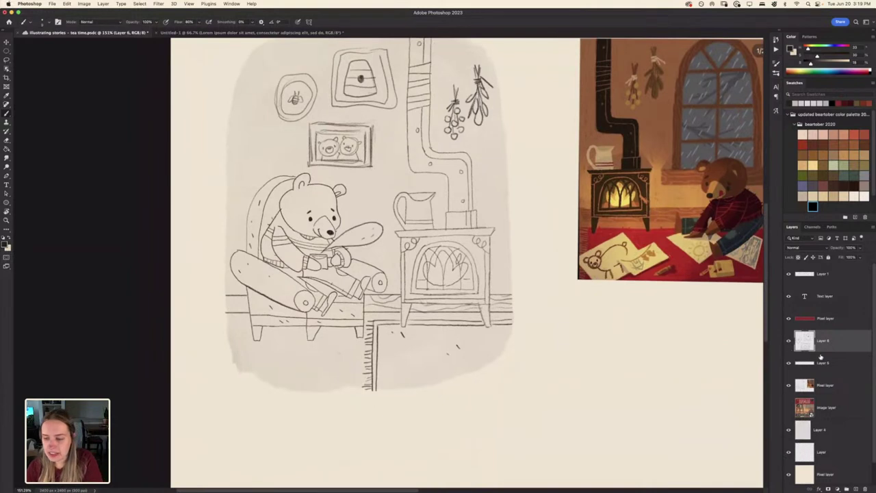
pyautogui.click(855, 489)
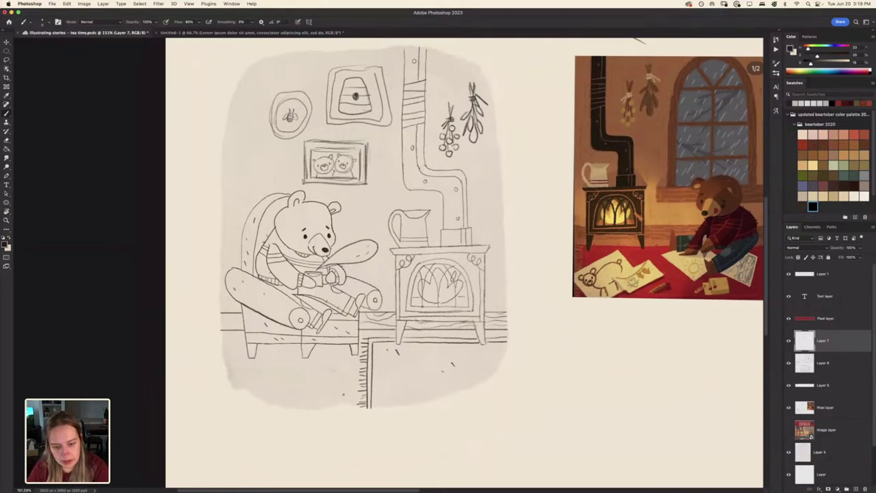
pyautogui.moveTo(336, 384)
pyautogui.mouseDown()
pyautogui.moveTo(349, 405)
pyautogui.moveTo(342, 378)
pyautogui.moveTo(377, 356)
pyautogui.mouseUp()
pyautogui.press('super+z')
pyautogui.press('super+z')
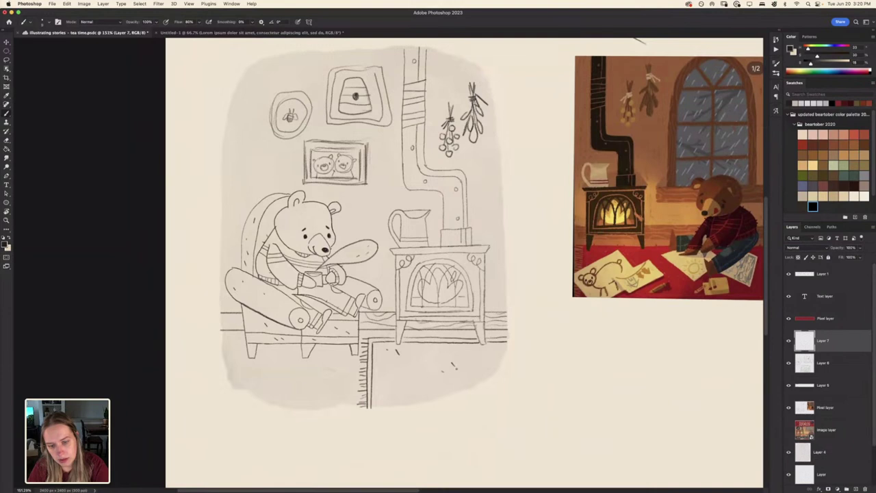
# Toggle the visibility of individual layers to identify the one holding the rug and armchair sketch, and make it active
pyautogui.click(789, 341)
pyautogui.click(789, 343)
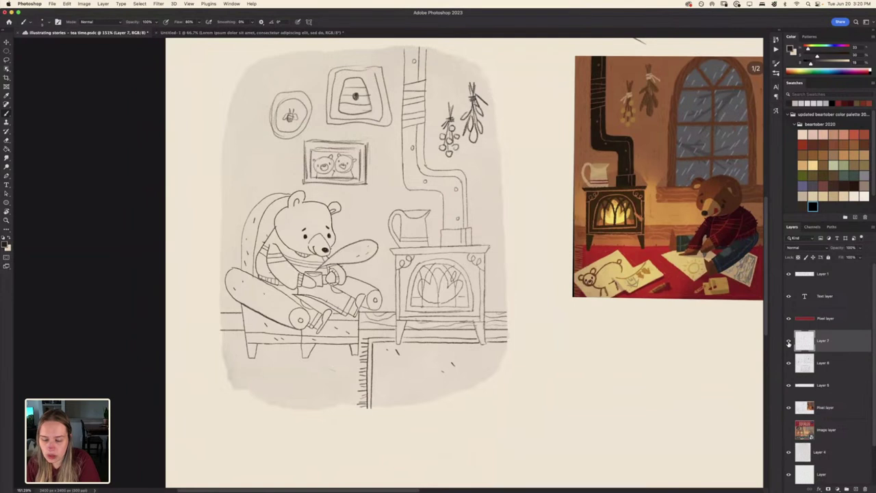
pyautogui.click(788, 343)
pyautogui.click(789, 344)
pyautogui.click(788, 387)
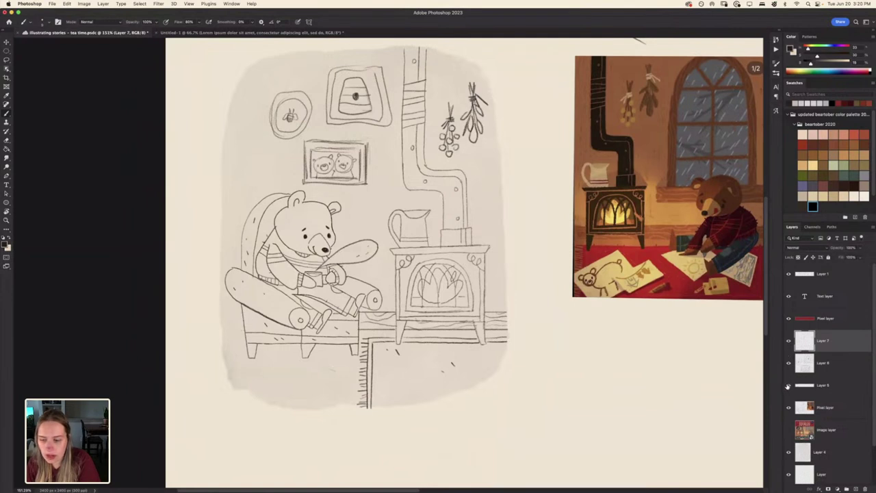
pyautogui.click(788, 387)
pyautogui.click(788, 408)
pyautogui.click(788, 409)
pyautogui.click(806, 410)
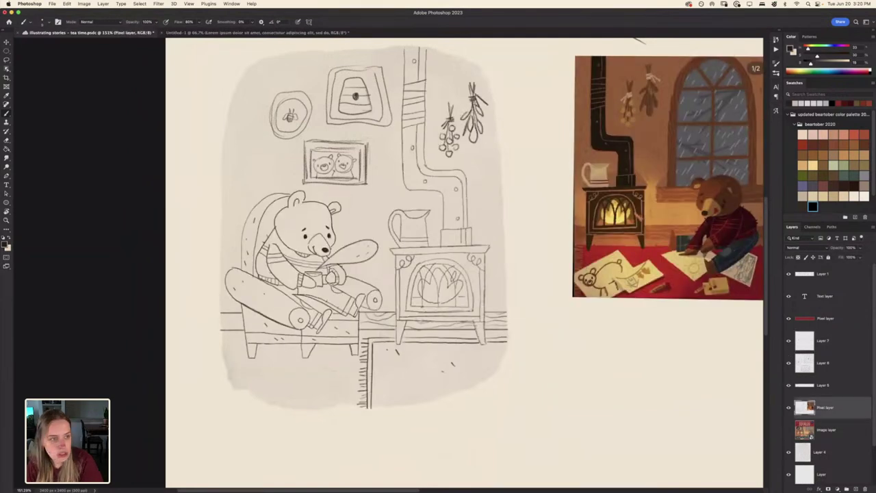
# Erase the line at the rug's corner, then shift the lassoed fringed rug edge right, away from the armchair, and deselect
pyautogui.press('e')
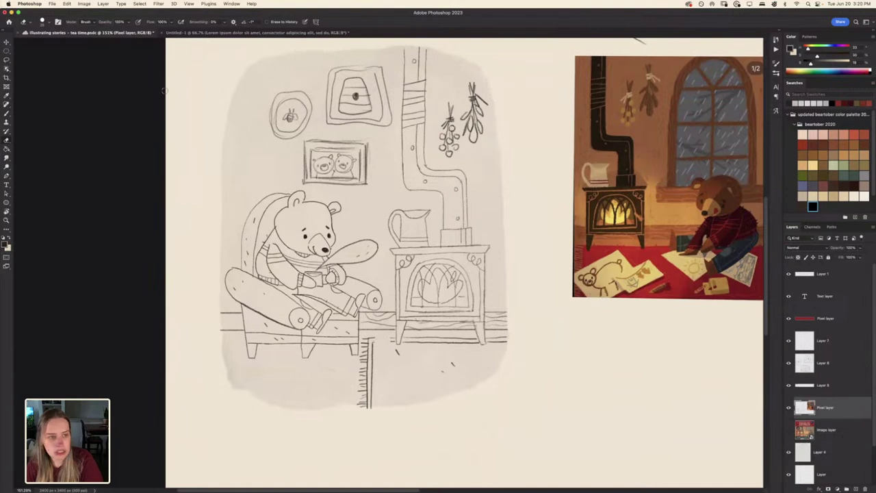
pyautogui.click(7, 61)
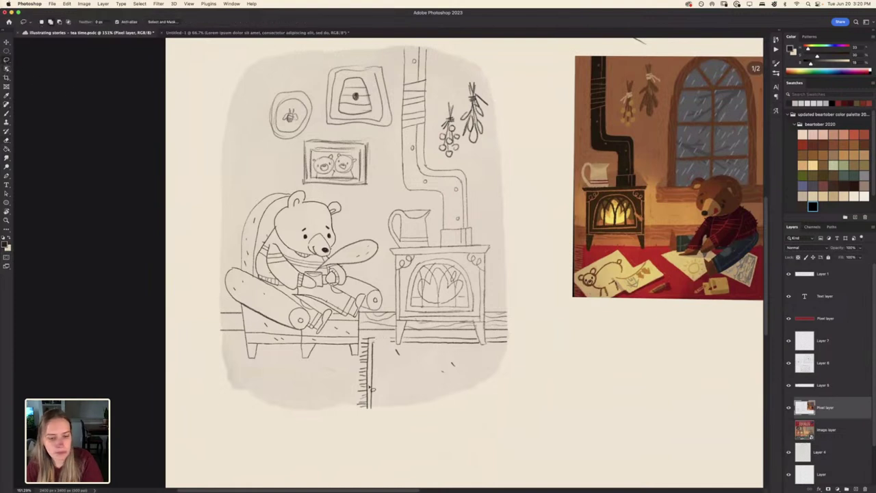
pyautogui.moveTo(376, 338)
pyautogui.mouseDown()
pyautogui.moveTo(357, 402)
pyautogui.moveTo(369, 423)
pyautogui.moveTo(386, 375)
pyautogui.mouseUp()
pyautogui.hotkey('ctrl', 't')
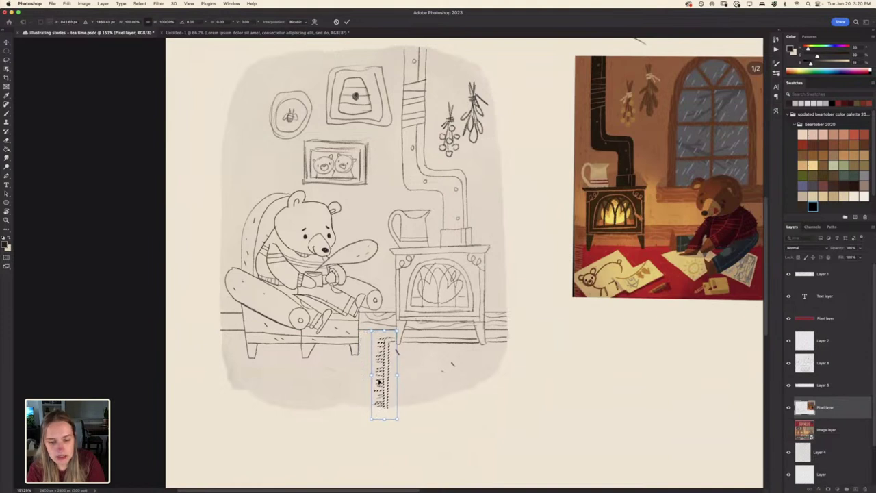
pyautogui.press('Return')
pyautogui.hotkey('ctrl', 'd')
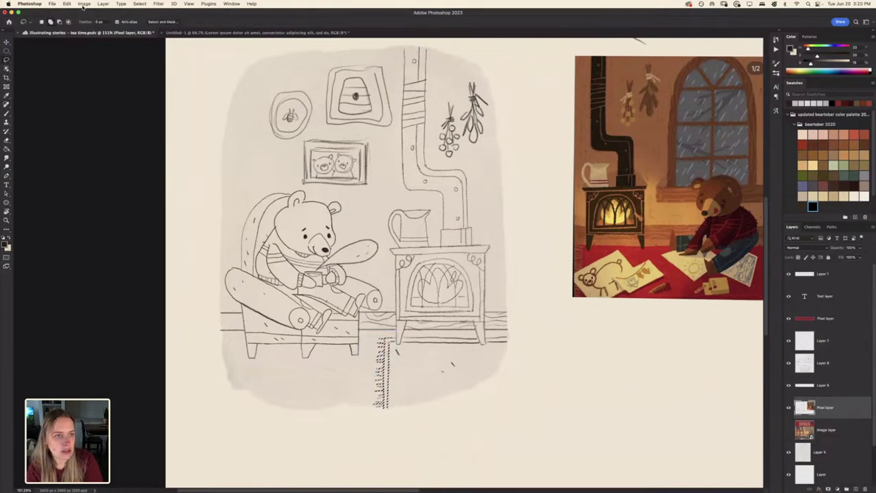
pyautogui.click(84, 3)
pyautogui.moveTo(103, 4)
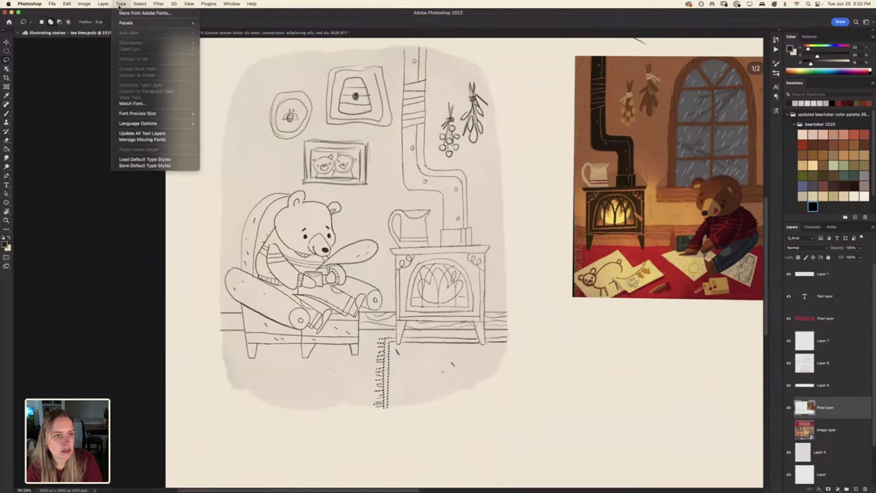
pyautogui.moveTo(140, 4)
pyautogui.click(141, 19)
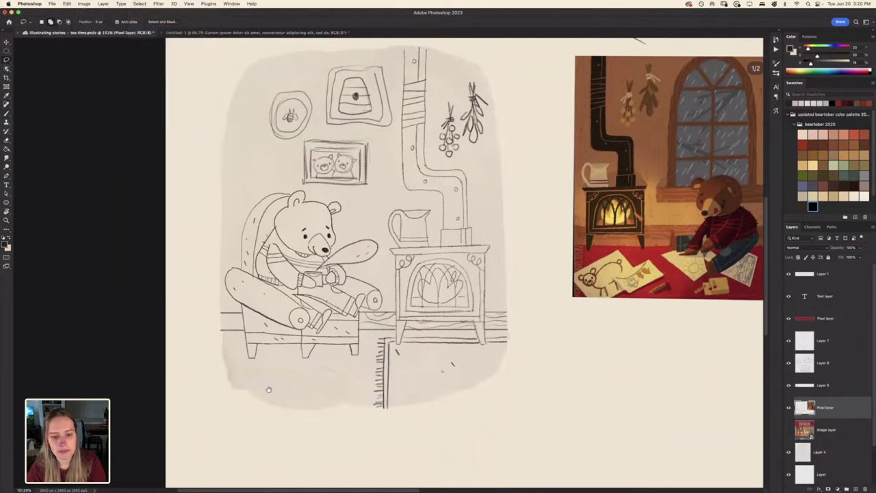
# Erase the baseboard ends touching the armchair, then move the lassoed armchair and bear right and slightly up, closer to the stove
pyautogui.scroll(1, 269, 390)
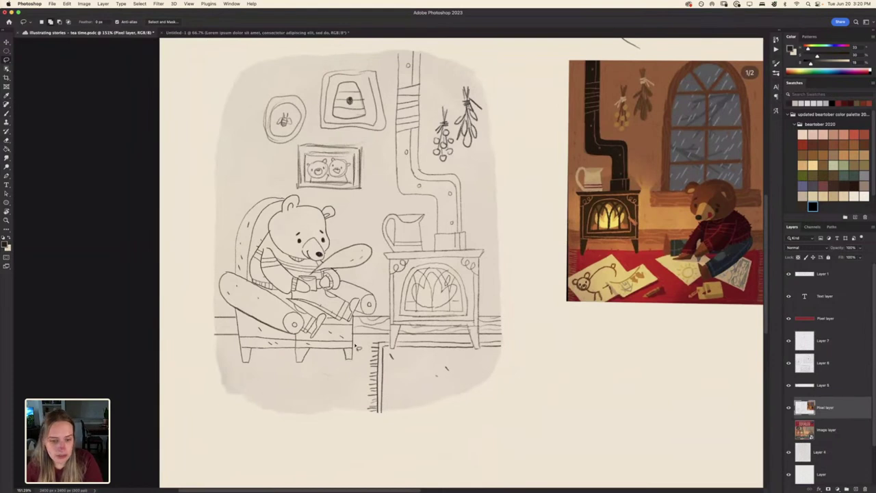
pyautogui.press('e')
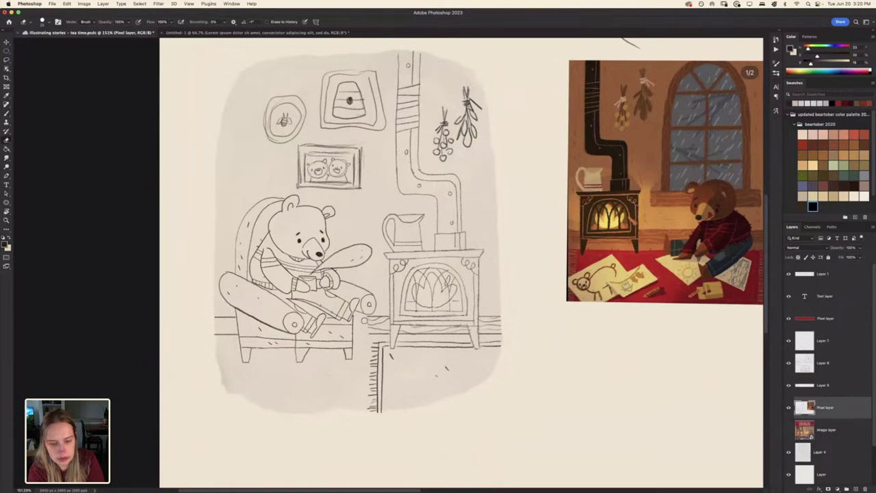
pyautogui.click(8, 61)
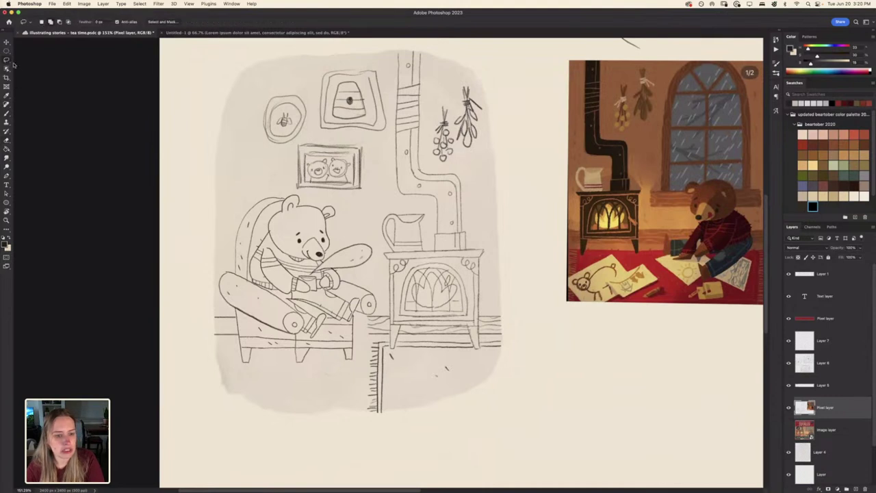
pyautogui.moveTo(220, 307)
pyautogui.mouseDown()
pyautogui.moveTo(204, 344)
pyautogui.moveTo(339, 377)
pyautogui.moveTo(365, 347)
pyautogui.moveTo(382, 304)
pyautogui.moveTo(381, 256)
pyautogui.moveTo(358, 221)
pyautogui.moveTo(326, 199)
pyautogui.moveTo(294, 191)
pyautogui.moveTo(214, 206)
pyautogui.mouseUp()
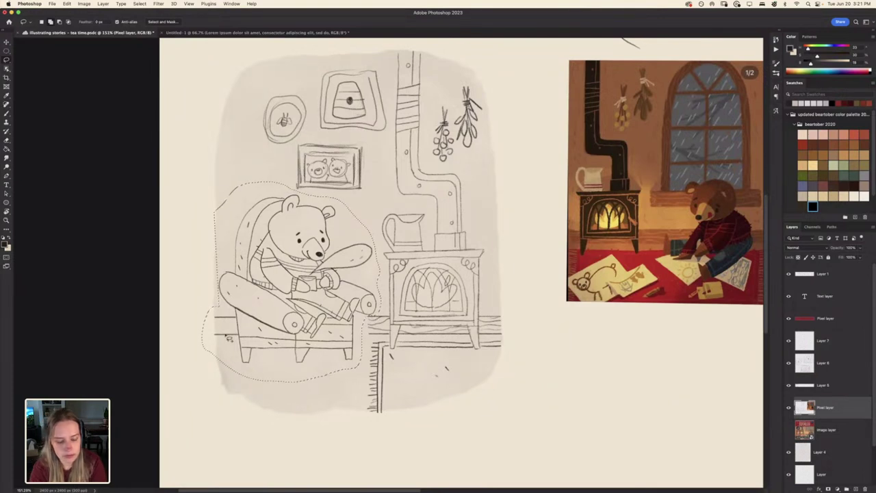
pyautogui.hotkey('ctrl', 't')
pyautogui.press('Right')
pyautogui.press('Right')
pyautogui.press('Right')
pyautogui.press('Right')
pyautogui.press('Right')
pyautogui.press('Right')
pyautogui.press('Right')
pyautogui.press('Right')
pyautogui.press('Right')
pyautogui.press('Right')
pyautogui.press('Right')
pyautogui.press('Right')
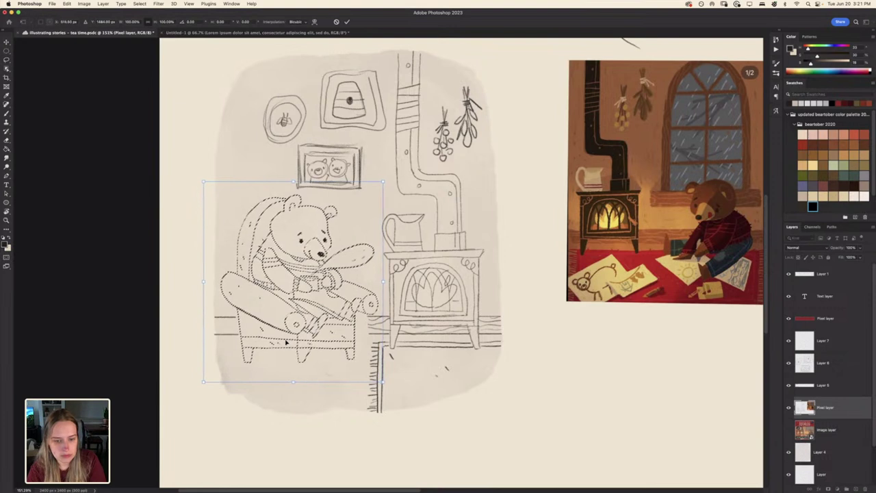
pyautogui.press('Right')
pyautogui.press('Right')
pyautogui.press('Right')
pyautogui.press('Right')
pyautogui.press('Right')
pyautogui.press('Right')
pyautogui.press('Right')
pyautogui.press('Right')
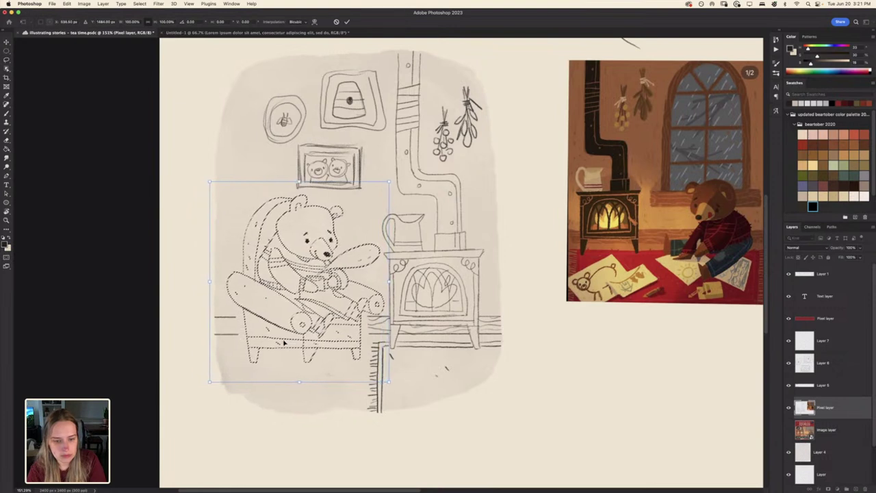
pyautogui.press('Right')
pyautogui.press('Right')
pyautogui.press('Right')
pyautogui.press('Right')
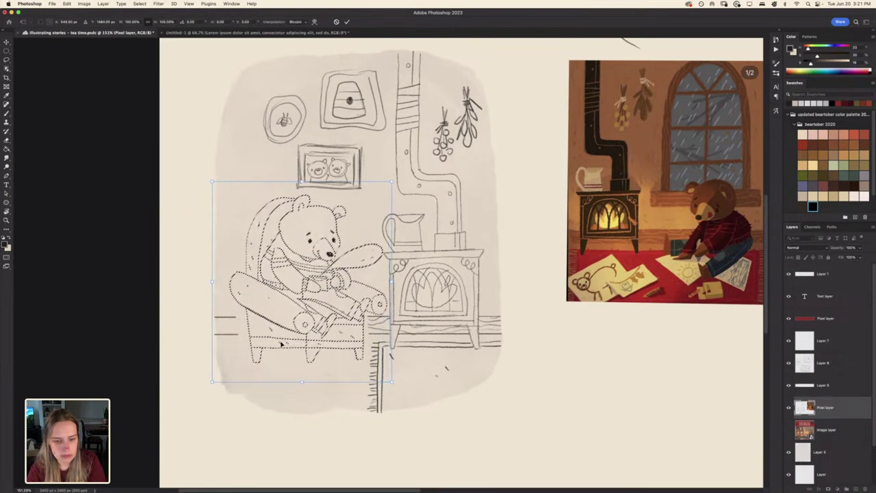
pyautogui.press('Right')
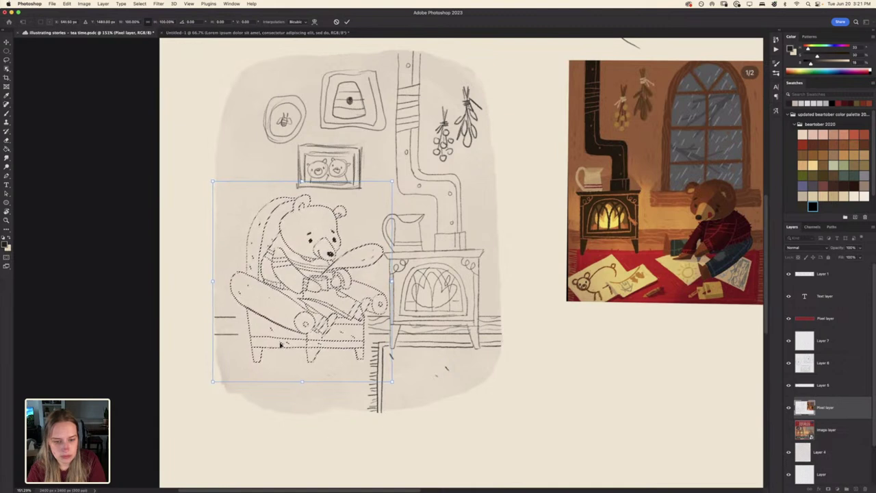
pyautogui.press('Up')
pyautogui.press('Up')
pyautogui.press('Up')
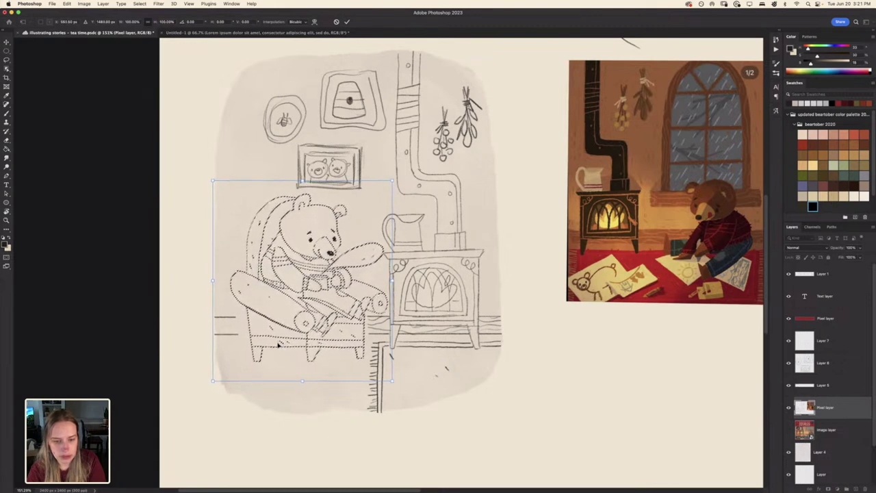
pyautogui.press('Up')
pyautogui.press('Up')
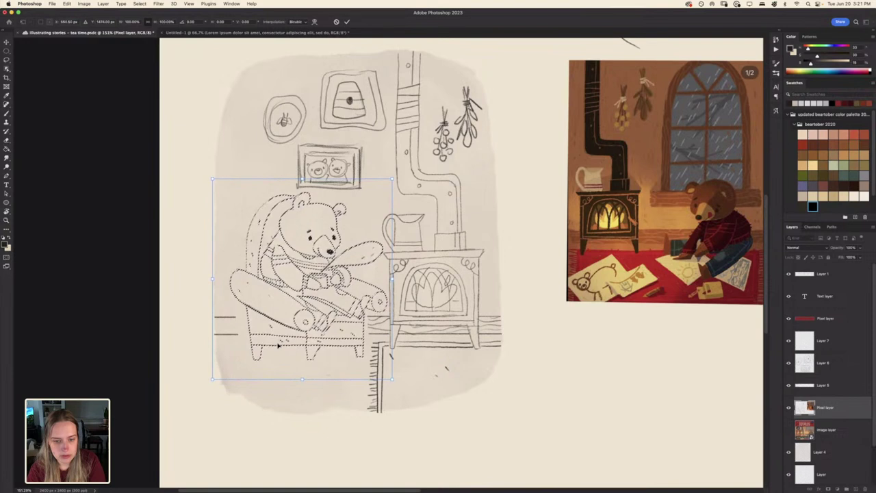
pyautogui.press('Return')
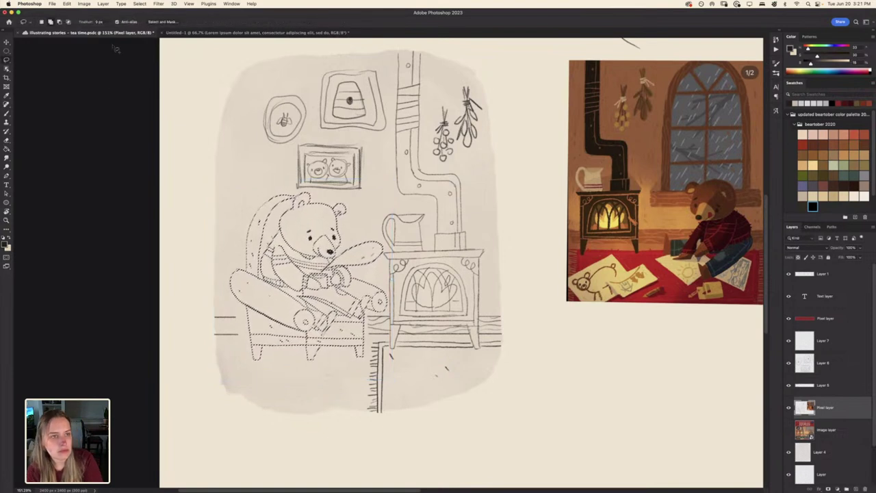
pyautogui.click(139, 4)
pyautogui.click(147, 21)
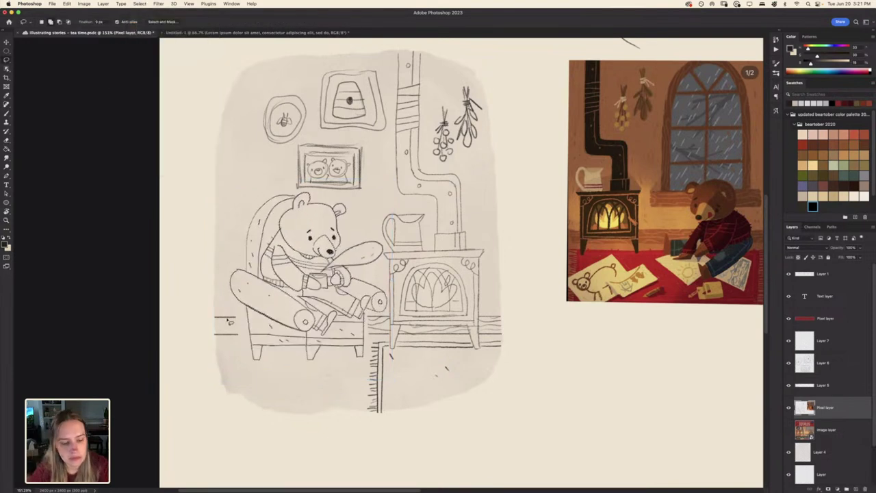
# Make the baseboard sketch layer active, lasso the baseboard lines behind the armchair's outer side, nudge them right to meet the chair, and deselect
pyautogui.keyDown('super'); pyautogui.click(230, 317); pyautogui.keyUp('super')
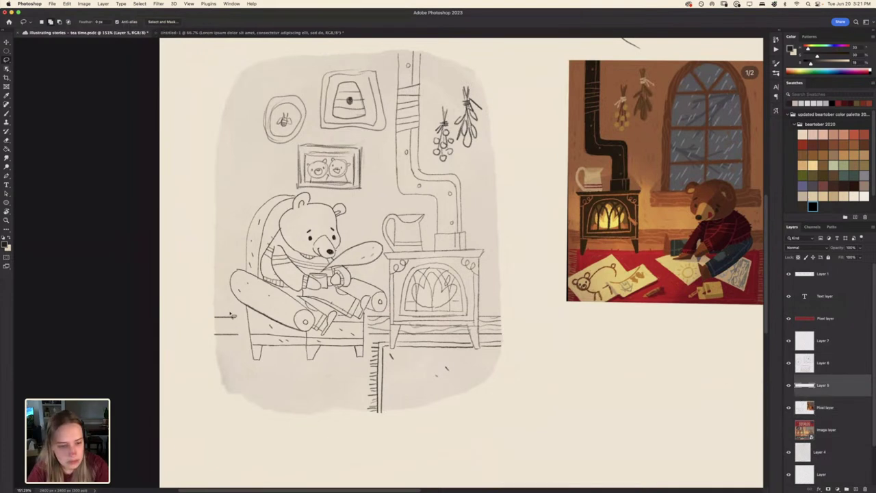
pyautogui.moveTo(236, 307); pyautogui.dragTo(243, 344)
pyautogui.hotkey('ctrl', 't')
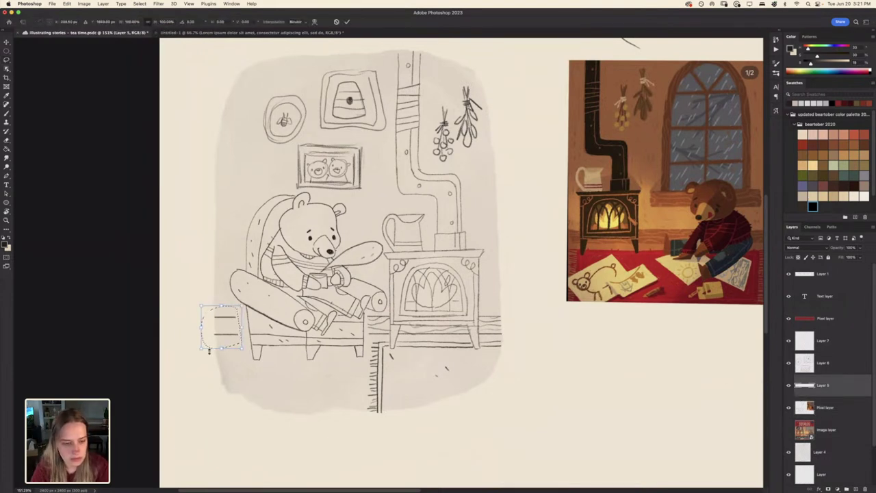
pyautogui.press('Right')
pyautogui.press('Right')
pyautogui.press('Right')
pyautogui.press('Right')
pyautogui.press('Right')
pyautogui.press('Right')
pyautogui.press('Right')
pyautogui.press('Right')
pyautogui.press('Right')
pyautogui.press('Right')
pyautogui.press('Right')
pyautogui.press('Right')
pyautogui.press('Right')
pyautogui.press('Right')
pyautogui.press('Right')
pyautogui.press('Right')
pyautogui.press('Right')
pyautogui.press('Right')
pyautogui.press('Right')
pyautogui.press('Right')
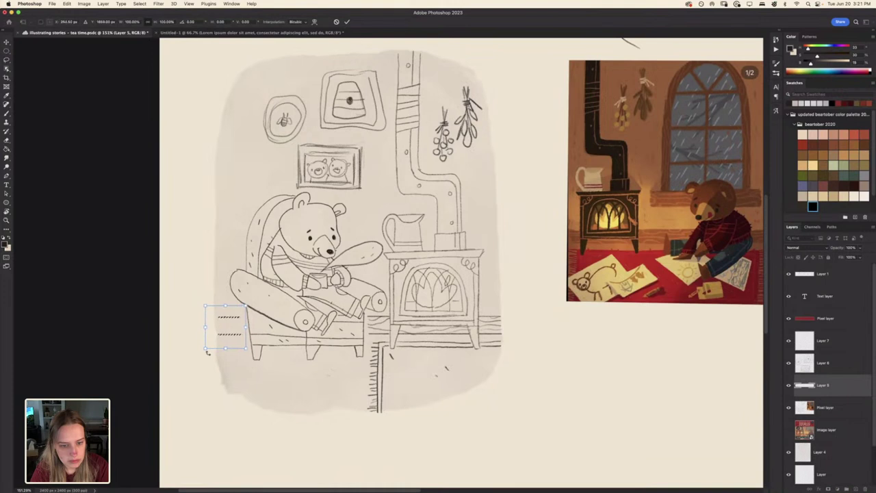
pyautogui.press('Right')
pyautogui.press('Right')
pyautogui.press('Right')
pyautogui.press('Right')
pyautogui.press('Right')
pyautogui.press('Return')
pyautogui.click(140, 3)
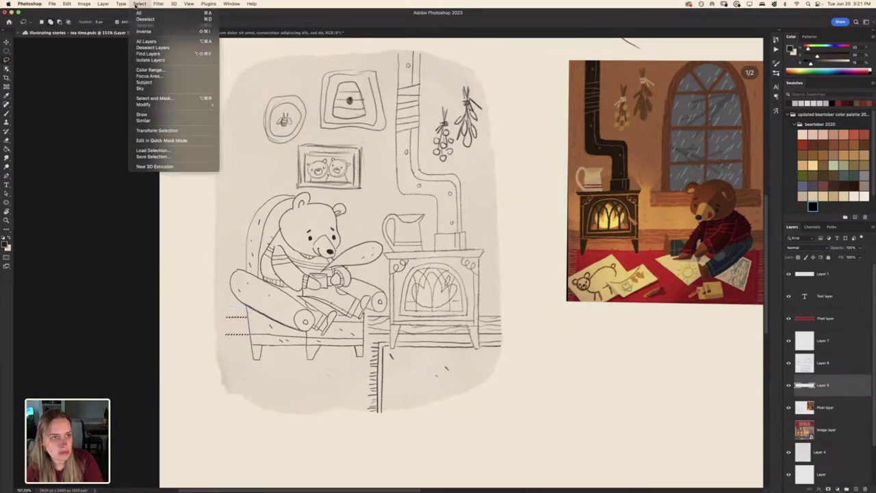
pyautogui.click(144, 19)
# Make the grey wash on Layer 4 narrower by pulling its left edge inward, and toggle its visibility to compare
pyautogui.click(835, 460)
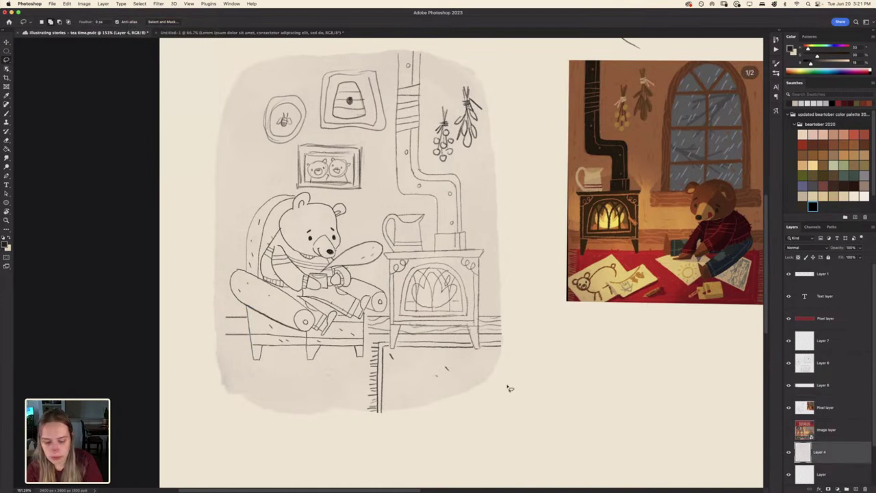
pyautogui.hotkey('ctrl', 't')
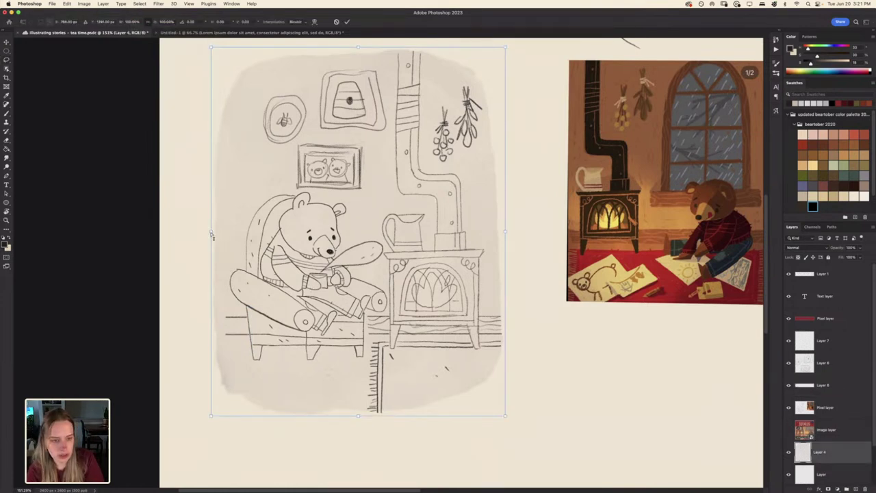
pyautogui.moveTo(211, 232); pyautogui.dragTo(221, 232)
pyautogui.press('Return')
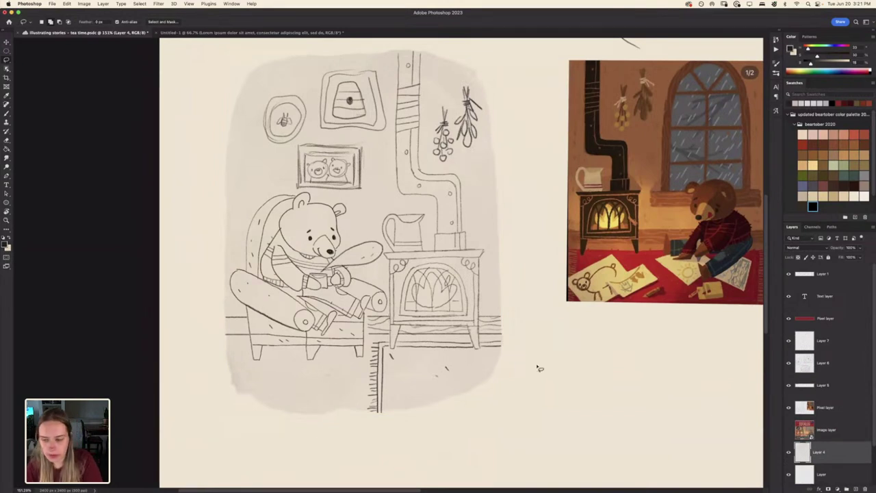
pyautogui.click(788, 452)
pyautogui.click(788, 452)
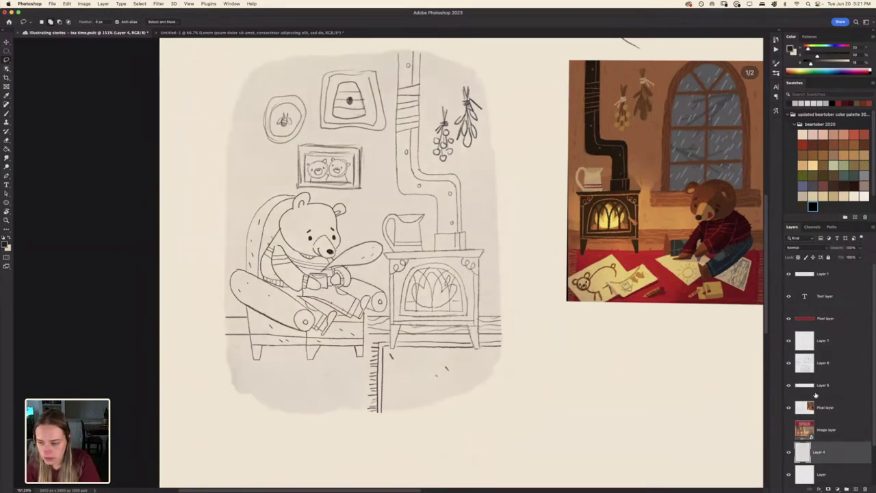
# On Layer 7, sketch wood-grain lines on the short baseboard section left of the armchair
pyautogui.click(798, 346)
pyautogui.press('b')
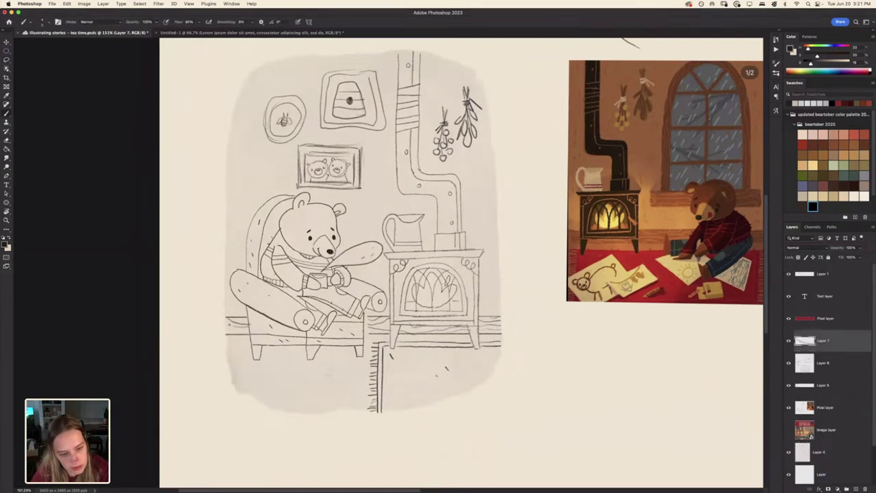
pyautogui.moveTo(223, 325); pyautogui.dragTo(233, 326)
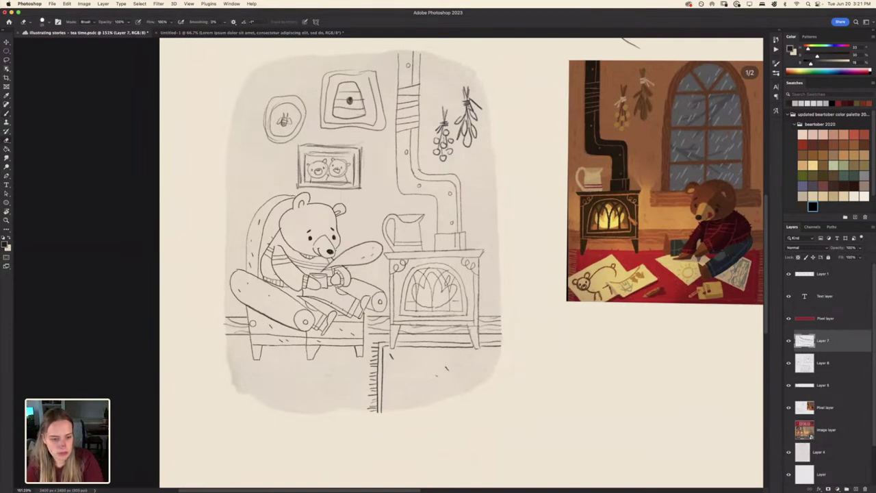
# Merge Layer 7 down through Layer 6 into Layer 5 to combine the sketch details
pyautogui.click(805, 385)
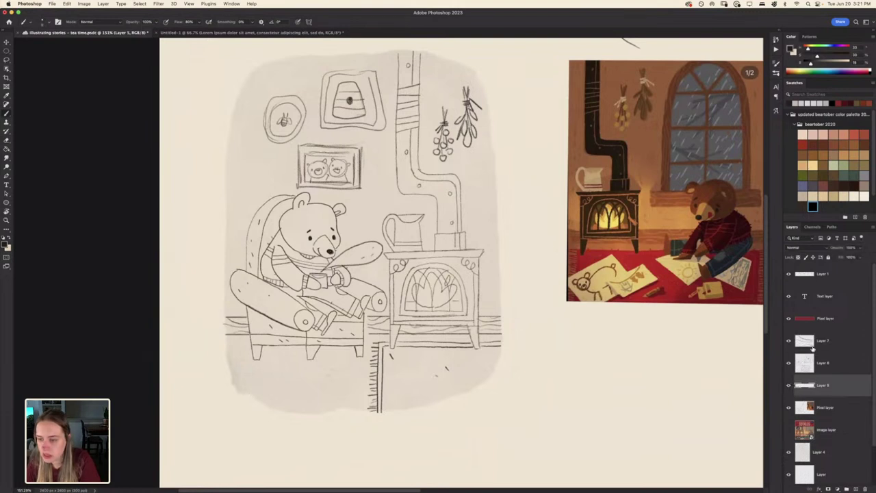
pyautogui.click(817, 346)
pyautogui.press('super+e')
pyautogui.press('super+e')
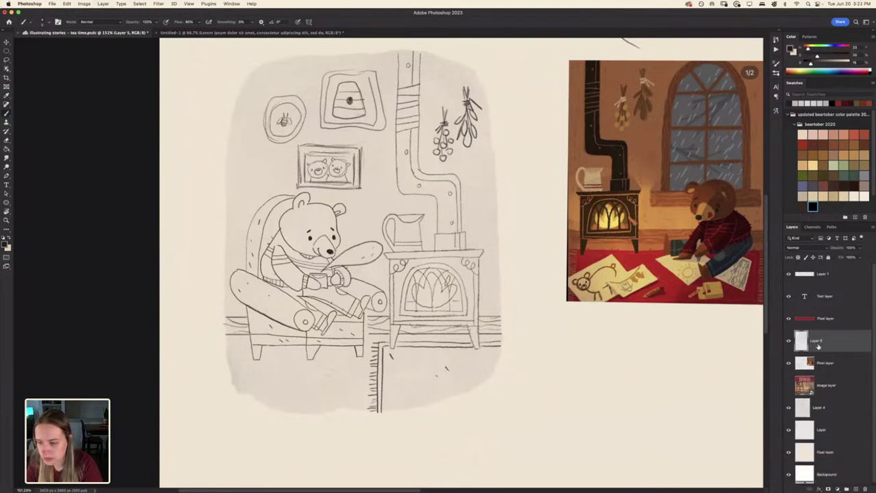
# Add a new layer and sketch the outline of a tilted sheet of paper overlapping the rug's fringed edge
pyautogui.click(856, 489)
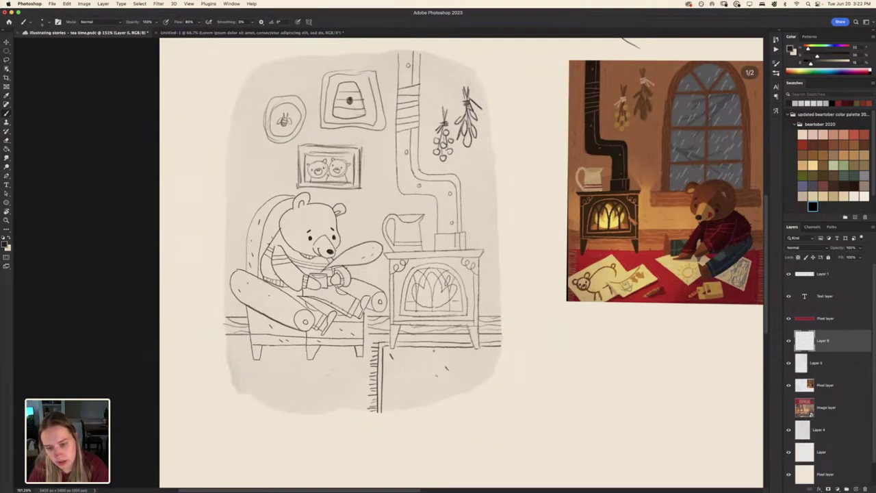
pyautogui.moveTo(431, 353); pyautogui.dragTo(381, 377)
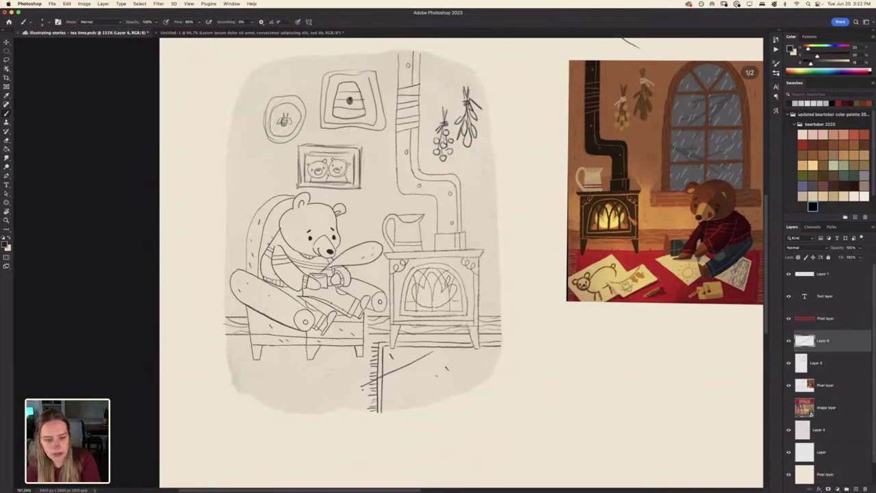
pyautogui.moveTo(367, 397); pyautogui.dragTo(378, 415)
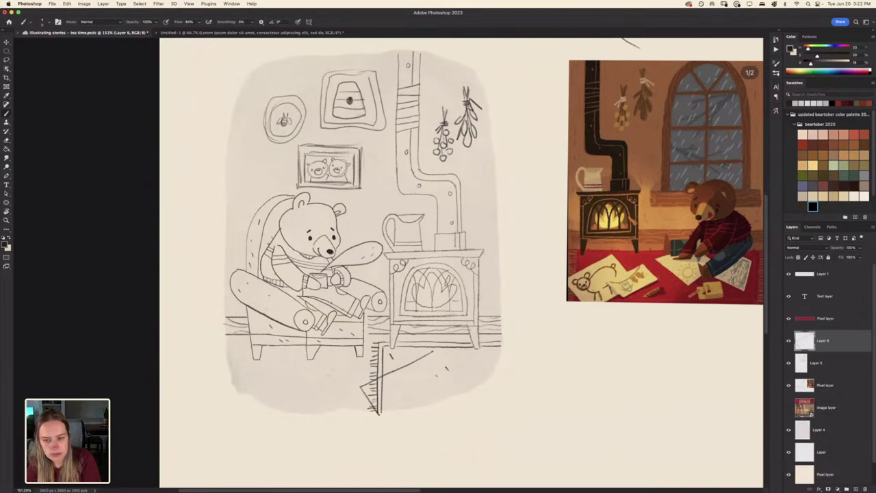
pyautogui.moveTo(431, 352); pyautogui.dragTo(452, 382)
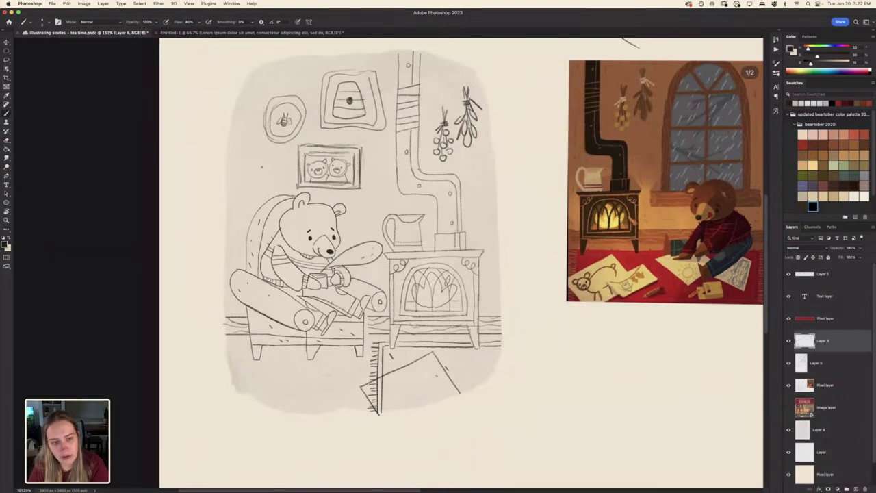
# Sketch a small framed landscape with trees on the wall left of the two-bear portrait
pyautogui.moveTo(271, 152)
pyautogui.mouseDown()
pyautogui.moveTo(235, 154)
pyautogui.moveTo(271, 185)
pyautogui.moveTo(272, 153)
pyautogui.moveTo(272, 185)
pyautogui.mouseUp()
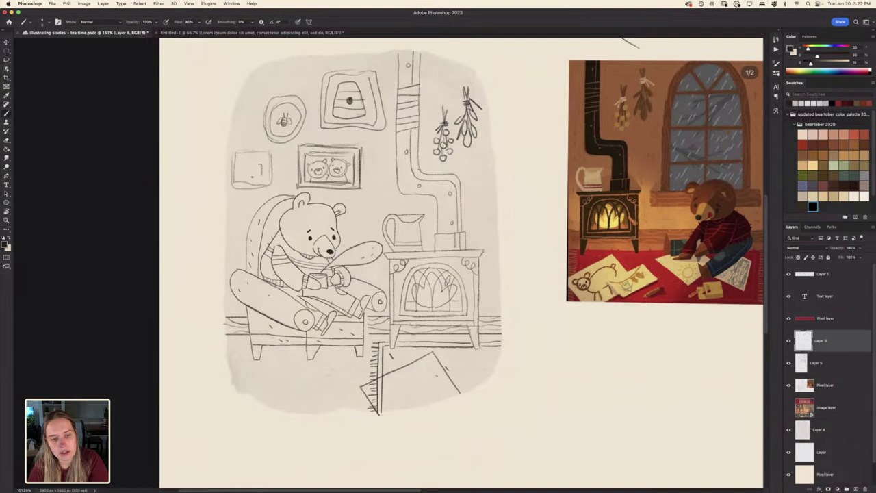
pyautogui.moveTo(261, 156); pyautogui.dragTo(248, 170)
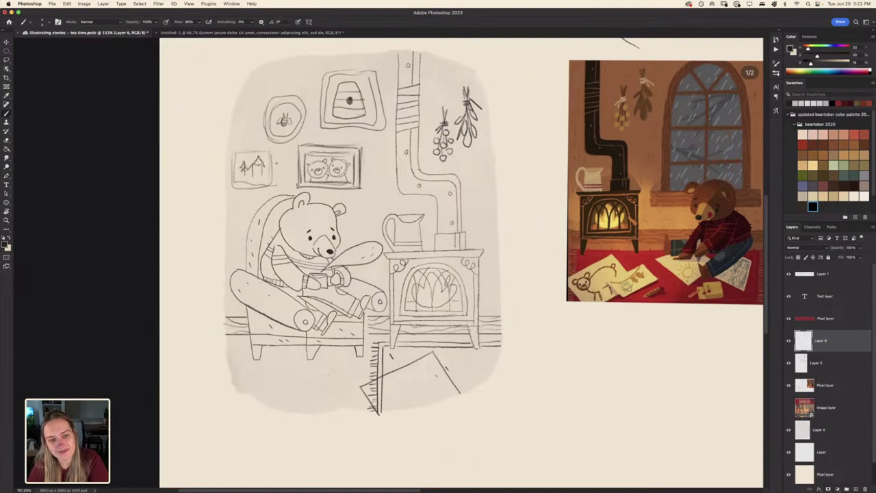
pyautogui.moveTo(272, 183)
pyautogui.mouseDown()
pyautogui.moveTo(262, 147)
pyautogui.moveTo(237, 149)
pyautogui.mouseUp()
pyautogui.moveTo(230, 184); pyautogui.dragTo(270, 187)
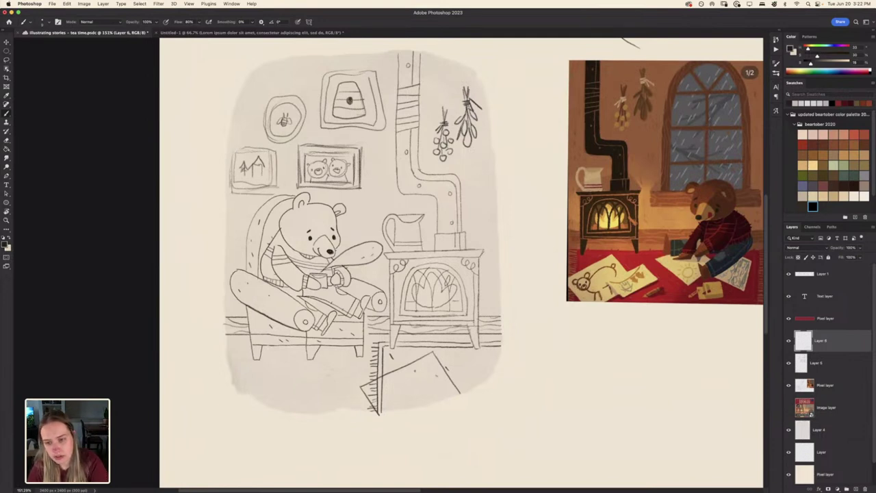
# Sketch the outline of a second, smaller tilted sheet overlapping the right side of the first one
pyautogui.moveTo(415, 385); pyautogui.dragTo(413, 404)
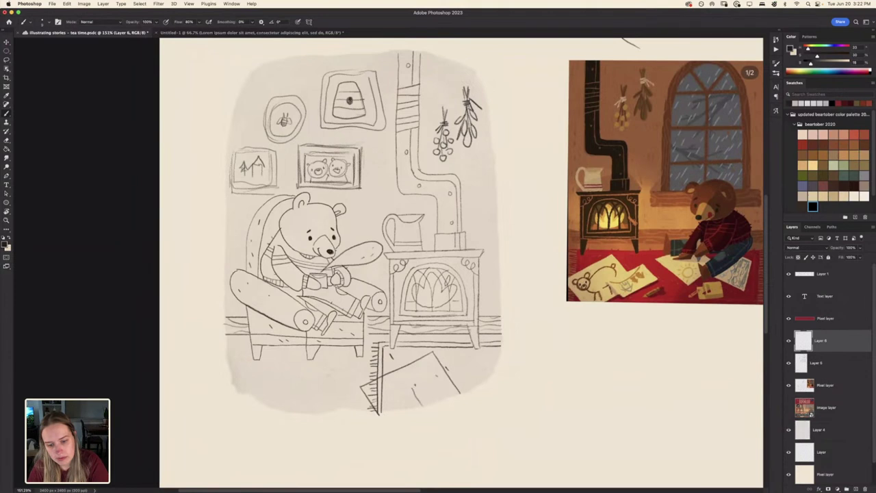
pyautogui.moveTo(437, 375); pyautogui.dragTo(449, 370)
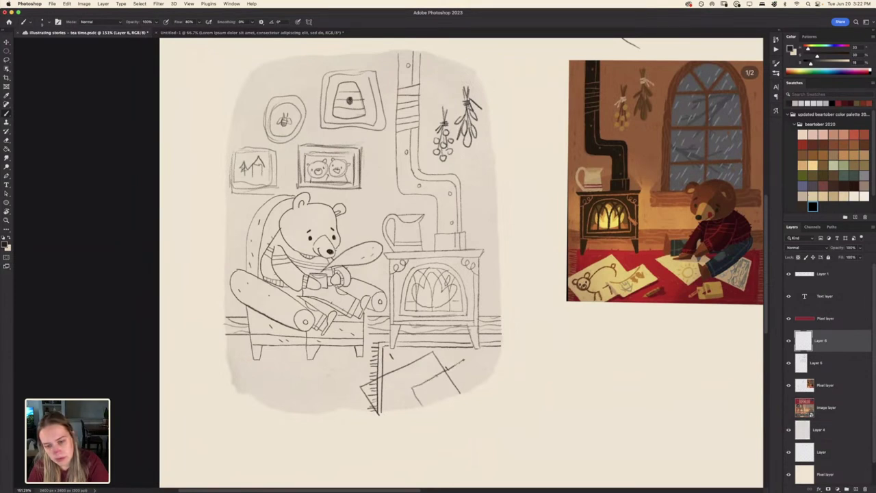
pyautogui.click(479, 366)
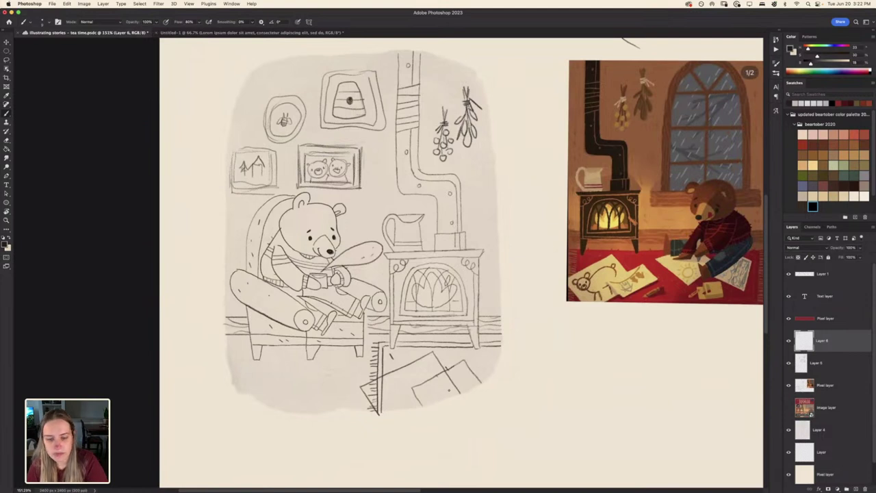
# Erase the first sheet's line inside the second sheet, and the rug edge and fringe showing through the paper
pyautogui.press('e')
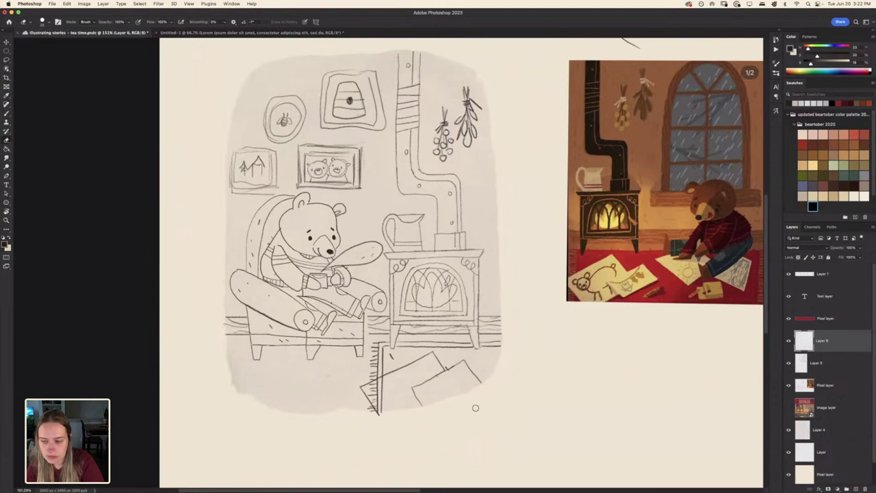
pyautogui.click(842, 387)
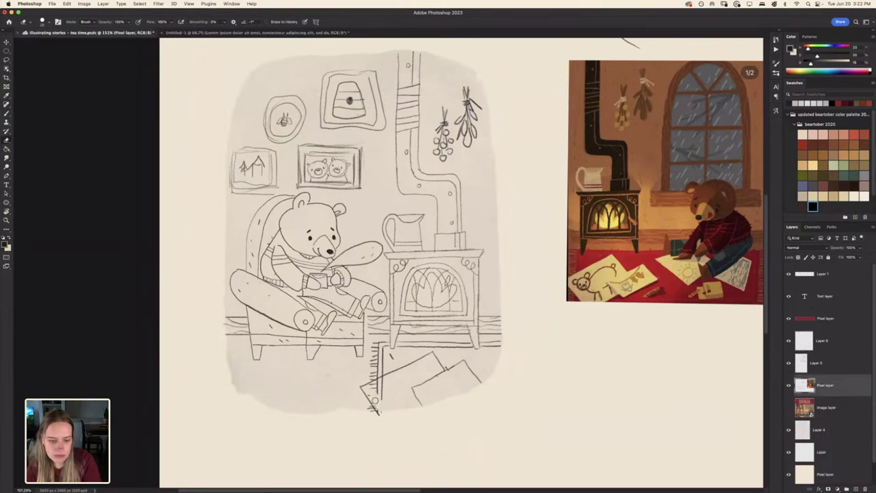
pyautogui.moveTo(375, 401)
pyautogui.mouseDown()
pyautogui.moveTo(379, 409)
pyautogui.moveTo(384, 382)
pyautogui.moveTo(372, 386)
pyautogui.mouseUp()
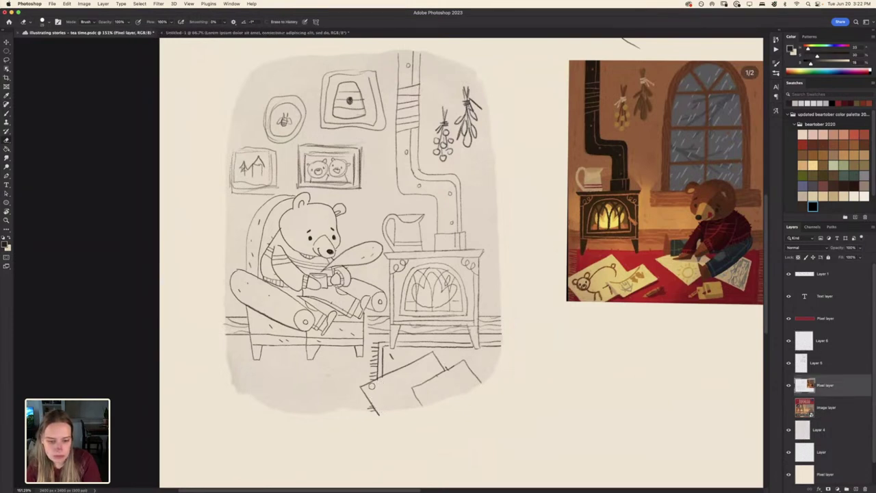
# On Layer 6, draw a curved garland with hanging leaves on the smaller sheet of paper
pyautogui.press('b')
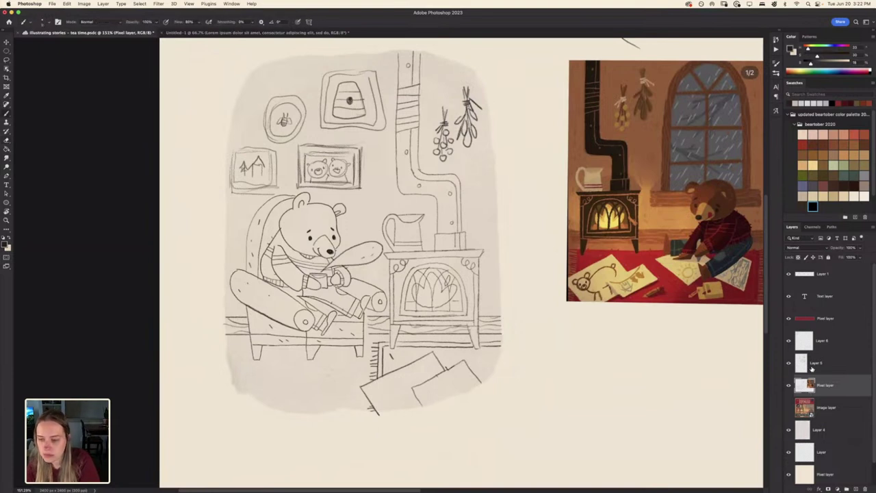
pyautogui.click(828, 343)
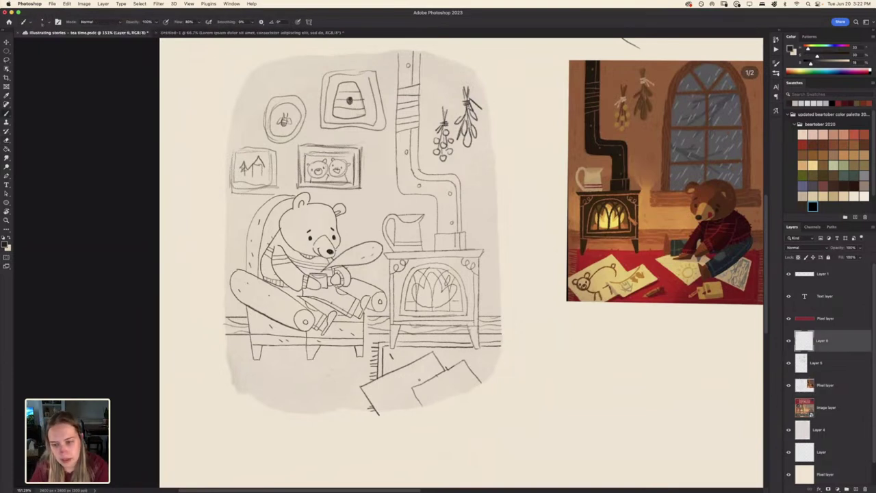
pyautogui.moveTo(422, 389); pyautogui.dragTo(450, 379)
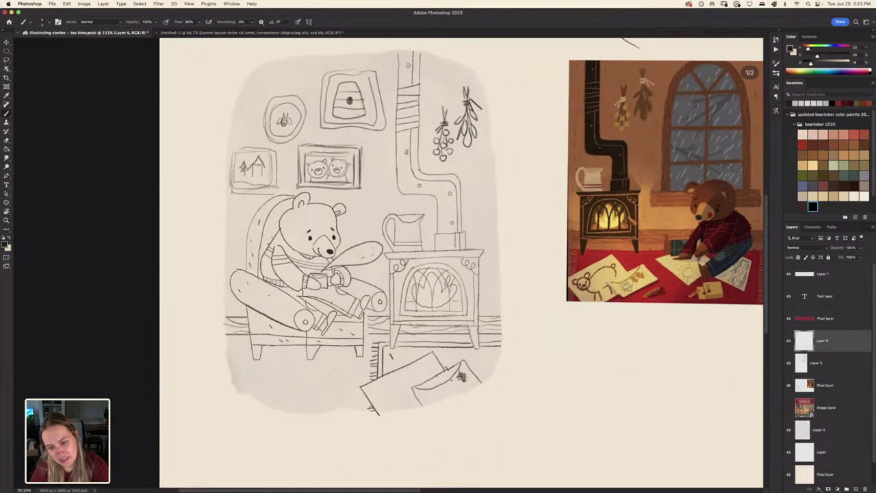
pyautogui.moveTo(457, 380); pyautogui.dragTo(454, 388)
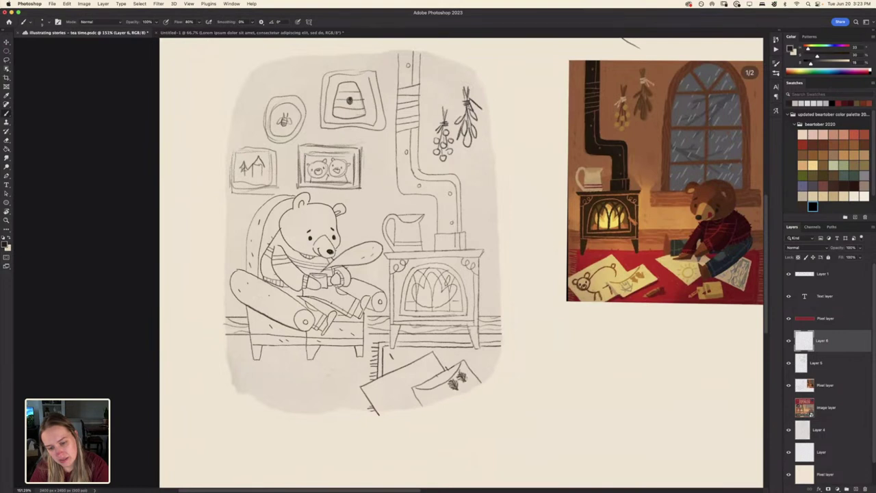
pyautogui.moveTo(444, 386); pyautogui.dragTo(432, 399)
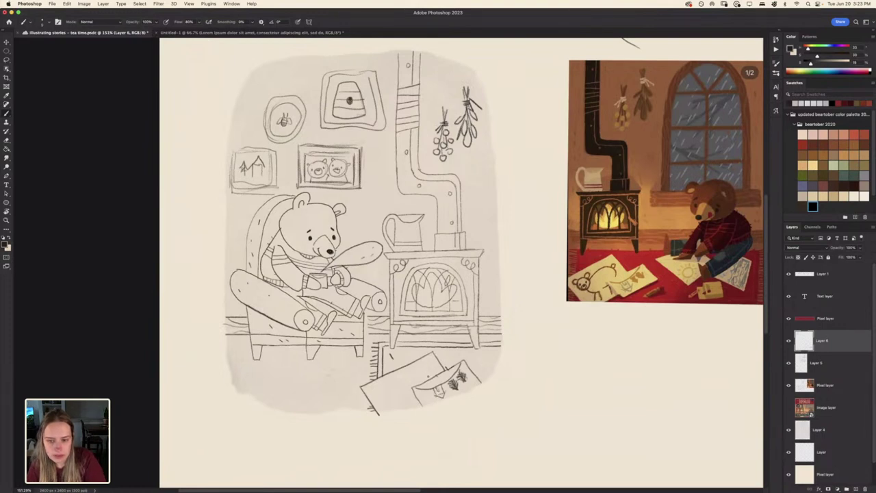
# Draw a walking bear with a smiling face across the larger sheet of paper
pyautogui.moveTo(386, 386)
pyautogui.mouseDown()
pyautogui.moveTo(398, 396)
pyautogui.moveTo(385, 386)
pyautogui.moveTo(393, 381)
pyautogui.moveTo(378, 388)
pyautogui.moveTo(393, 397)
pyautogui.mouseUp()
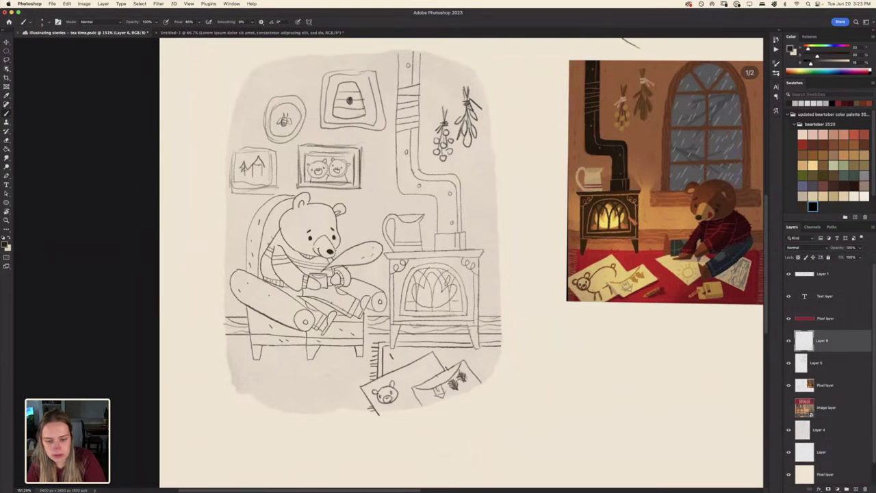
pyautogui.moveTo(393, 403)
pyautogui.mouseDown()
pyautogui.moveTo(414, 401)
pyautogui.moveTo(403, 374)
pyautogui.moveTo(426, 369)
pyautogui.moveTo(431, 378)
pyautogui.moveTo(427, 363)
pyautogui.mouseUp()
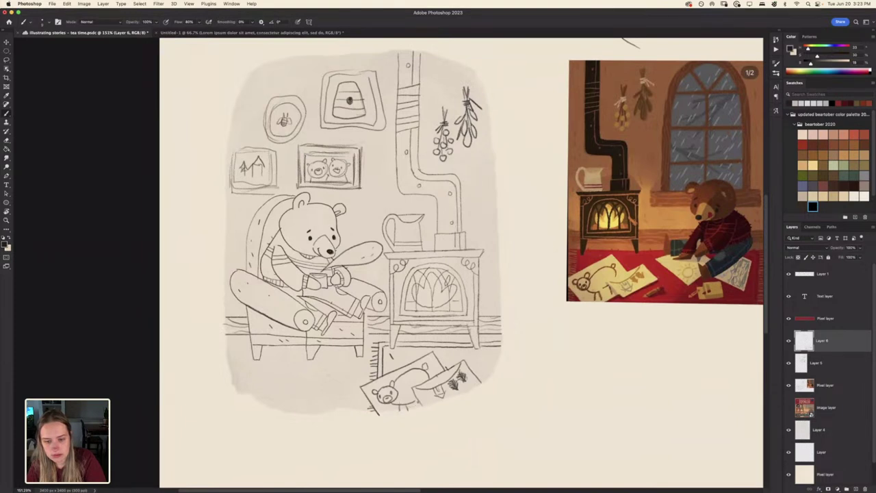
pyautogui.moveTo(271, 358); pyautogui.dragTo(254, 357)
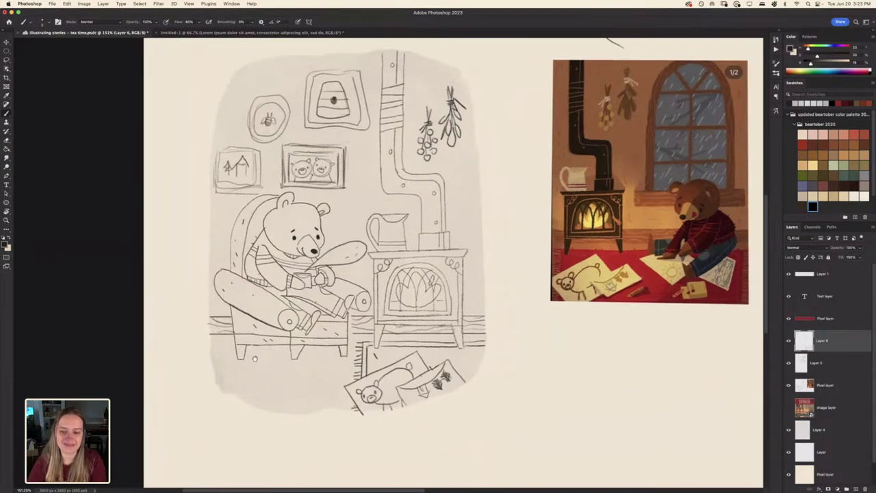
pyautogui.moveTo(340, 295); pyautogui.dragTo(386, 302)
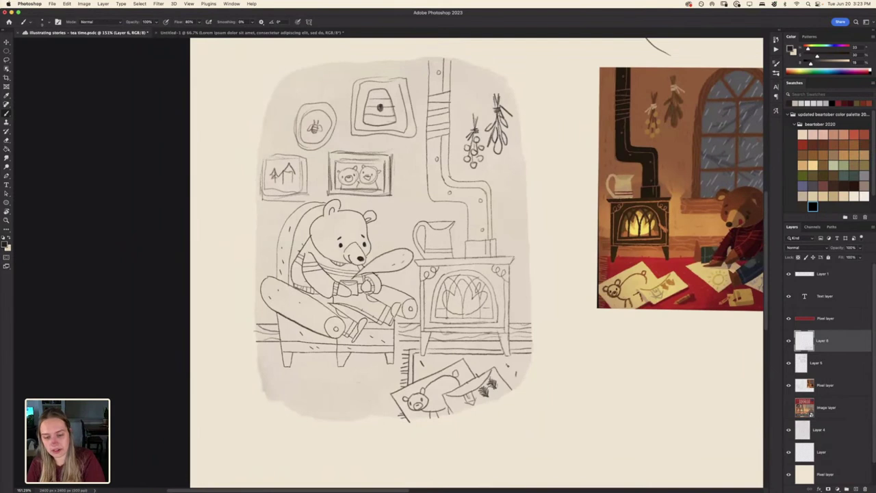
pyautogui.moveTo(265, 370)
pyautogui.mouseDown()
pyautogui.moveTo(275, 379)
pyautogui.moveTo(256, 360)
pyautogui.mouseUp()
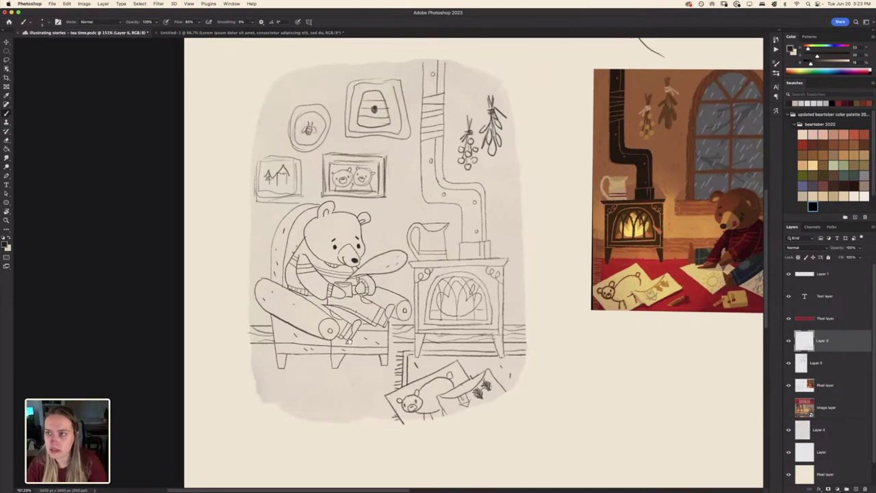
# Lower the opacity of Layer 5 to fade the rough framed pictures, and add a new layer above it
pyautogui.moveTo(347, 341); pyautogui.dragTo(324, 342)
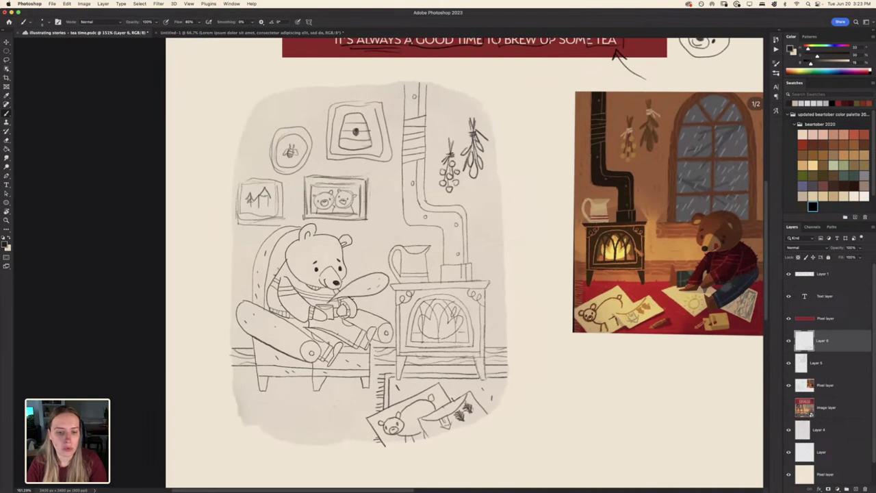
pyautogui.click(789, 363)
pyautogui.click(789, 363)
pyautogui.click(822, 364)
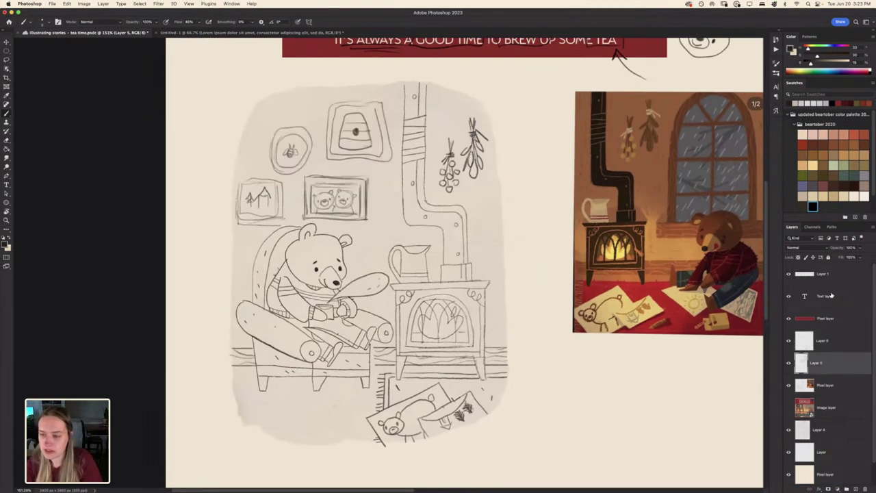
pyautogui.moveTo(860, 249); pyautogui.dragTo(842, 256)
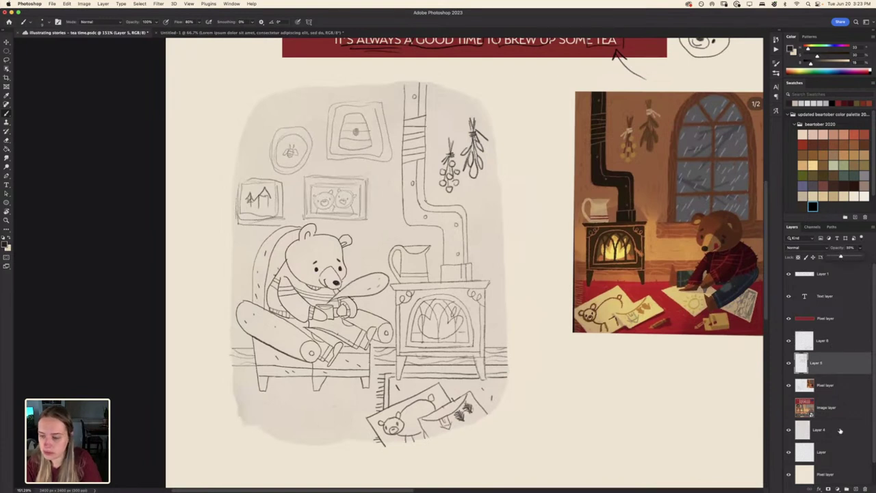
pyautogui.click(855, 489)
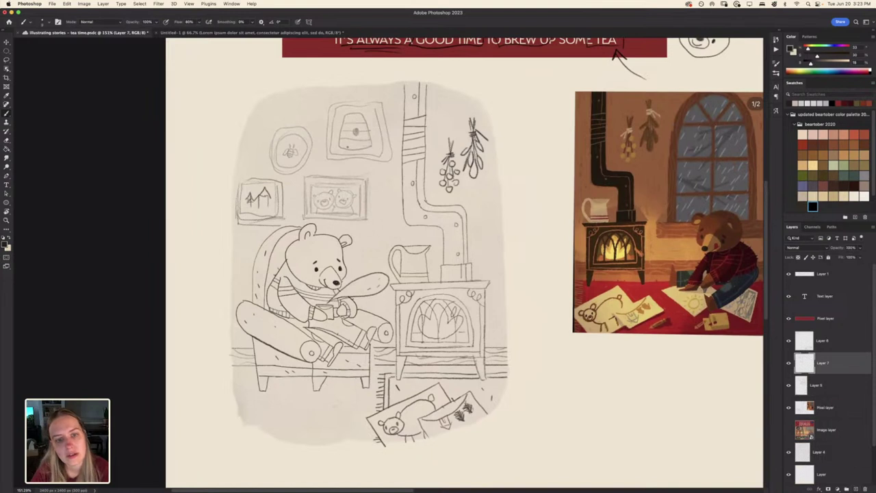
# On Layer 7, redraw the arched beehive with horizontal bands and a dark round entrance, plus the frame's lower inner edge
pyautogui.moveTo(338, 149)
pyautogui.mouseDown()
pyautogui.moveTo(373, 149)
pyautogui.moveTo(363, 119)
pyautogui.moveTo(344, 114)
pyautogui.moveTo(336, 145)
pyautogui.moveTo(358, 134)
pyautogui.moveTo(263, 212)
pyautogui.moveTo(264, 237)
pyautogui.moveTo(265, 218)
pyautogui.moveTo(251, 228)
pyautogui.moveTo(249, 211)
pyautogui.mouseUp()
pyautogui.press('r')
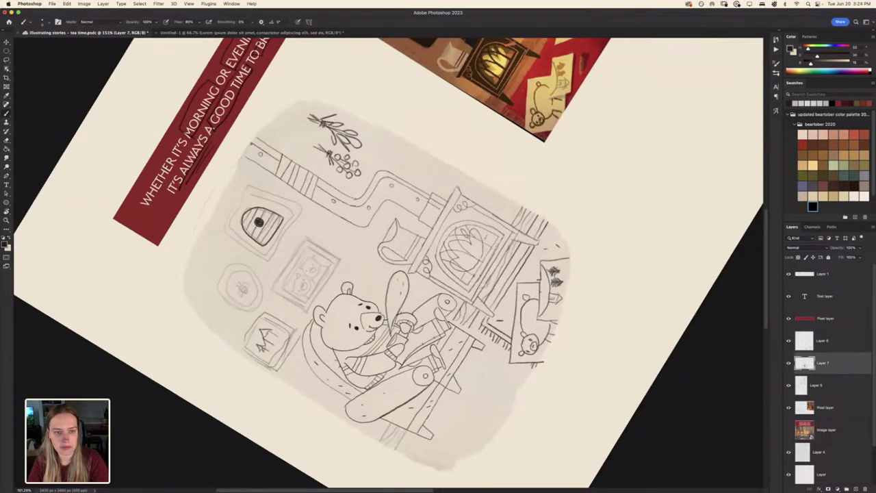
pyautogui.press('r')
pyautogui.moveTo(245, 204)
pyautogui.mouseDown()
pyautogui.moveTo(287, 111)
pyautogui.moveTo(263, 164)
pyautogui.moveTo(255, 230)
pyautogui.moveTo(263, 311)
pyautogui.mouseUp()
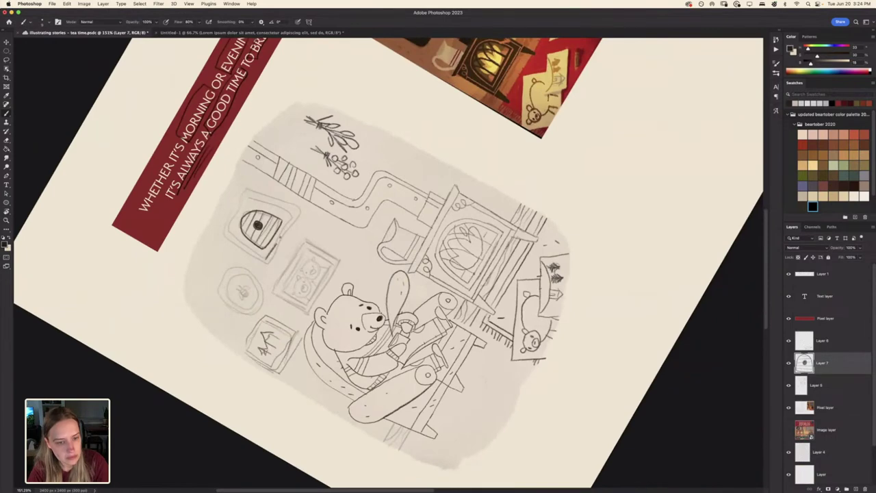
# Draw the remaining straight inner edges of the frame around the beehive
pyautogui.press('r')
pyautogui.moveTo(293, 218)
pyautogui.mouseDown()
pyautogui.moveTo(282, 99)
pyautogui.moveTo(365, 49)
pyautogui.mouseUp()
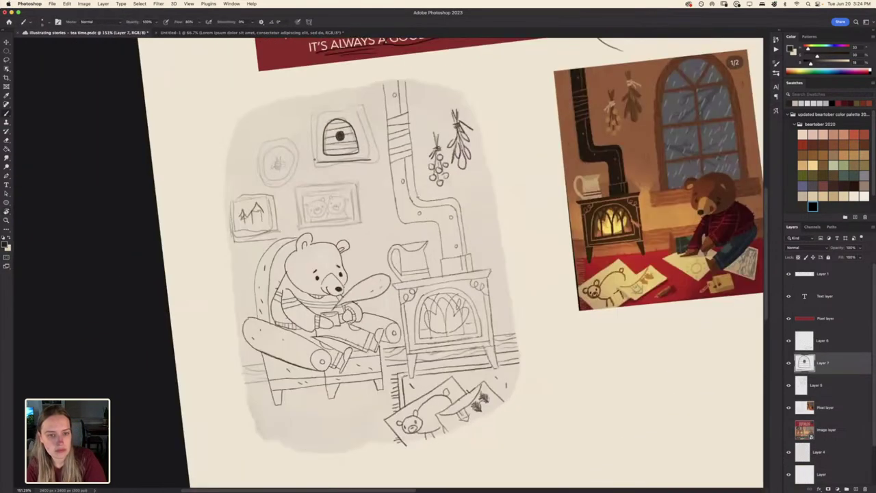
pyautogui.moveTo(319, 164); pyautogui.dragTo(317, 114)
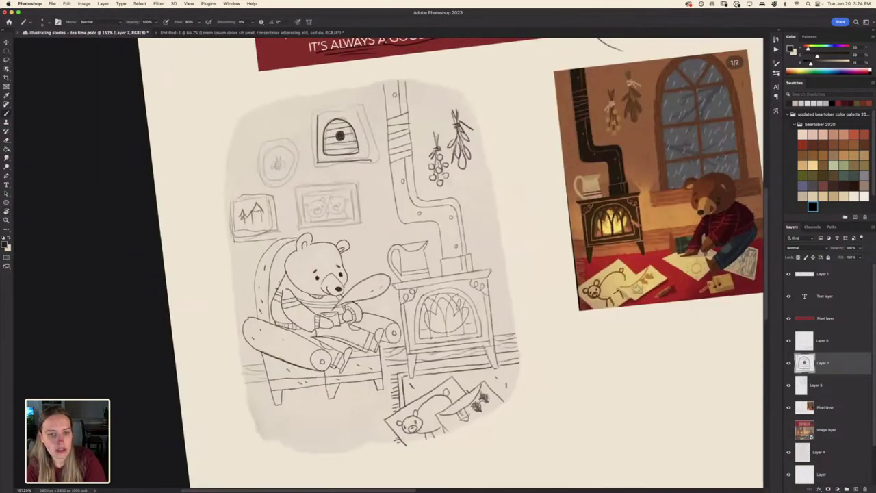
pyautogui.moveTo(371, 161); pyautogui.dragTo(363, 109)
pyautogui.press('r')
pyautogui.moveTo(189, 227)
pyautogui.mouseDown()
pyautogui.moveTo(184, 244)
pyautogui.moveTo(258, 418)
pyautogui.mouseUp()
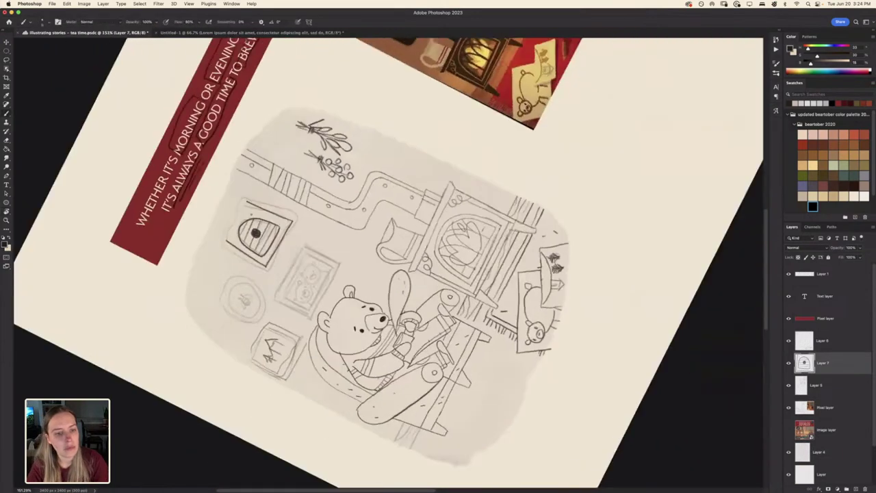
pyautogui.moveTo(227, 241); pyautogui.dragTo(244, 200)
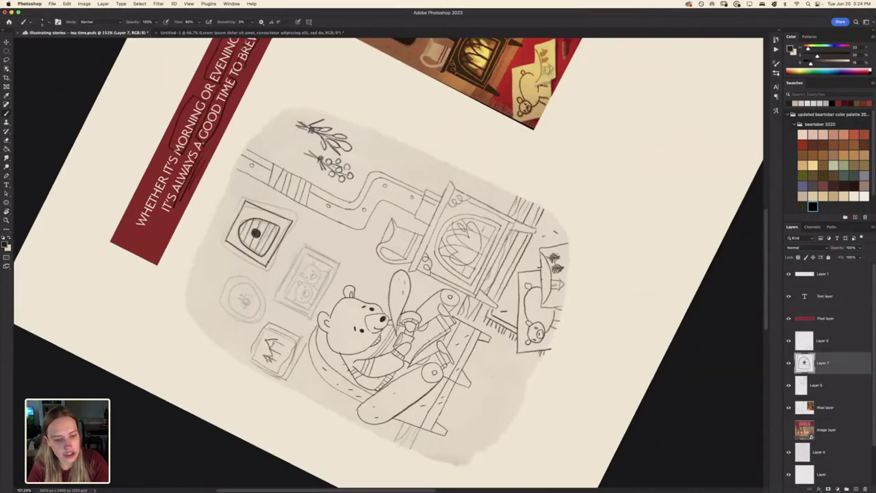
# Draw a larger outer rectangle around the beehive picture, redoing the top edge, to give the frame its width
pyautogui.moveTo(271, 273); pyautogui.dragTo(304, 223)
pyautogui.press('r')
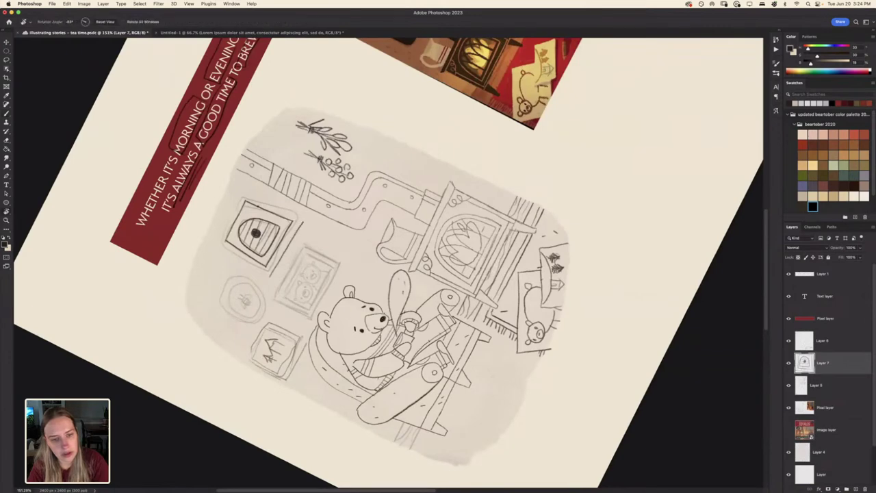
pyautogui.moveTo(138, 238)
pyautogui.mouseDown()
pyautogui.moveTo(150, 183)
pyautogui.moveTo(308, 55)
pyautogui.mouseUp()
pyautogui.press('b')
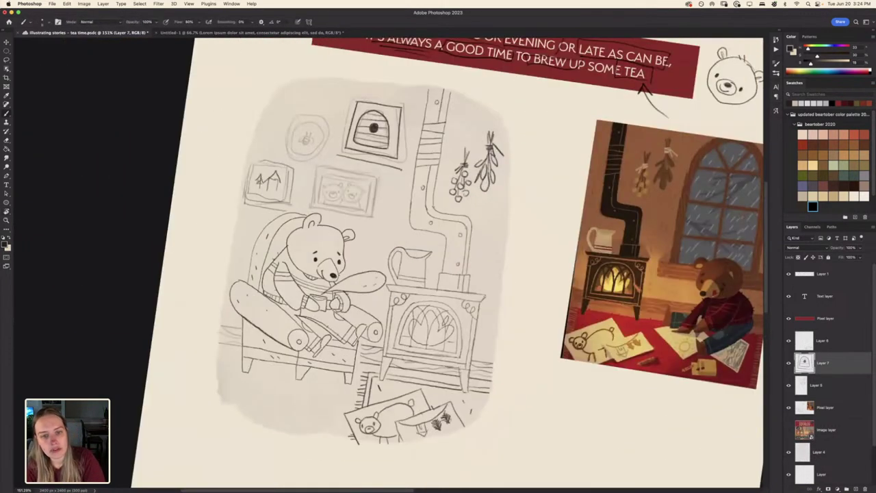
pyautogui.moveTo(404, 171); pyautogui.dragTo(412, 106)
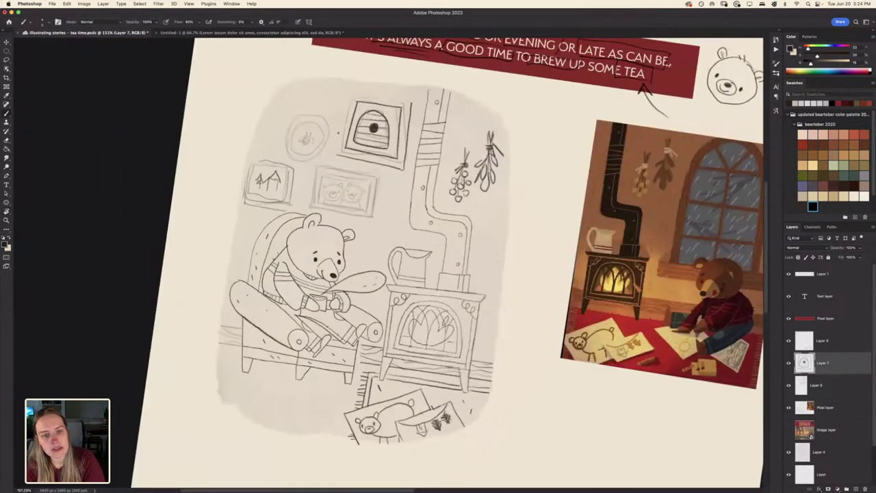
pyautogui.moveTo(338, 149); pyautogui.dragTo(347, 100)
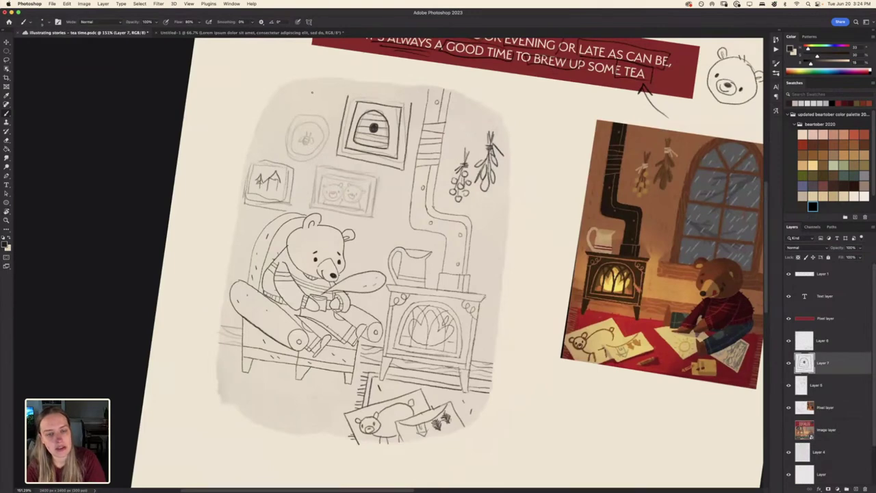
pyautogui.press('r')
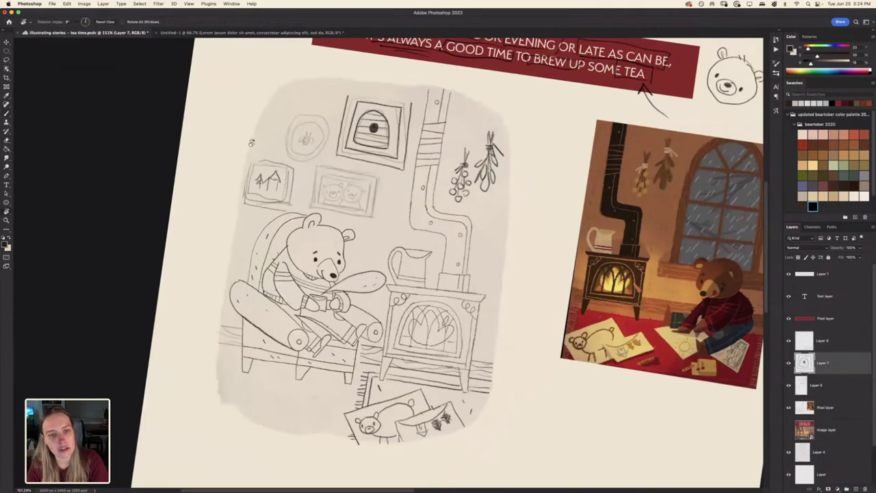
pyautogui.moveTo(231, 154)
pyautogui.mouseDown()
pyautogui.moveTo(233, 293)
pyautogui.moveTo(376, 411)
pyautogui.mouseUp()
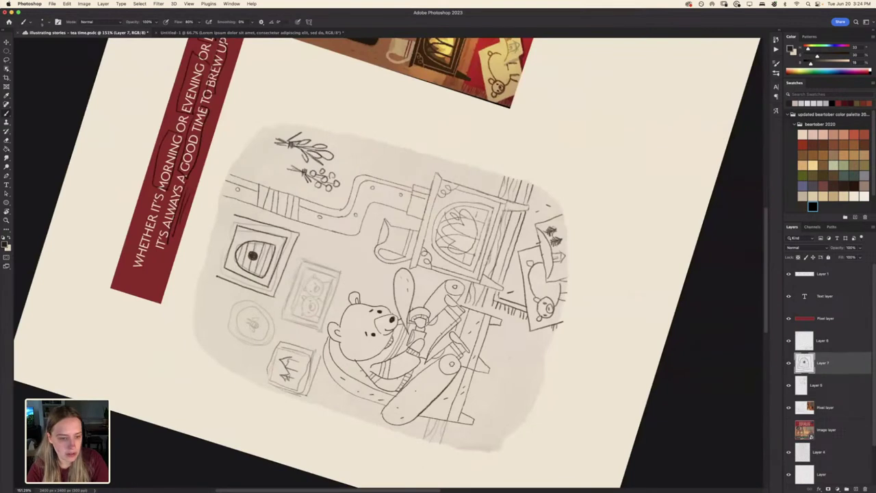
pyautogui.moveTo(214, 277); pyautogui.dragTo(228, 243)
pyautogui.press('super+z')
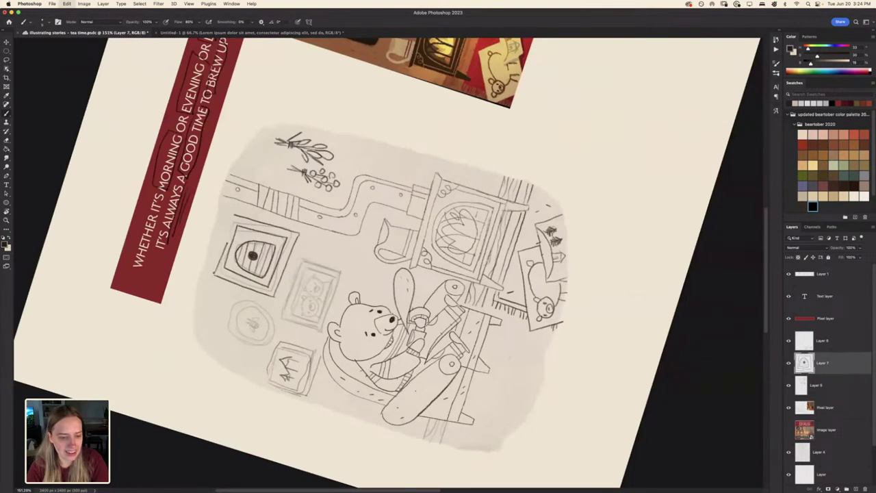
pyautogui.moveTo(215, 276)
pyautogui.mouseDown()
pyautogui.moveTo(231, 219)
pyautogui.moveTo(211, 160)
pyautogui.moveTo(223, 142)
pyautogui.mouseUp()
# Connect the inner and outer corners of the beehive frame with short diagonal lines
pyautogui.press('r')
pyautogui.press('r')
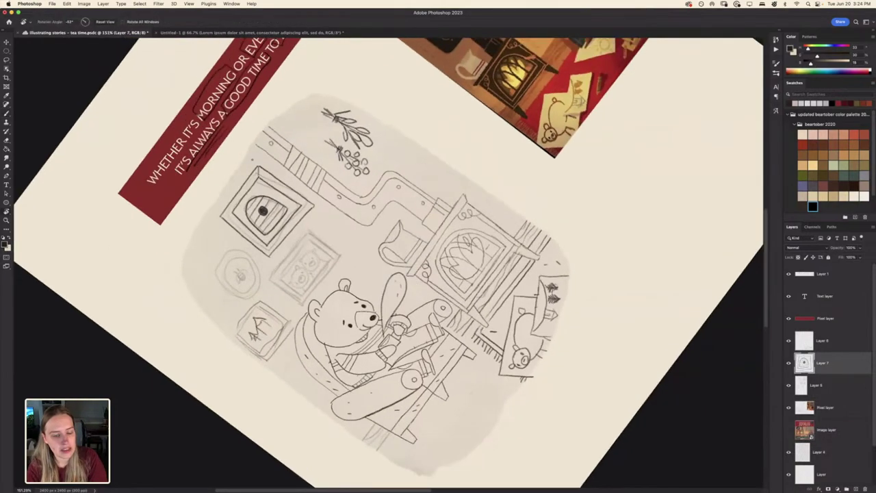
pyautogui.moveTo(325, 88)
pyautogui.mouseDown()
pyautogui.moveTo(418, 78)
pyautogui.moveTo(552, 178)
pyautogui.mouseUp()
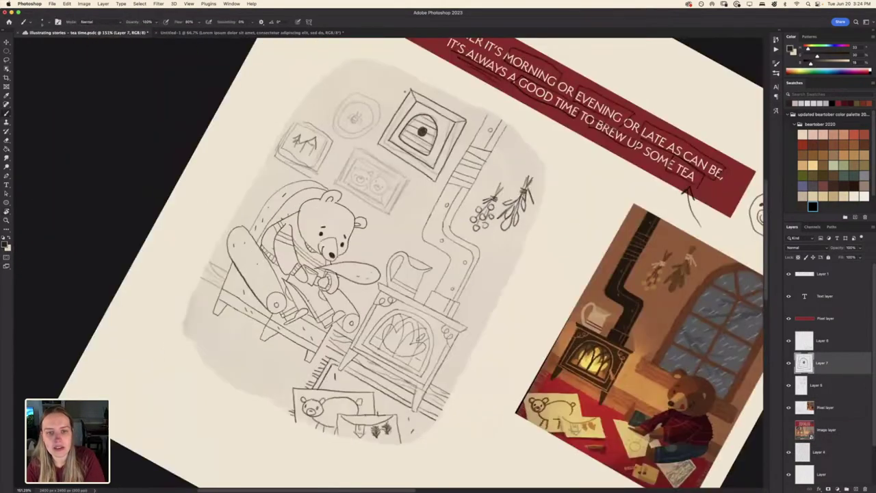
pyautogui.press('r')
pyautogui.moveTo(688, 195)
pyautogui.mouseDown()
pyautogui.moveTo(602, 452)
pyautogui.moveTo(410, 480)
pyautogui.mouseUp()
pyautogui.moveTo(508, 284); pyautogui.dragTo(508, 295)
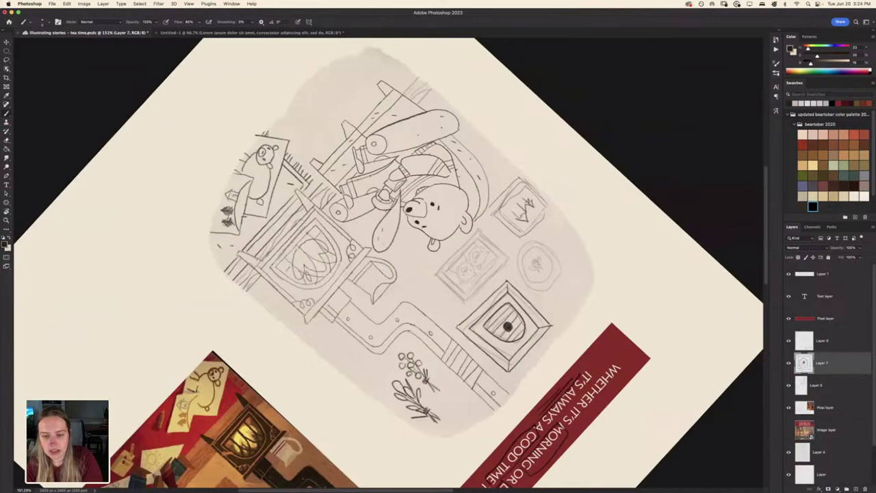
pyautogui.press('r')
pyautogui.moveTo(477, 144)
pyautogui.mouseDown()
pyautogui.moveTo(536, 270)
pyautogui.moveTo(416, 408)
pyautogui.mouseUp()
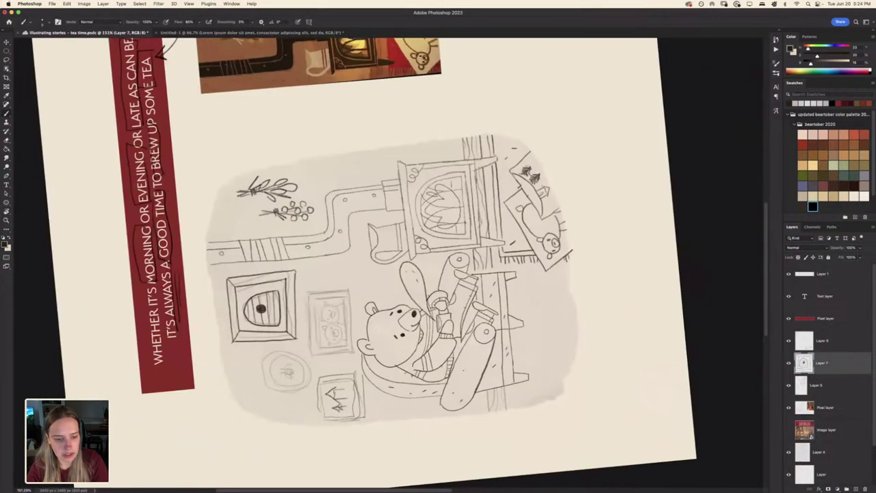
pyautogui.moveTo(295, 271)
pyautogui.mouseDown()
pyautogui.moveTo(286, 278)
pyautogui.moveTo(388, 111)
pyautogui.moveTo(432, 91)
pyautogui.moveTo(414, 88)
pyautogui.mouseUp()
# Compare the beehive picture with the rough sketch, lasso it, scale it down slightly in place, and deselect
pyautogui.press('r')
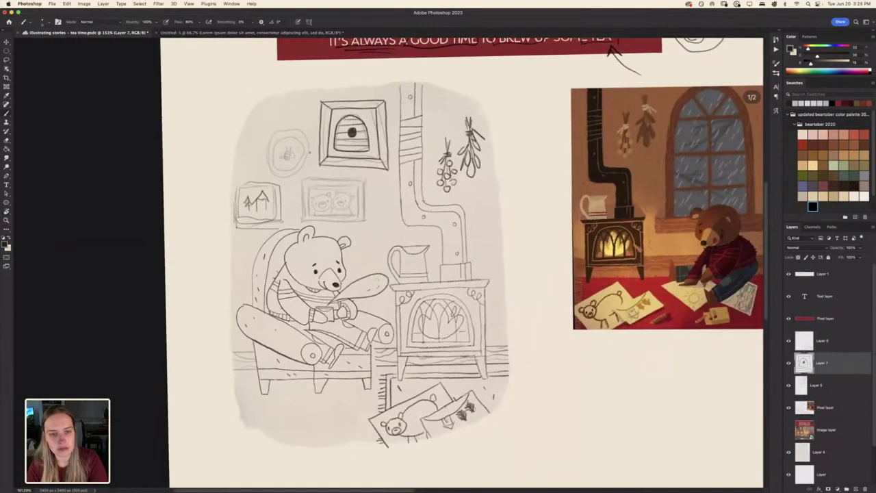
pyautogui.click(788, 387)
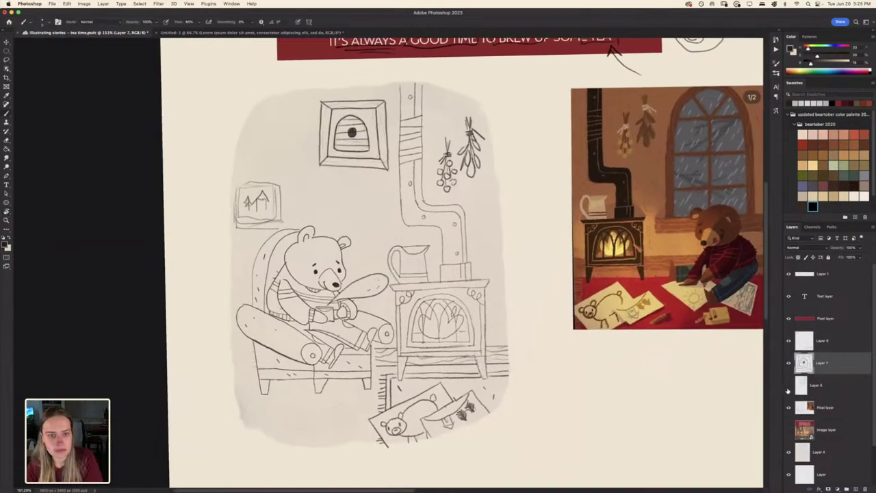
pyautogui.click(788, 386)
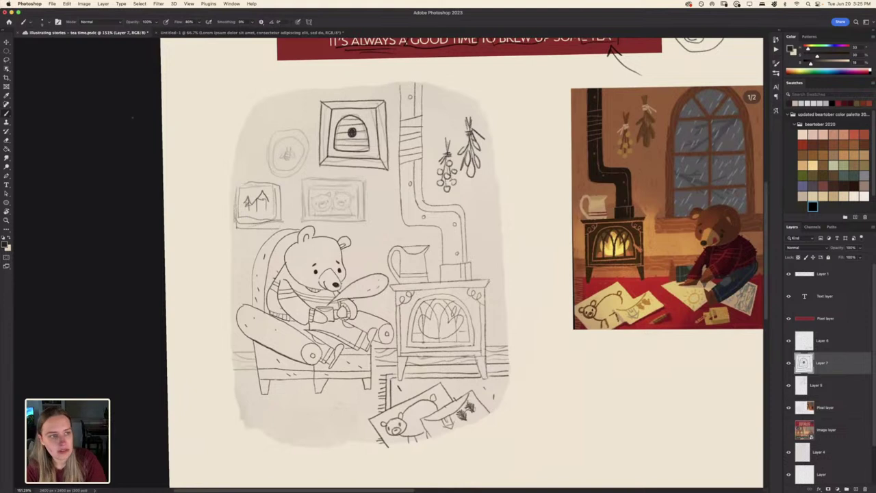
pyautogui.click(7, 61)
pyautogui.moveTo(337, 94)
pyautogui.mouseDown()
pyautogui.moveTo(326, 94)
pyautogui.moveTo(314, 141)
pyautogui.moveTo(353, 178)
pyautogui.moveTo(391, 179)
pyautogui.moveTo(400, 120)
pyautogui.moveTo(349, 93)
pyautogui.moveTo(317, 97)
pyautogui.mouseUp()
pyautogui.hotkey('ctrl', 't')
pyautogui.moveTo(358, 138); pyautogui.dragTo(349, 140)
pyautogui.press('Return')
pyautogui.click(140, 4)
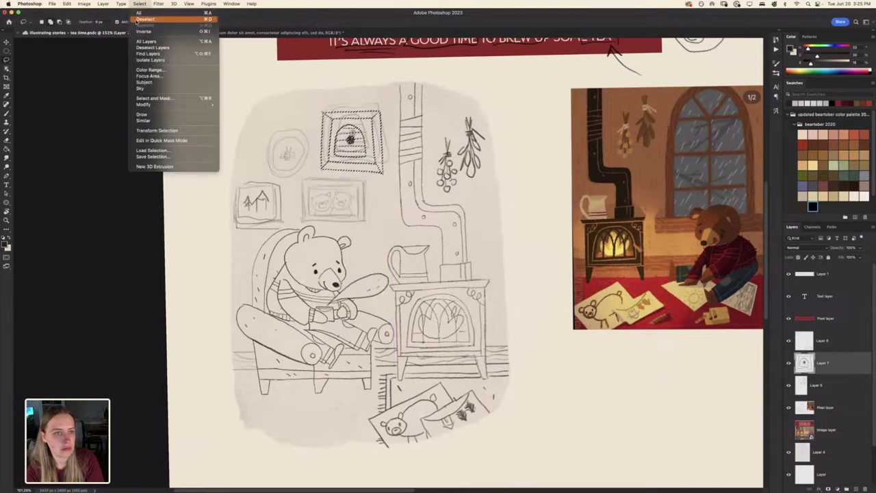
pyautogui.click(150, 23)
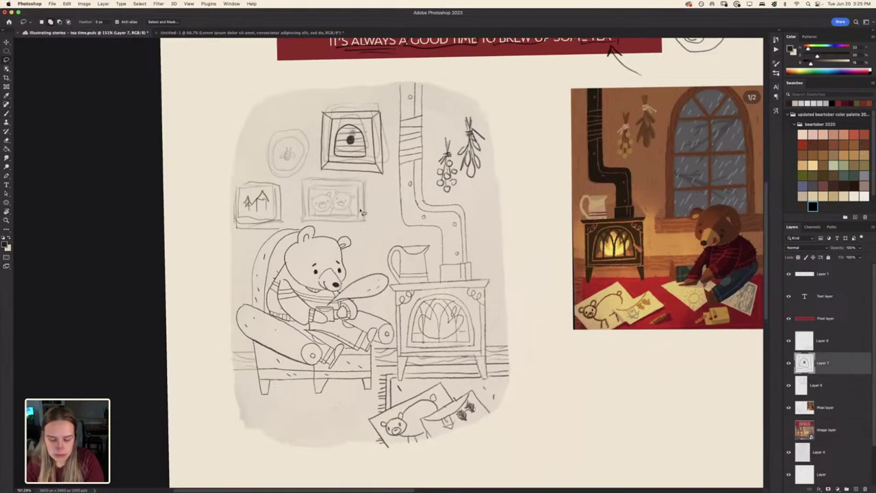
# Draw the four straight outer edges of the frame around the portrait of two bears
pyautogui.press('b')
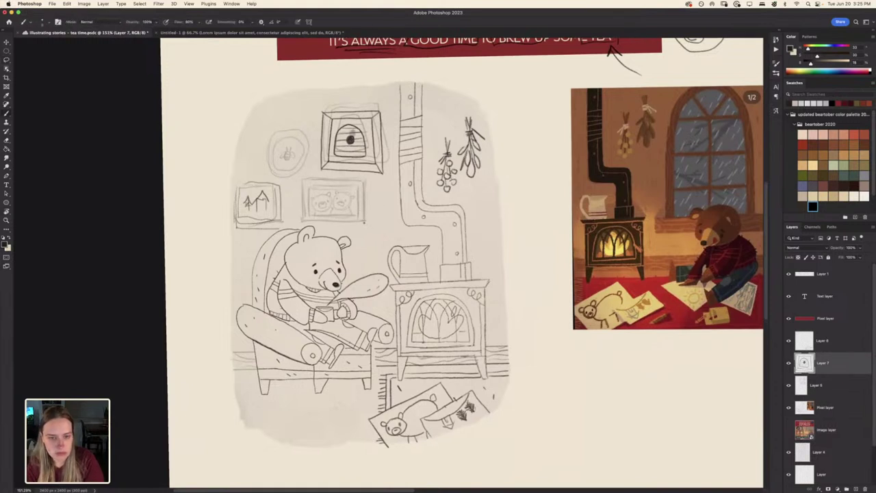
pyautogui.moveTo(364, 225); pyautogui.dragTo(364, 182)
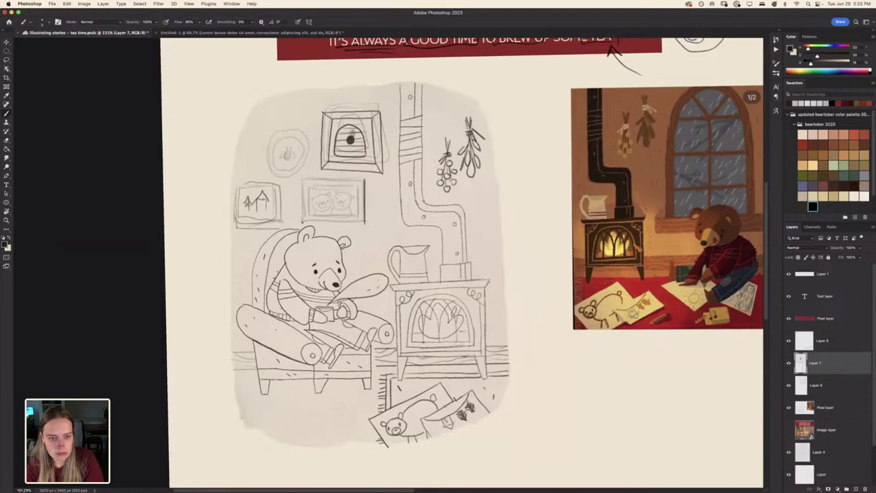
pyautogui.moveTo(303, 180); pyautogui.dragTo(303, 218)
pyautogui.press('r')
pyautogui.moveTo(246, 232)
pyautogui.mouseDown()
pyautogui.moveTo(252, 309)
pyautogui.moveTo(274, 352)
pyautogui.mouseUp()
pyautogui.moveTo(247, 308); pyautogui.dragTo(282, 325)
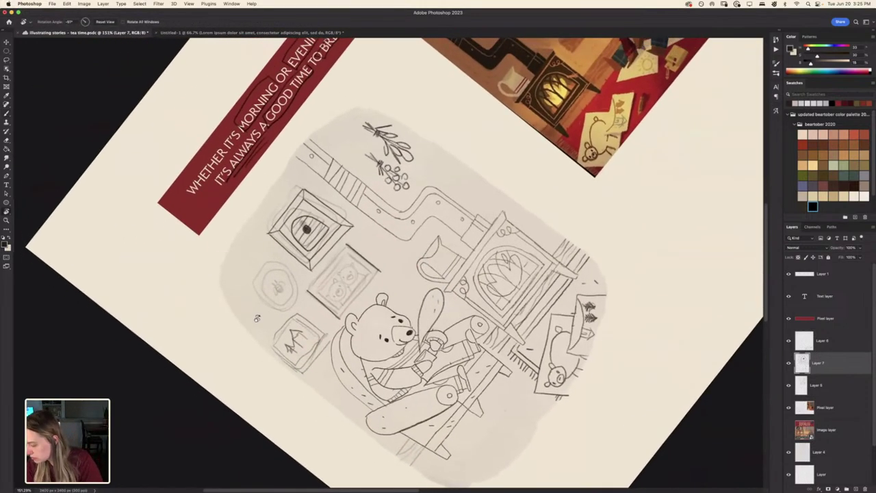
pyautogui.press('b')
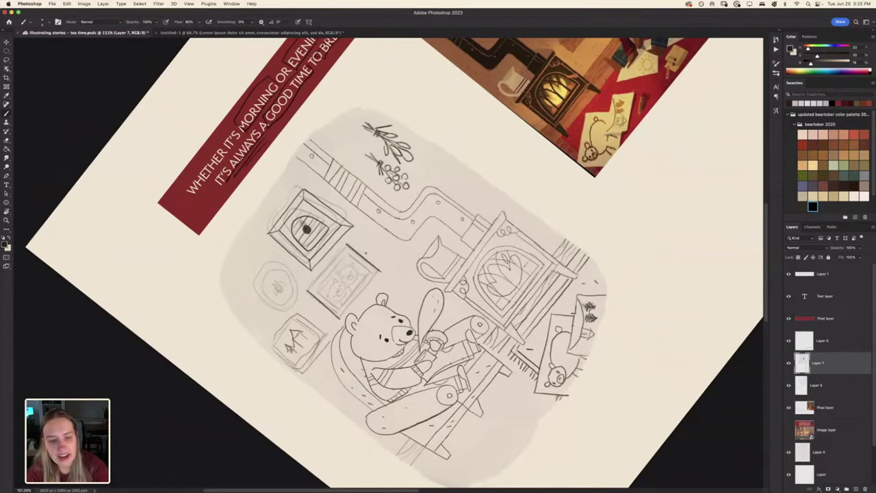
pyautogui.moveTo(308, 290); pyautogui.dragTo(342, 250)
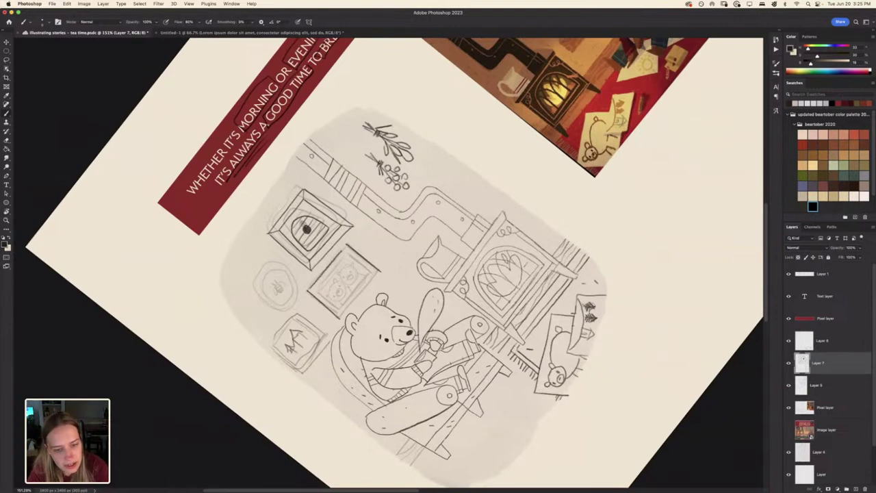
pyautogui.moveTo(342, 317); pyautogui.dragTo(380, 273)
# Complete the frame around the two-bear portrait by drawing its inner rectangle and short corner lines and firming up the outer edges
pyautogui.moveTo(342, 307); pyautogui.dragTo(365, 275)
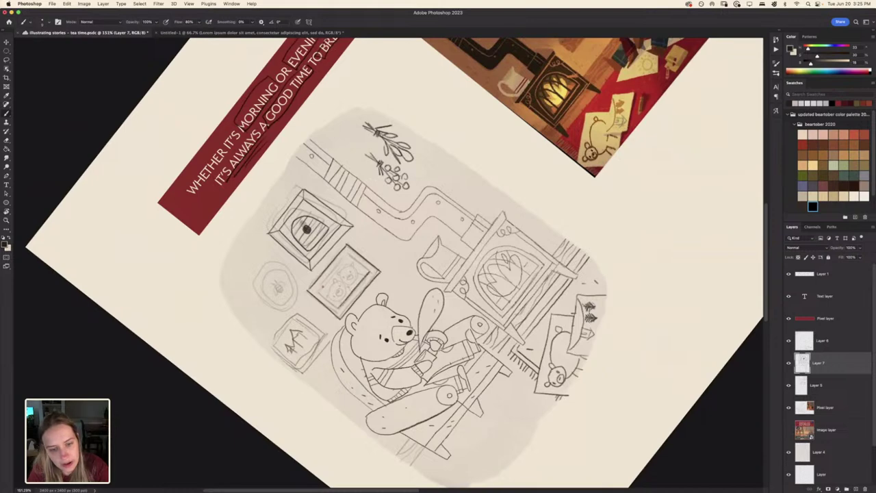
pyautogui.press('r')
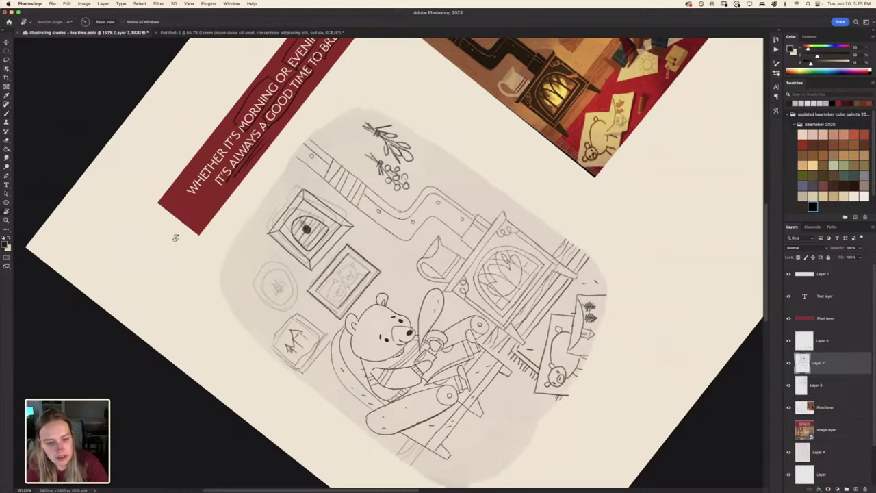
pyautogui.moveTo(283, 95)
pyautogui.mouseDown()
pyautogui.moveTo(334, 72)
pyautogui.moveTo(408, 66)
pyautogui.mouseUp()
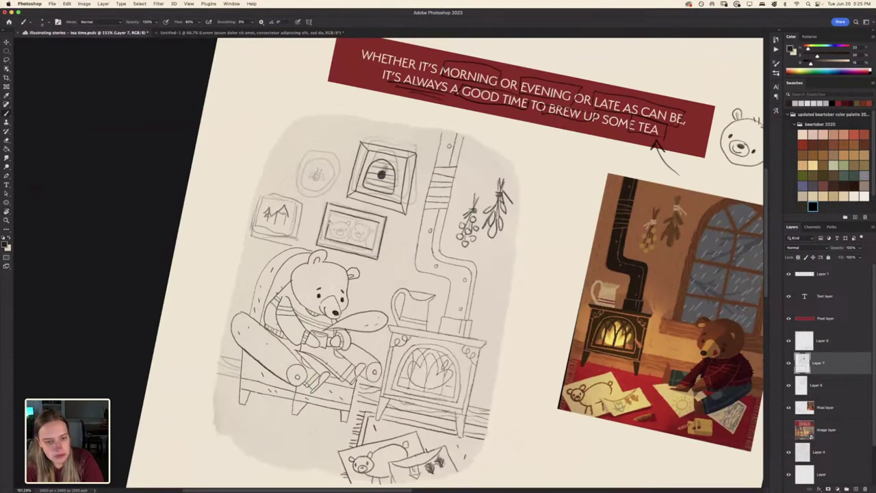
pyautogui.press('e')
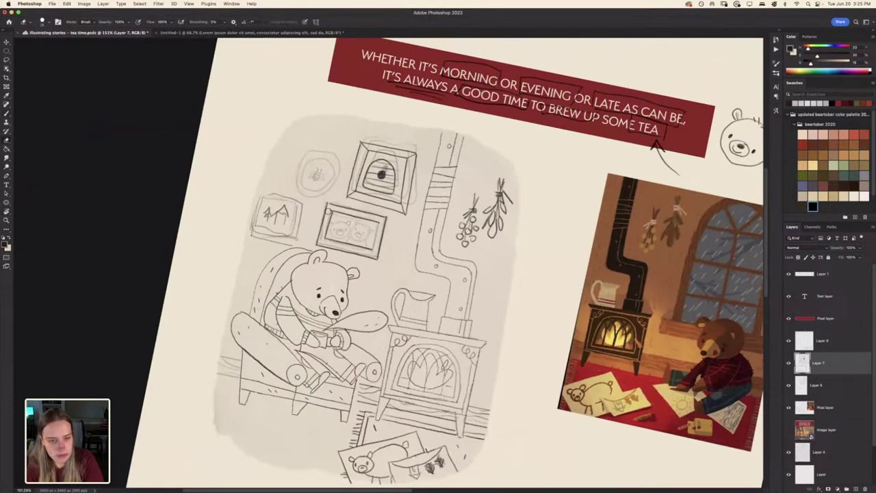
pyautogui.press('b')
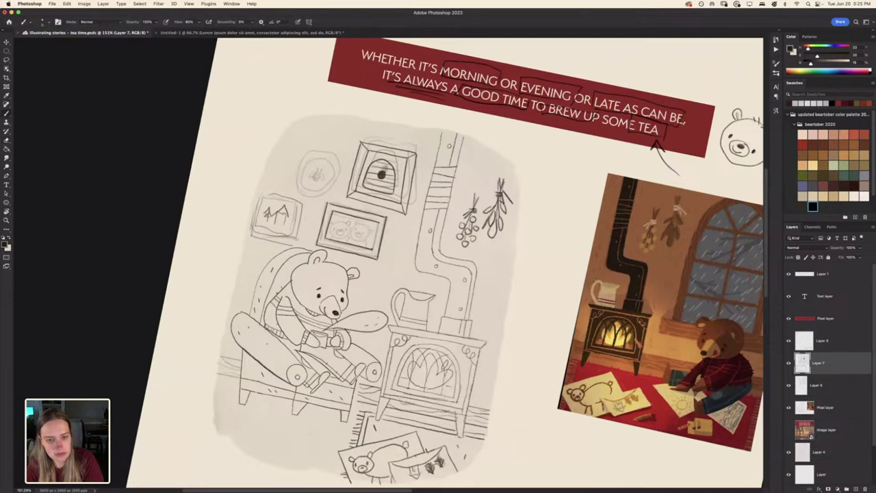
pyautogui.moveTo(373, 251)
pyautogui.mouseDown()
pyautogui.moveTo(379, 221)
pyautogui.moveTo(377, 231)
pyautogui.mouseUp()
pyautogui.press('super+z')
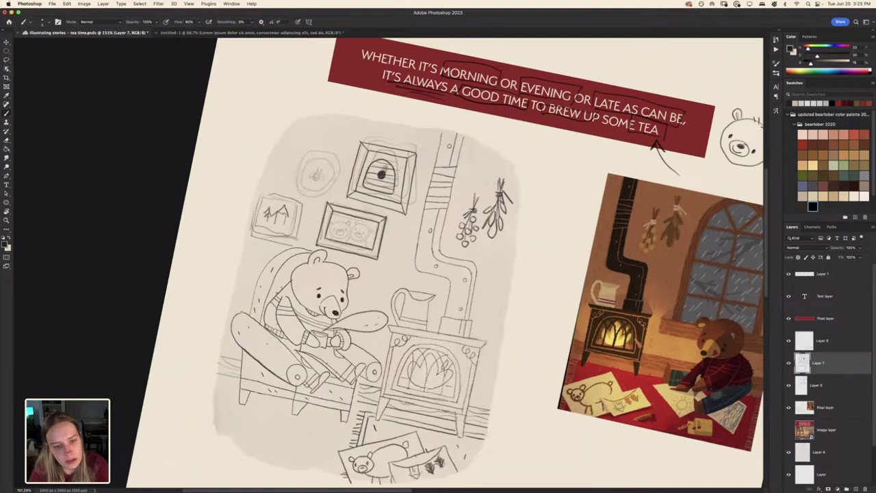
pyautogui.moveTo(319, 244)
pyautogui.mouseDown()
pyautogui.moveTo(326, 236)
pyautogui.moveTo(377, 258)
pyautogui.mouseUp()
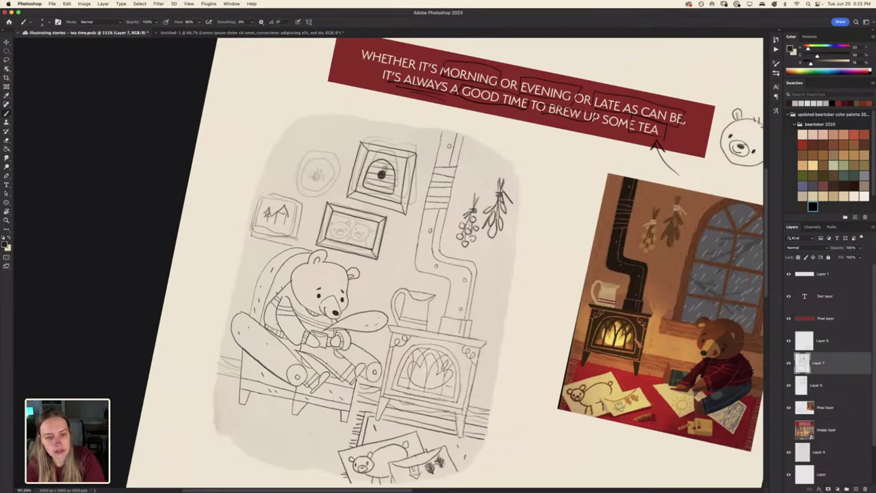
# Level the canvas view and draw the two bears side by side inside the portrait frame, with ears, eyes and muzzles
pyautogui.press('r')
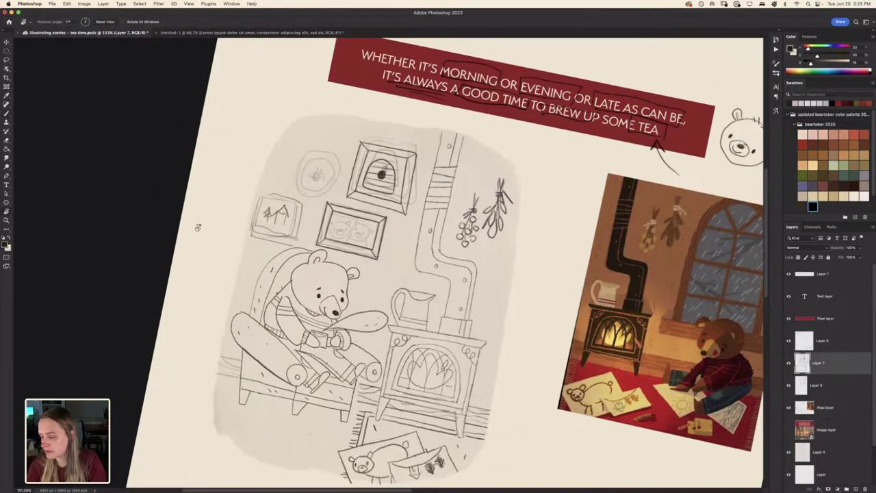
pyautogui.moveTo(197, 226); pyautogui.dragTo(189, 266)
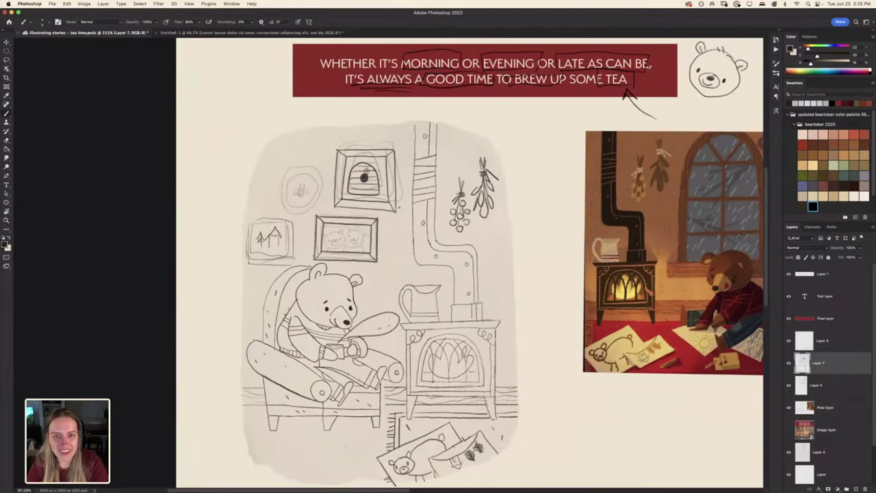
pyautogui.moveTo(359, 232)
pyautogui.mouseDown()
pyautogui.moveTo(348, 230)
pyautogui.moveTo(352, 249)
pyautogui.moveTo(363, 244)
pyautogui.moveTo(346, 242)
pyautogui.moveTo(365, 240)
pyautogui.moveTo(355, 229)
pyautogui.mouseUp()
pyautogui.press('super+z')
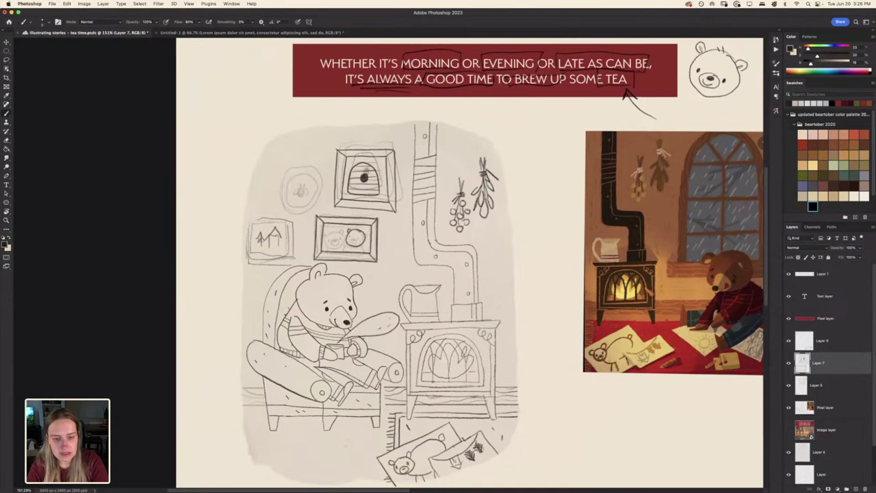
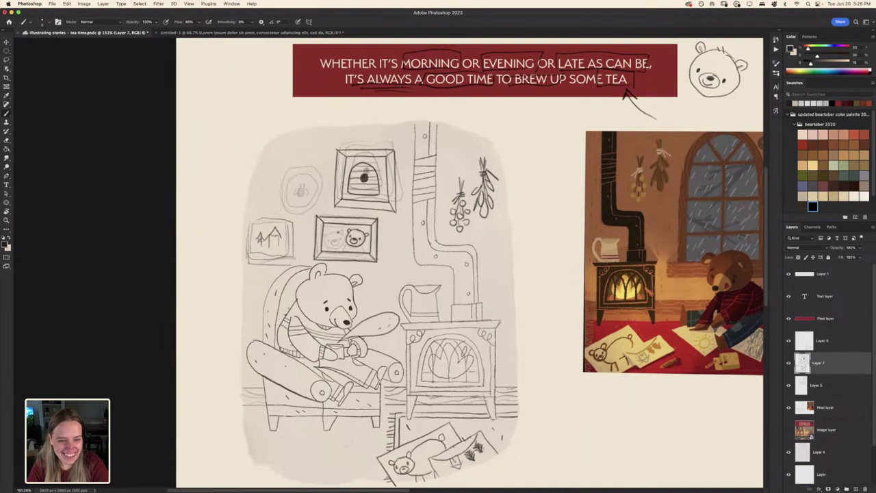
pyautogui.moveTo(336, 232)
pyautogui.mouseDown()
pyautogui.moveTo(326, 236)
pyautogui.moveTo(327, 247)
pyautogui.moveTo(338, 241)
pyautogui.mouseUp()
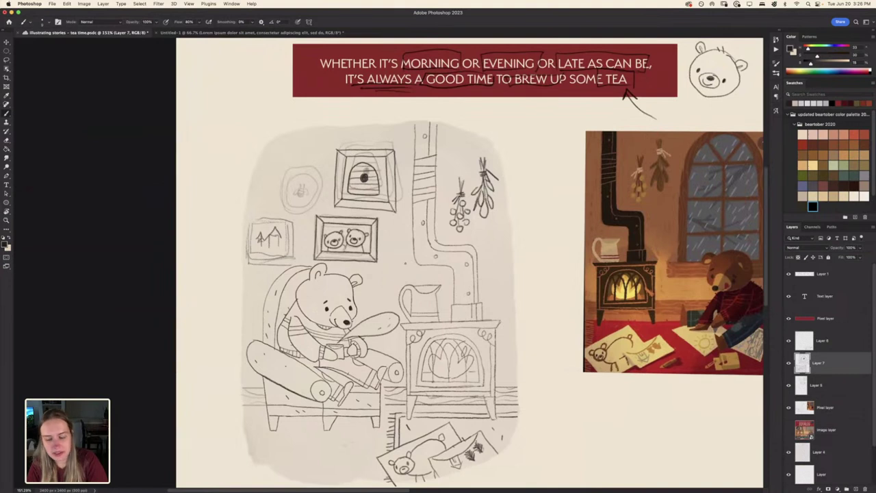
# Lasso the two-bear portrait, scale it down slightly in place, deselect, and check the line drawing against the rough sketch
pyautogui.hscroll(-2, 288, 233)
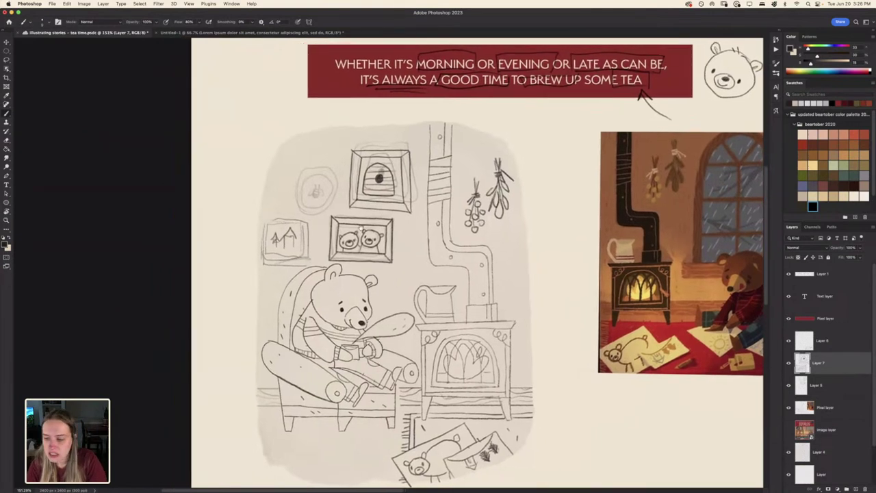
pyautogui.press('l')
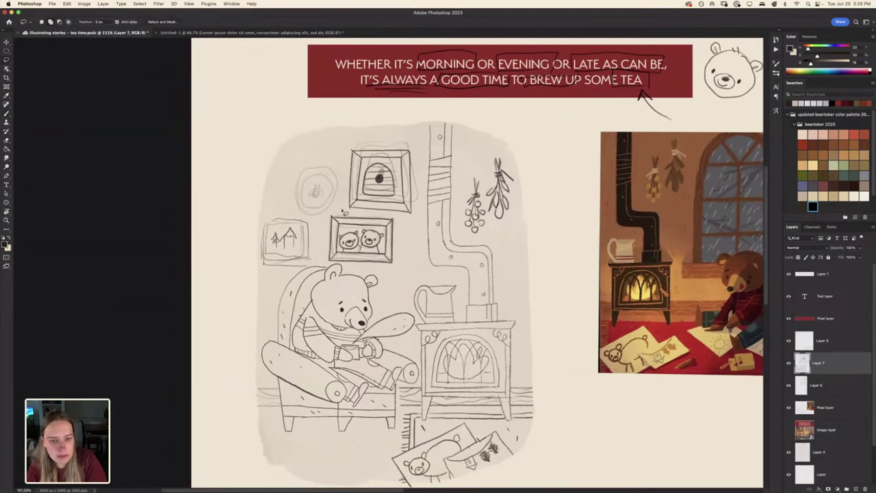
pyautogui.moveTo(345, 212)
pyautogui.mouseDown()
pyautogui.moveTo(324, 236)
pyautogui.moveTo(328, 266)
pyautogui.moveTo(396, 272)
pyautogui.moveTo(407, 223)
pyautogui.moveTo(365, 213)
pyautogui.moveTo(328, 236)
pyautogui.moveTo(325, 213)
pyautogui.moveTo(363, 237)
pyautogui.moveTo(364, 229)
pyautogui.mouseUp()
pyautogui.press('super+t')
pyautogui.press('Return')
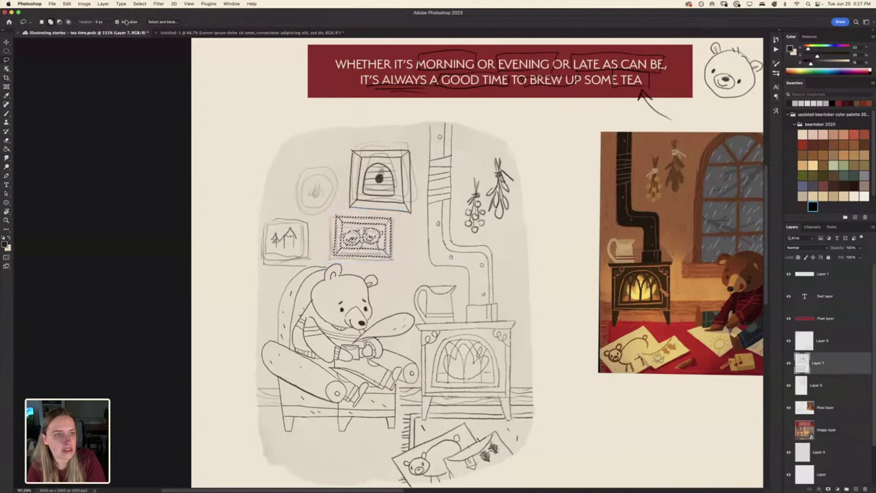
pyautogui.click(140, 4)
pyautogui.click(147, 23)
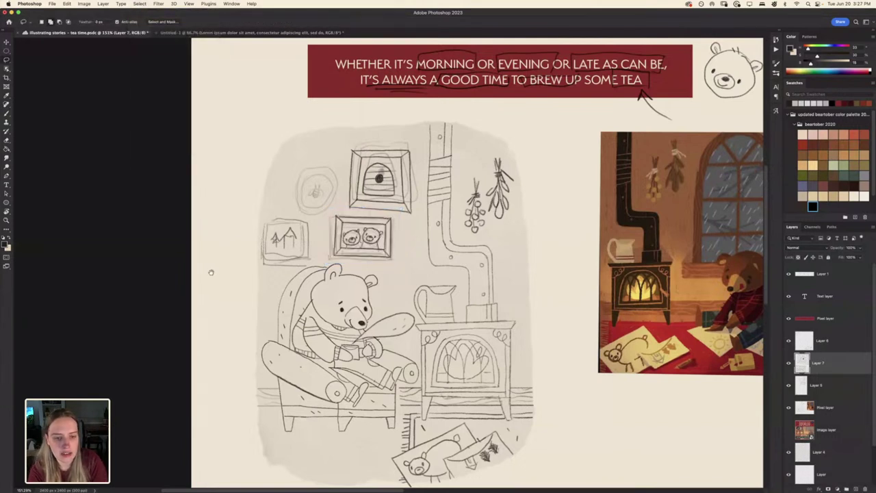
pyautogui.moveTo(213, 269); pyautogui.dragTo(207, 274)
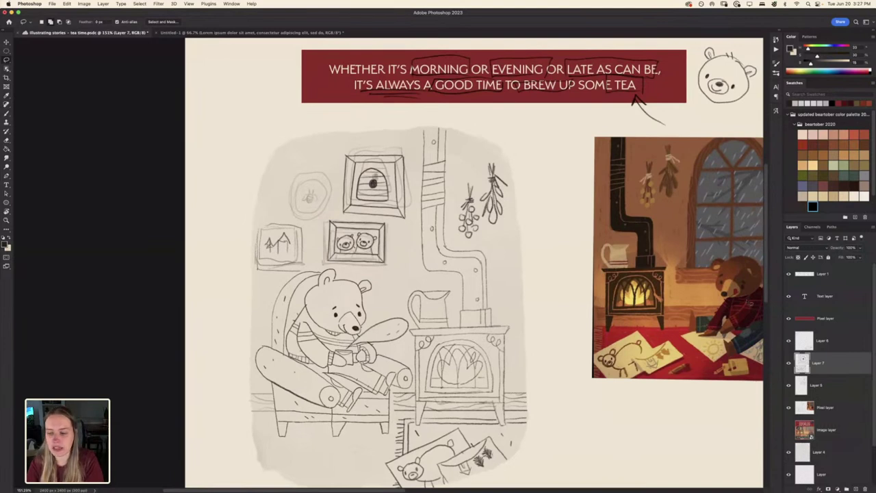
pyautogui.click(788, 364)
pyautogui.click(788, 364)
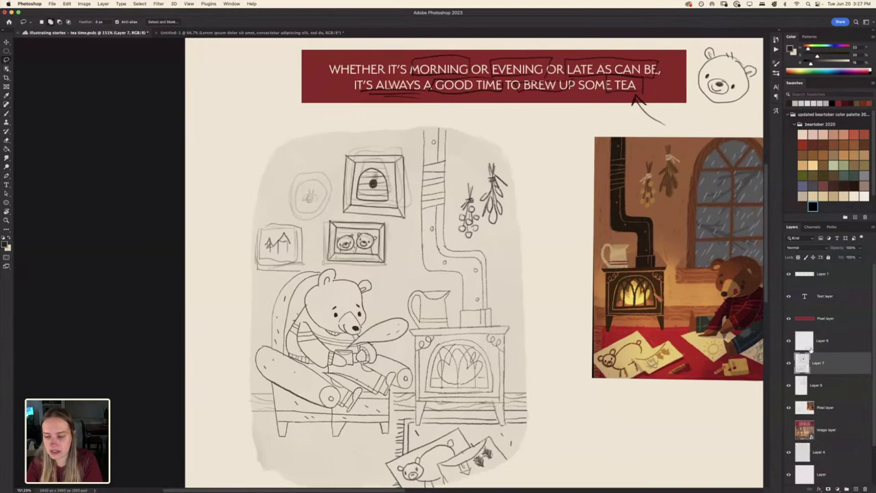
# Draw an inner and an outer oval over the rough round picture beside the beehive to form its frame
pyautogui.press('b')
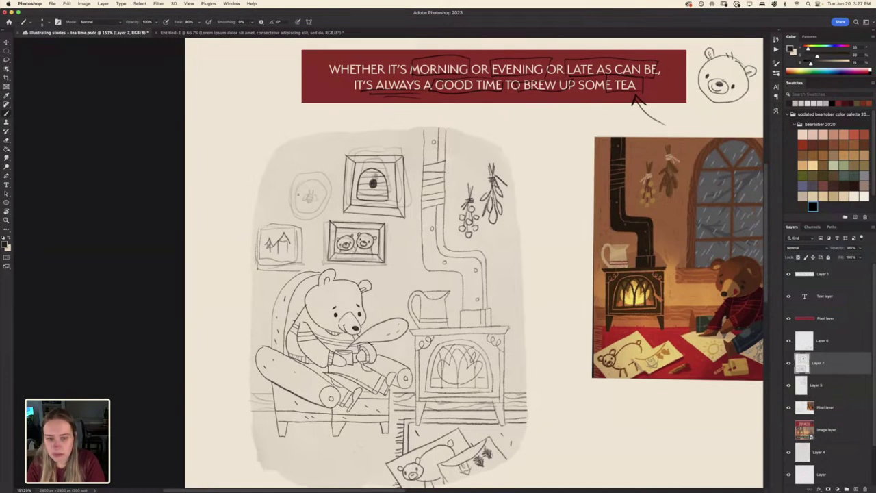
pyautogui.moveTo(308, 212)
pyautogui.mouseDown()
pyautogui.moveTo(320, 202)
pyautogui.moveTo(314, 178)
pyautogui.moveTo(297, 190)
pyautogui.moveTo(301, 211)
pyautogui.moveTo(321, 212)
pyautogui.moveTo(327, 176)
pyautogui.mouseUp()
pyautogui.press('super+z')
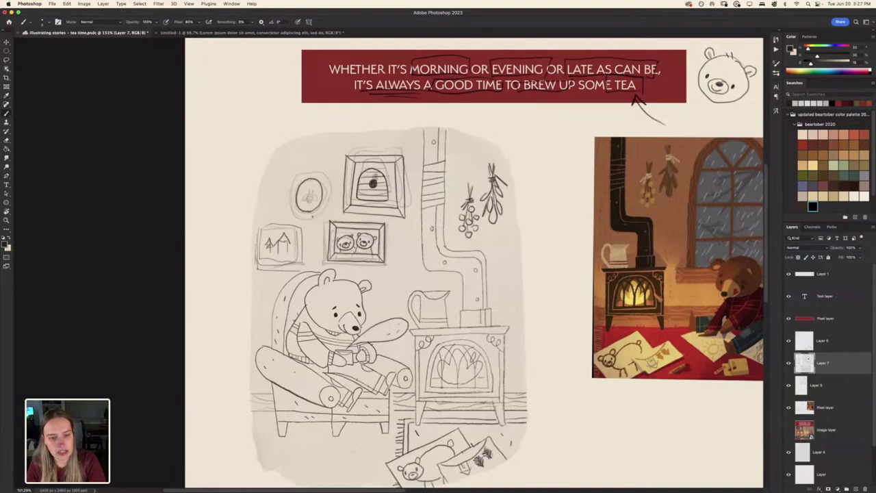
pyautogui.moveTo(312, 216)
pyautogui.mouseDown()
pyautogui.moveTo(329, 196)
pyautogui.moveTo(325, 177)
pyautogui.moveTo(305, 171)
pyautogui.moveTo(290, 196)
pyautogui.moveTo(292, 211)
pyautogui.moveTo(306, 218)
pyautogui.mouseUp()
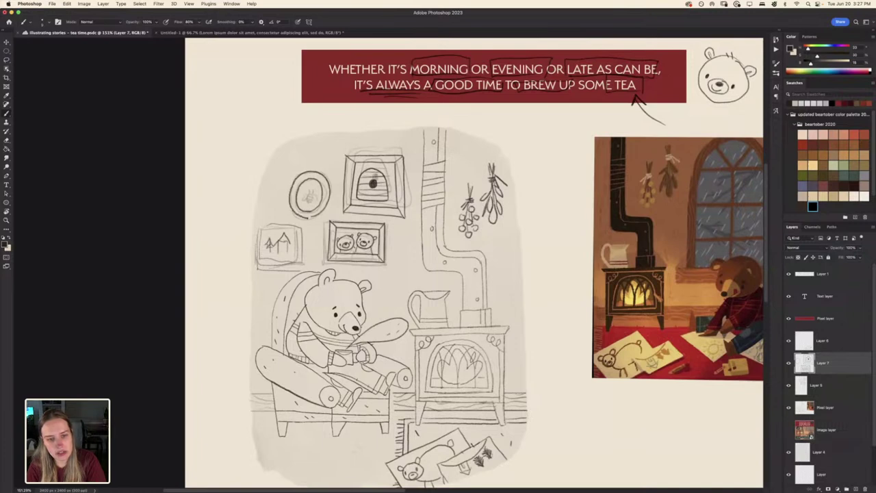
pyautogui.press('e')
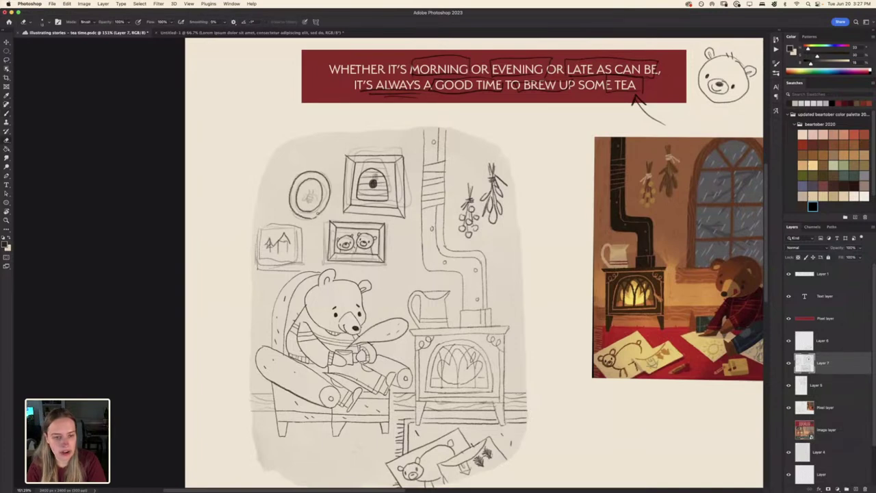
pyautogui.press('b')
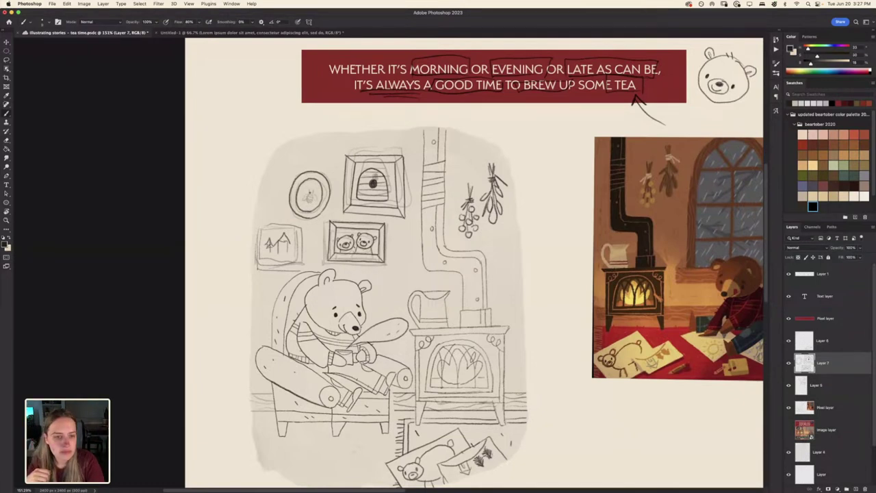
# Draw a small bee with a striped body and wings inside the oval frame and save the document
pyautogui.moveTo(305, 203); pyautogui.dragTo(312, 194)
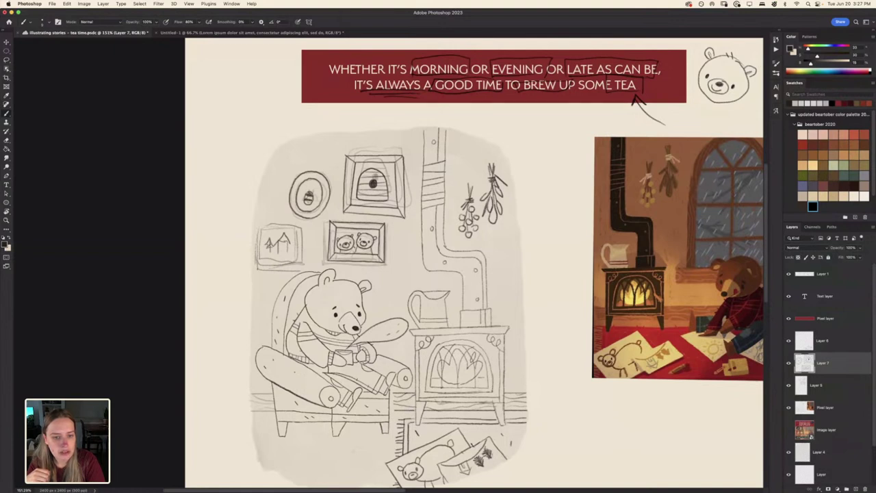
pyautogui.press('super+s')
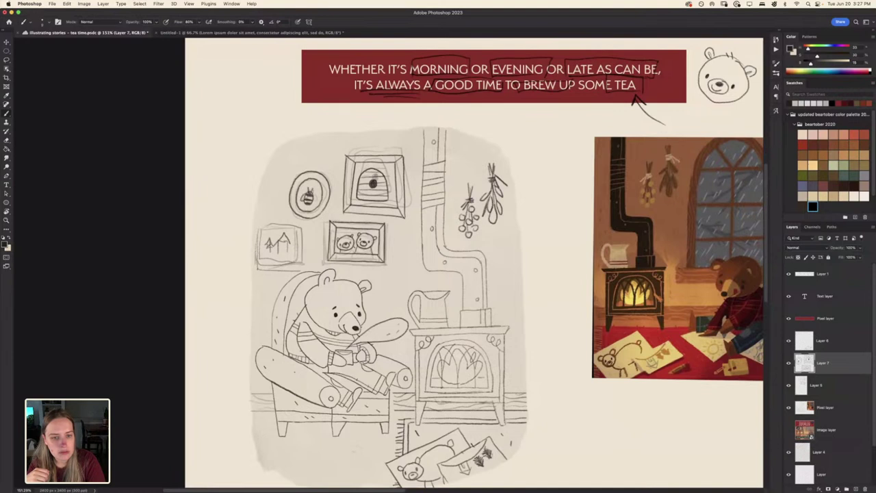
pyautogui.moveTo(313, 193); pyautogui.dragTo(314, 202)
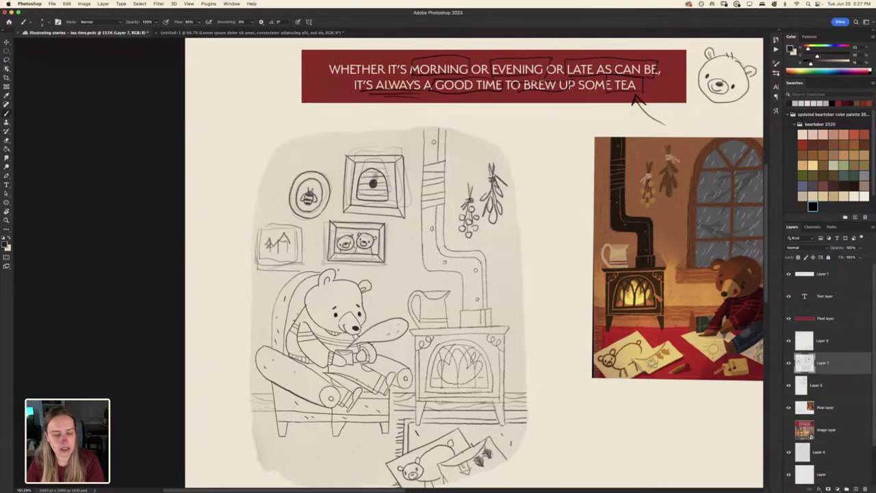
# Delete the rough sketch lines under the beehive, bee and two-bear pictures from the rough sketch layer, and deselect
pyautogui.click(788, 385)
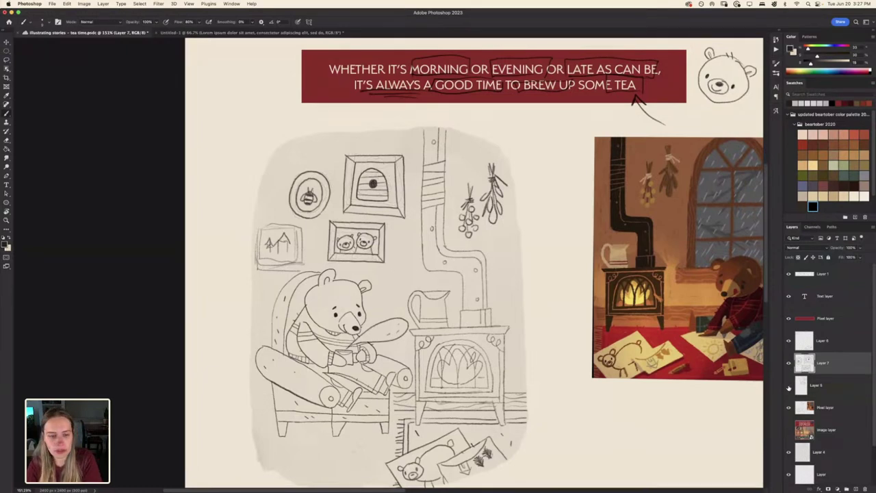
pyautogui.click(788, 386)
pyautogui.click(788, 387)
pyautogui.click(788, 388)
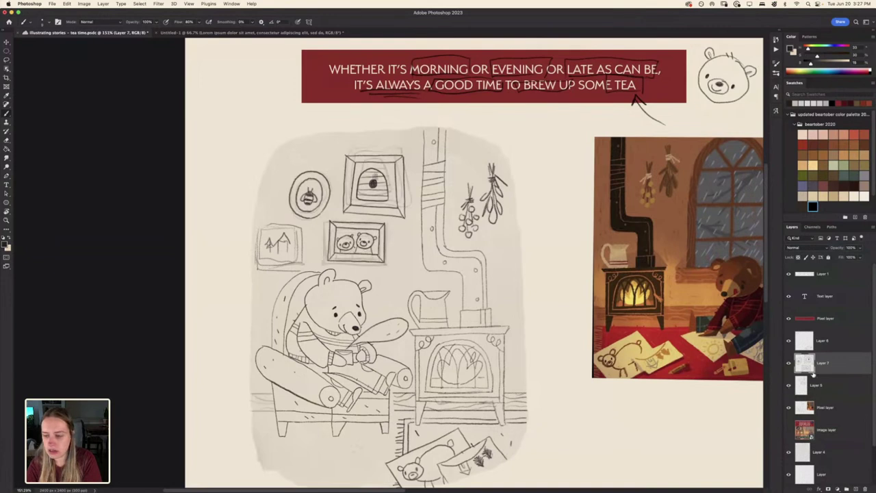
pyautogui.click(789, 363)
pyautogui.click(788, 364)
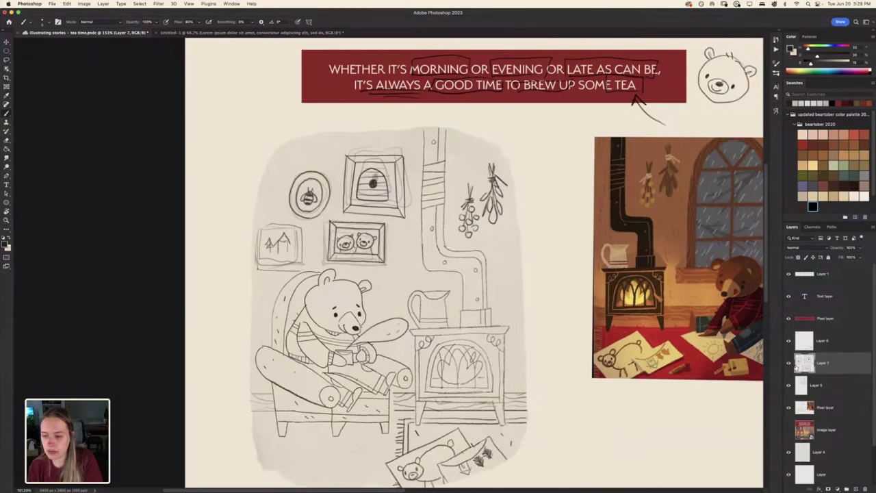
pyautogui.click(788, 387)
pyautogui.click(803, 389)
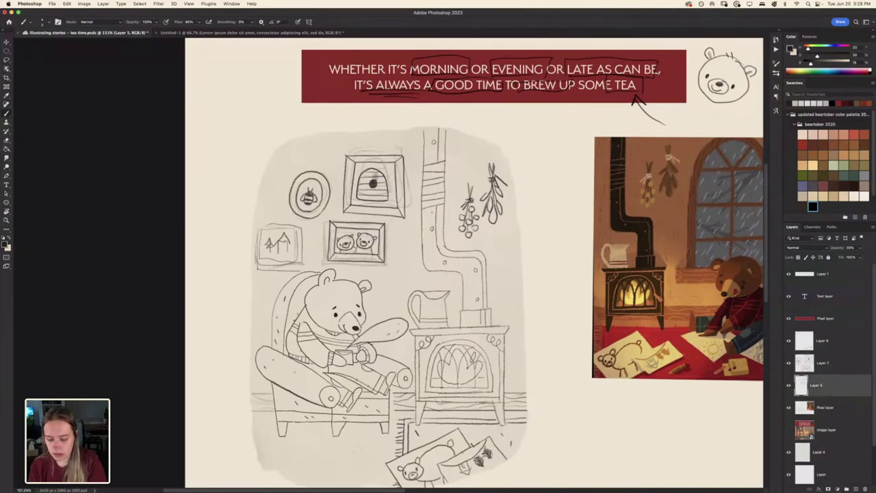
pyautogui.press('l')
pyautogui.moveTo(305, 165)
pyautogui.mouseDown()
pyautogui.moveTo(278, 205)
pyautogui.moveTo(305, 229)
pyautogui.moveTo(311, 258)
pyautogui.moveTo(389, 276)
pyautogui.moveTo(414, 219)
pyautogui.moveTo(416, 175)
pyautogui.moveTo(335, 139)
pyautogui.mouseUp()
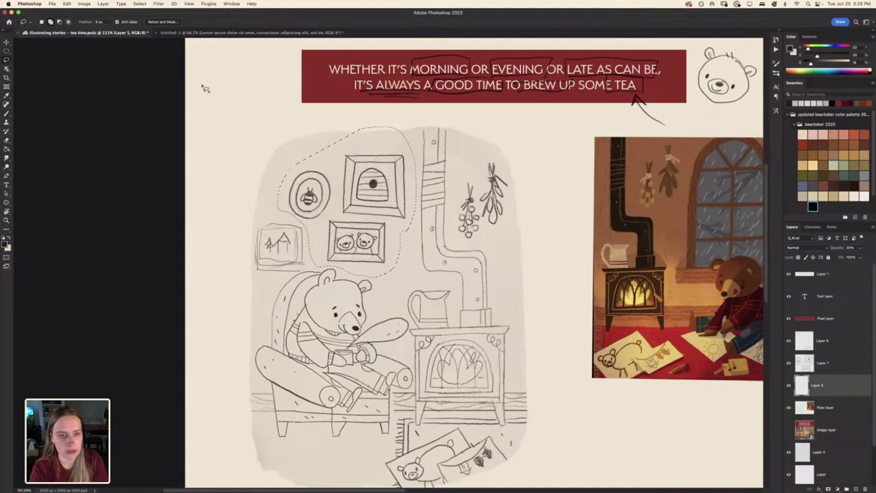
pyautogui.click(139, 4)
pyautogui.click(145, 19)
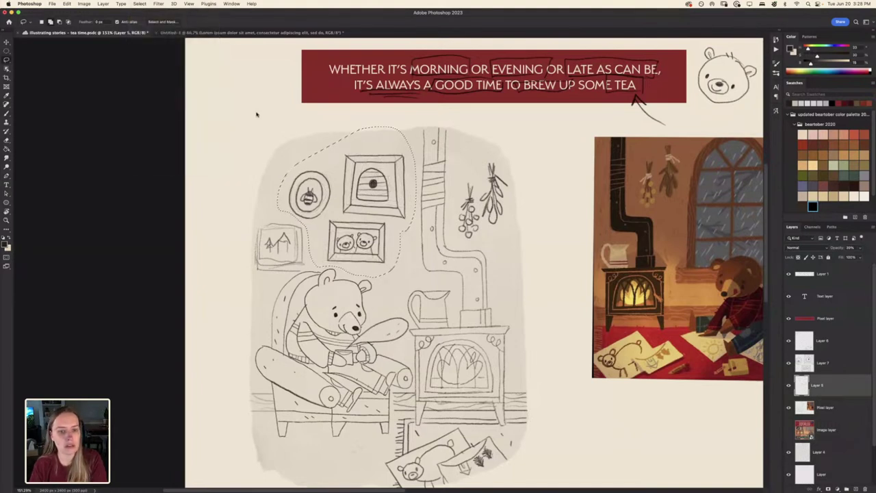
# Delete the rough mountain picture above the armchair from Layer 6 of the sketch, and deselect
pyautogui.click(788, 363)
pyautogui.click(788, 363)
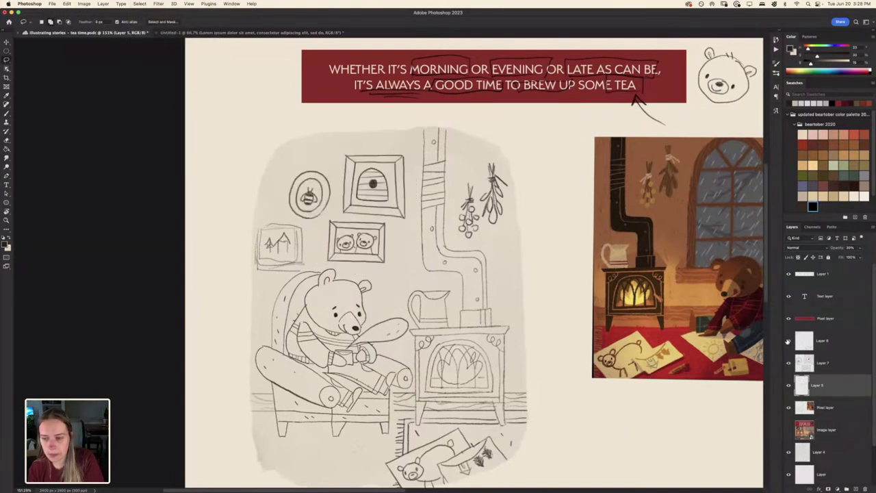
pyautogui.click(788, 342)
pyautogui.click(788, 341)
pyautogui.click(821, 346)
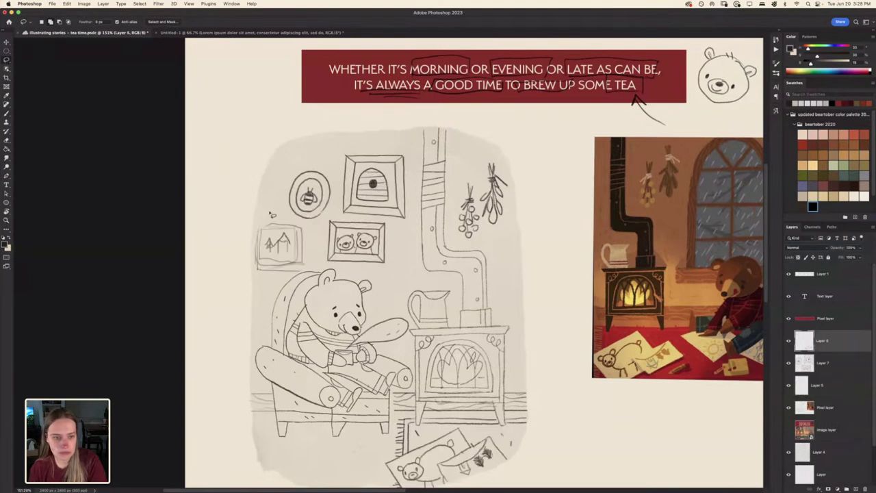
pyautogui.moveTo(272, 214)
pyautogui.mouseDown()
pyautogui.moveTo(237, 263)
pyautogui.moveTo(287, 277)
pyautogui.moveTo(316, 273)
pyautogui.moveTo(313, 231)
pyautogui.moveTo(247, 235)
pyautogui.mouseUp()
pyautogui.press('Delete')
pyautogui.click(140, 3)
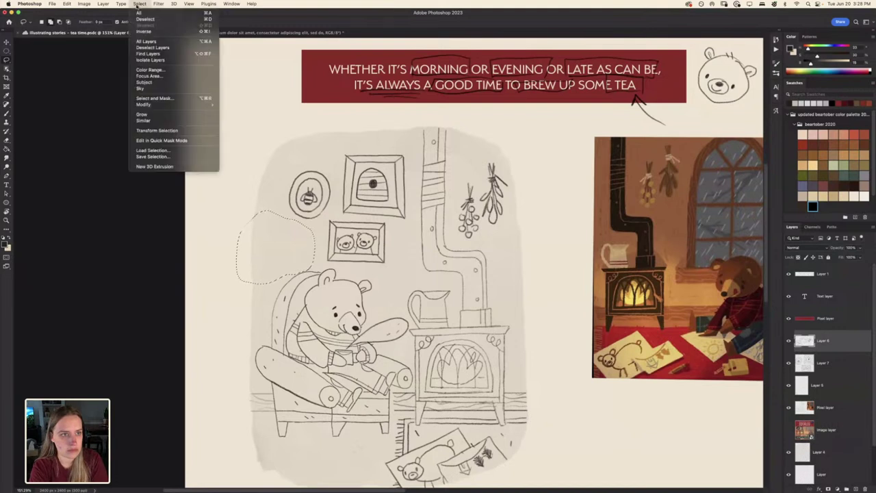
pyautogui.click(147, 23)
# Scale the three framed wall pictures on Layer 7 to about 94%, tilt them slightly counterclockwise, and shift them a little away from the stovepipe
pyautogui.click(818, 363)
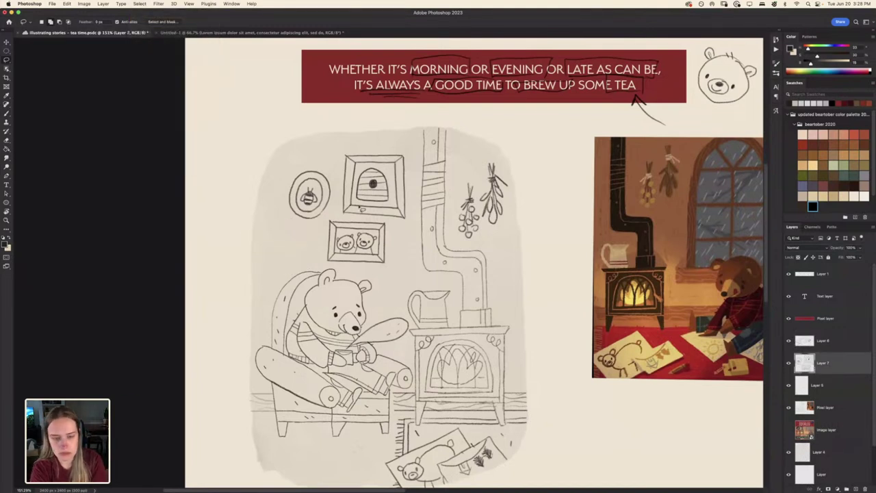
pyautogui.hotkey('ctrl', 't')
pyautogui.moveTo(278, 146); pyautogui.dragTo(293, 161)
pyautogui.moveTo(351, 218); pyautogui.dragTo(342, 219)
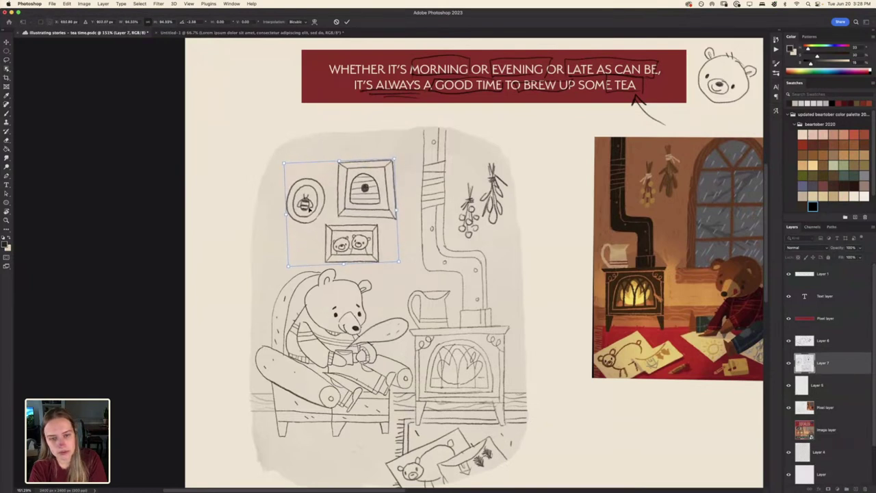
pyautogui.press('Return')
pyautogui.press('l')
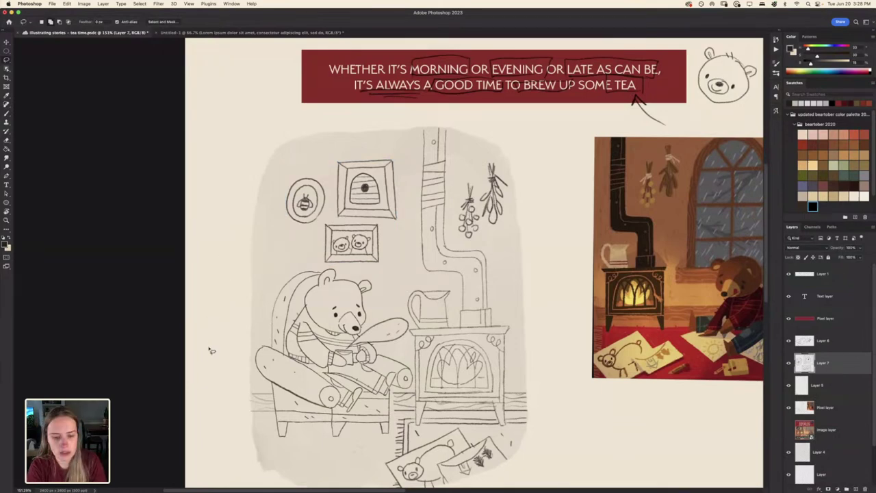
# Lasso the rounded end of the armchair's far armrest on the line drawing layer, pull it in away from the stove, and deselect
pyautogui.moveTo(222, 352); pyautogui.dragTo(212, 319)
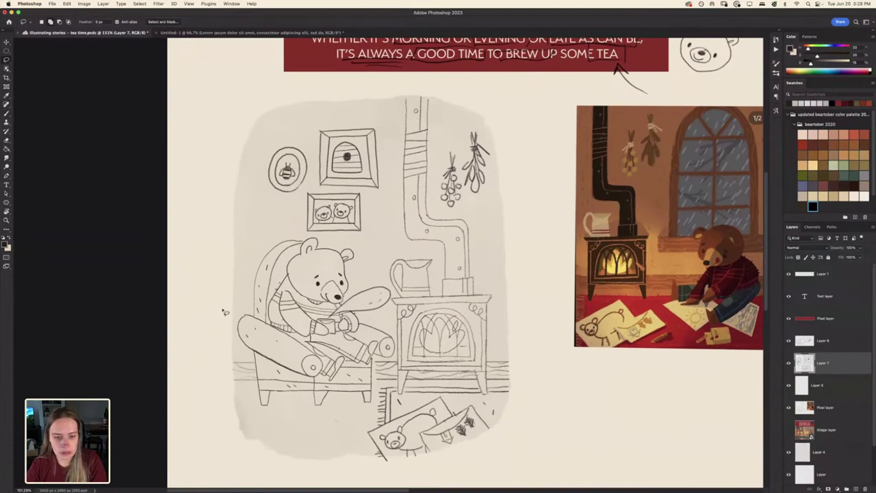
pyautogui.click(834, 345)
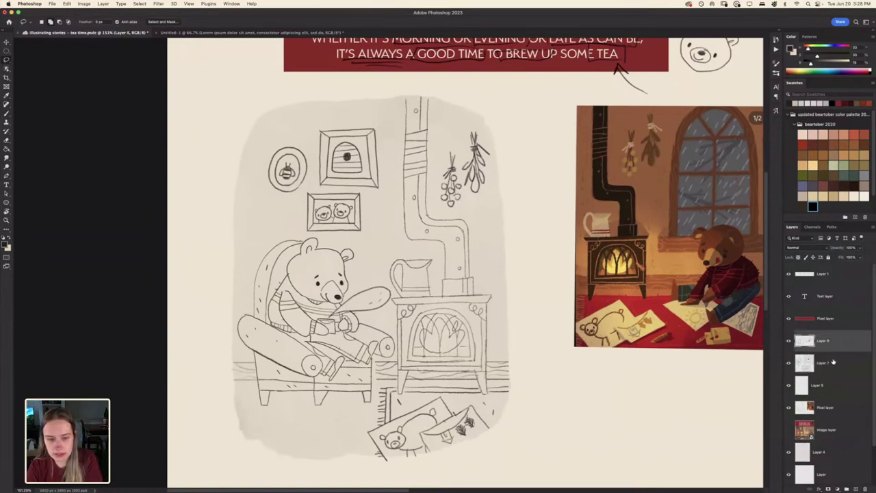
pyautogui.click(789, 386)
pyautogui.click(787, 385)
pyautogui.click(801, 410)
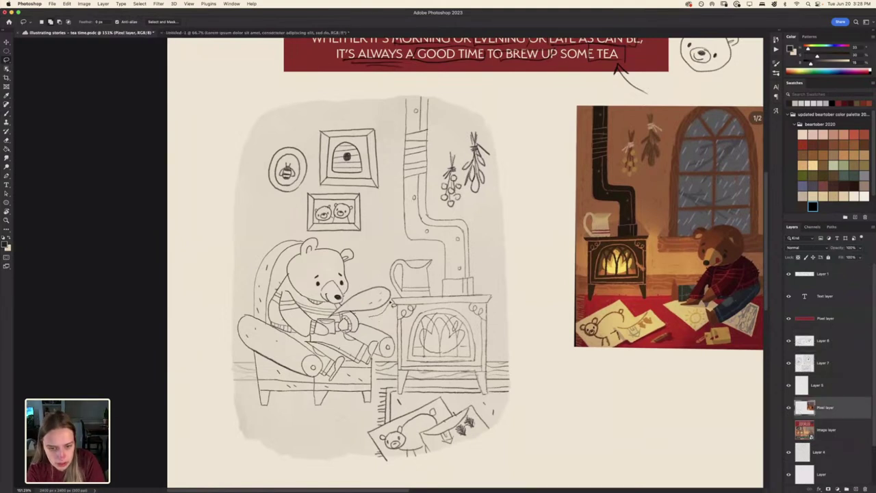
pyautogui.moveTo(378, 281)
pyautogui.mouseDown()
pyautogui.moveTo(358, 301)
pyautogui.moveTo(363, 323)
pyautogui.moveTo(372, 318)
pyautogui.mouseUp()
pyautogui.hotkey('ctrl', 't')
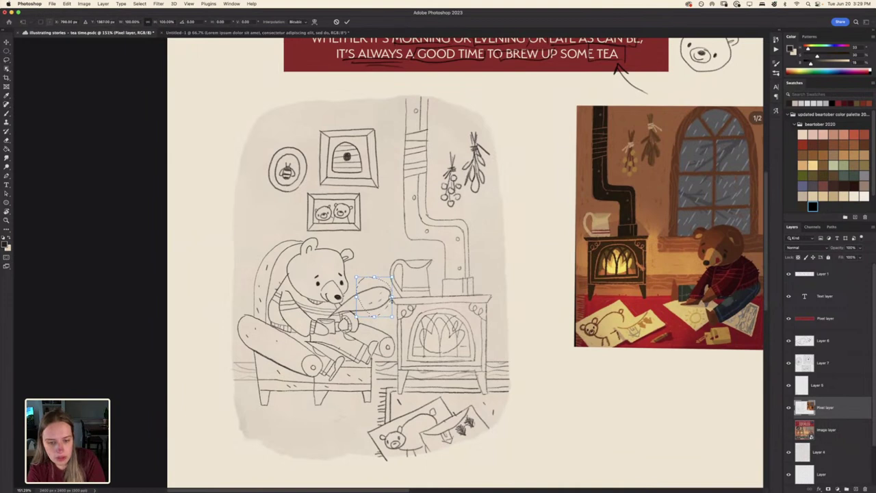
pyautogui.moveTo(391, 297)
pyautogui.mouseDown()
pyautogui.moveTo(395, 288)
pyautogui.moveTo(368, 317)
pyautogui.moveTo(381, 299)
pyautogui.mouseUp()
pyautogui.press('Return')
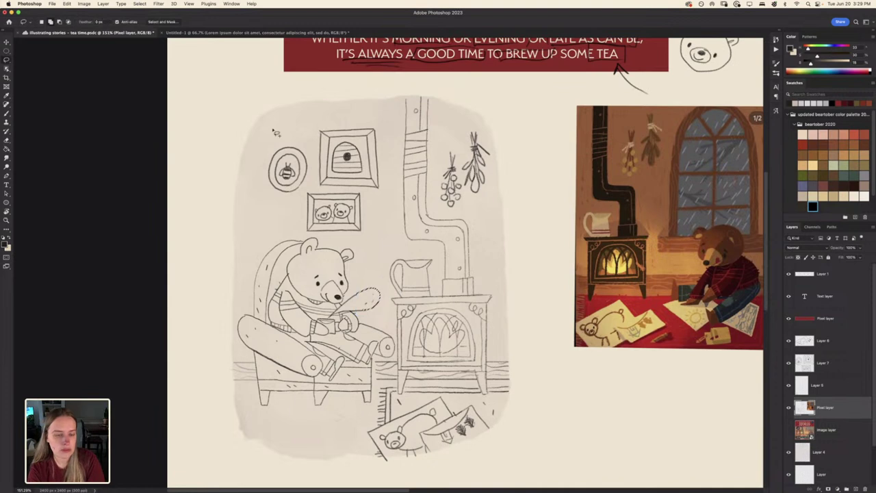
pyautogui.click(141, 5)
pyautogui.click(140, 19)
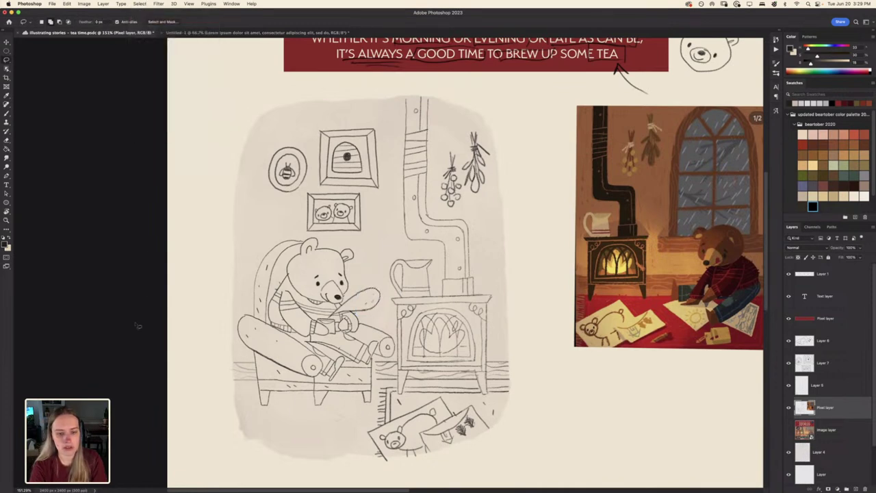
pyautogui.scroll(-2, 119, 324)
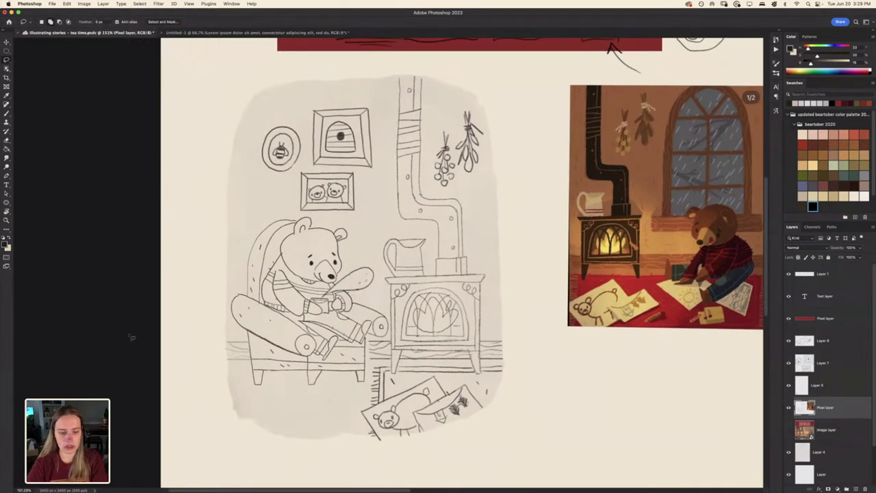
pyautogui.scroll(-2, 133, 339)
pyautogui.scroll(3, 133, 339)
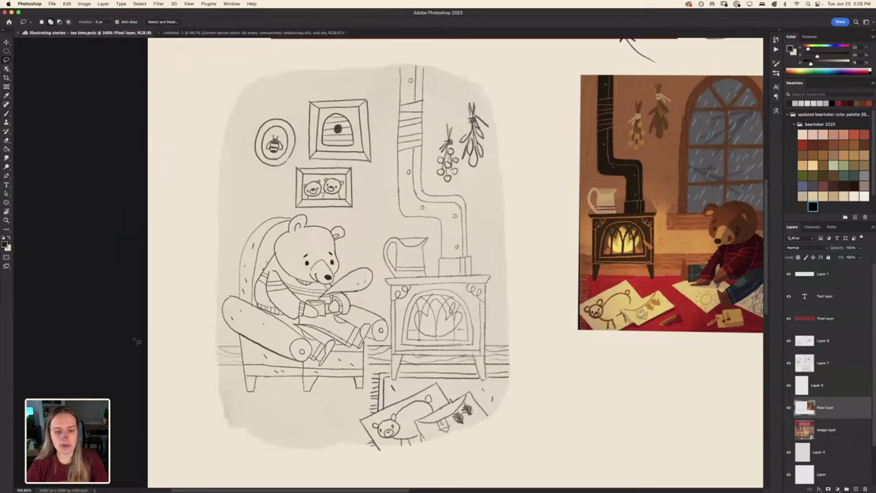
pyautogui.scroll(-4, 410, 247)
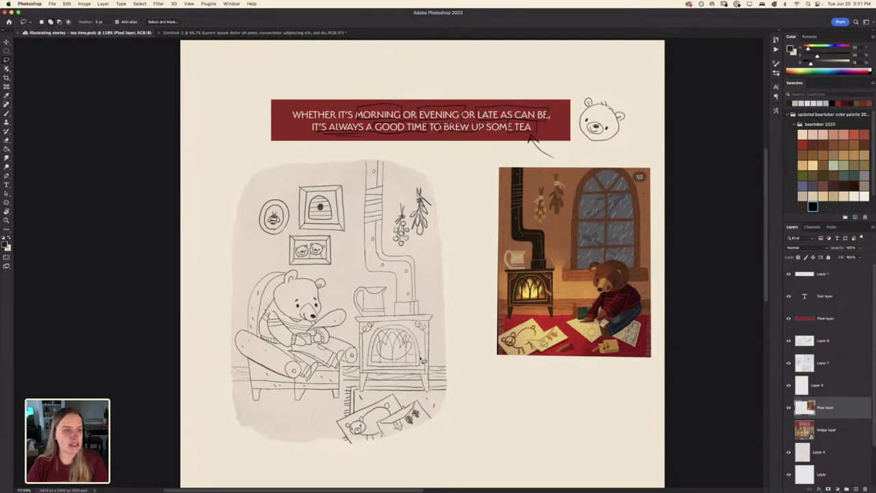
# Bring up the file commands for the document
pyautogui.click(52, 6)
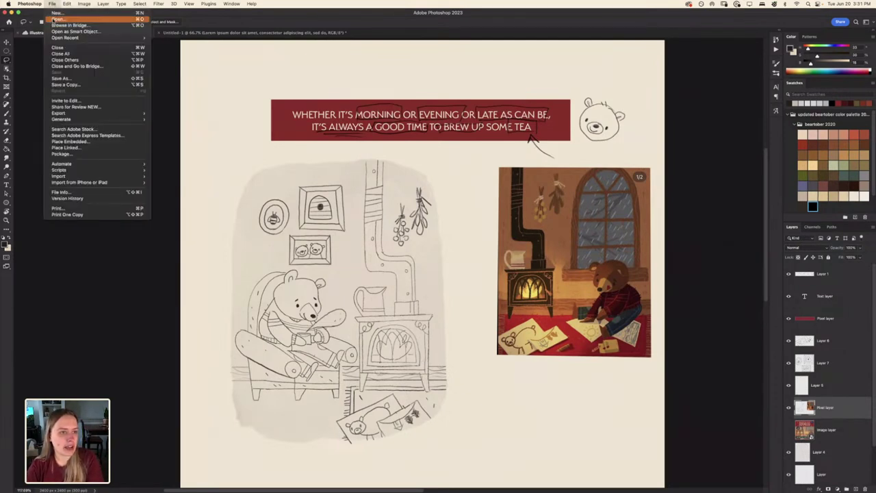
# Open the cloud document "illustrating stories - flying a big kite" and look over its sketch up close
pyautogui.click(53, 20)
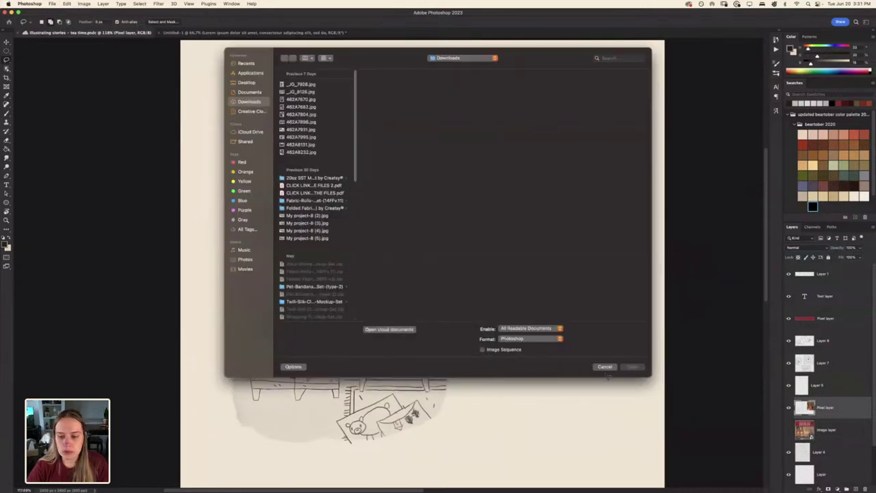
pyautogui.click(605, 368)
pyautogui.click(11, 22)
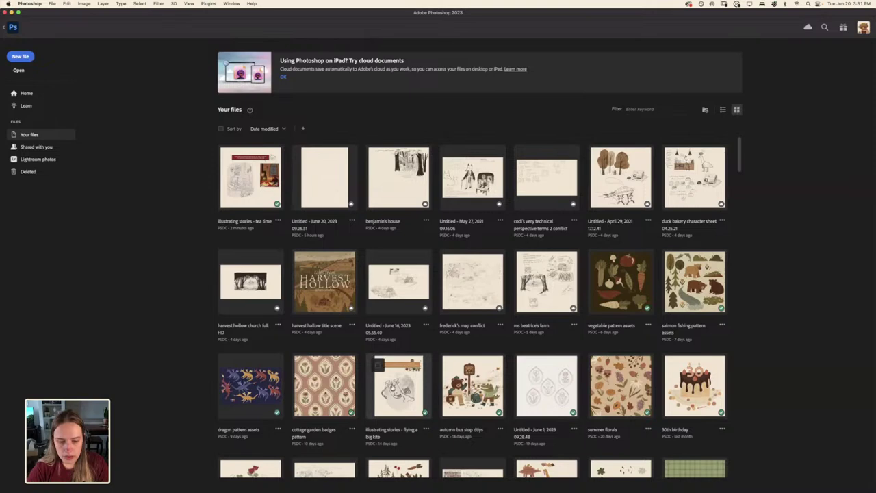
pyautogui.click(391, 385)
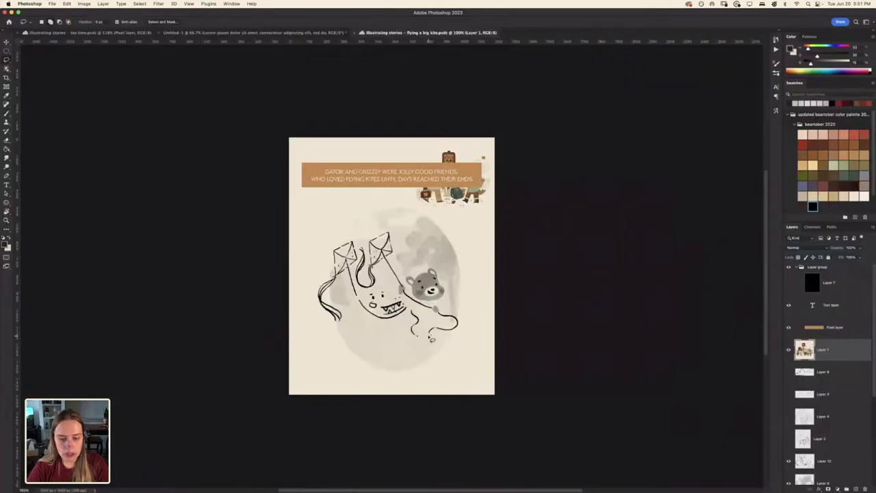
pyautogui.scroll(6, 431, 338)
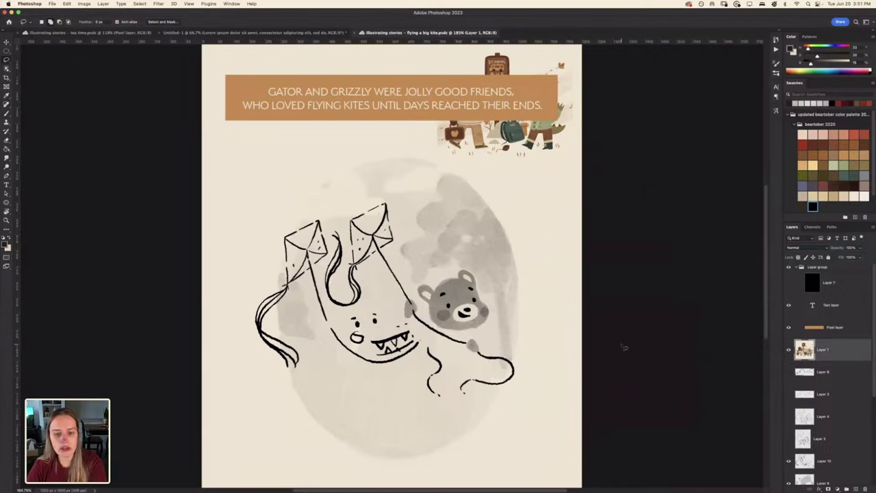
pyautogui.scroll(-2, 623, 347)
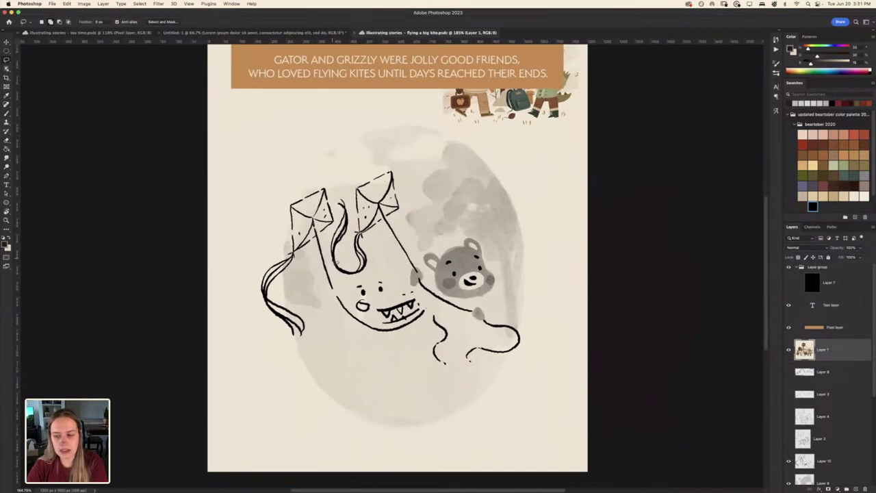
pyautogui.scroll(2, 608, 306)
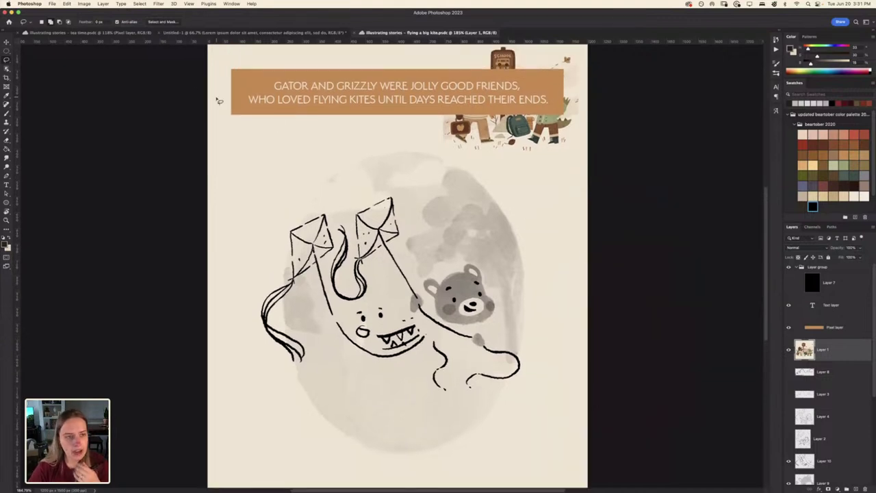
# In the tea time document, merge the layers from Layer 6 down to the pixel layer, and move Layer 4 directly beneath the merged layer
pyautogui.click(89, 32)
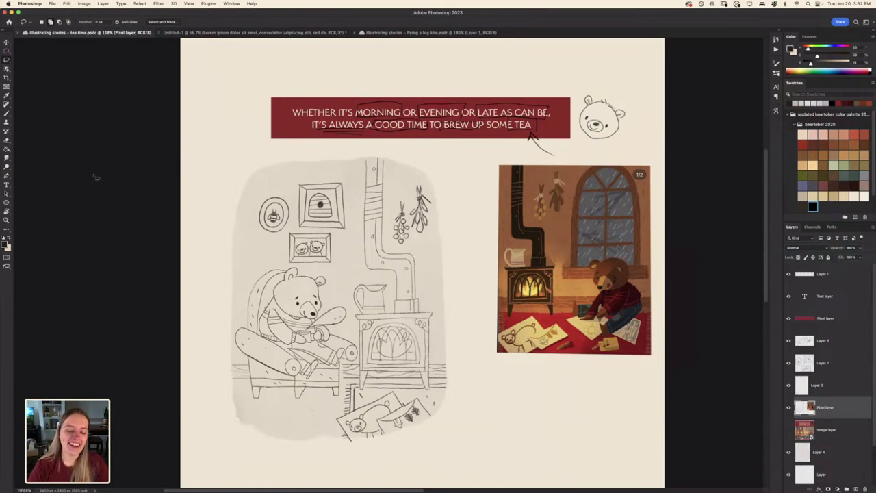
pyautogui.moveTo(388, 261); pyautogui.dragTo(414, 262)
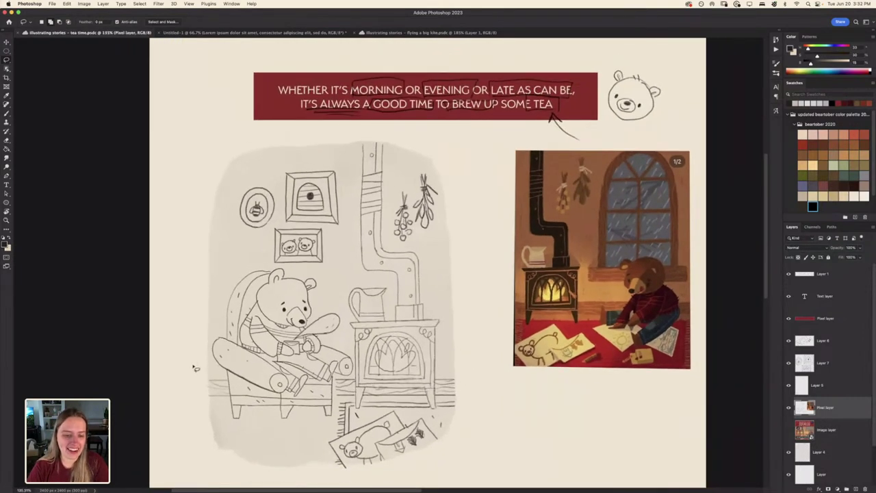
pyautogui.scroll(-2, 194, 370)
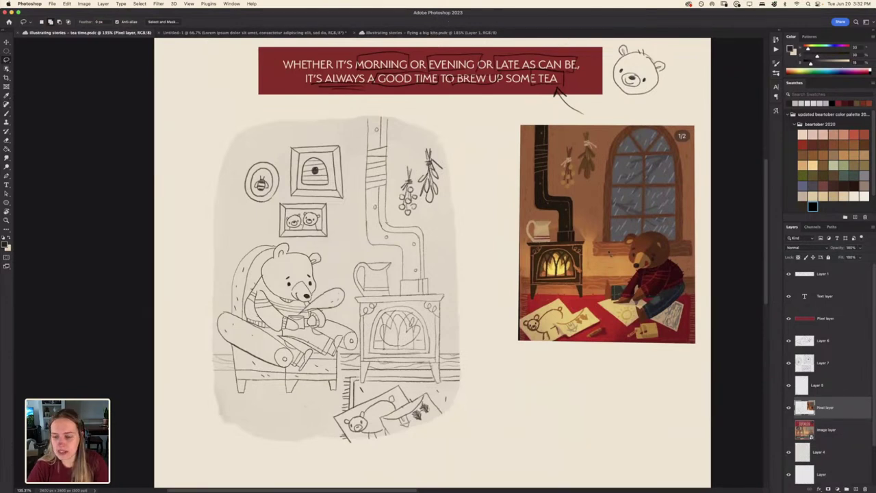
pyautogui.click(838, 344)
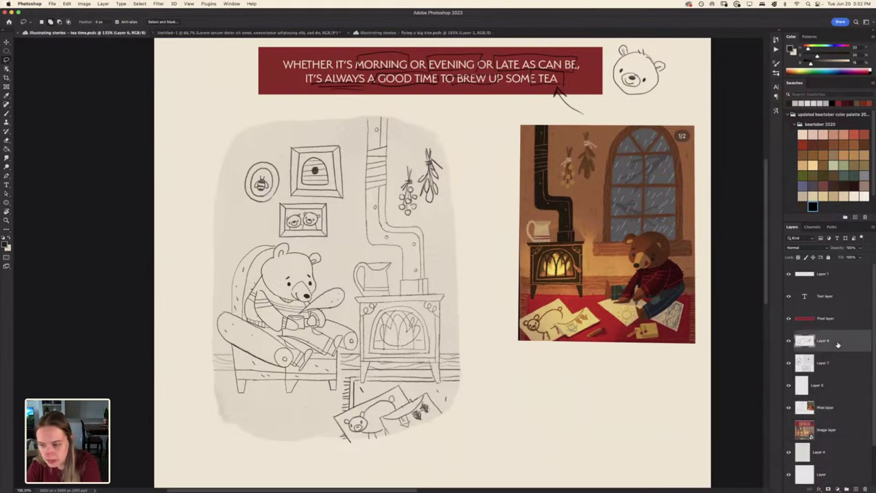
pyautogui.keyDown('shift'); pyautogui.click(841, 408); pyautogui.keyUp('shift')
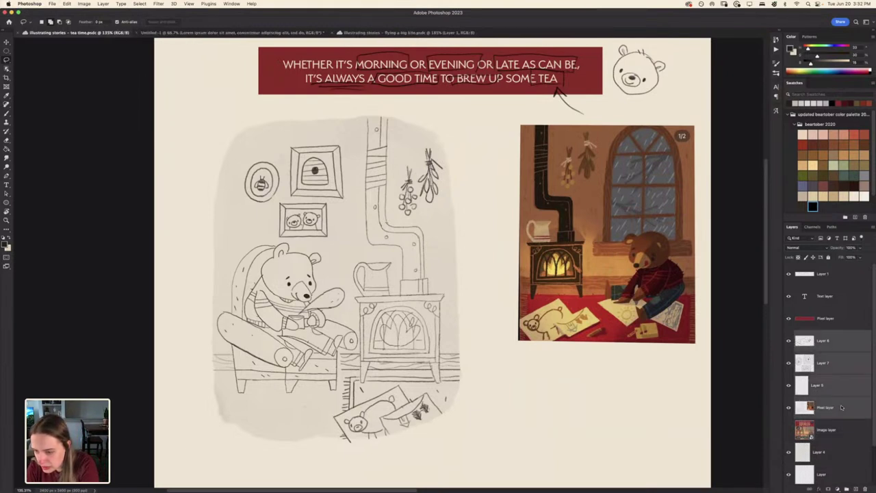
pyautogui.press('super+e')
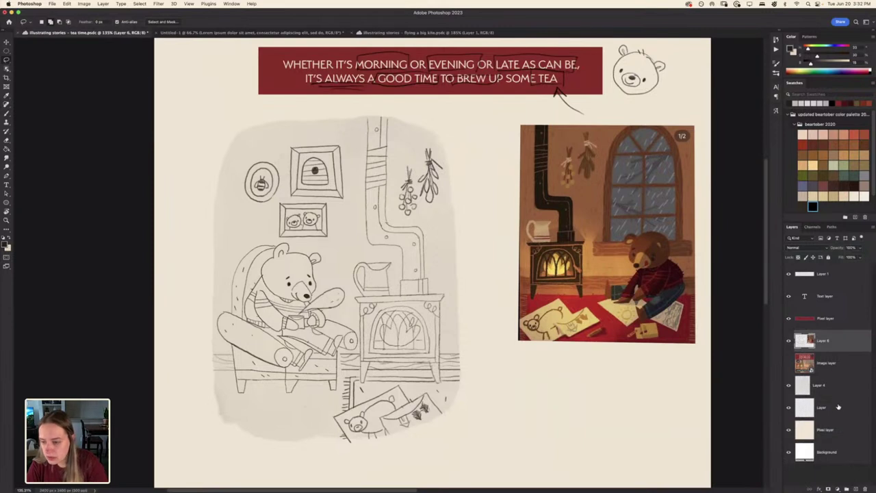
pyautogui.moveTo(841, 387); pyautogui.dragTo(835, 355)
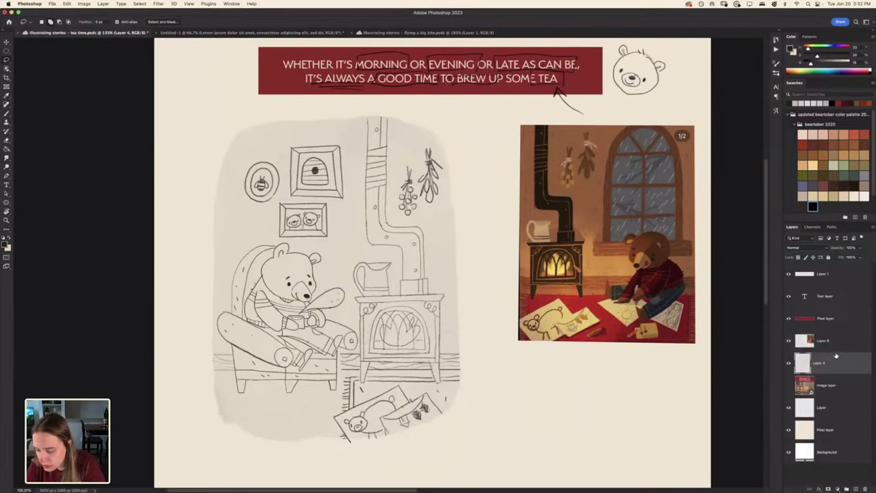
# Lasso the entire bear-and-stove sketch on the merged Layer 6 and cut and paste it in place onto its own layer
pyautogui.click(837, 348)
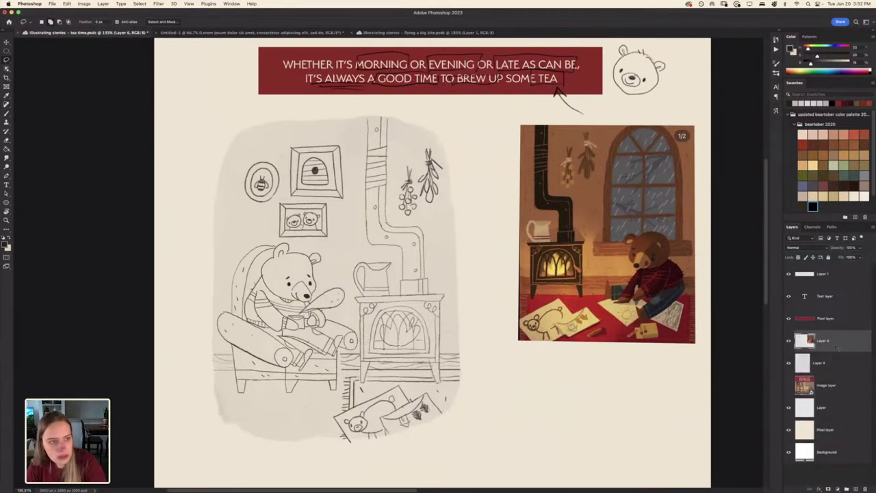
pyautogui.moveTo(248, 117)
pyautogui.mouseDown()
pyautogui.moveTo(216, 132)
pyautogui.moveTo(193, 262)
pyautogui.moveTo(204, 426)
pyautogui.moveTo(308, 462)
pyautogui.moveTo(445, 438)
pyautogui.moveTo(483, 374)
pyautogui.moveTo(483, 194)
pyautogui.moveTo(367, 108)
pyautogui.moveTo(278, 106)
pyautogui.mouseUp()
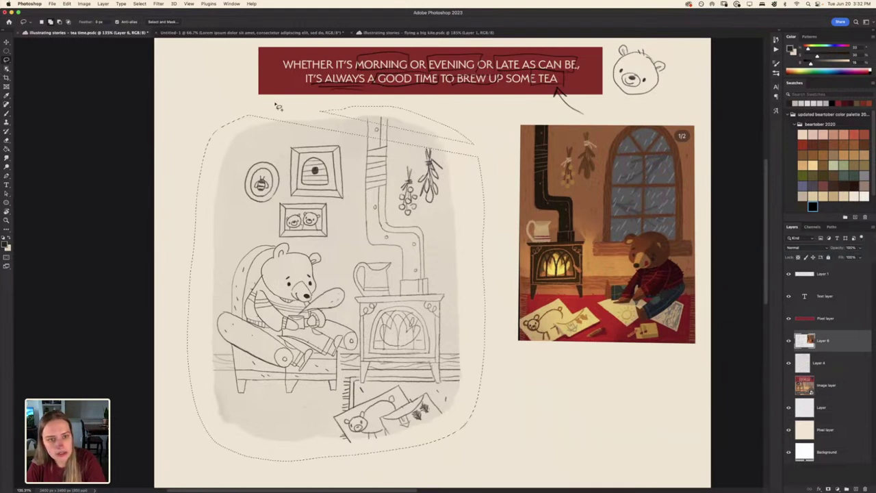
pyautogui.moveTo(381, 111)
pyautogui.mouseDown()
pyautogui.moveTo(360, 108)
pyautogui.moveTo(256, 149)
pyautogui.moveTo(504, 171)
pyautogui.mouseUp()
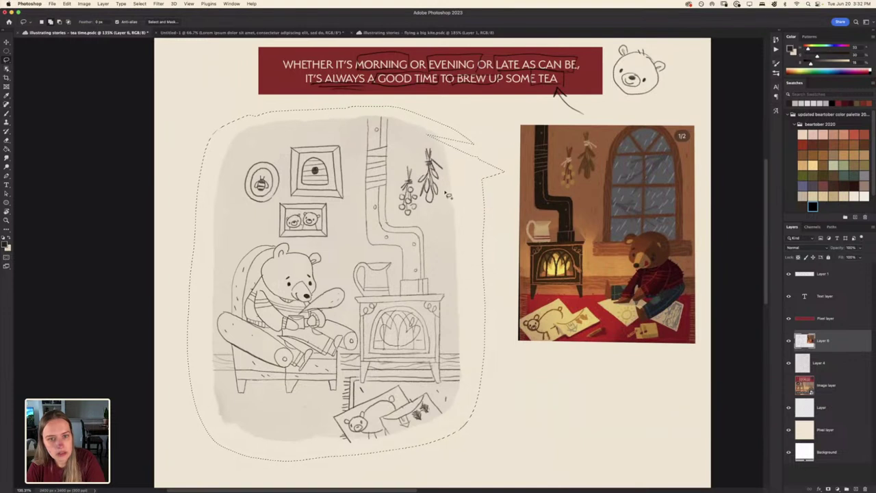
pyautogui.moveTo(452, 130); pyautogui.dragTo(457, 162)
pyautogui.press('super+x')
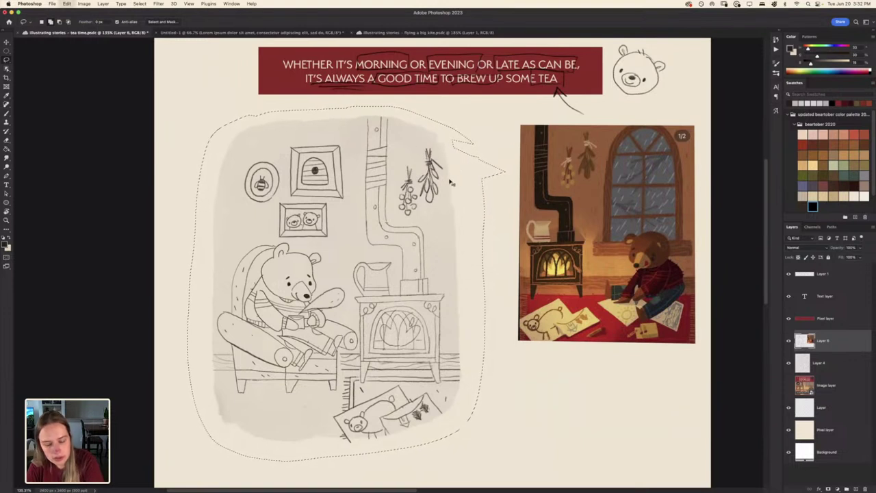
pyautogui.press('super+v')
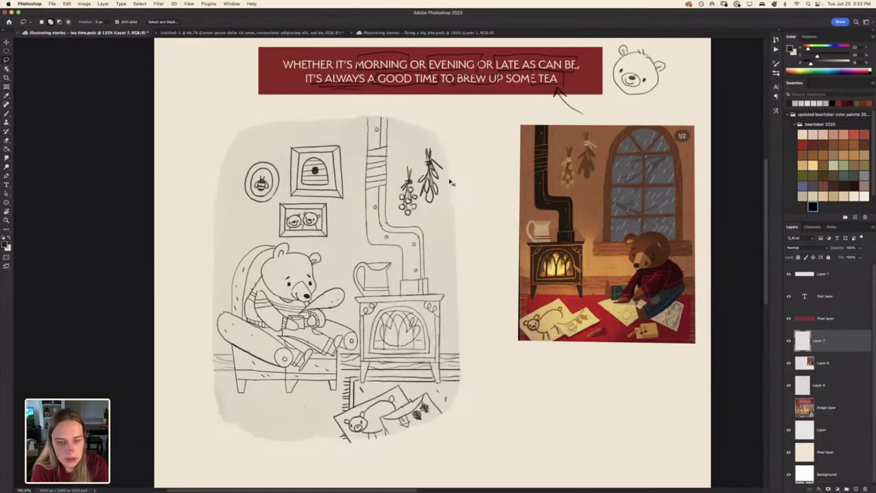
# Clear the remnants within the sketch area from Layer 6, keeping the painted reference picture, and remove the selection
pyautogui.click(825, 365)
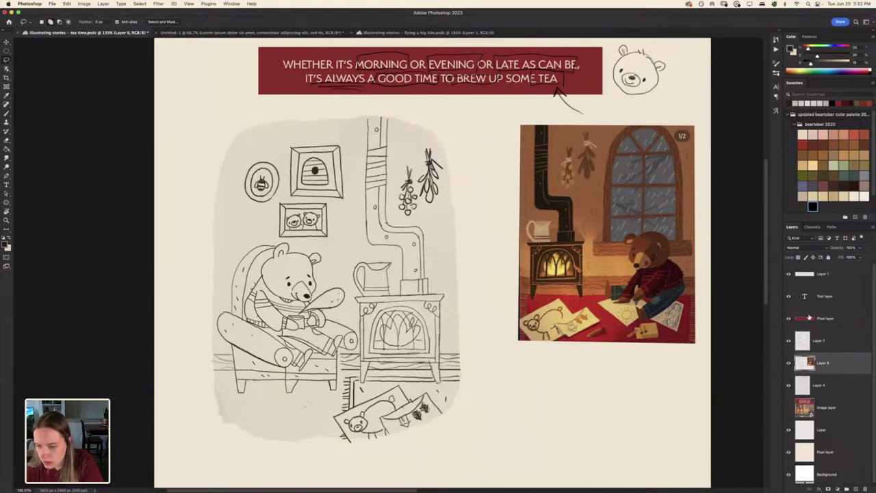
pyautogui.moveTo(387, 107)
pyautogui.mouseDown()
pyautogui.moveTo(211, 142)
pyautogui.moveTo(246, 467)
pyautogui.moveTo(489, 336)
pyautogui.moveTo(387, 108)
pyautogui.mouseUp()
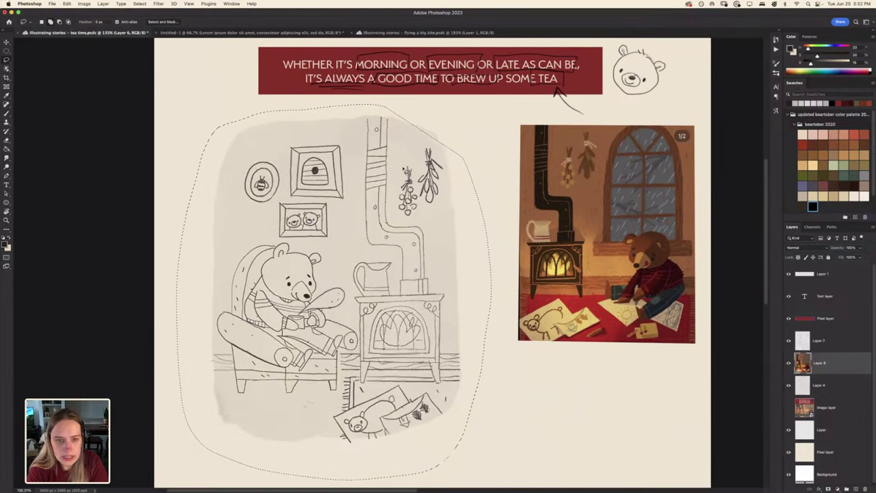
pyautogui.click(139, 3)
pyautogui.click(141, 23)
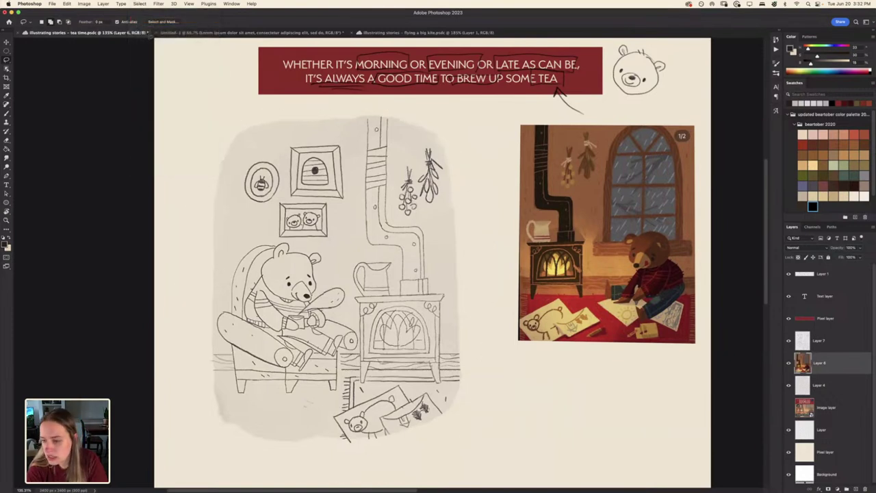
# Move Layer 4 above Layer 6 and group it with the sketch layer, Layer 7
pyautogui.moveTo(811, 392); pyautogui.dragTo(811, 375)
pyautogui.click(830, 346)
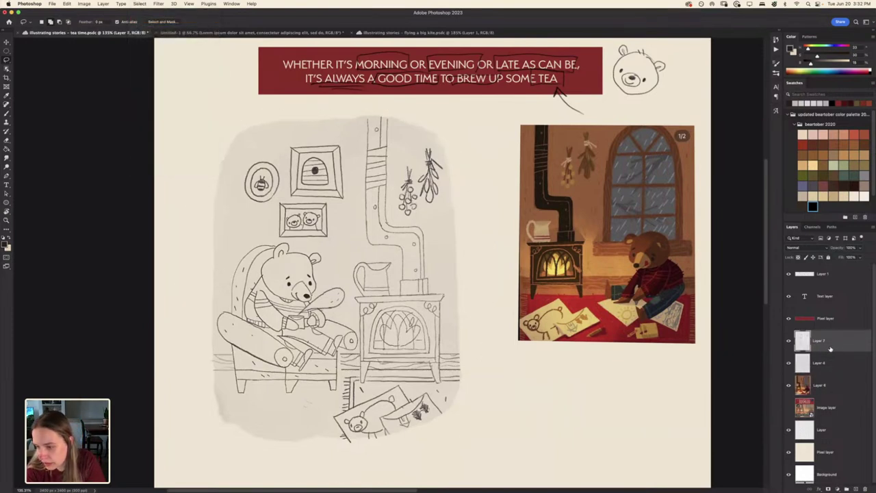
pyautogui.keyDown('shift'); pyautogui.click(838, 364); pyautogui.keyUp('shift')
pyautogui.press('super+g')
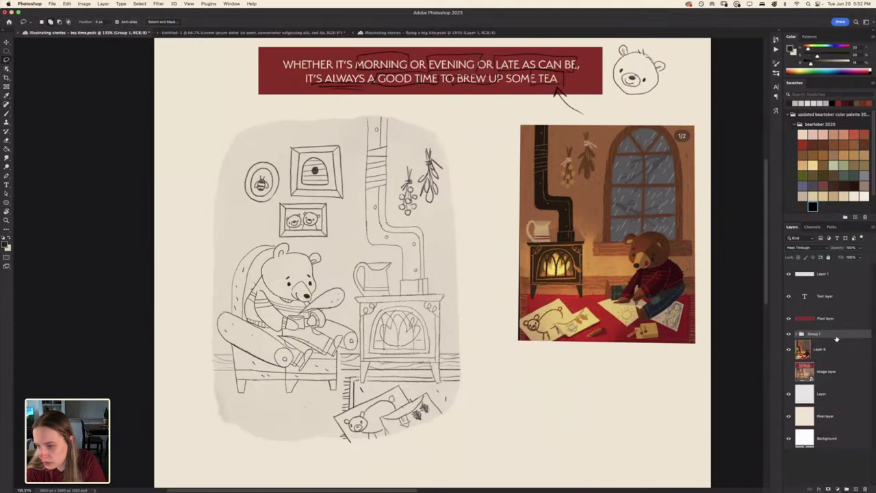
# Copy the sketch group into the Untitled-1 spread and enlarge it to about 146% so it fills the page opposite the text
pyautogui.moveTo(836, 338); pyautogui.dragTo(330, 249)
pyautogui.click(502, 272)
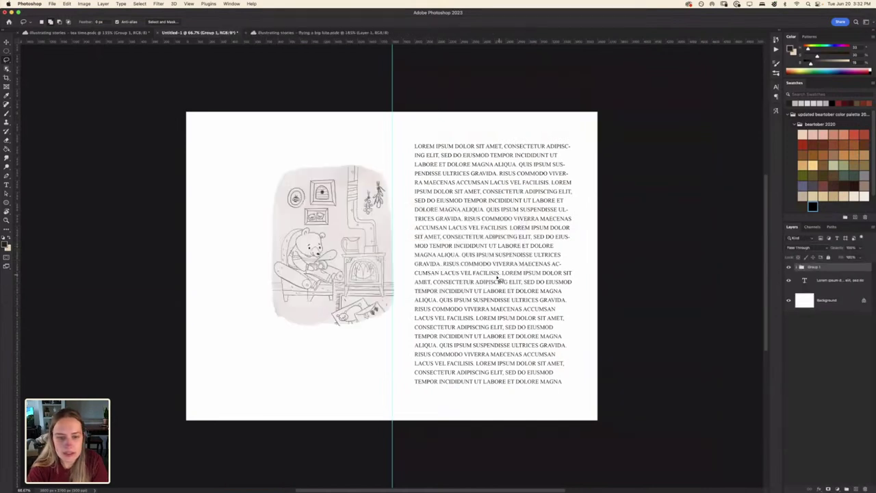
pyautogui.press('super+t')
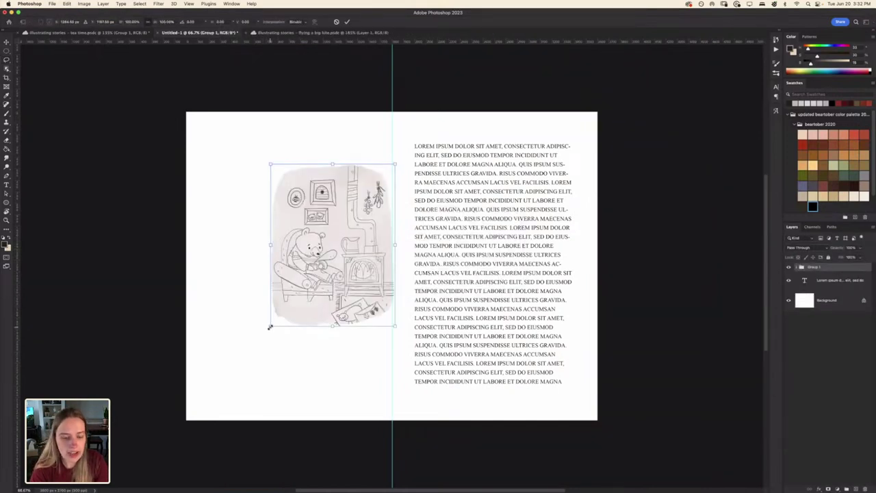
pyautogui.moveTo(271, 326); pyautogui.dragTo(258, 304)
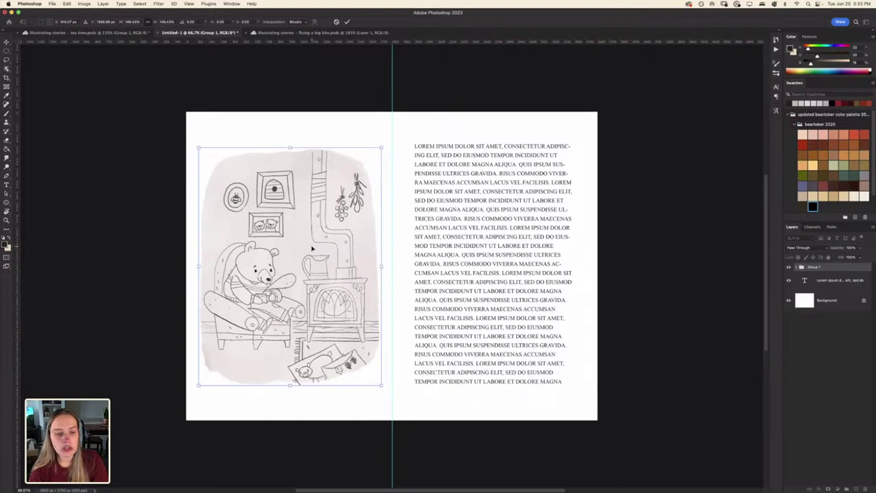
pyautogui.moveTo(259, 258); pyautogui.dragTo(258, 258)
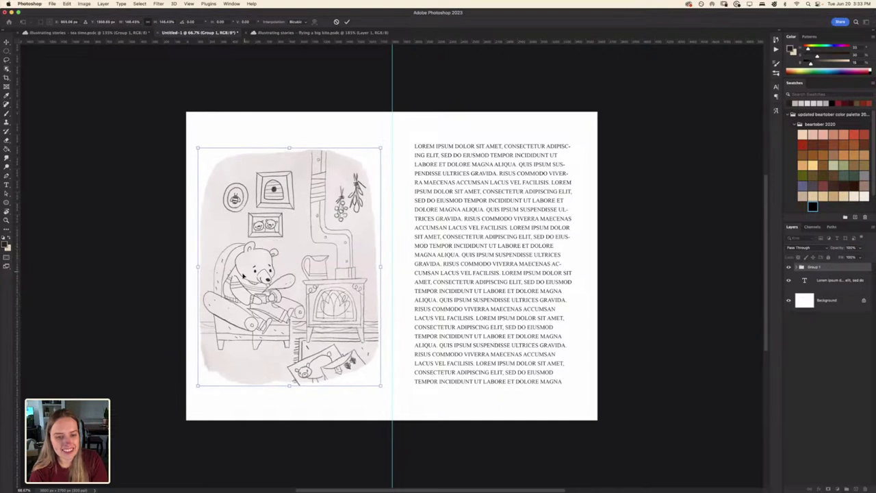
pyautogui.press('Return')
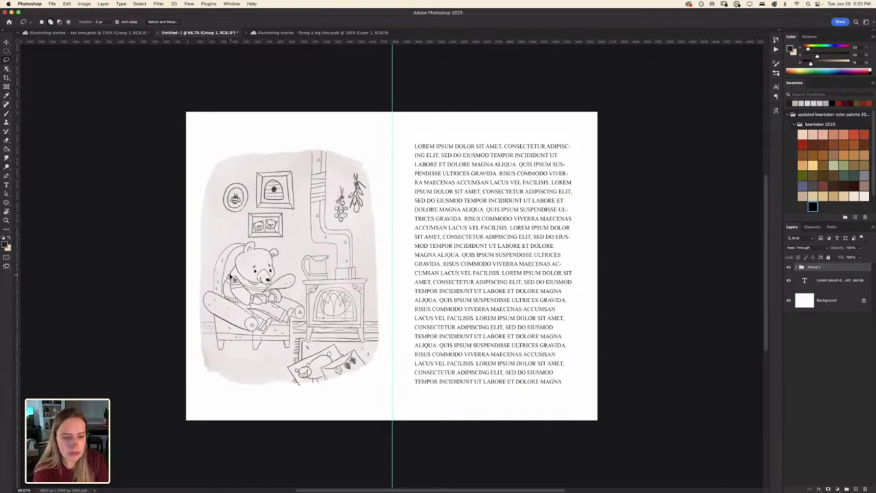
# Nudge the bear illustration group slightly down on its page
pyautogui.press('super+t')
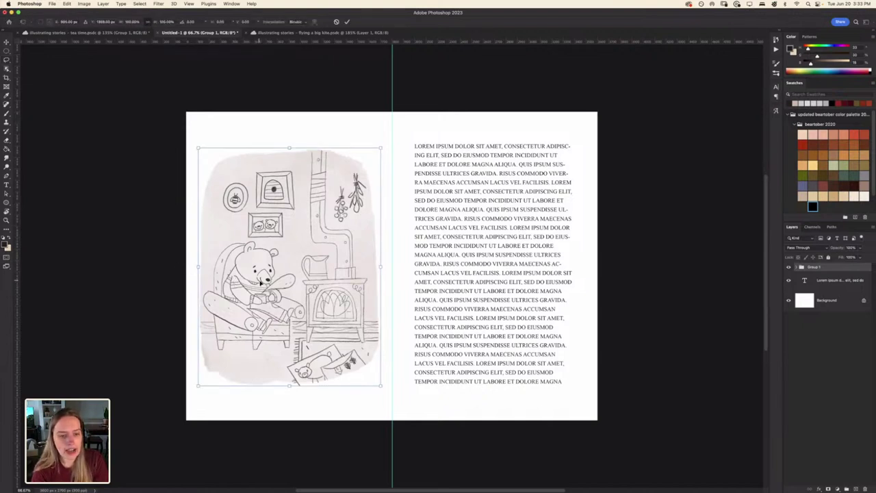
pyautogui.moveTo(258, 283); pyautogui.dragTo(255, 286)
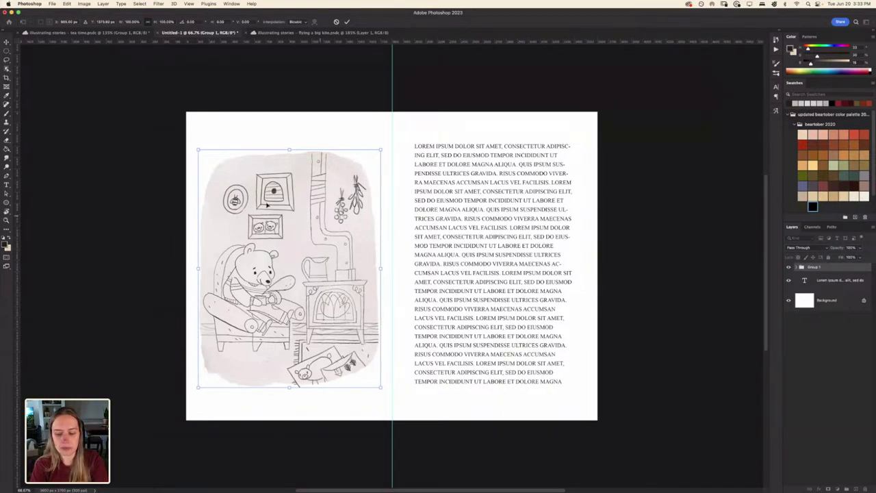
pyautogui.press('Return')
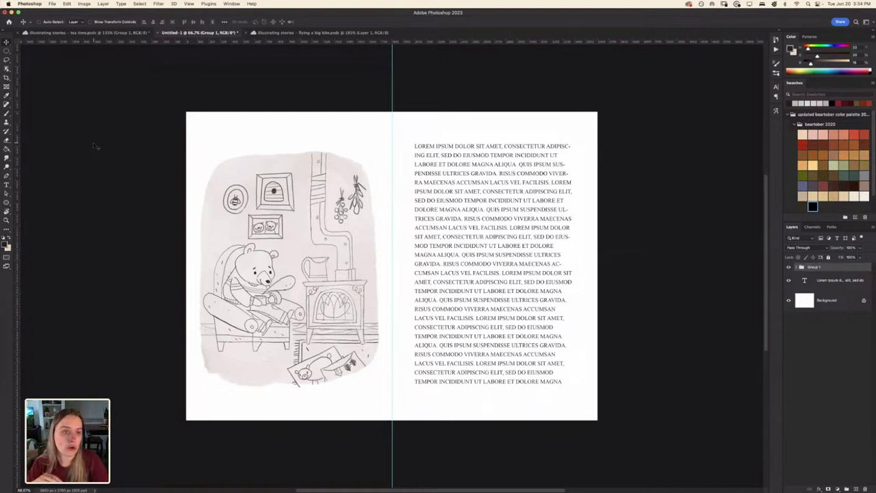
# Compare the tea time sketch with the flying a big kite sketch
pyautogui.click(87, 33)
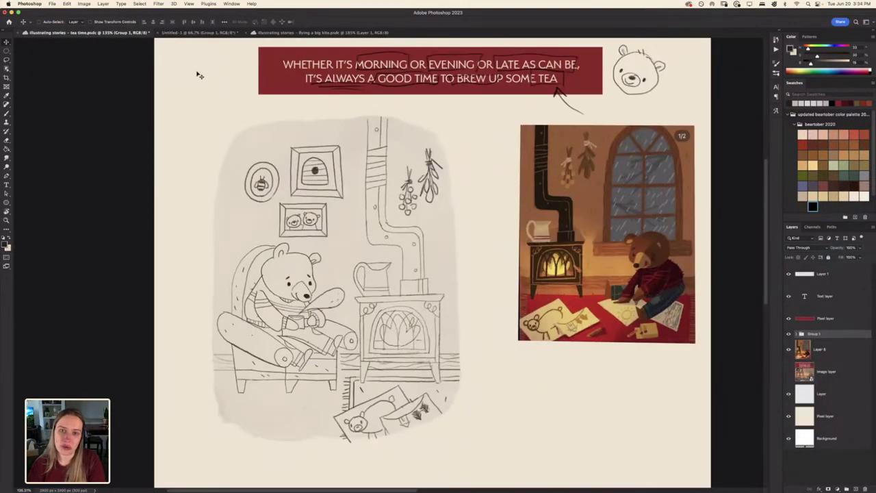
pyautogui.click(279, 33)
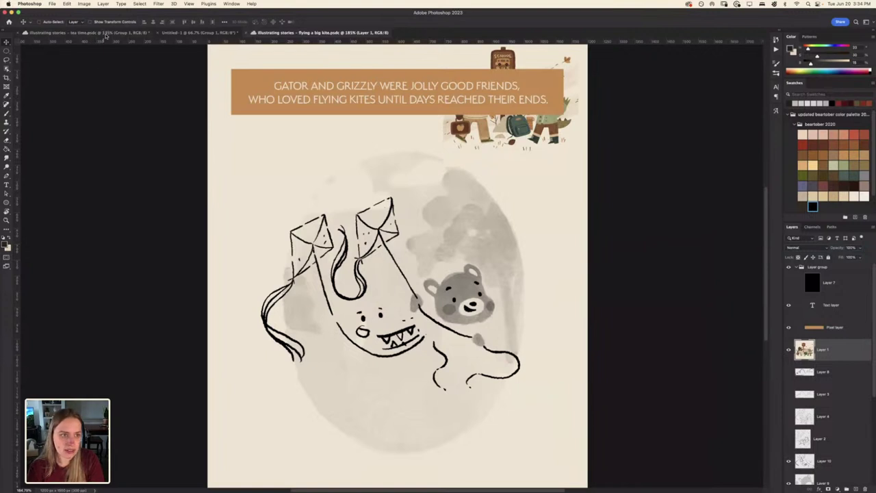
# In the tea time document, expand Group 1 to access the sketch layers and hide the Layer 6 reference painting
pyautogui.click(106, 33)
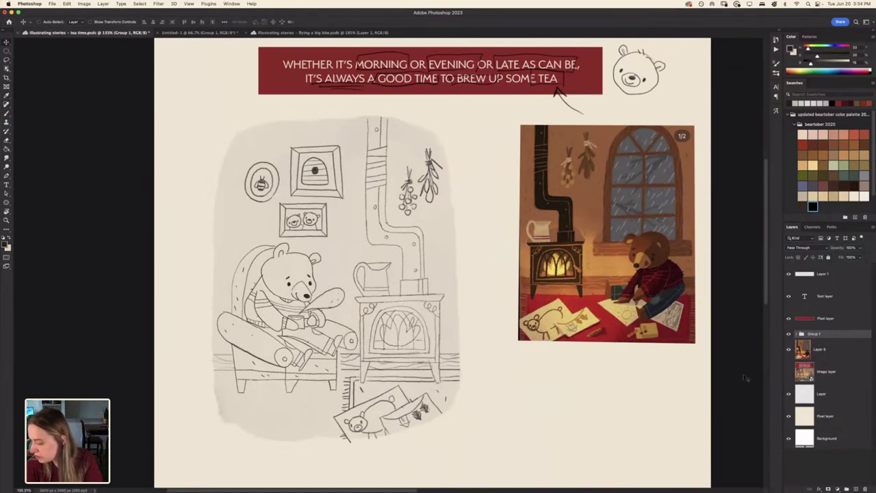
pyautogui.click(797, 334)
pyautogui.click(836, 353)
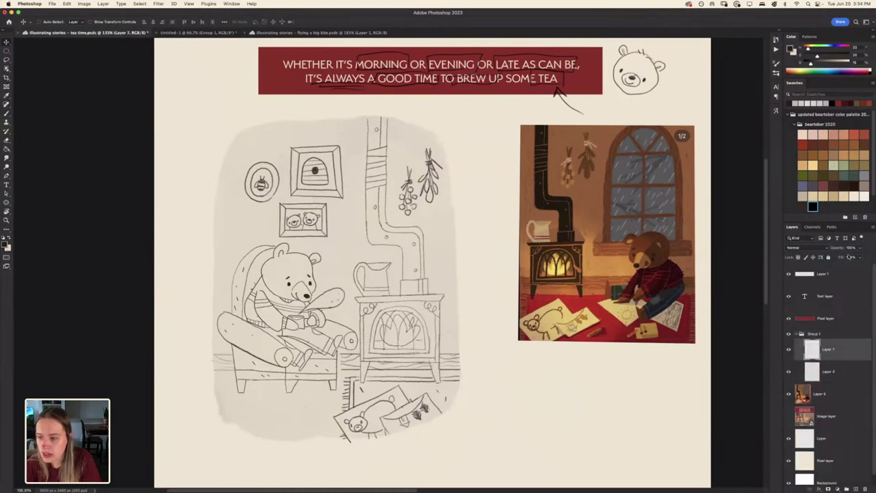
pyautogui.click(860, 248)
pyautogui.moveTo(860, 257)
pyautogui.mouseDown()
pyautogui.moveTo(848, 258)
pyautogui.moveTo(861, 260)
pyautogui.mouseUp()
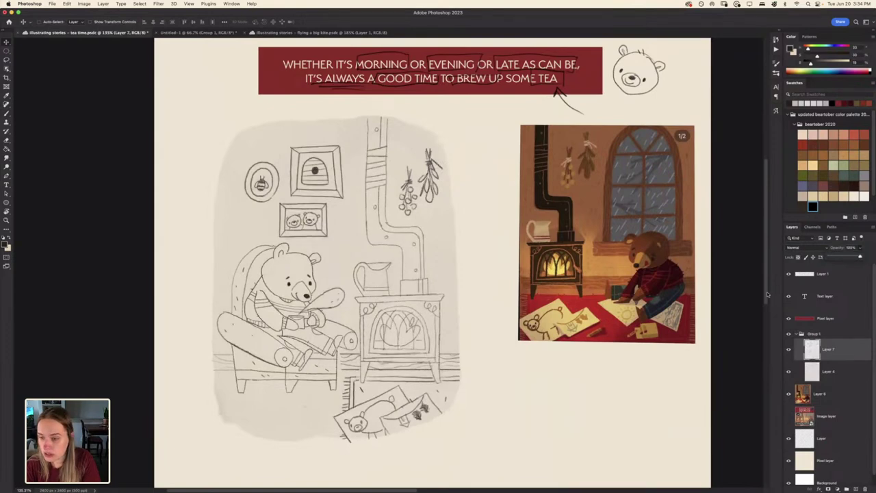
pyautogui.scroll(3, 440, 316)
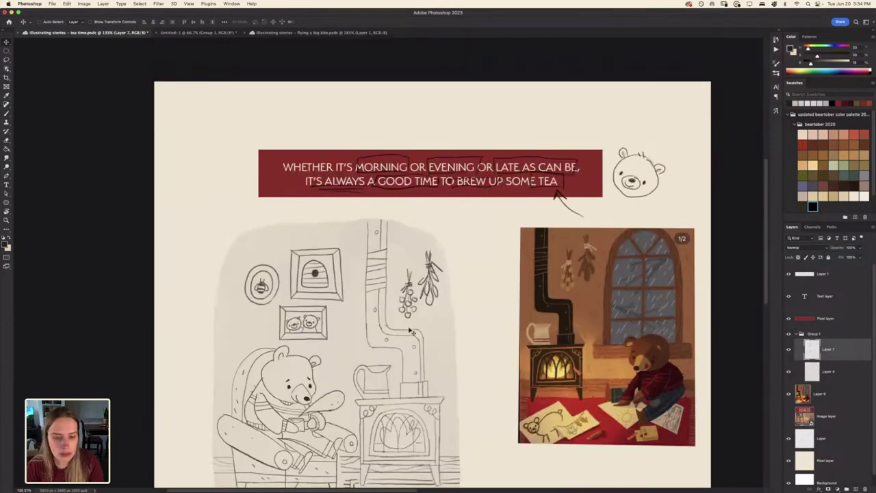
pyautogui.scroll(-3, 411, 332)
pyautogui.scroll(-3, 602, 320)
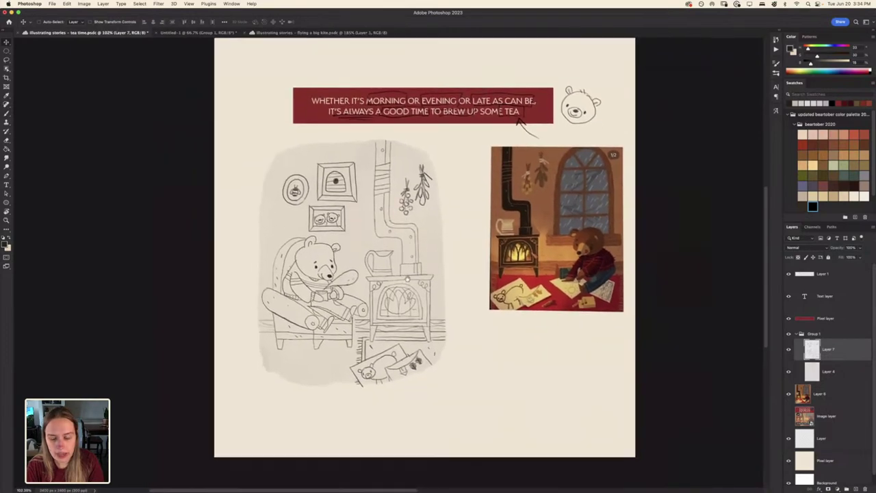
pyautogui.click(788, 394)
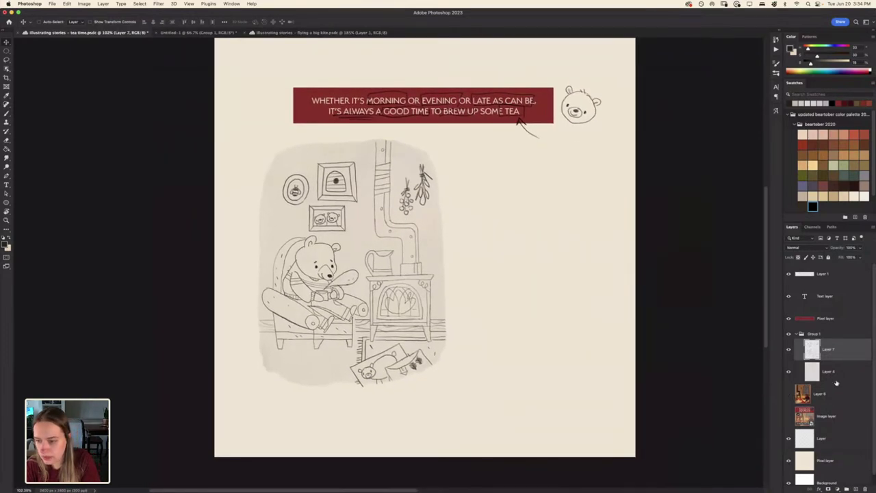
# Enlarge the Group 1 sketch to about 127% and center it on the page below the red text banner
pyautogui.click(839, 337)
pyautogui.hotkey('ctrl', 't')
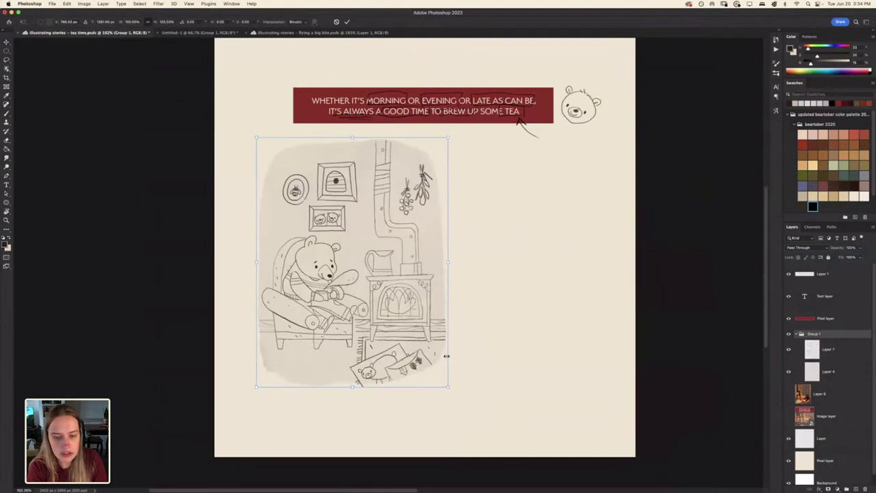
pyautogui.moveTo(450, 389); pyautogui.dragTo(506, 461)
pyautogui.moveTo(403, 340); pyautogui.dragTo(441, 326)
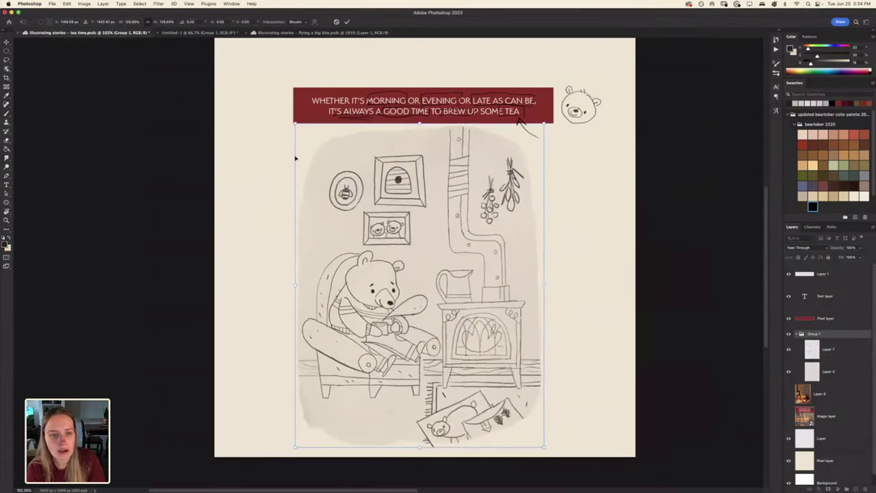
pyautogui.moveTo(295, 124); pyautogui.dragTo(301, 130)
pyautogui.moveTo(379, 270); pyautogui.dragTo(375, 273)
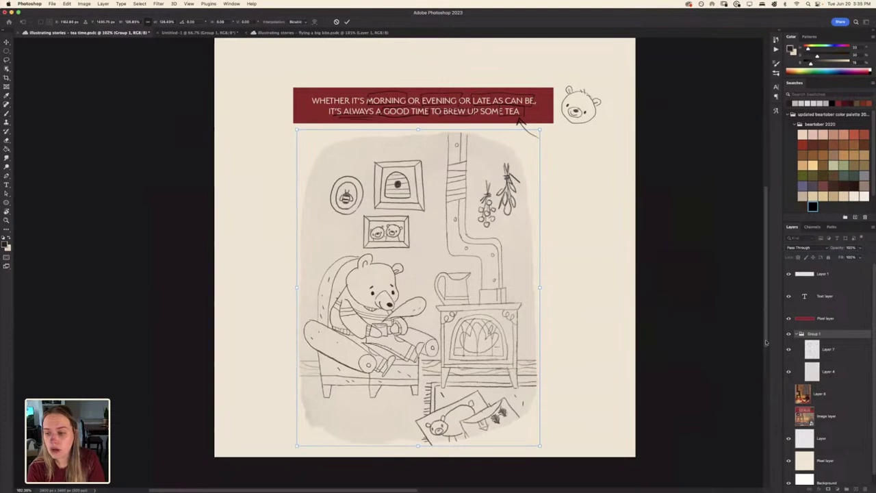
pyautogui.press('Return')
# Select Layer 1, the text layer and the red banner's pixel layer together and move them up near the page's upper edge
pyautogui.click(831, 323)
pyautogui.keyDown('shift'); pyautogui.click(842, 302); pyautogui.keyUp('shift')
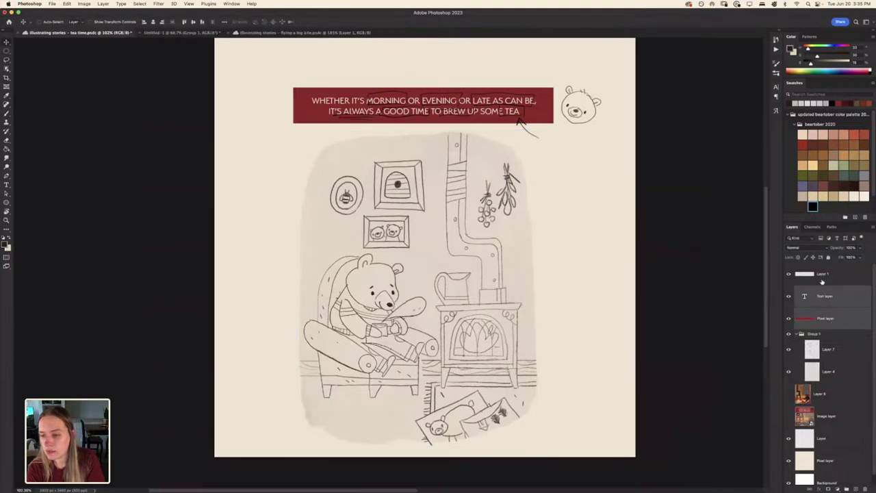
pyautogui.keyDown('shift'); pyautogui.click(822, 281); pyautogui.keyUp('shift')
pyautogui.click(788, 274)
pyautogui.click(788, 275)
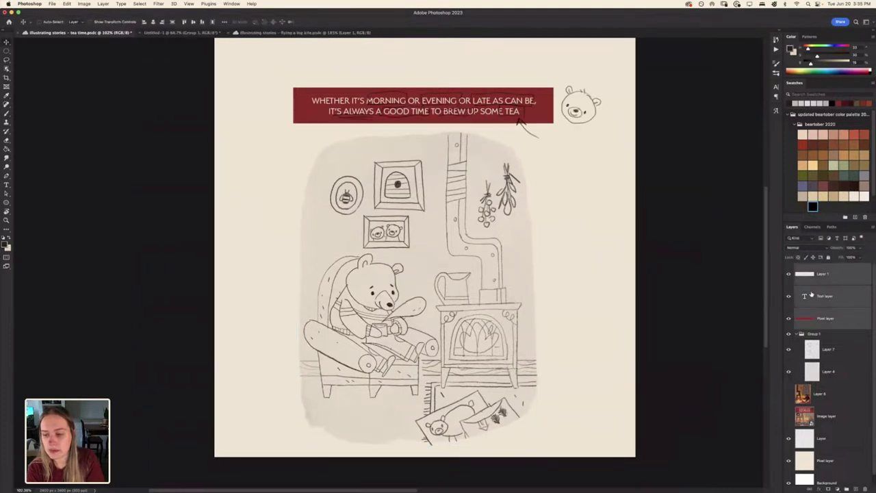
pyautogui.keyDown('shift'); pyautogui.click(825, 318); pyautogui.keyUp('shift')
pyautogui.press('super+t')
pyautogui.moveTo(411, 84); pyautogui.dragTo(398, 69)
pyautogui.scroll(3, 380, 160)
pyautogui.moveTo(391, 120); pyautogui.dragTo(403, 94)
pyautogui.press('Return')
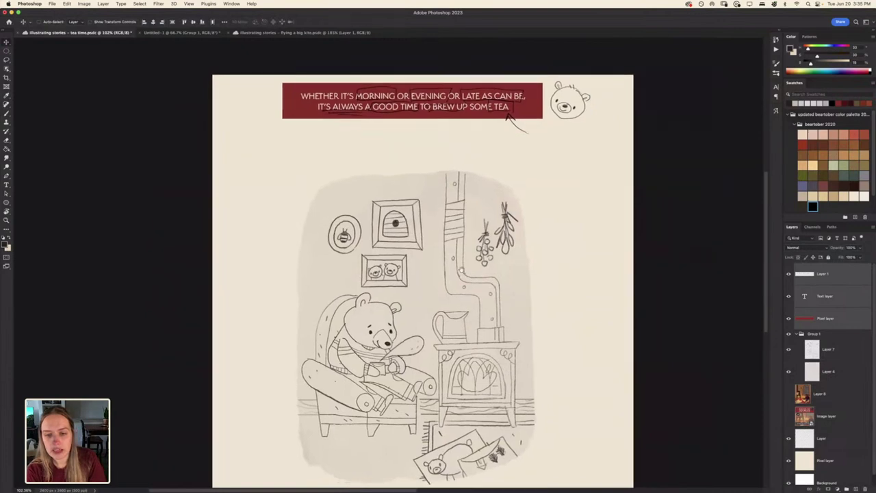
# Enlarge the Group 1 sketch by about another 10% and reposition it centrally in the space below the banner
pyautogui.scroll(-2, 423, 274)
pyautogui.click(815, 334)
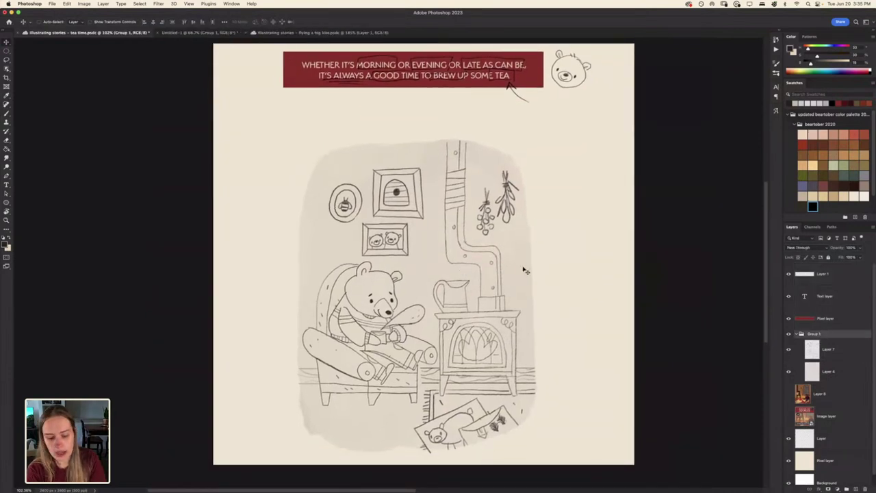
pyautogui.hotkey('ctrl', 't')
pyautogui.moveTo(539, 137); pyautogui.dragTo(567, 104)
pyautogui.moveTo(392, 258); pyautogui.dragTo(387, 248)
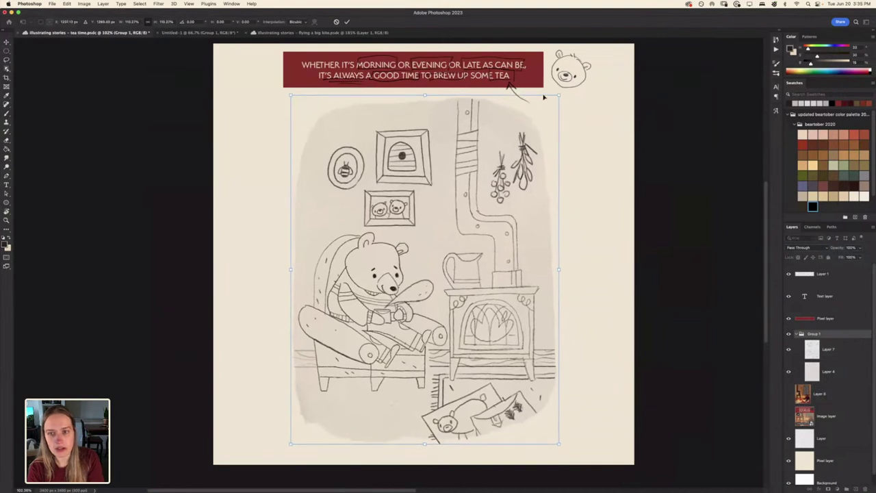
pyautogui.moveTo(560, 94); pyautogui.dragTo(562, 91)
pyautogui.moveTo(417, 231); pyautogui.dragTo(408, 240)
pyautogui.press('Return')
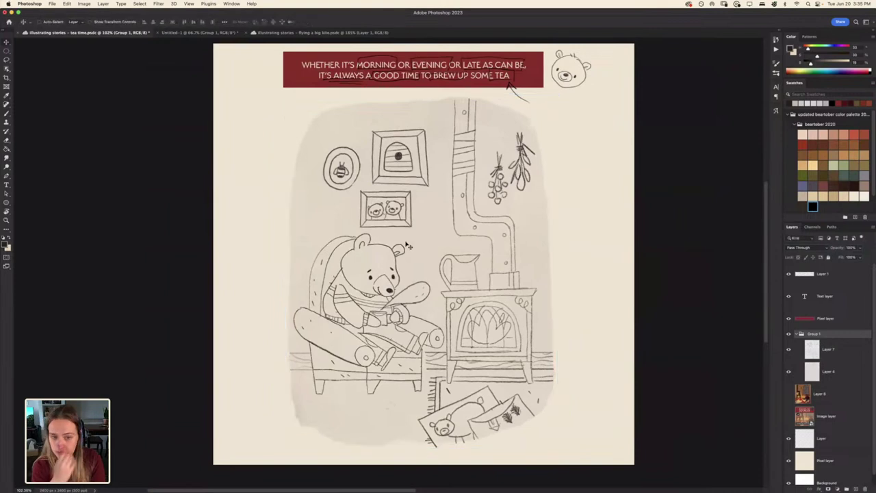
# Lower the opacity of Layer 7 to 41% and add a new layer above it
pyautogui.click(846, 355)
pyautogui.click(860, 249)
pyautogui.moveTo(859, 255); pyautogui.dragTo(847, 261)
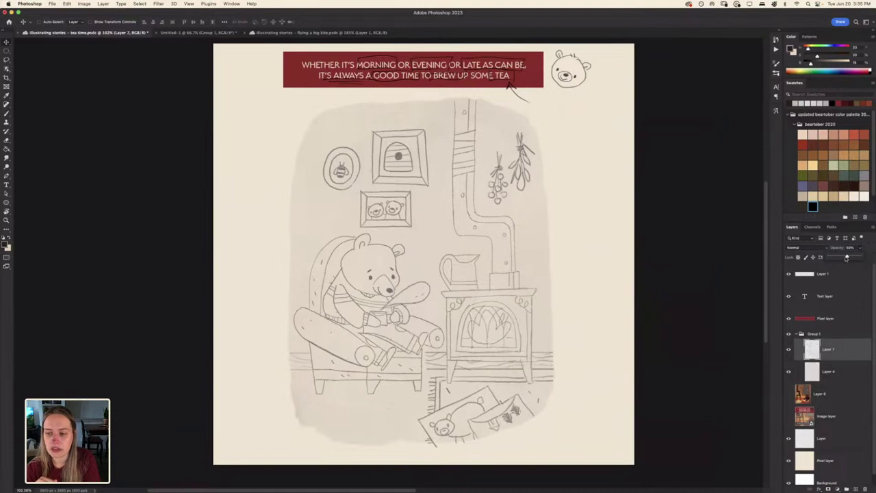
pyautogui.moveTo(844, 257); pyautogui.dragTo(841, 258)
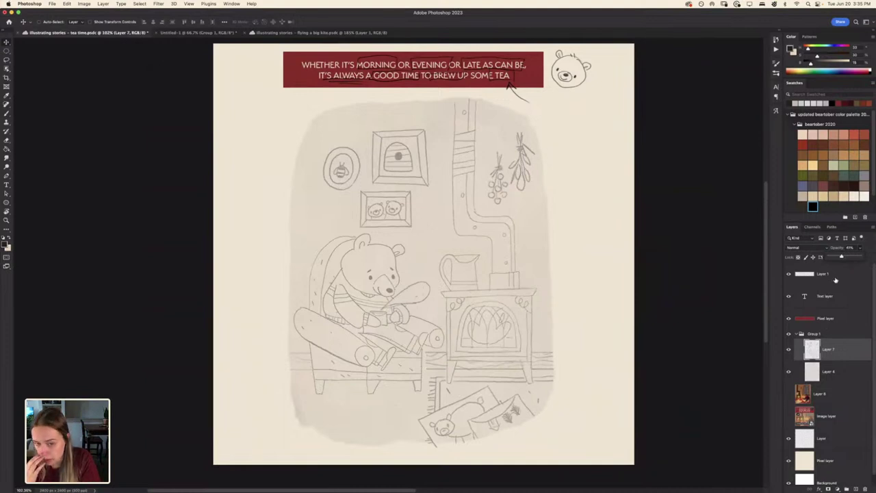
pyautogui.click(856, 489)
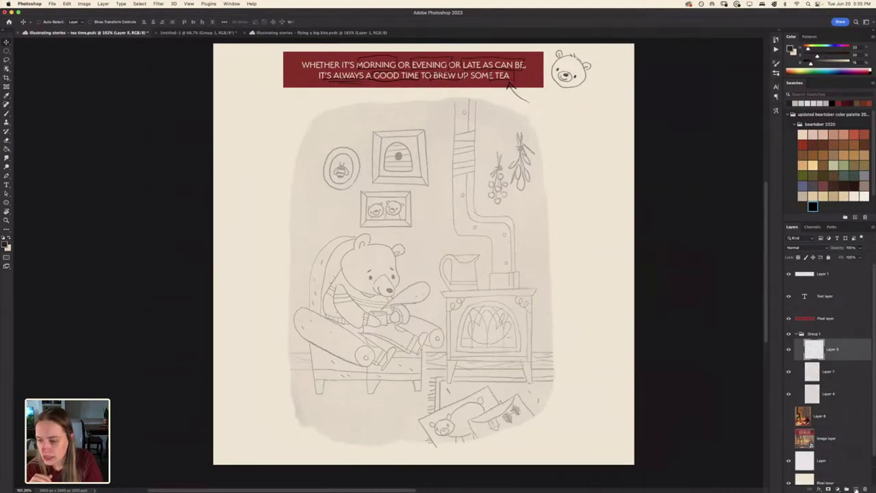
# Choose the Kyle's Paintbox Gouache Perfecto brush for painting on the new layer
pyautogui.press('b')
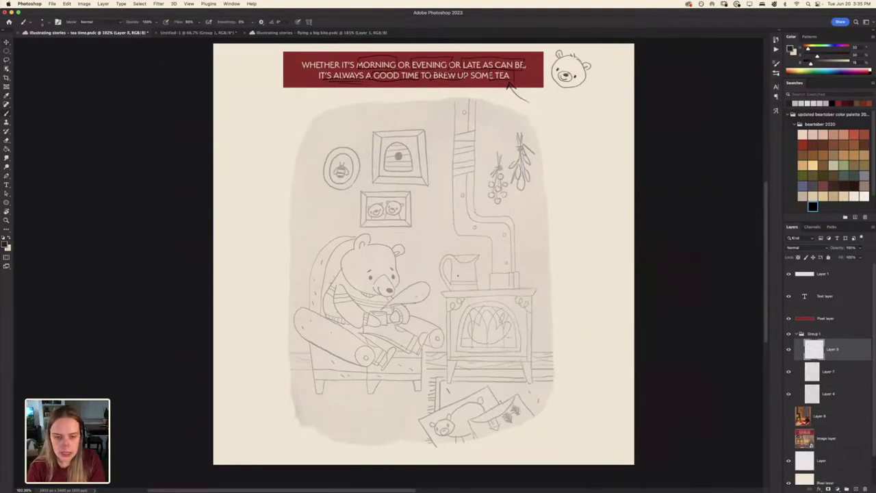
pyautogui.rightClick(455, 268)
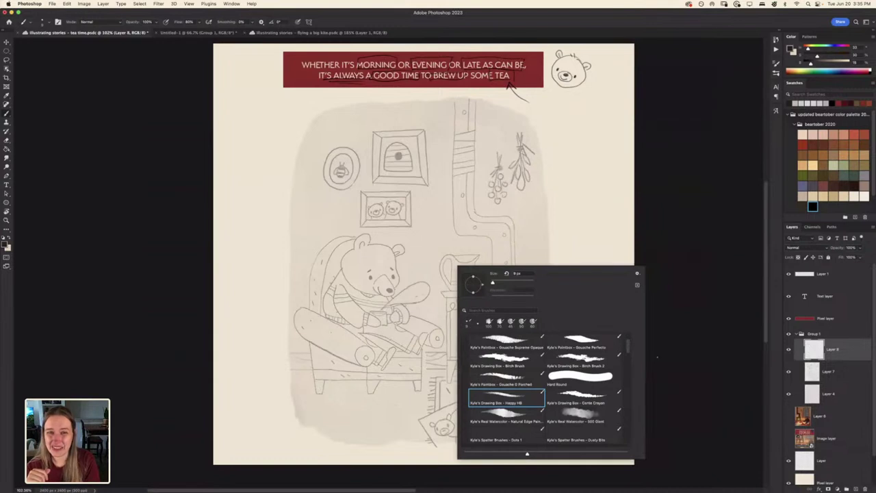
pyautogui.click(661, 354)
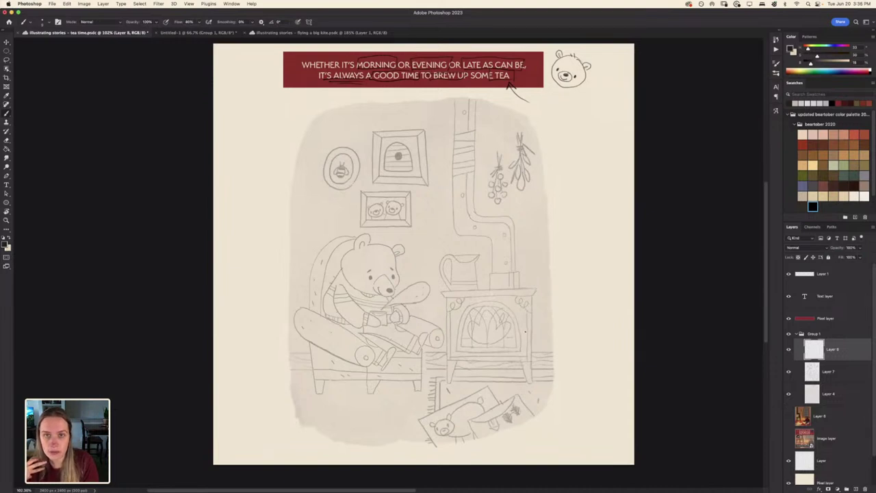
pyautogui.rightClick(524, 333)
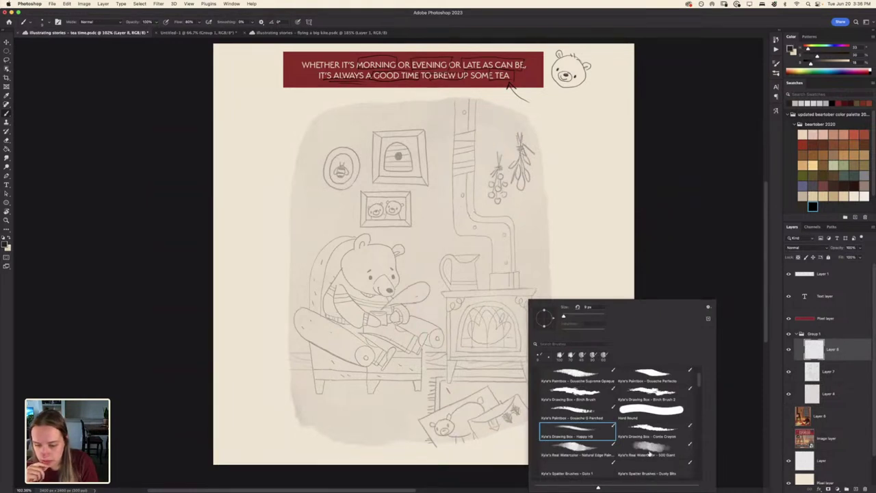
pyautogui.scroll(2, 698, 385)
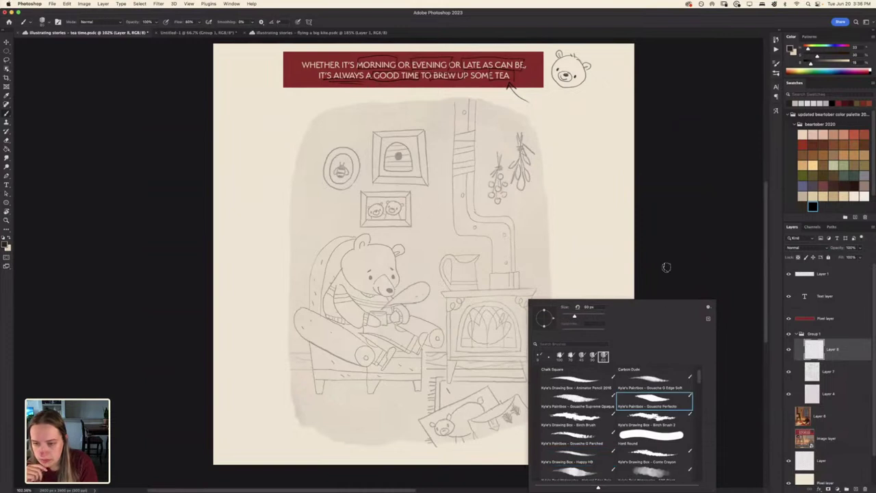
# Try out the gouache brush with loose freehand strokes across the sketch and undo them
pyautogui.moveTo(497, 253); pyautogui.dragTo(503, 334)
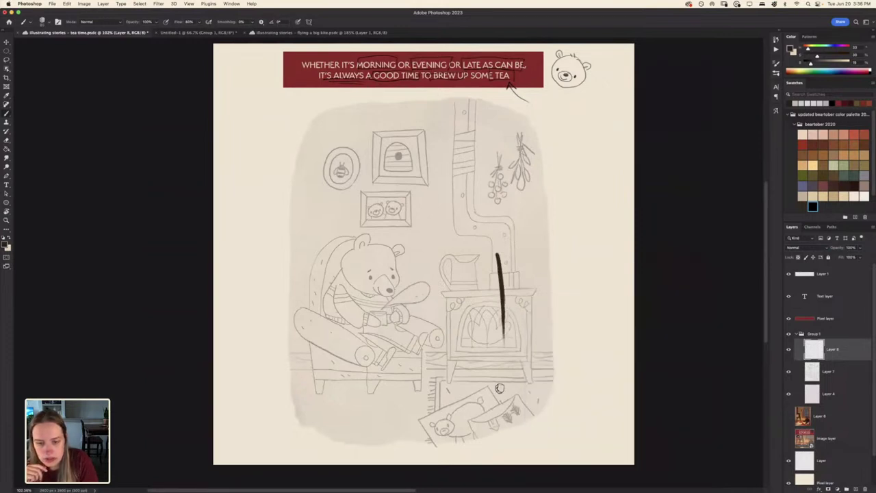
pyautogui.moveTo(499, 393)
pyautogui.mouseDown()
pyautogui.moveTo(489, 235)
pyautogui.moveTo(469, 176)
pyautogui.mouseUp()
pyautogui.moveTo(489, 322)
pyautogui.mouseDown()
pyautogui.moveTo(469, 276)
pyautogui.moveTo(447, 295)
pyautogui.moveTo(405, 200)
pyautogui.moveTo(312, 202)
pyautogui.mouseUp()
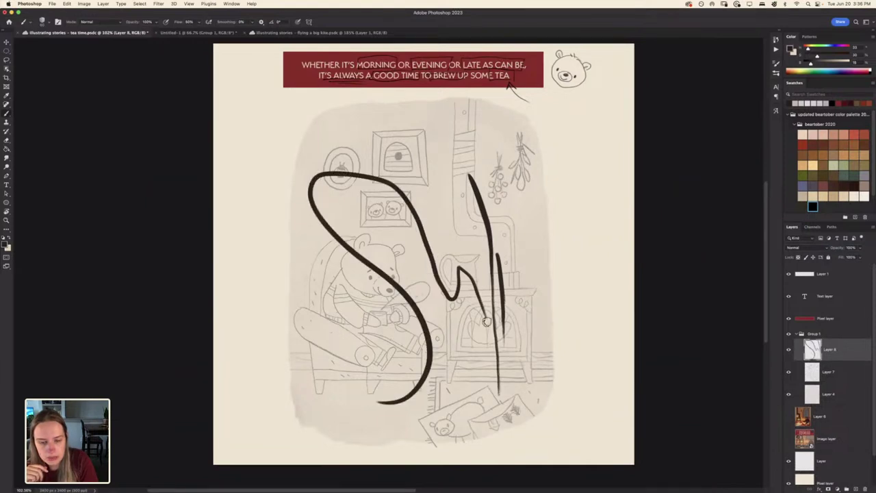
pyautogui.moveTo(479, 306)
pyautogui.mouseDown()
pyautogui.moveTo(458, 326)
pyautogui.moveTo(429, 331)
pyautogui.moveTo(423, 249)
pyautogui.moveTo(470, 226)
pyautogui.mouseUp()
pyautogui.press('super+z')
pyautogui.press('super+z')
pyautogui.press('super+z')
pyautogui.press('super+z')
pyautogui.press('super+z')
pyautogui.press('super+z')
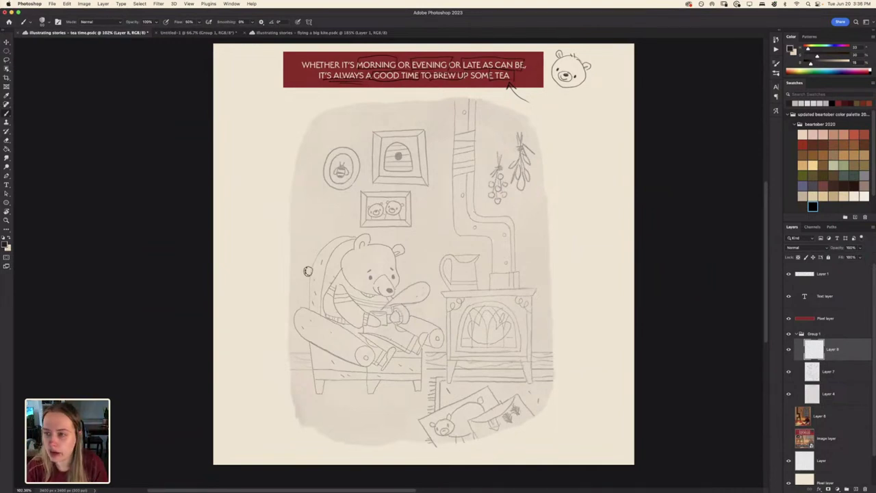
# Paint the lower vertical section of the stovepipe solid black on Layer 8, directly above the stove
pyautogui.press('r')
pyautogui.moveTo(147, 316); pyautogui.dragTo(157, 263)
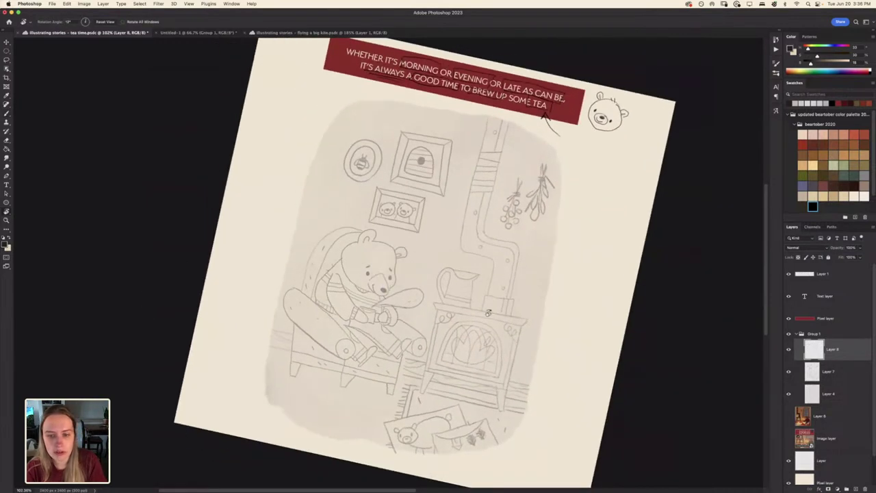
pyautogui.press('super+plus')
pyautogui.moveTo(453, 371)
pyautogui.mouseDown()
pyautogui.moveTo(367, 289)
pyautogui.moveTo(380, 362)
pyautogui.mouseUp()
pyautogui.press('b')
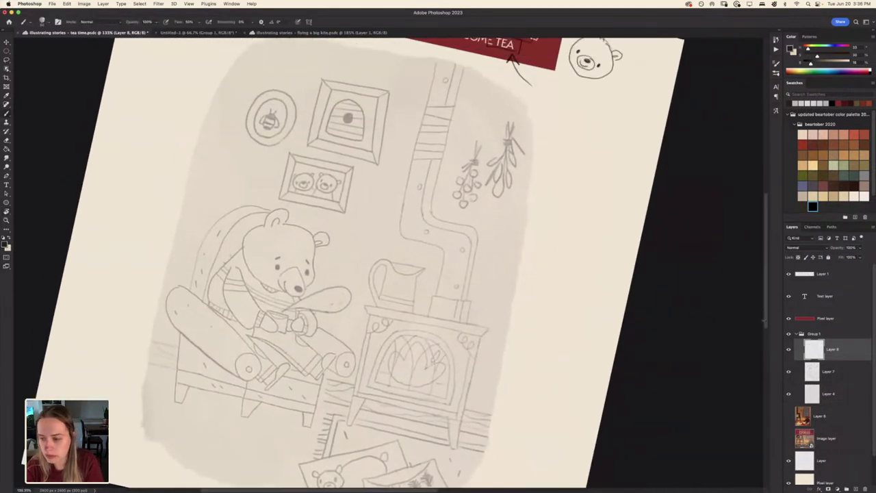
pyautogui.click(789, 350)
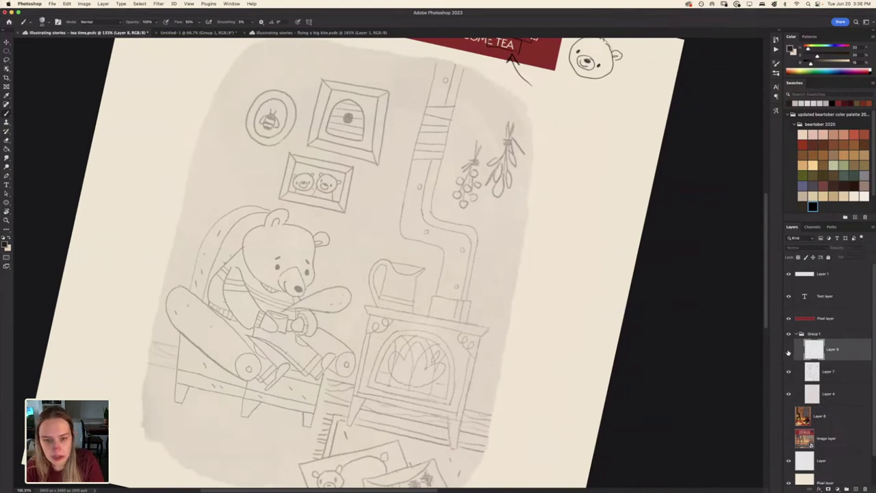
pyautogui.click(789, 351)
pyautogui.click(789, 372)
pyautogui.click(789, 372)
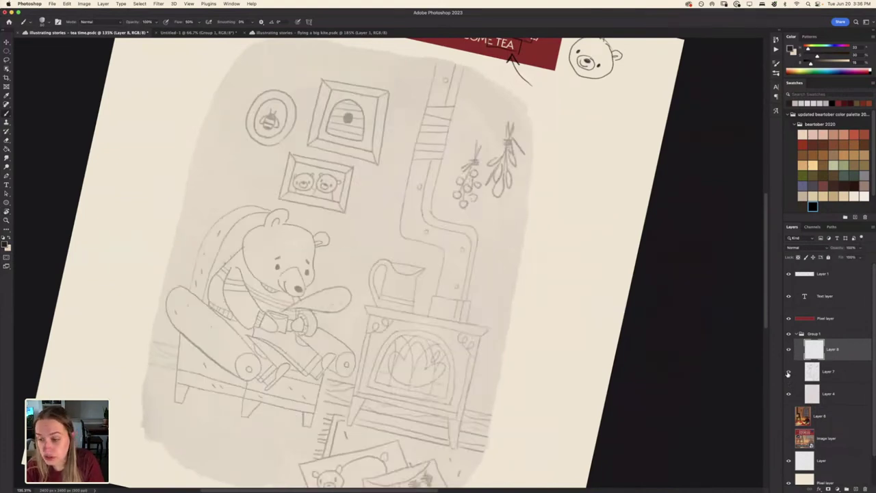
pyautogui.moveTo(444, 282)
pyautogui.mouseDown()
pyautogui.moveTo(447, 261)
pyautogui.moveTo(440, 290)
pyautogui.moveTo(446, 257)
pyautogui.moveTo(439, 280)
pyautogui.mouseUp()
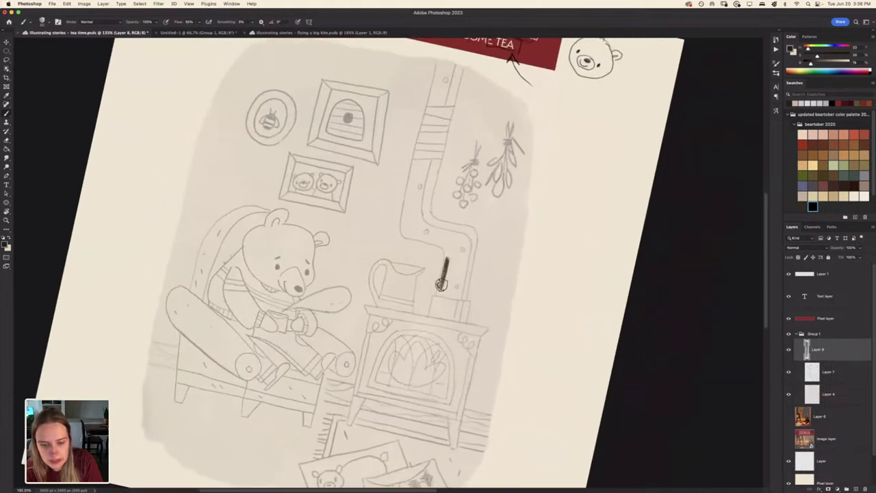
pyautogui.scroll(2, 442, 281)
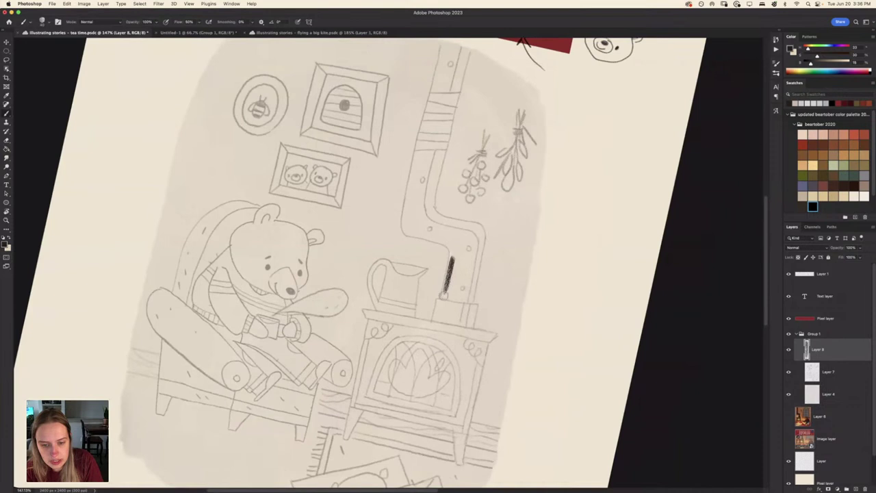
pyautogui.moveTo(446, 271)
pyautogui.mouseDown()
pyautogui.moveTo(441, 295)
pyautogui.moveTo(449, 239)
pyautogui.moveTo(447, 280)
pyautogui.moveTo(452, 244)
pyautogui.moveTo(450, 277)
pyautogui.moveTo(460, 246)
pyautogui.moveTo(457, 277)
pyautogui.moveTo(438, 308)
pyautogui.moveTo(467, 248)
pyautogui.moveTo(469, 294)
pyautogui.moveTo(454, 308)
pyautogui.moveTo(463, 283)
pyautogui.moveTo(471, 301)
pyautogui.moveTo(475, 272)
pyautogui.moveTo(472, 304)
pyautogui.moveTo(465, 309)
pyautogui.moveTo(479, 227)
pyautogui.moveTo(477, 253)
pyautogui.moveTo(469, 228)
pyautogui.moveTo(462, 269)
pyautogui.moveTo(474, 251)
pyautogui.moveTo(465, 253)
pyautogui.moveTo(472, 278)
pyautogui.moveTo(448, 304)
pyautogui.moveTo(450, 239)
pyautogui.mouseUp()
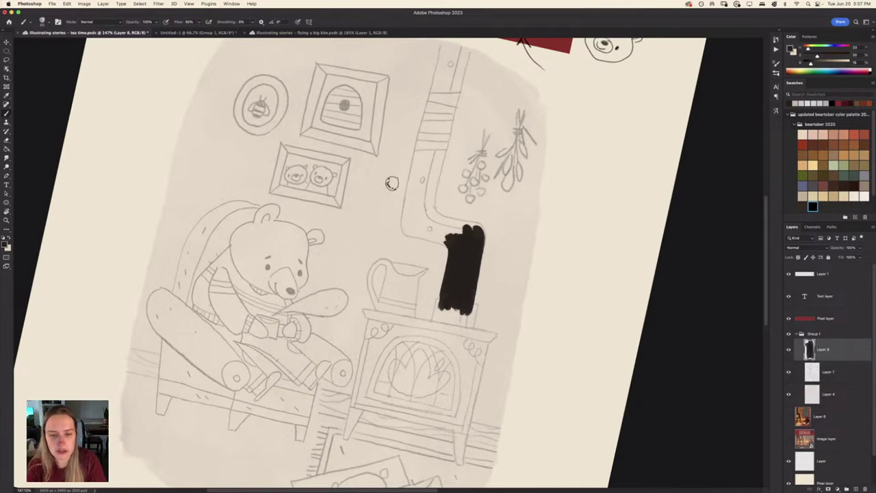
# Paint the long upper vertical section of the stovepipe solid black on Layer 8 and save the document
pyautogui.moveTo(411, 212)
pyautogui.mouseDown()
pyautogui.moveTo(402, 232)
pyautogui.moveTo(426, 113)
pyautogui.moveTo(413, 221)
pyautogui.mouseUp()
pyautogui.moveTo(419, 164)
pyautogui.mouseDown()
pyautogui.moveTo(429, 217)
pyautogui.moveTo(456, 91)
pyautogui.moveTo(445, 129)
pyautogui.moveTo(447, 101)
pyautogui.moveTo(438, 100)
pyautogui.moveTo(425, 196)
pyautogui.mouseUp()
pyautogui.moveTo(395, 150); pyautogui.dragTo(381, 217)
pyautogui.moveTo(412, 182)
pyautogui.mouseDown()
pyautogui.moveTo(431, 170)
pyautogui.moveTo(425, 142)
pyautogui.moveTo(415, 171)
pyautogui.moveTo(430, 113)
pyautogui.moveTo(425, 140)
pyautogui.moveTo(442, 150)
pyautogui.moveTo(443, 126)
pyautogui.moveTo(454, 123)
pyautogui.moveTo(438, 144)
pyautogui.moveTo(431, 124)
pyautogui.moveTo(446, 116)
pyautogui.moveTo(442, 111)
pyautogui.moveTo(429, 155)
pyautogui.mouseUp()
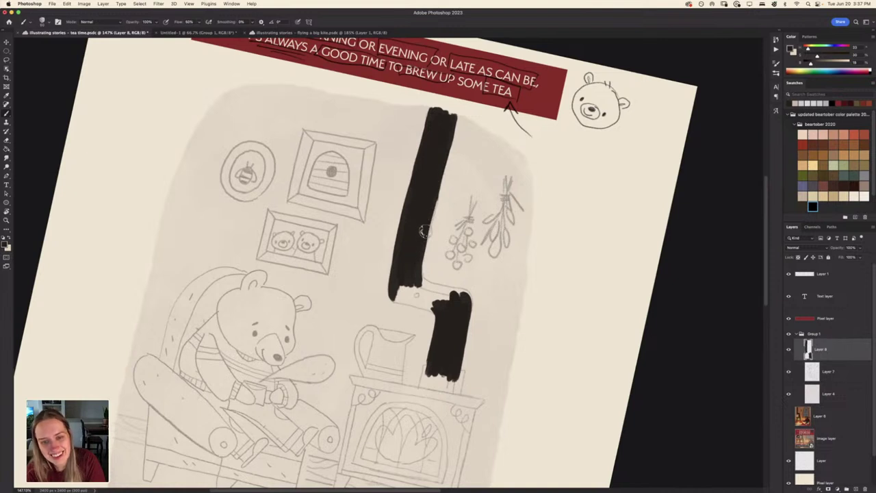
pyautogui.press('super+s')
pyautogui.scroll(-1, 368, 309)
pyautogui.scroll(-3, 368, 308)
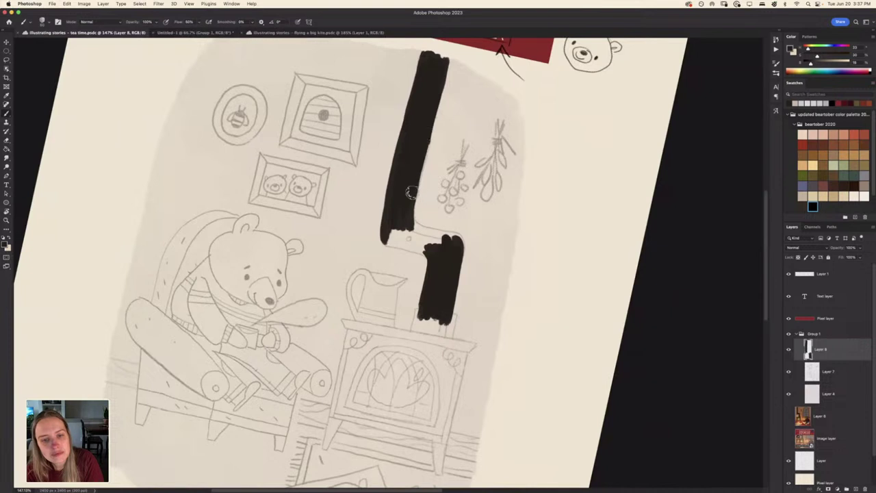
# Paint the bend joining the stovepipe's upper and lower vertical sections solid black on Layer 8, rounding its corners
pyautogui.moveTo(416, 181); pyautogui.dragTo(431, 116)
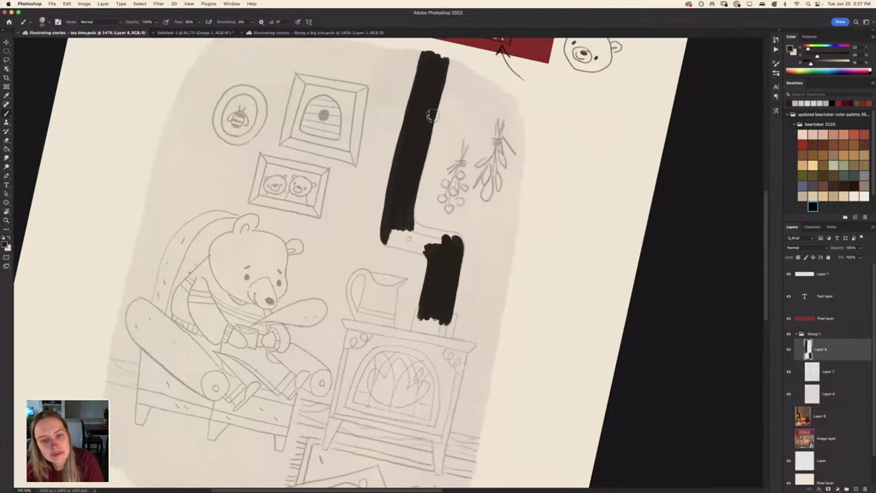
pyautogui.moveTo(271, 211); pyautogui.dragTo(363, 156)
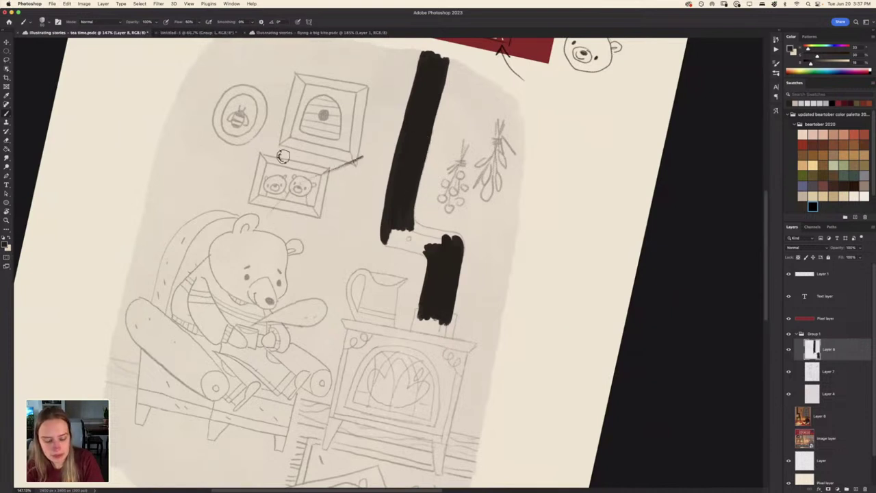
pyautogui.press('super+z')
pyautogui.press('r')
pyautogui.moveTo(286, 213)
pyautogui.mouseDown()
pyautogui.moveTo(431, 165)
pyautogui.moveTo(443, 171)
pyautogui.mouseUp()
pyautogui.press('r')
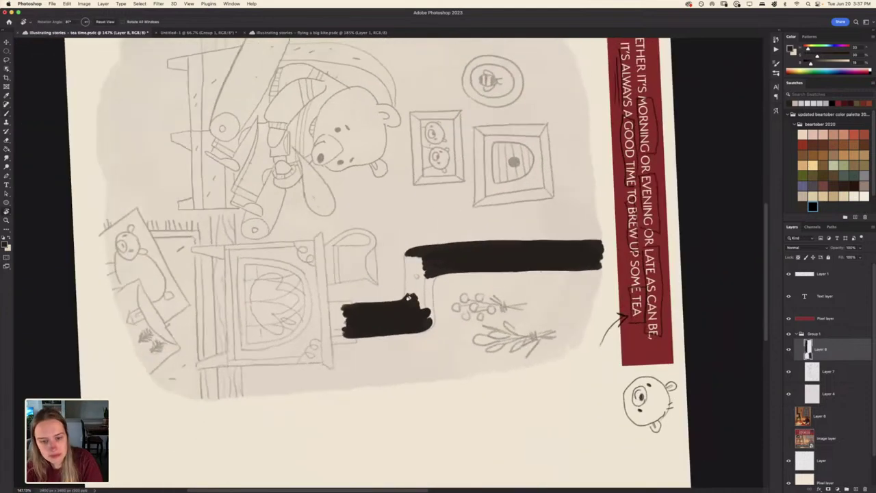
pyautogui.moveTo(407, 297)
pyautogui.mouseDown()
pyautogui.moveTo(408, 237)
pyautogui.moveTo(418, 292)
pyautogui.moveTo(430, 235)
pyautogui.moveTo(430, 272)
pyautogui.moveTo(417, 294)
pyautogui.moveTo(418, 304)
pyautogui.moveTo(432, 304)
pyautogui.moveTo(423, 295)
pyautogui.moveTo(419, 315)
pyautogui.moveTo(425, 295)
pyautogui.mouseUp()
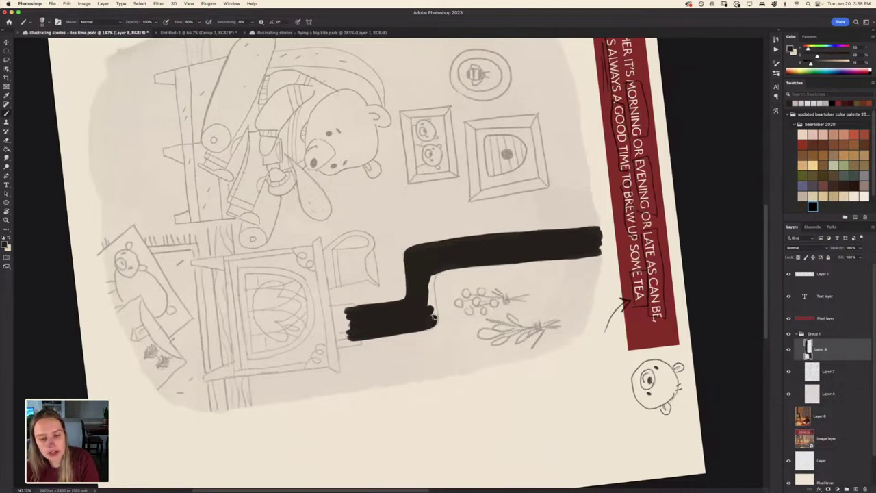
pyautogui.moveTo(434, 316)
pyautogui.mouseDown()
pyautogui.moveTo(433, 291)
pyautogui.moveTo(432, 305)
pyautogui.mouseUp()
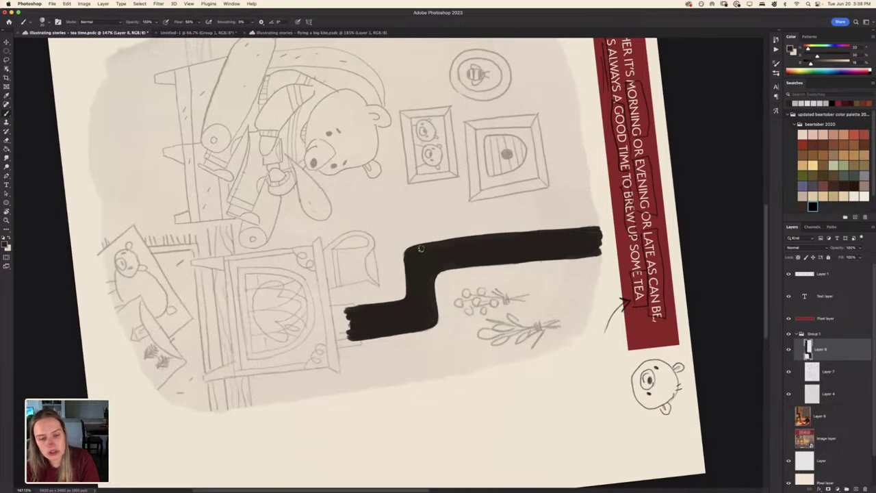
# Paint the wider collar at the base of the stovepipe solid black, down to the stove's top edge
pyautogui.press('r')
pyautogui.moveTo(398, 236); pyautogui.dragTo(410, 321)
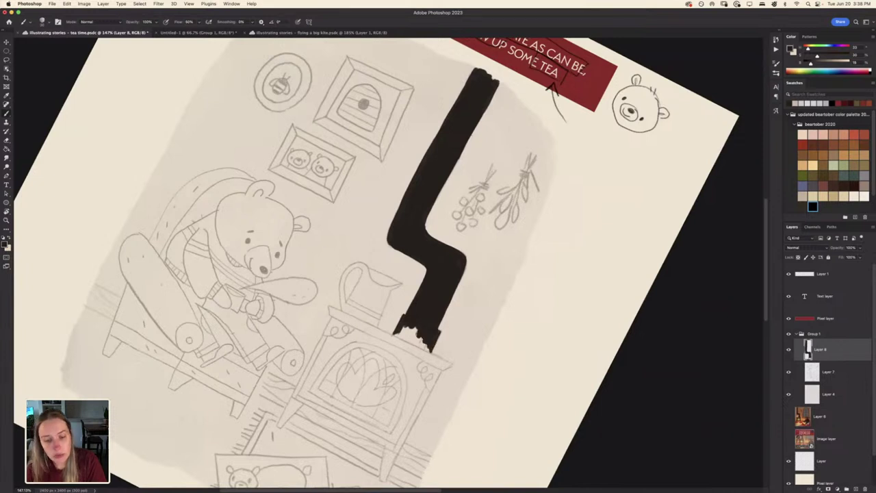
pyautogui.press('r')
pyautogui.moveTo(270, 141); pyautogui.dragTo(436, 140)
pyautogui.moveTo(330, 265)
pyautogui.mouseDown()
pyautogui.moveTo(368, 235)
pyautogui.moveTo(365, 309)
pyautogui.mouseUp()
pyautogui.press('b')
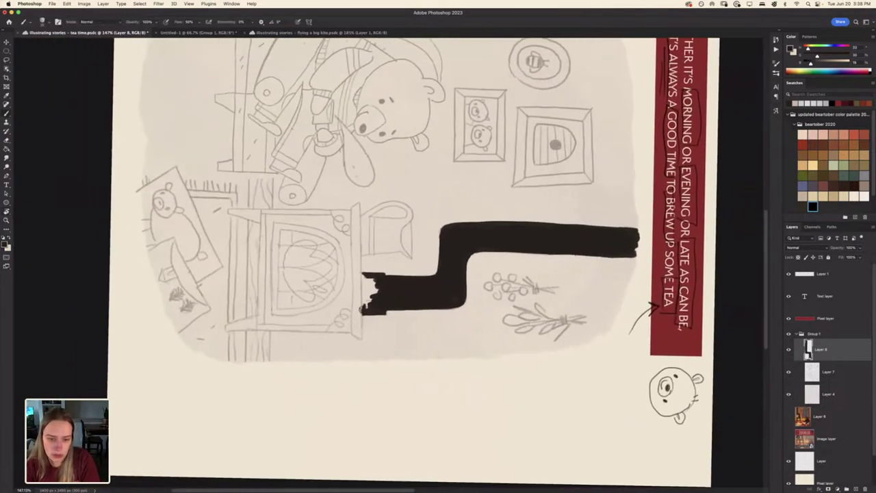
pyautogui.moveTo(363, 284)
pyautogui.mouseDown()
pyautogui.moveTo(363, 309)
pyautogui.moveTo(364, 272)
pyautogui.moveTo(365, 302)
pyautogui.moveTo(374, 286)
pyautogui.mouseUp()
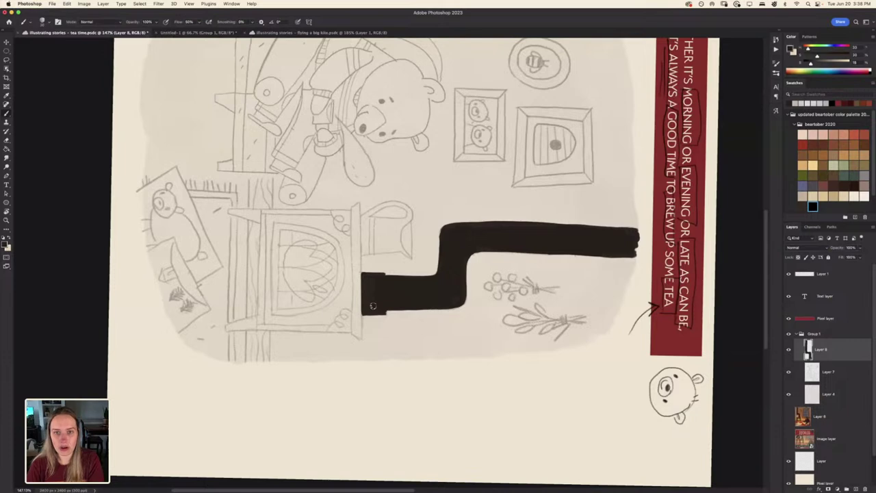
# Paint the stove's left leg and left side solid black, following the curve of the firebox opening
pyautogui.press('r')
pyautogui.moveTo(208, 308)
pyautogui.mouseDown()
pyautogui.moveTo(295, 424)
pyautogui.moveTo(400, 439)
pyautogui.moveTo(320, 348)
pyautogui.mouseUp()
pyautogui.press('b')
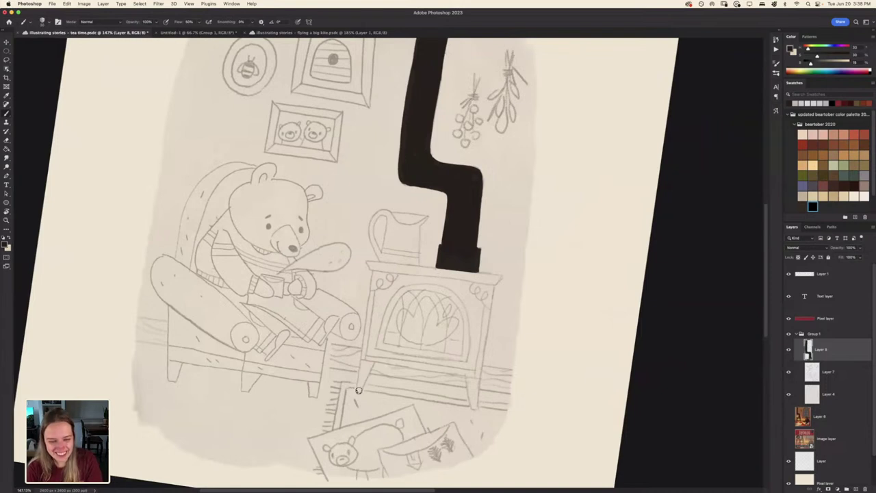
pyautogui.moveTo(359, 389)
pyautogui.mouseDown()
pyautogui.moveTo(373, 359)
pyautogui.moveTo(360, 387)
pyautogui.moveTo(367, 356)
pyautogui.moveTo(359, 391)
pyautogui.moveTo(366, 354)
pyautogui.moveTo(356, 390)
pyautogui.moveTo(368, 315)
pyautogui.mouseUp()
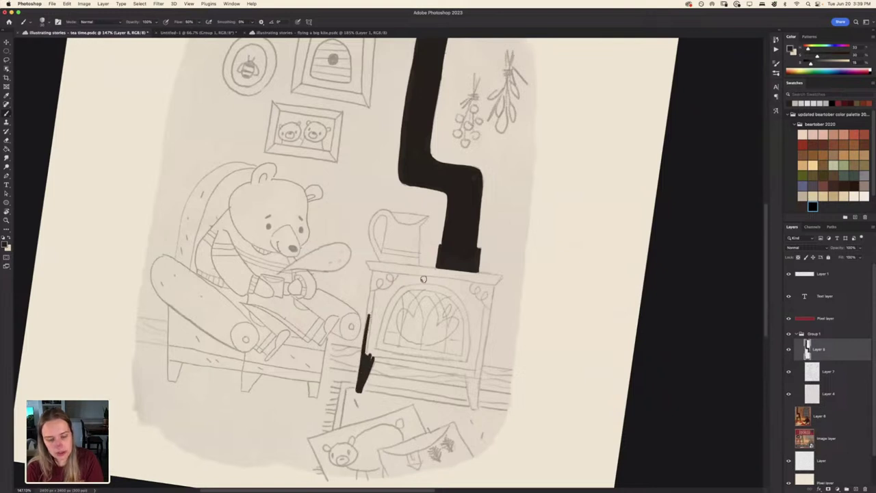
pyautogui.moveTo(370, 354)
pyautogui.mouseDown()
pyautogui.moveTo(393, 291)
pyautogui.moveTo(375, 318)
pyautogui.moveTo(374, 287)
pyautogui.moveTo(363, 346)
pyautogui.mouseUp()
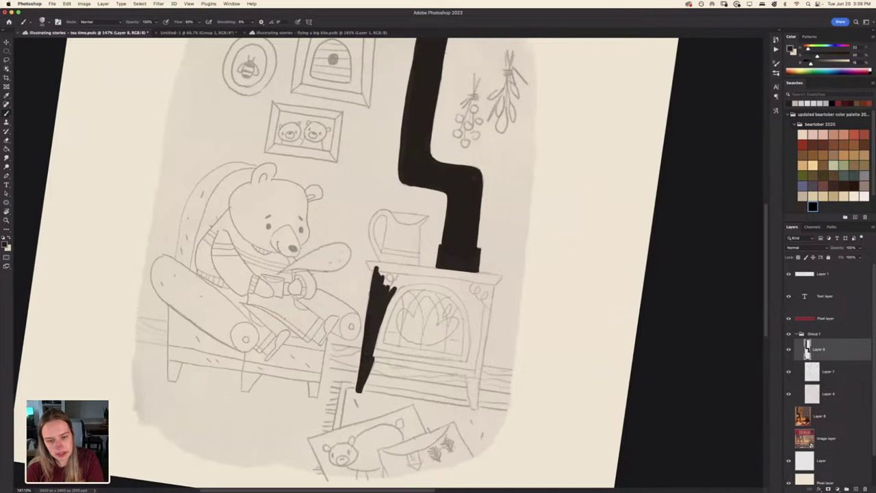
pyautogui.moveTo(387, 277); pyautogui.dragTo(396, 280)
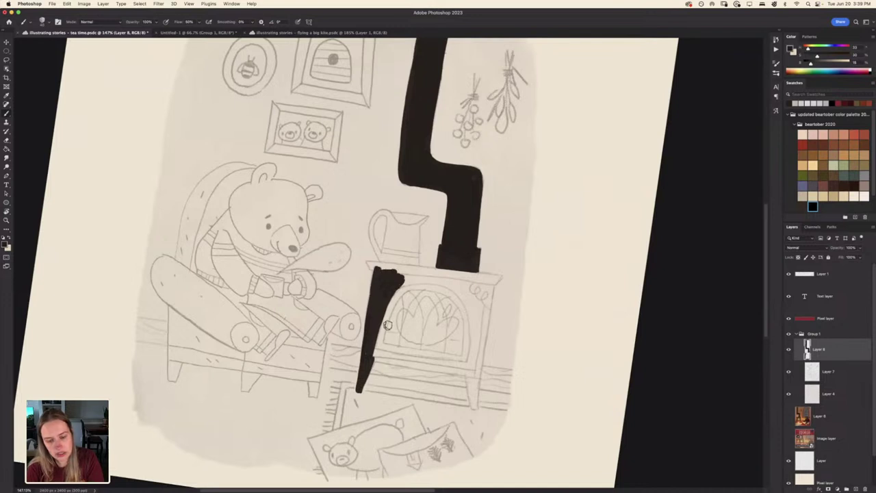
pyautogui.moveTo(386, 325)
pyautogui.mouseDown()
pyautogui.moveTo(375, 346)
pyautogui.moveTo(382, 321)
pyautogui.moveTo(384, 349)
pyautogui.moveTo(400, 291)
pyautogui.moveTo(383, 319)
pyautogui.moveTo(403, 291)
pyautogui.mouseUp()
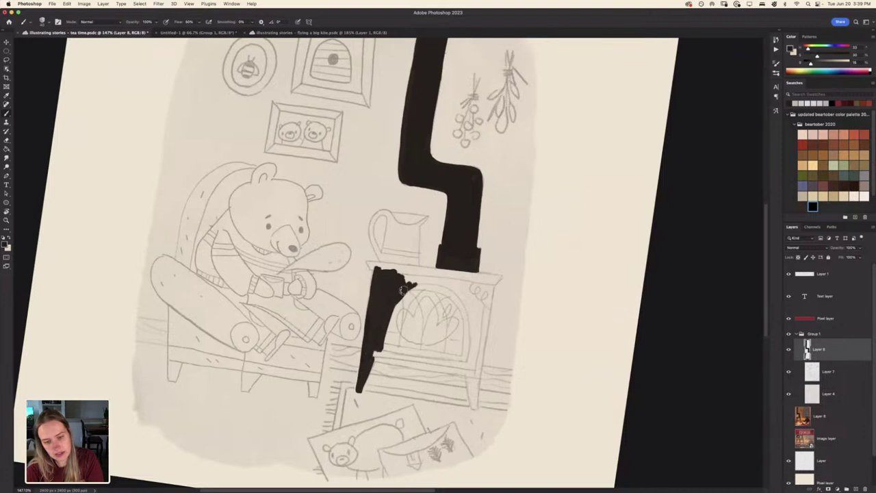
pyautogui.press('e')
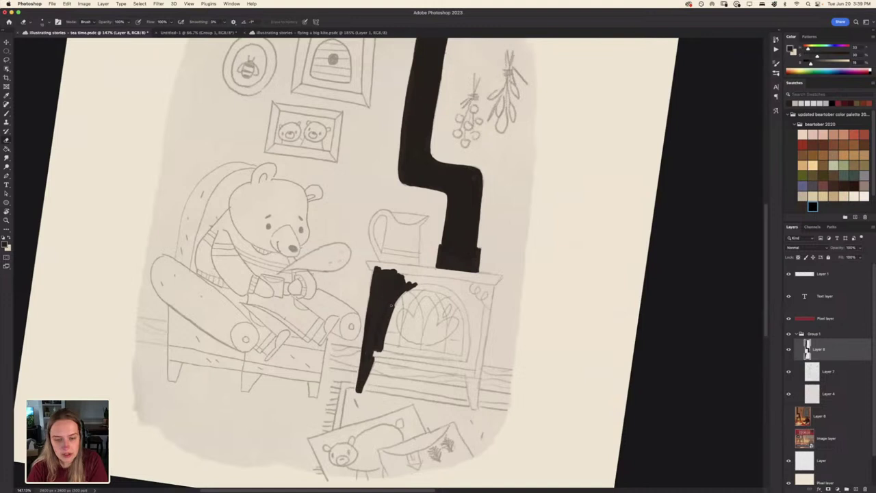
pyautogui.press('b')
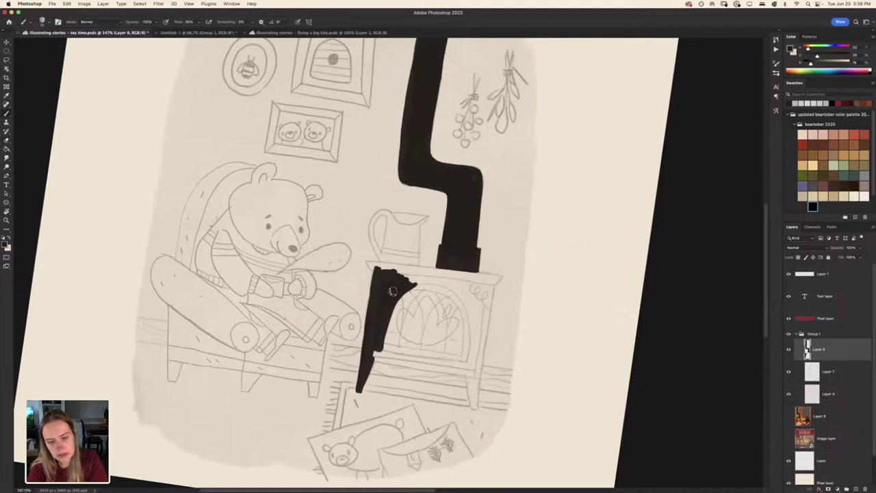
# Paint the stove's right leg and right side solid black, undoing the stray stroke across the bear
pyautogui.press('r')
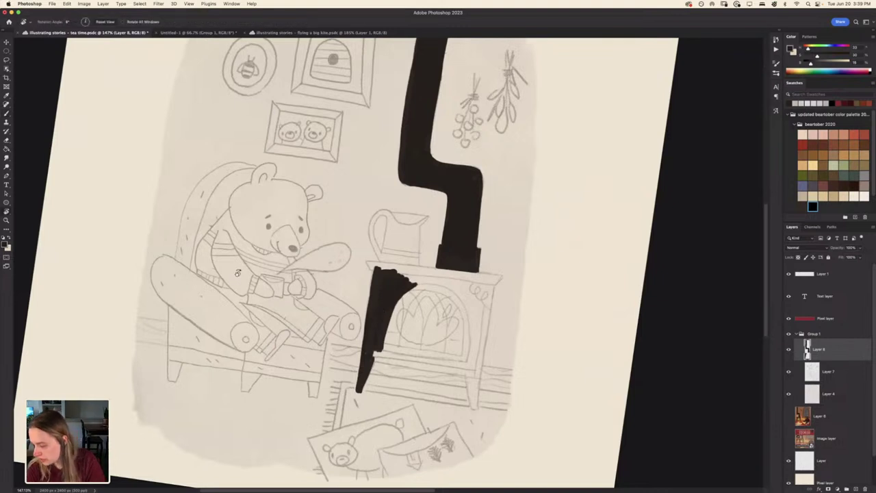
pyautogui.moveTo(240, 273); pyautogui.dragTo(244, 246)
pyautogui.moveTo(319, 343); pyautogui.dragTo(295, 273)
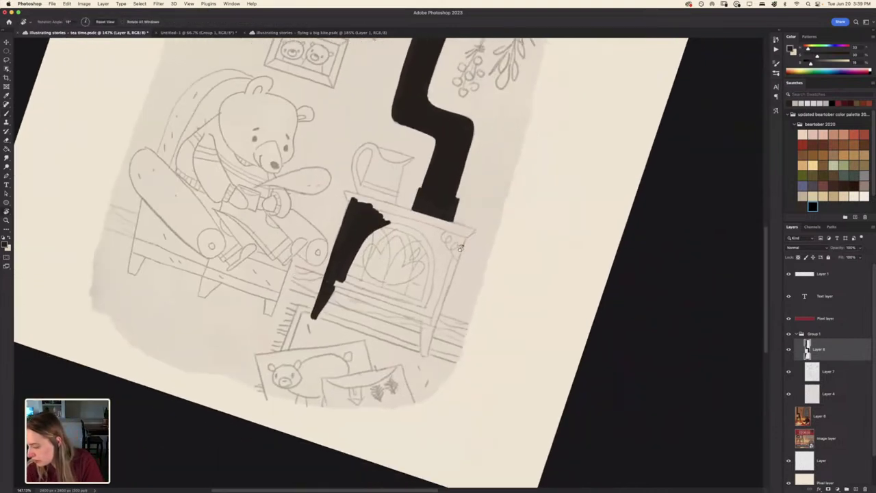
pyautogui.press('b')
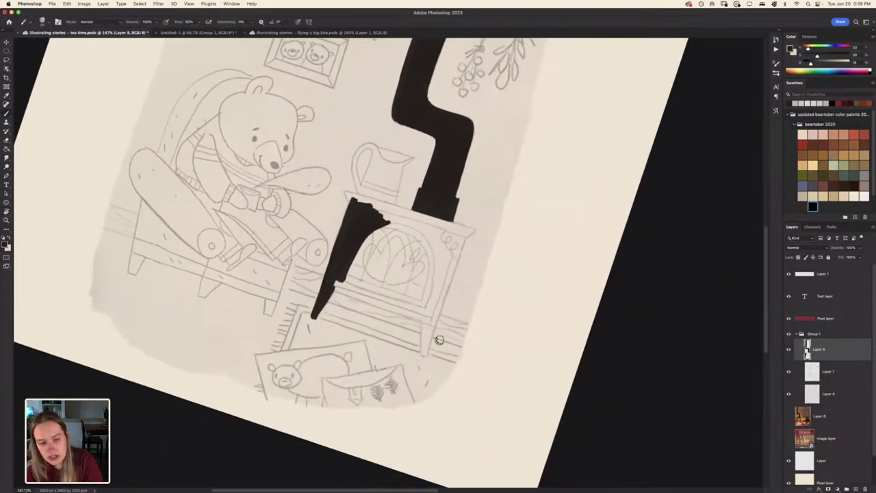
pyautogui.moveTo(423, 348)
pyautogui.mouseDown()
pyautogui.moveTo(424, 322)
pyautogui.moveTo(424, 346)
pyautogui.mouseUp()
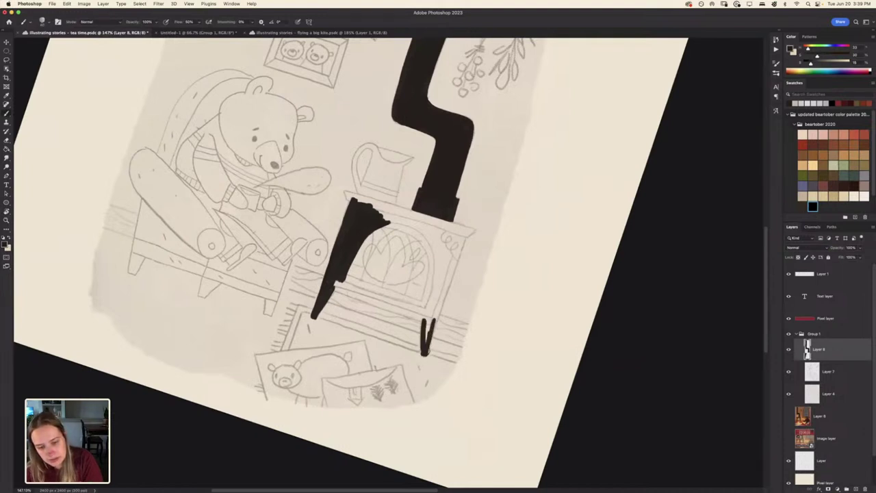
pyautogui.moveTo(432, 342)
pyautogui.mouseDown()
pyautogui.moveTo(428, 287)
pyautogui.moveTo(420, 310)
pyautogui.moveTo(432, 246)
pyautogui.moveTo(440, 293)
pyautogui.moveTo(443, 255)
pyautogui.mouseUp()
pyautogui.moveTo(442, 287)
pyautogui.mouseDown()
pyautogui.moveTo(431, 322)
pyautogui.moveTo(458, 251)
pyautogui.moveTo(449, 272)
pyautogui.moveTo(448, 239)
pyautogui.moveTo(438, 241)
pyautogui.moveTo(444, 248)
pyautogui.mouseUp()
pyautogui.moveTo(241, 195); pyautogui.dragTo(334, 160)
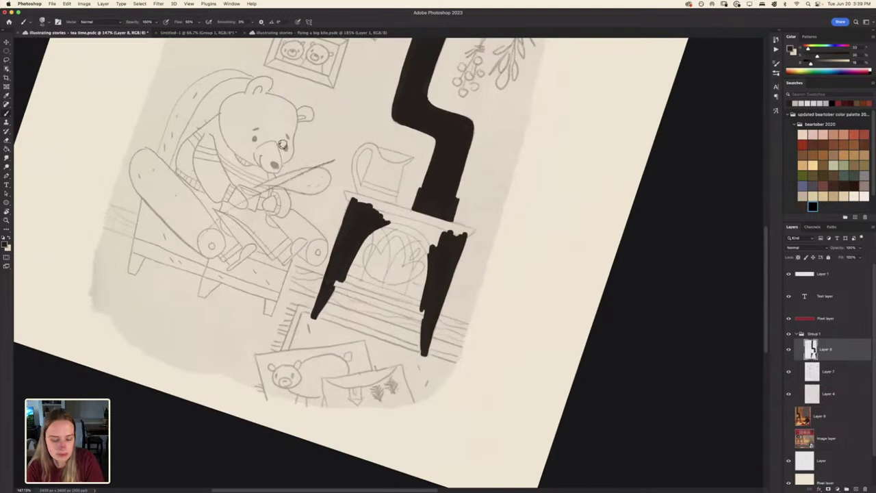
pyautogui.press('super+z')
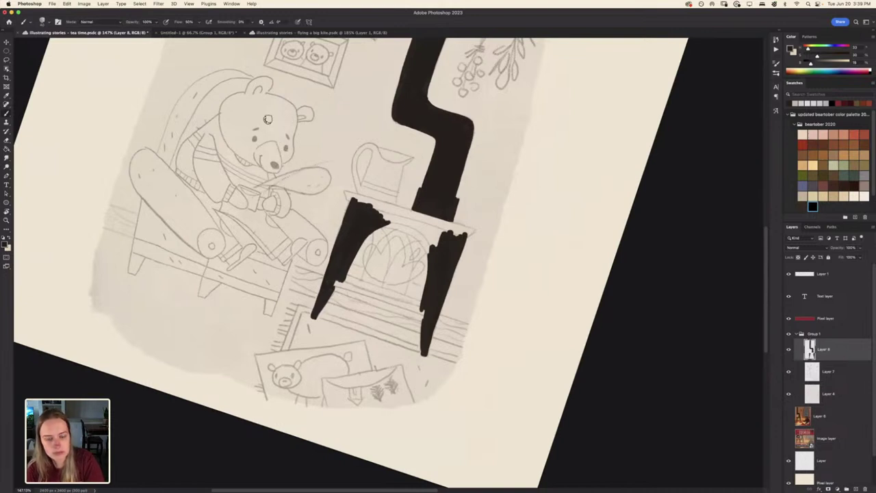
# Paint the horizontal bar below the firebox opening solid black, connecting the stove's two legs
pyautogui.press('r')
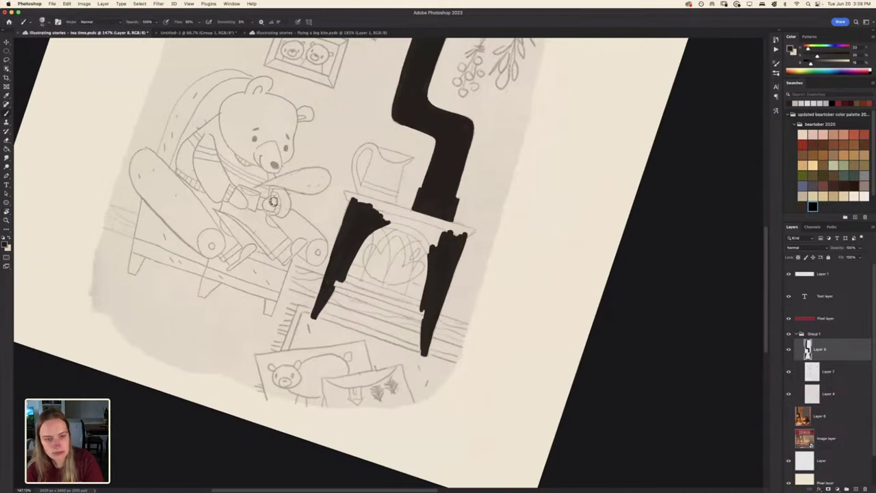
pyautogui.moveTo(272, 200)
pyautogui.mouseDown()
pyautogui.moveTo(350, 282)
pyautogui.moveTo(341, 276)
pyautogui.moveTo(349, 249)
pyautogui.moveTo(341, 261)
pyautogui.moveTo(353, 215)
pyautogui.mouseUp()
pyautogui.moveTo(347, 296); pyautogui.dragTo(356, 221)
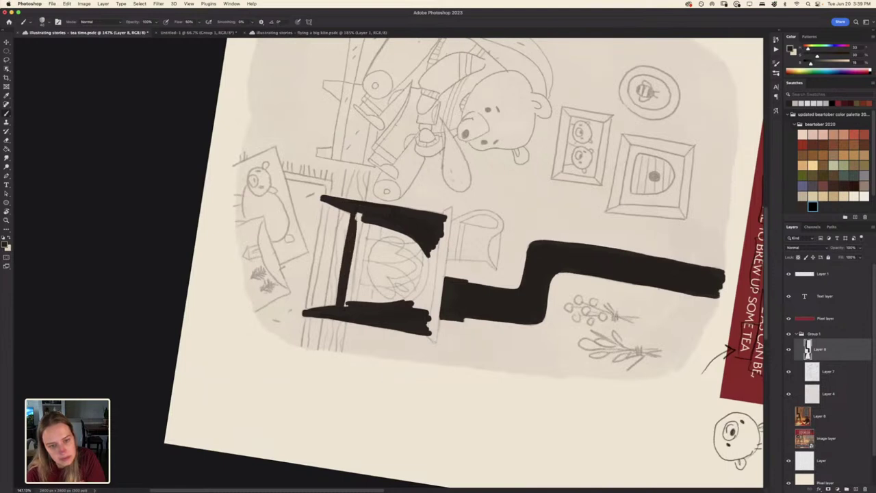
pyautogui.moveTo(348, 303)
pyautogui.mouseDown()
pyautogui.moveTo(363, 236)
pyautogui.moveTo(356, 215)
pyautogui.mouseUp()
pyautogui.moveTo(356, 260); pyautogui.dragTo(357, 213)
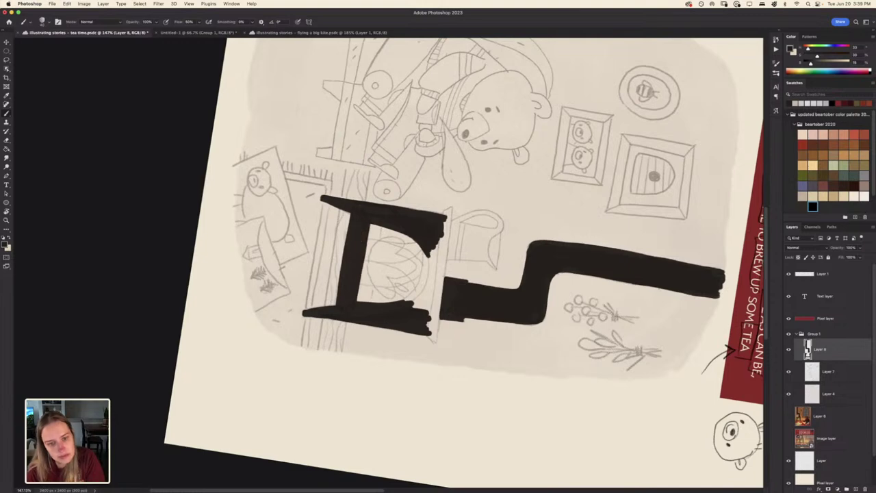
# Go over the long upper section of the stovepipe with more black to even out its coverage
pyautogui.press('r')
pyautogui.moveTo(288, 208); pyautogui.dragTo(338, 351)
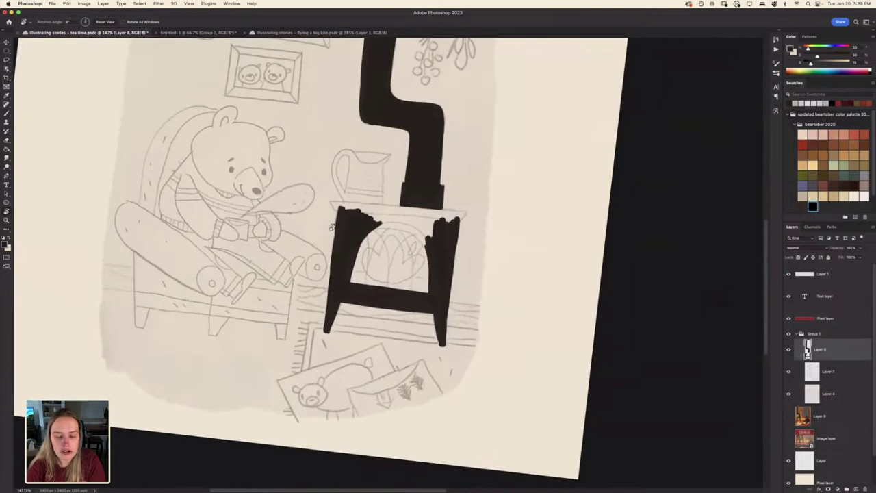
pyautogui.scroll(5, 332, 226)
pyautogui.hscroll(-10, 267, 202)
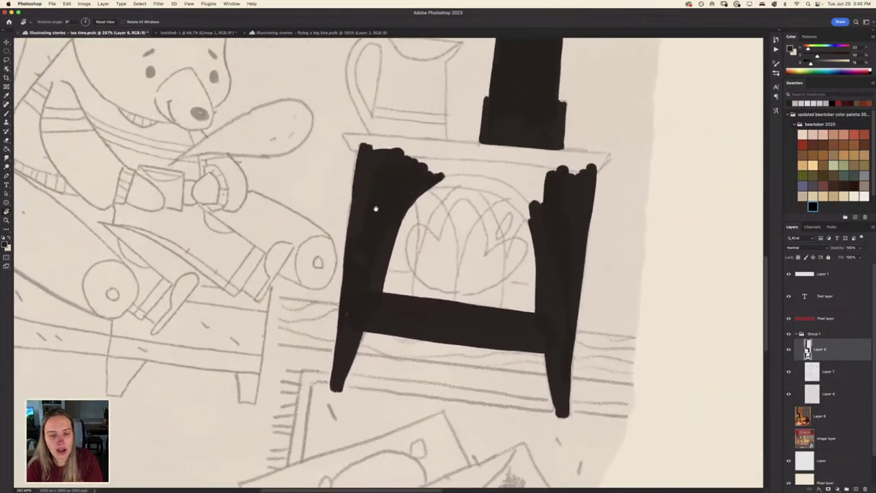
pyautogui.scroll(15, 375, 208)
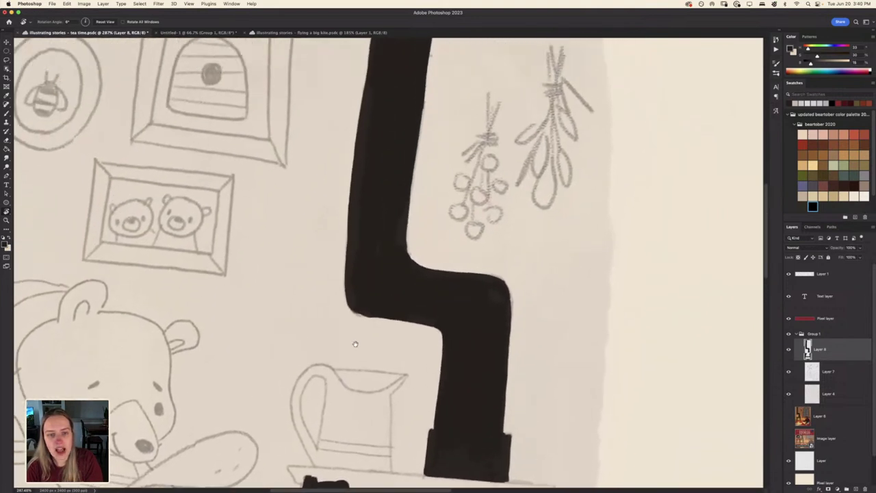
pyautogui.press('b')
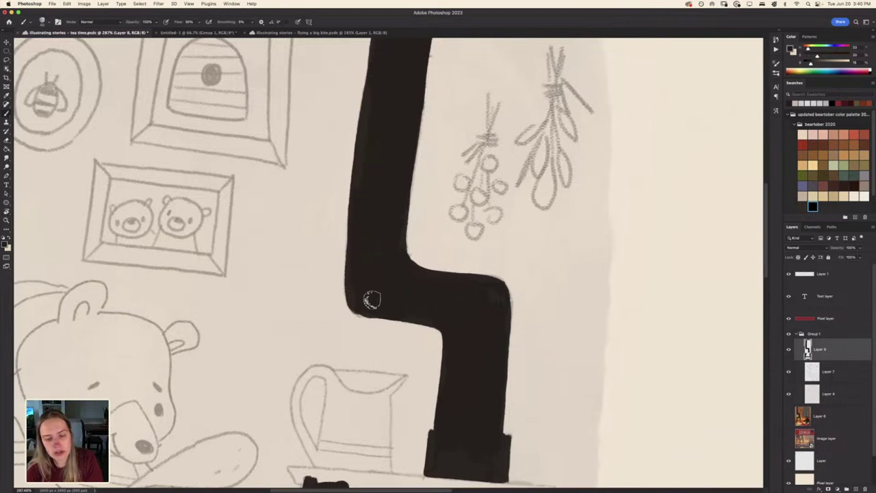
pyautogui.moveTo(395, 171); pyautogui.dragTo(390, 333)
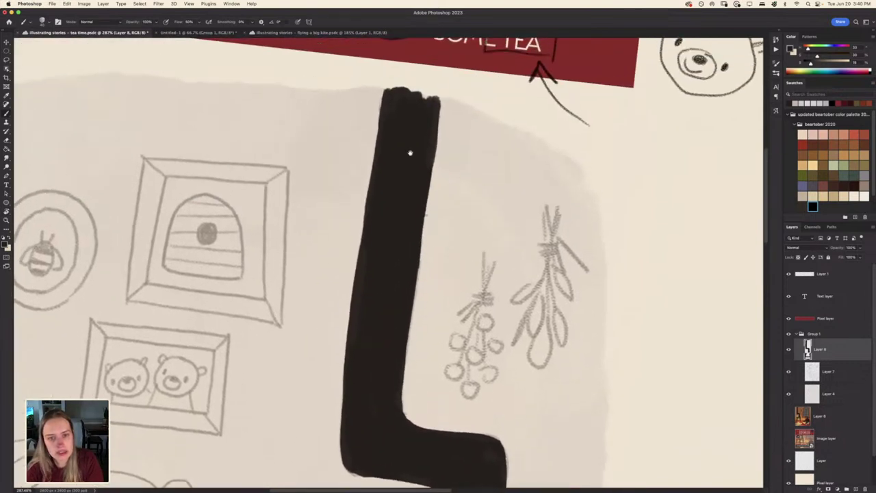
pyautogui.press('super+plus')
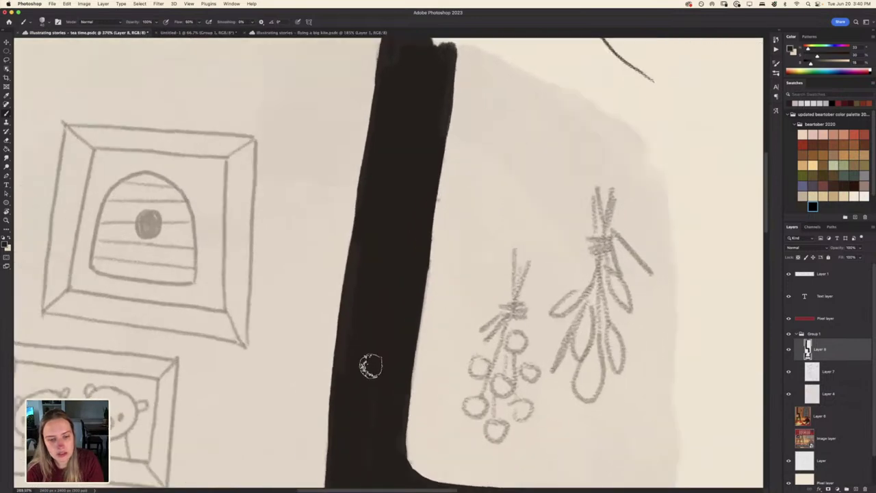
pyautogui.moveTo(399, 343); pyautogui.dragTo(405, 213)
pyautogui.moveTo(357, 439); pyautogui.dragTo(370, 217)
# Paint the stove body above the firebox opening solid black, following the arch curve and joining the two sides
pyautogui.scroll(-15, 369, 216)
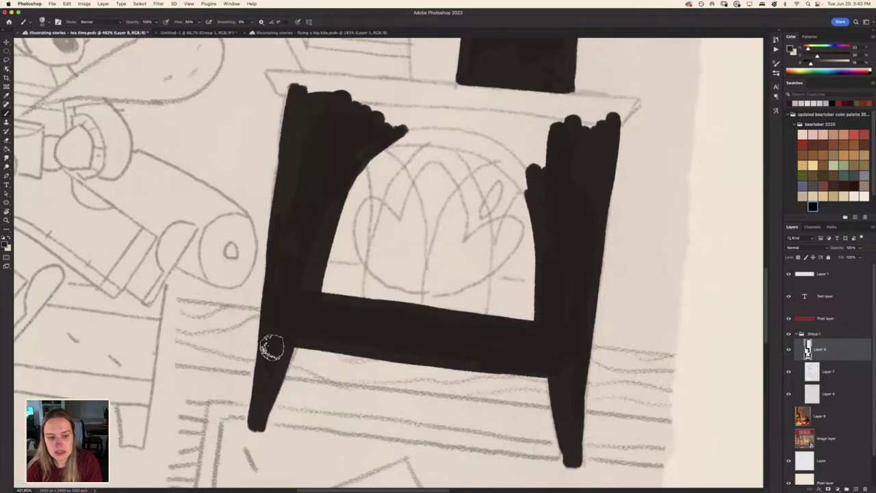
pyautogui.scroll(-3, 319, 341)
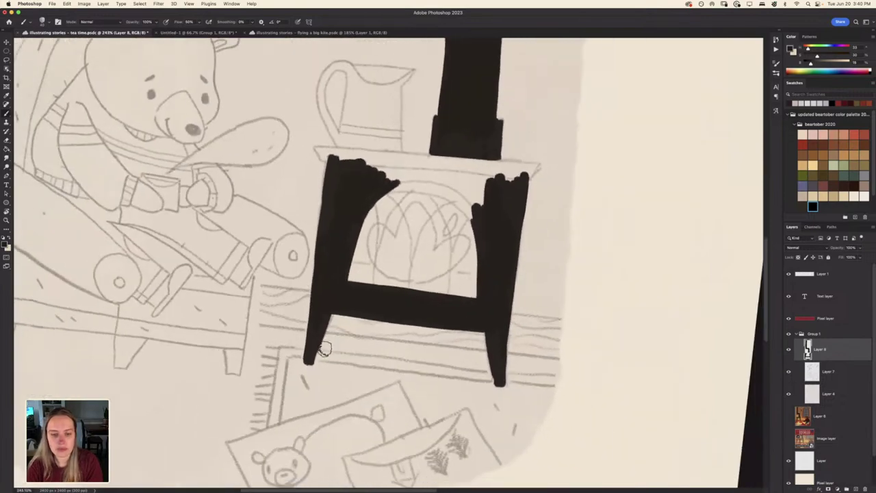
pyautogui.press('r')
pyautogui.moveTo(336, 323)
pyautogui.mouseDown()
pyautogui.moveTo(427, 264)
pyautogui.moveTo(370, 309)
pyautogui.moveTo(298, 238)
pyautogui.mouseUp()
pyautogui.press('b')
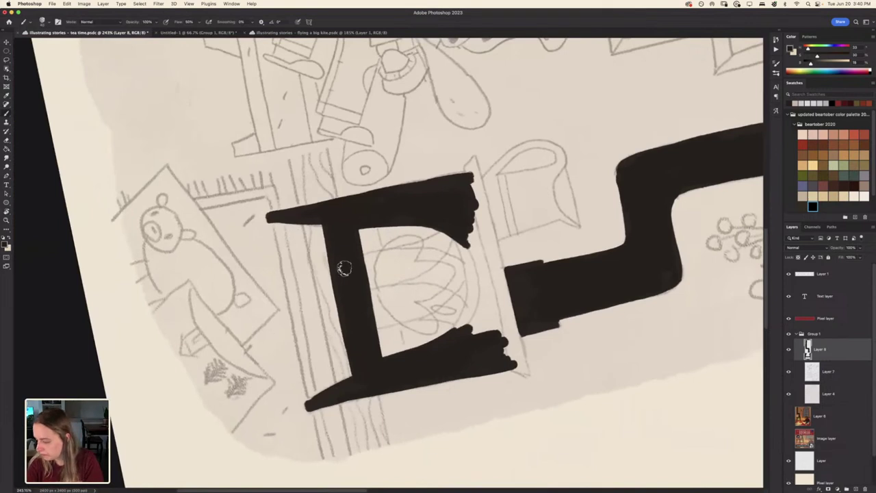
pyautogui.moveTo(472, 317)
pyautogui.mouseDown()
pyautogui.moveTo(453, 332)
pyautogui.moveTo(469, 275)
pyautogui.moveTo(466, 309)
pyautogui.moveTo(466, 259)
pyautogui.moveTo(467, 276)
pyautogui.moveTo(452, 237)
pyautogui.moveTo(459, 248)
pyautogui.moveTo(445, 228)
pyautogui.mouseUp()
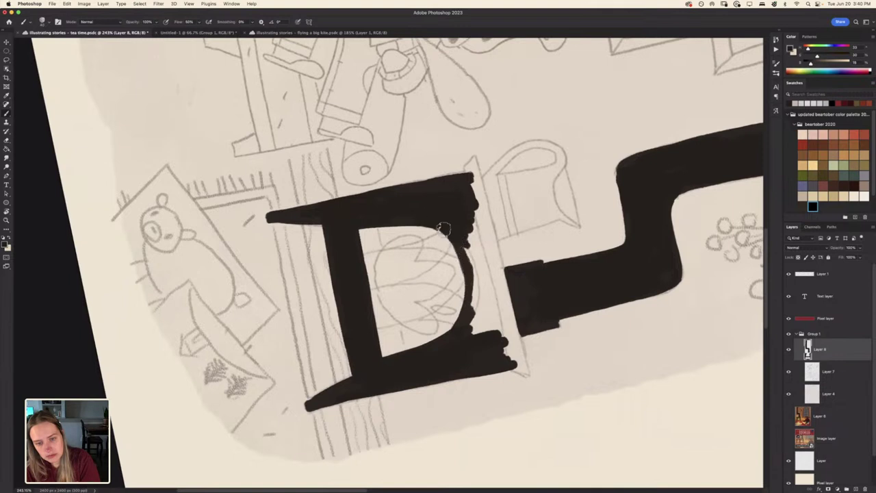
pyautogui.moveTo(475, 318)
pyautogui.mouseDown()
pyautogui.moveTo(483, 284)
pyautogui.moveTo(490, 330)
pyautogui.moveTo(499, 327)
pyautogui.mouseUp()
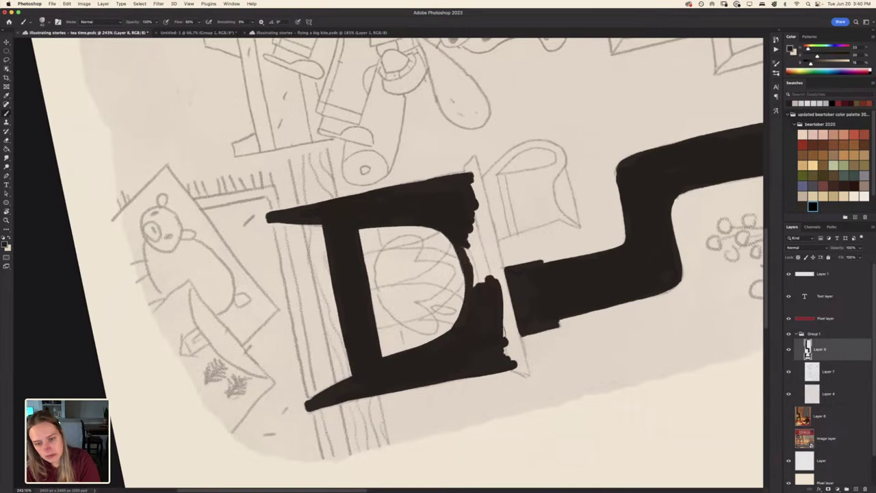
pyautogui.moveTo(477, 288)
pyautogui.mouseDown()
pyautogui.moveTo(468, 250)
pyautogui.moveTo(479, 226)
pyautogui.moveTo(488, 274)
pyautogui.moveTo(469, 189)
pyautogui.moveTo(474, 226)
pyautogui.mouseUp()
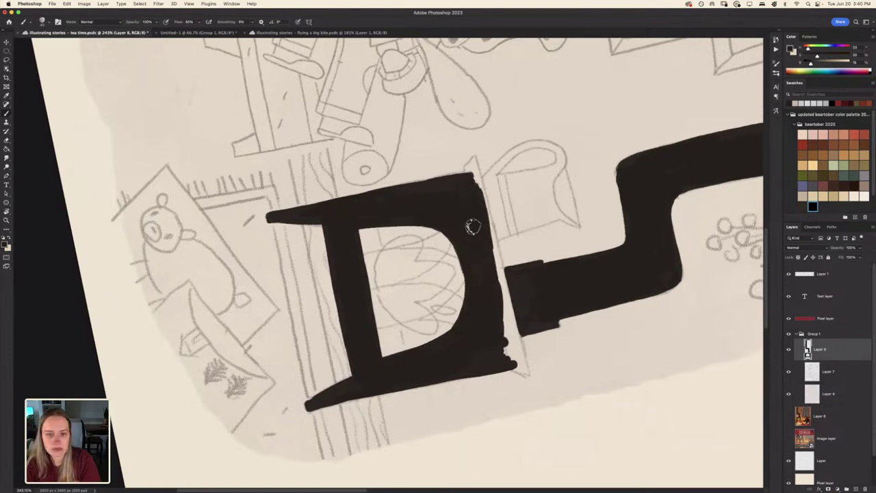
# Paint the flared right corner of the stovetop with a smaller brush and fill the gap up to the stovepipe base
pyautogui.press('r')
pyautogui.moveTo(250, 219); pyautogui.dragTo(328, 131)
pyautogui.moveTo(404, 441); pyautogui.dragTo(412, 345)
pyautogui.press('b')
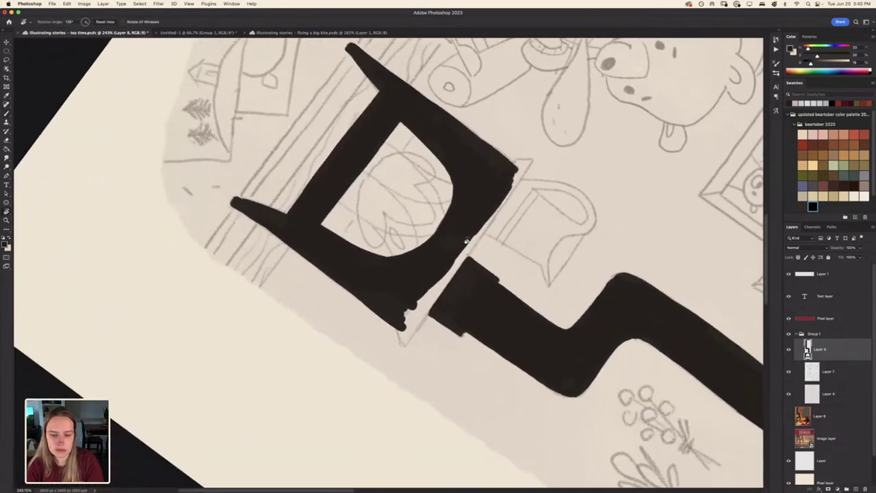
pyautogui.scroll(-3, 413, 345)
pyautogui.scroll(2, 401, 336)
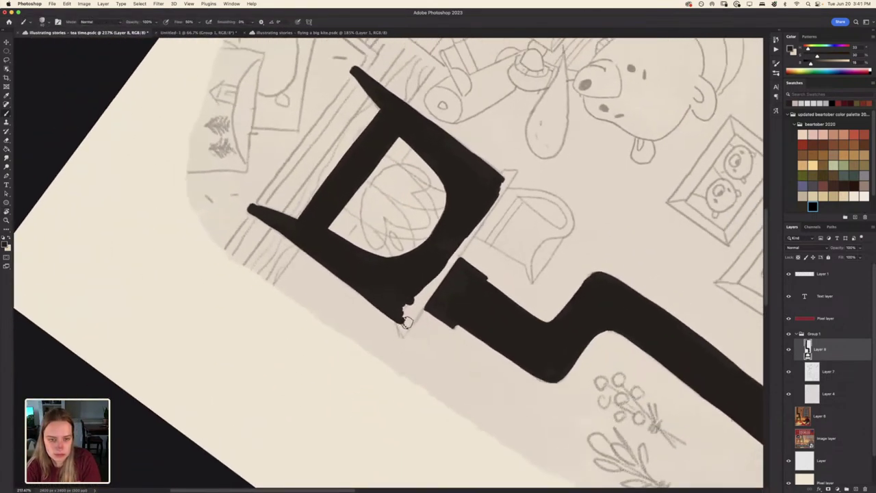
pyautogui.moveTo(401, 329); pyautogui.dragTo(402, 333)
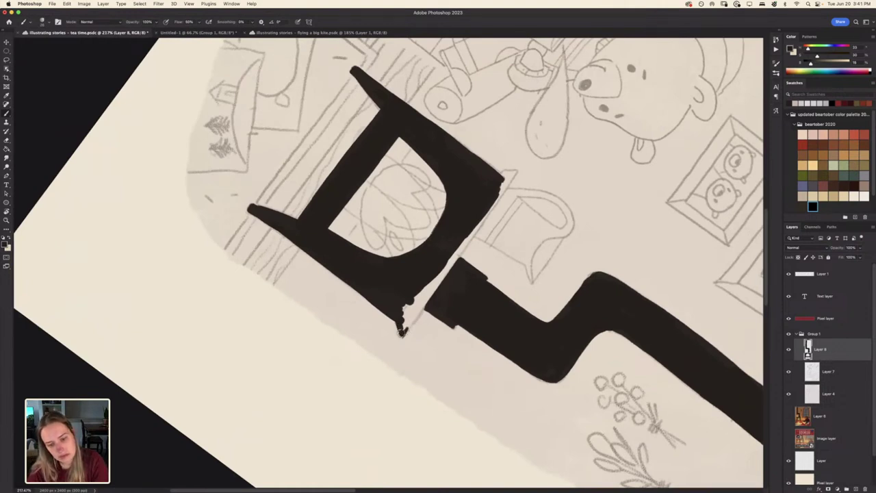
pyautogui.moveTo(403, 331)
pyautogui.mouseDown()
pyautogui.moveTo(422, 308)
pyautogui.moveTo(409, 320)
pyautogui.moveTo(405, 301)
pyautogui.moveTo(405, 330)
pyautogui.moveTo(406, 313)
pyautogui.moveTo(398, 319)
pyautogui.moveTo(439, 284)
pyautogui.mouseUp()
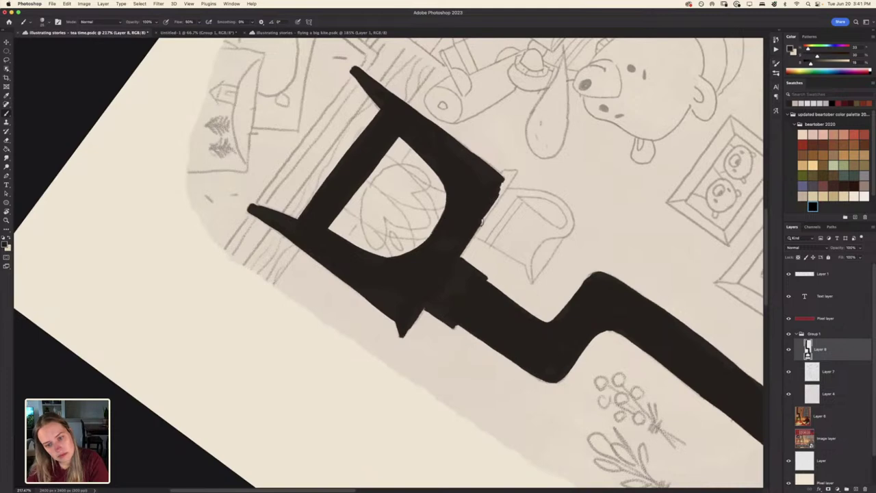
# Paint the flared left corner of the stovetop black and return the canvas to its upright orientation
pyautogui.moveTo(482, 220)
pyautogui.mouseDown()
pyautogui.moveTo(467, 251)
pyautogui.moveTo(502, 194)
pyautogui.mouseUp()
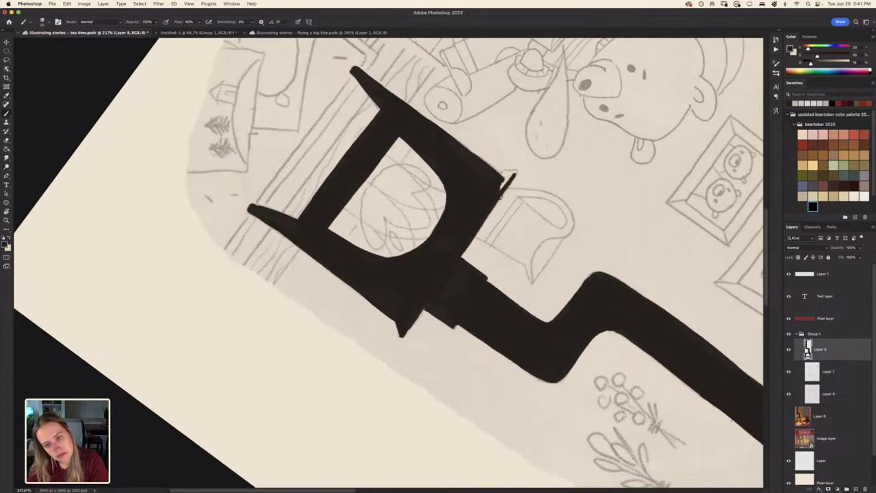
pyautogui.press('r')
pyautogui.moveTo(226, 297)
pyautogui.mouseDown()
pyautogui.moveTo(241, 344)
pyautogui.moveTo(350, 426)
pyautogui.mouseUp()
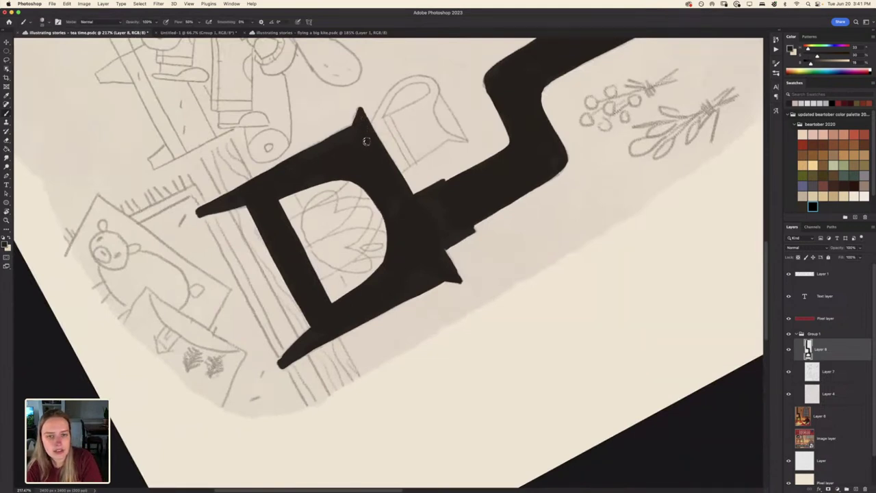
pyautogui.press('Escape')
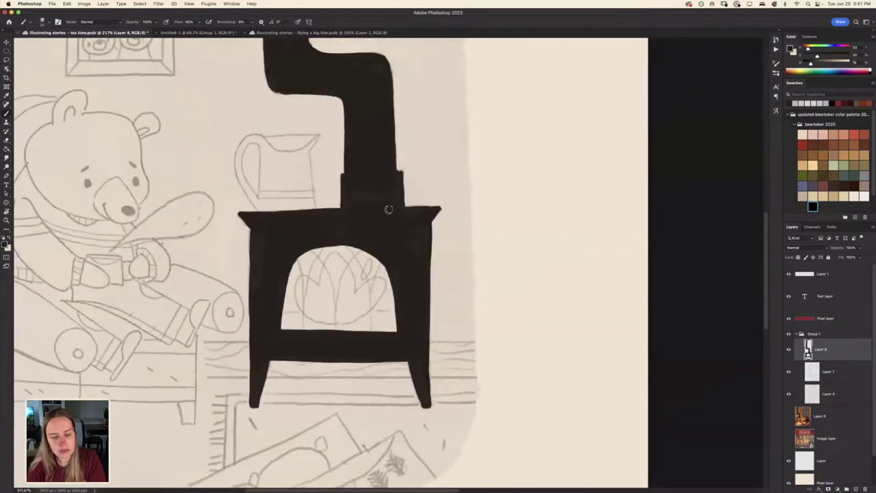
# Paint the central bar of the firebox grille in black, branching into two curved arms toward the arch, redoing the first stroke
pyautogui.scroll(-6, 304, 181)
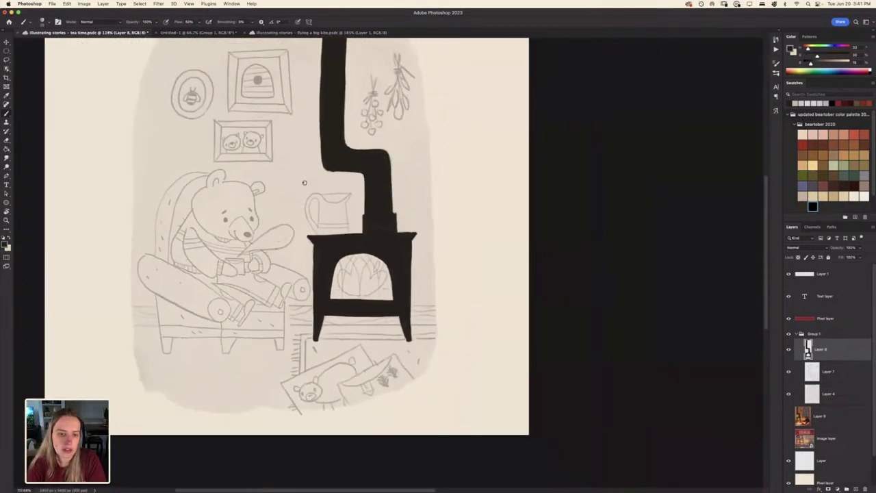
pyautogui.scroll(5, 323, 176)
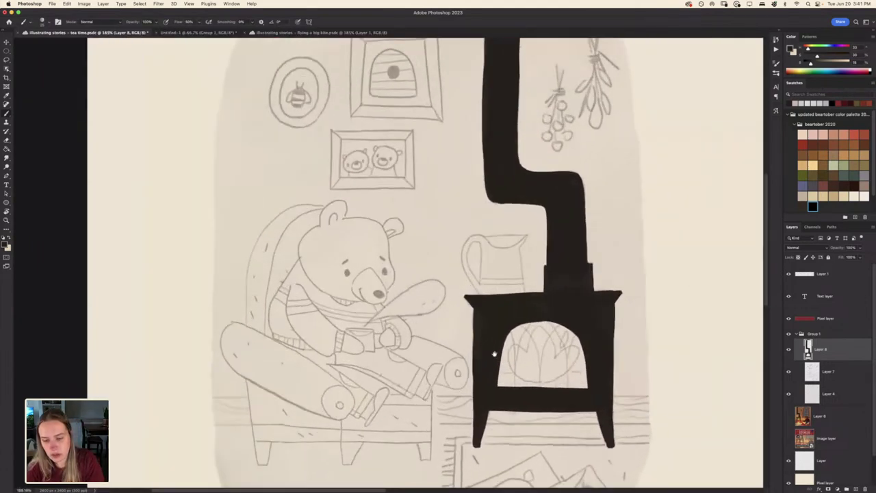
pyautogui.moveTo(495, 354); pyautogui.dragTo(406, 298)
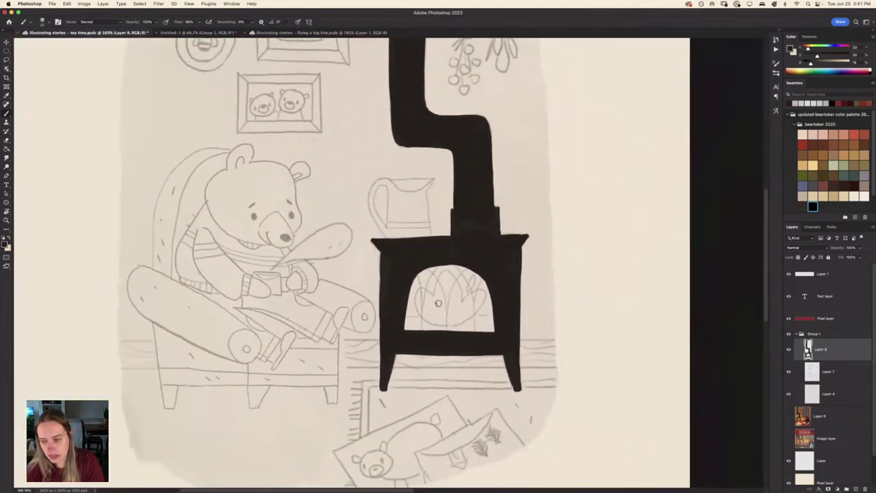
pyautogui.scroll(1, 460, 275)
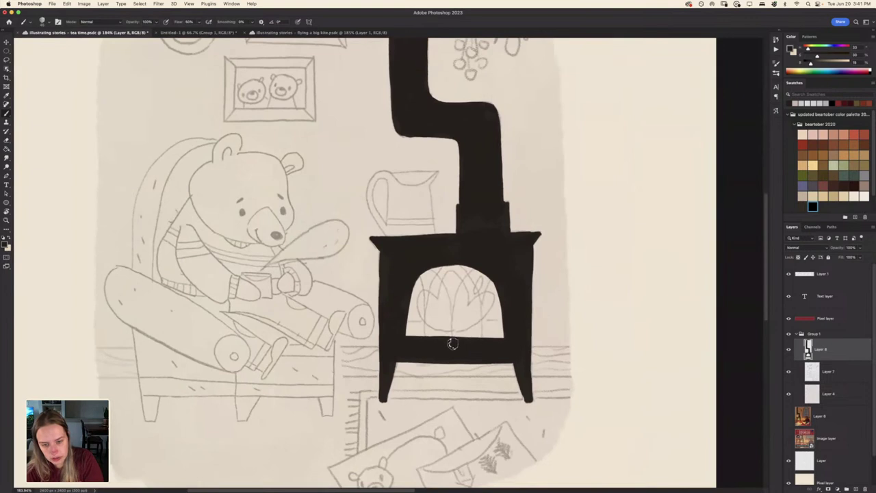
pyautogui.moveTo(453, 344)
pyautogui.mouseDown()
pyautogui.moveTo(448, 286)
pyautogui.moveTo(428, 265)
pyautogui.mouseUp()
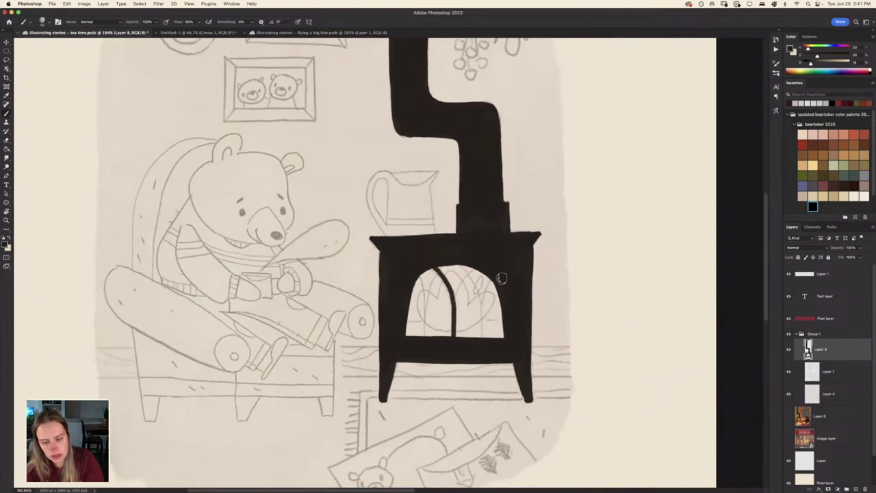
pyautogui.press('super+z')
pyautogui.moveTo(452, 348)
pyautogui.mouseDown()
pyautogui.moveTo(452, 308)
pyautogui.moveTo(433, 271)
pyautogui.mouseUp()
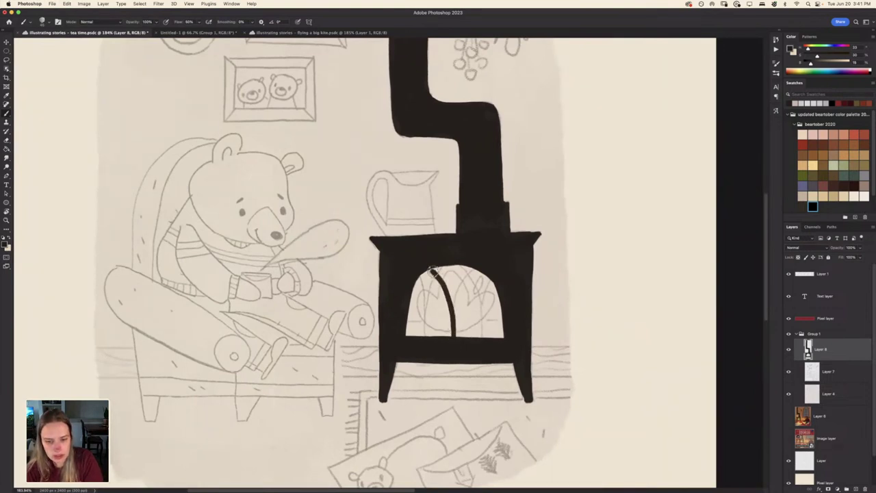
pyautogui.moveTo(452, 321); pyautogui.dragTo(476, 268)
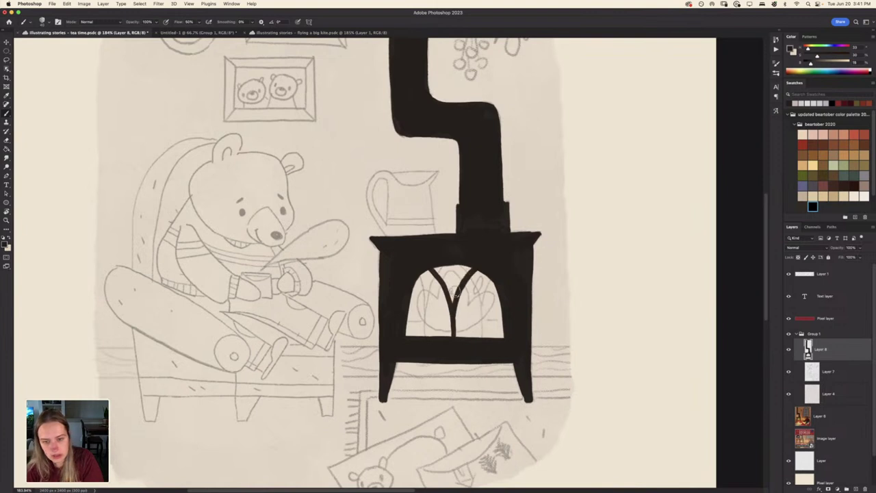
# Paint the left bar of the firebox grille with arms curving to both sides, redoing strokes until their curves are clean
pyautogui.moveTo(450, 308)
pyautogui.mouseDown()
pyautogui.moveTo(454, 344)
pyautogui.moveTo(429, 268)
pyautogui.mouseUp()
pyautogui.press('super+z')
pyautogui.moveTo(450, 342)
pyautogui.mouseDown()
pyautogui.moveTo(452, 309)
pyautogui.moveTo(423, 265)
pyautogui.mouseUp()
pyautogui.moveTo(425, 342)
pyautogui.mouseDown()
pyautogui.moveTo(427, 308)
pyautogui.moveTo(449, 263)
pyautogui.moveTo(425, 327)
pyautogui.moveTo(414, 268)
pyautogui.mouseUp()
pyautogui.press('super+z')
pyautogui.moveTo(425, 344); pyautogui.dragTo(414, 267)
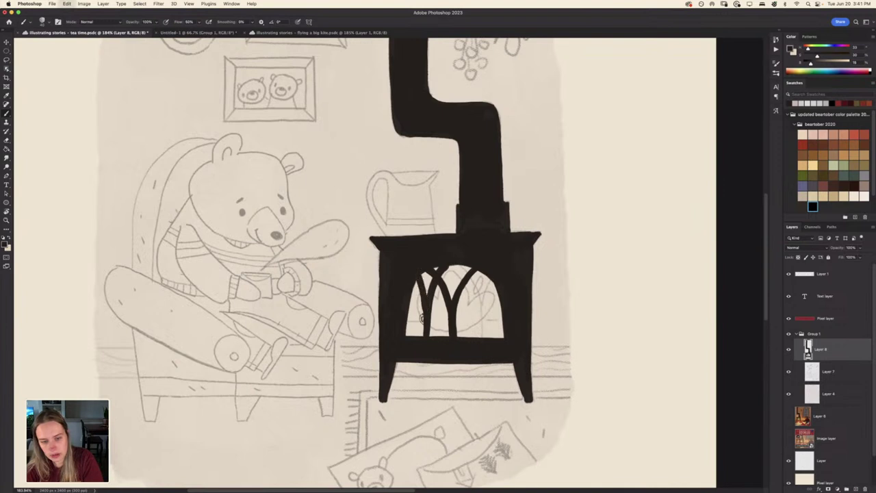
pyautogui.press('super+z')
pyautogui.moveTo(426, 344); pyautogui.dragTo(414, 267)
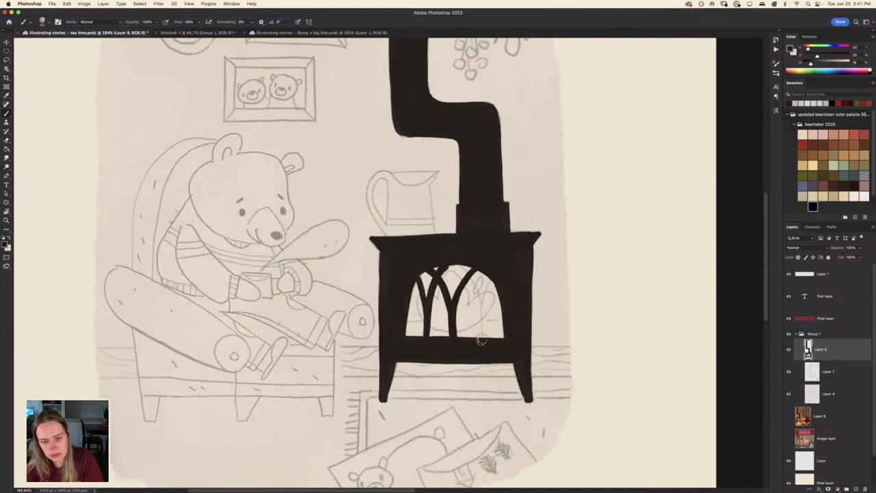
# Paint the right bar of the firebox grille with arms curving to both sides, redoing the inward-curving arm
pyautogui.moveTo(482, 340); pyautogui.dragTo(494, 271)
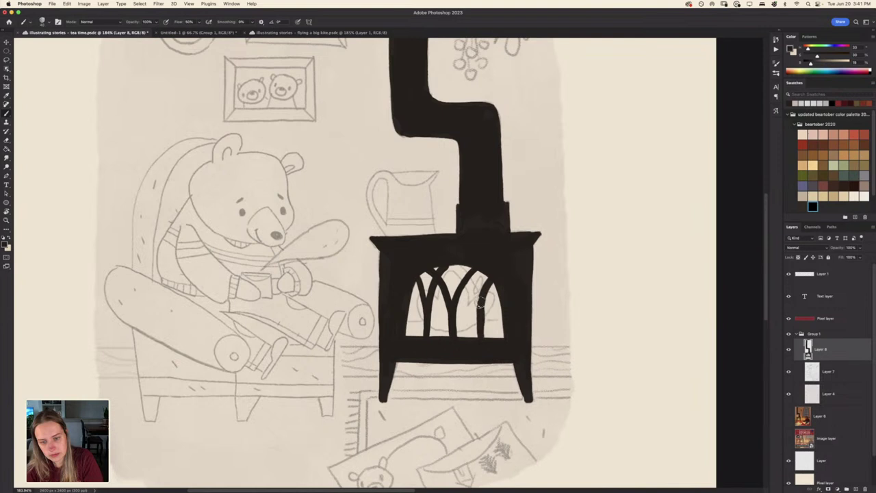
pyautogui.moveTo(480, 302); pyautogui.dragTo(454, 263)
pyautogui.press('super+z')
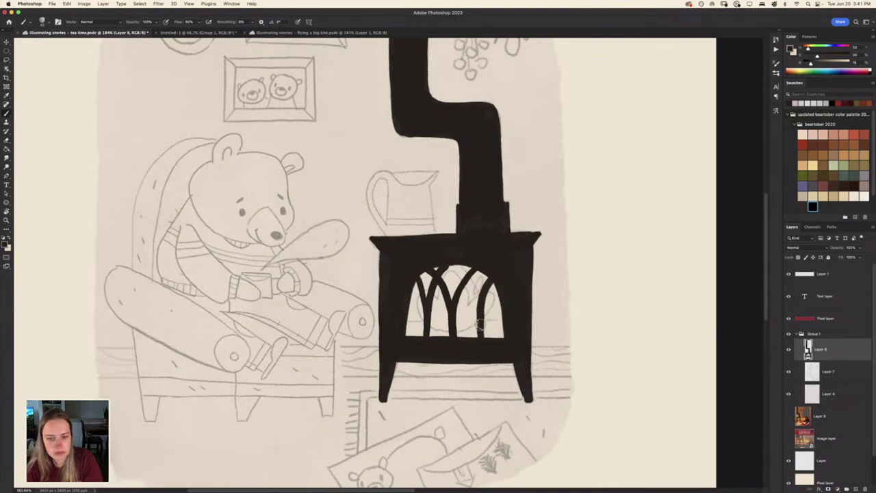
pyautogui.moveTo(477, 323)
pyautogui.mouseDown()
pyautogui.moveTo(477, 293)
pyautogui.moveTo(453, 260)
pyautogui.mouseUp()
pyautogui.press('super+z')
pyautogui.moveTo(479, 329)
pyautogui.mouseDown()
pyautogui.moveTo(475, 294)
pyautogui.moveTo(453, 260)
pyautogui.mouseUp()
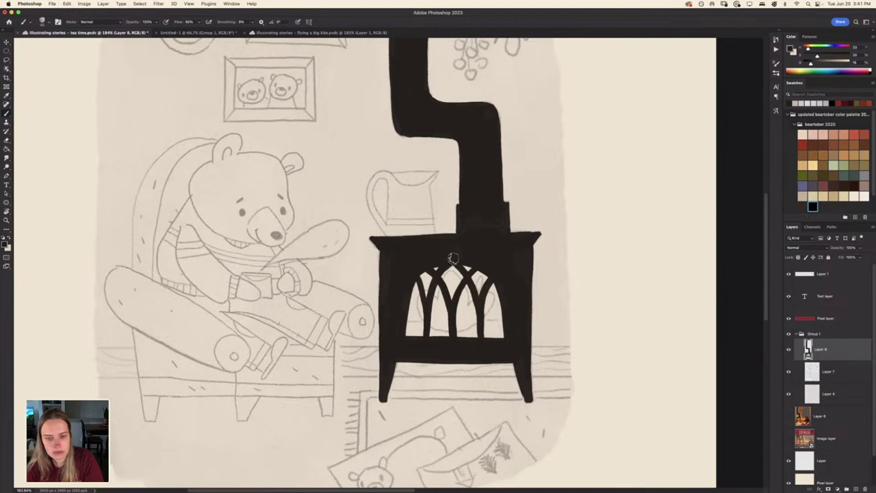
# Create a layer above the stove for the pitcher and choose the brush Kyle's Runny Inkers - Da Doo Run Run
pyautogui.moveTo(312, 318); pyautogui.dragTo(341, 348)
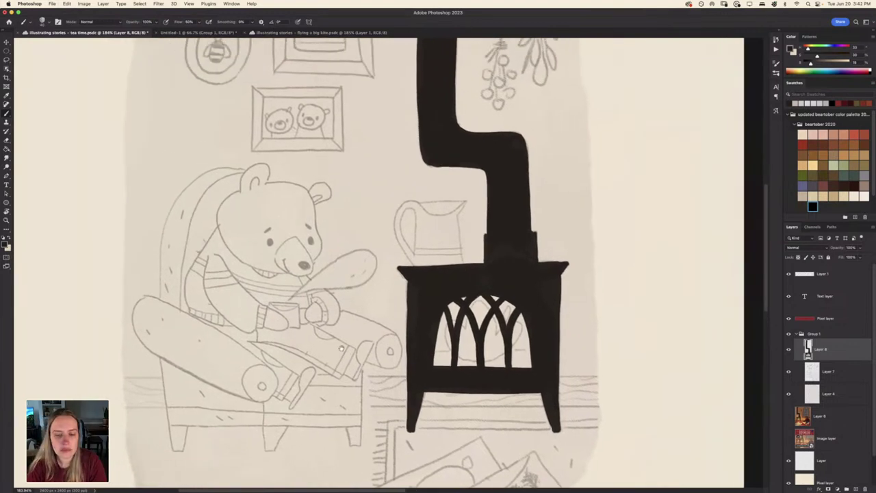
pyautogui.click(857, 488)
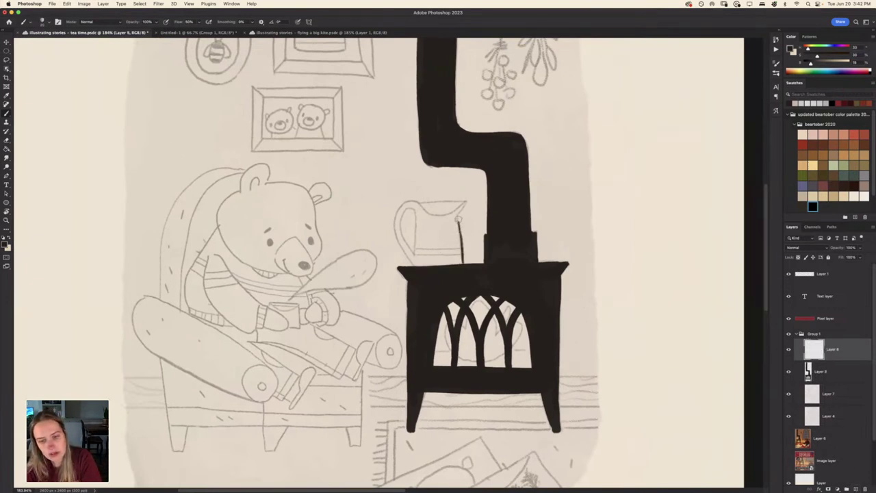
pyautogui.rightClick(471, 240)
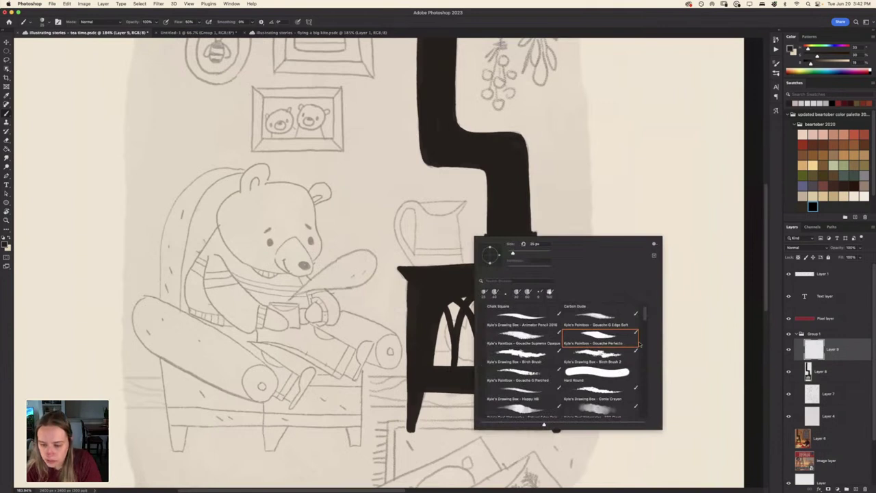
pyautogui.scroll(-3, 645, 320)
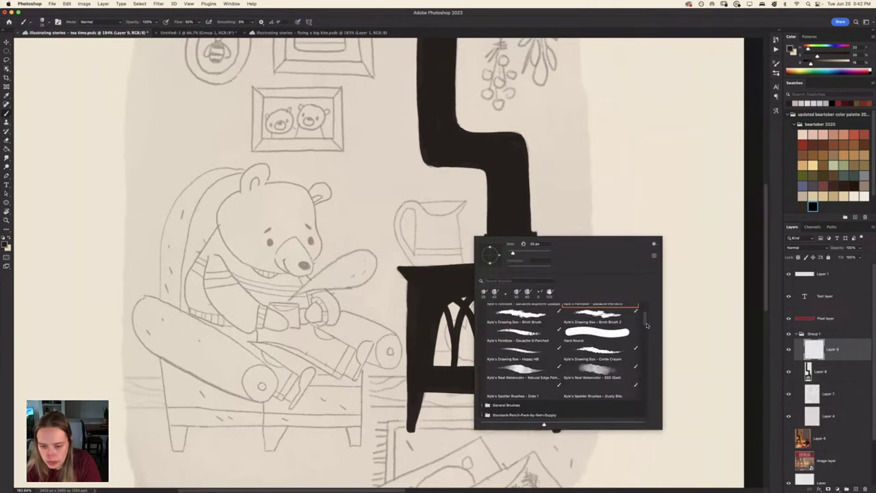
pyautogui.moveTo(647, 323); pyautogui.dragTo(649, 362)
pyautogui.scroll(-2, 647, 361)
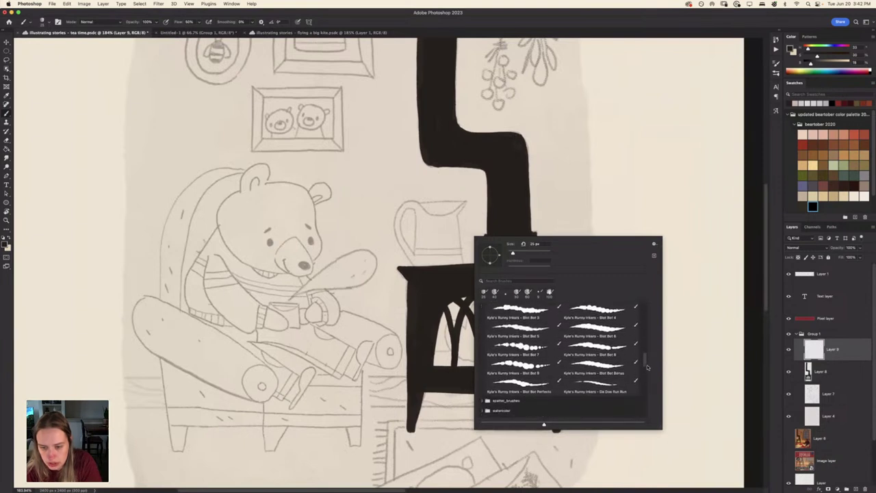
pyautogui.click(598, 391)
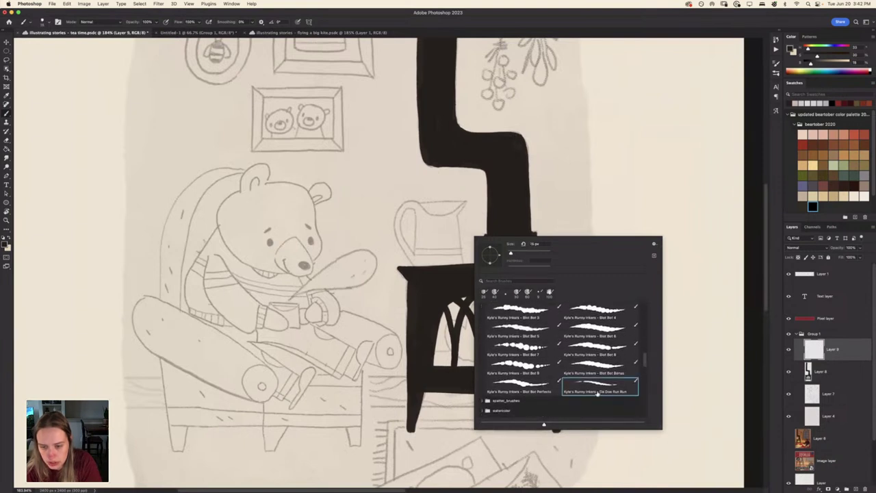
pyautogui.click(365, 16)
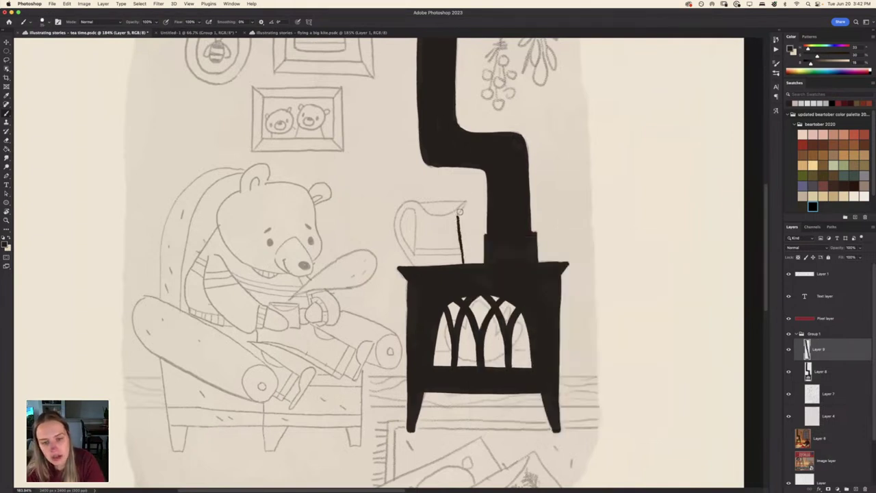
# Outline the pitcher on the stove in black, covering its body, handle, spout and curved rim, redoing uneven strokes
pyautogui.press('super+z')
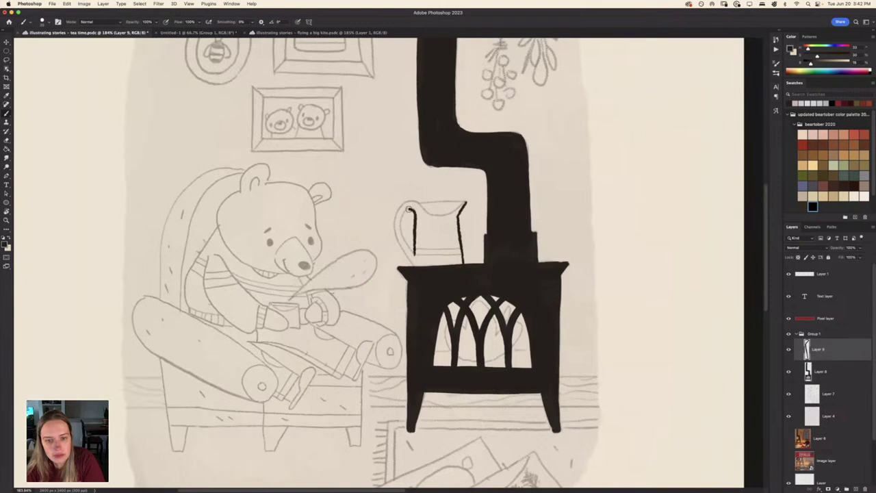
pyautogui.press('super+z')
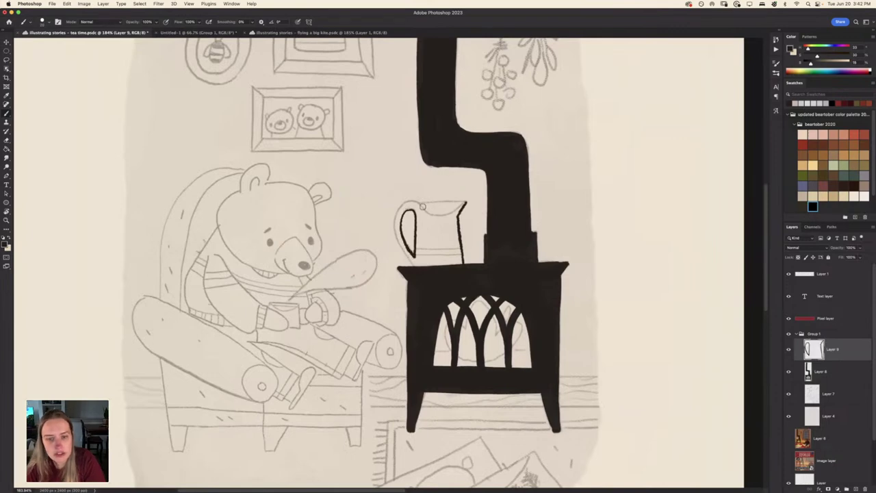
pyautogui.moveTo(341, 194); pyautogui.dragTo(375, 195)
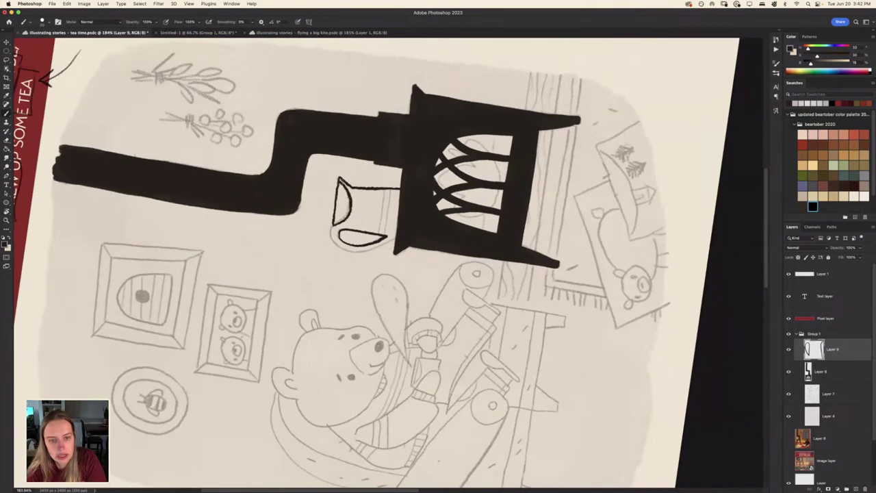
pyautogui.moveTo(335, 212); pyautogui.dragTo(505, 126)
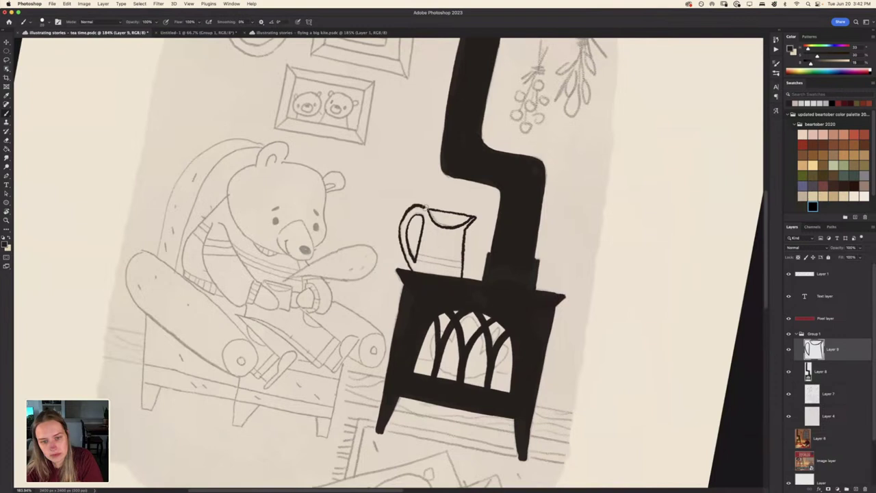
pyautogui.moveTo(423, 210); pyautogui.dragTo(431, 205)
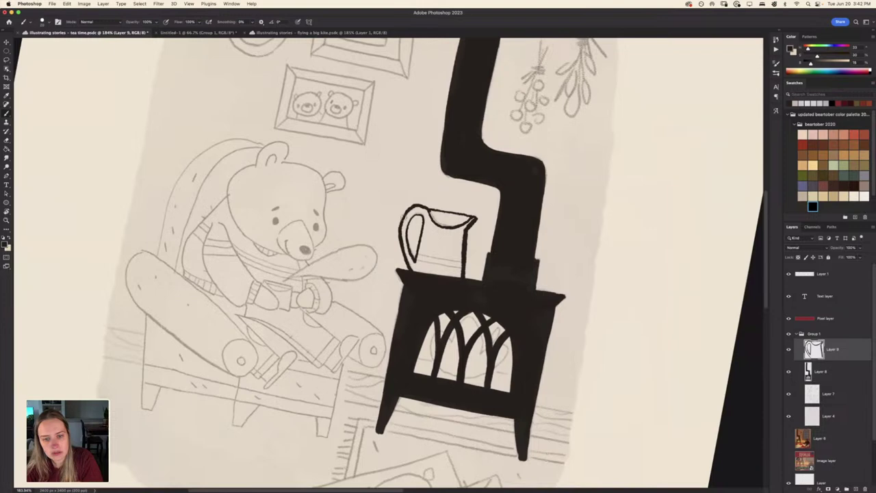
pyautogui.moveTo(405, 216); pyautogui.dragTo(411, 209)
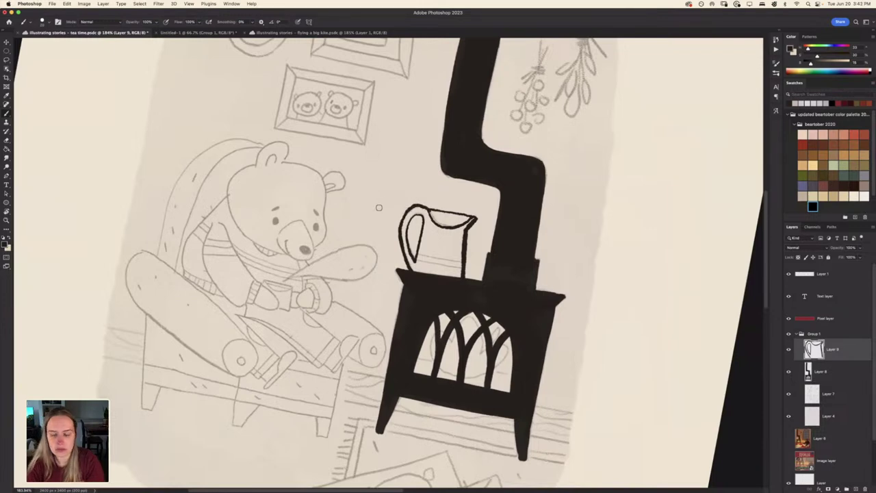
# Thicken the pitcher's rim line and fill its opening with solid black
pyautogui.press('r')
pyautogui.moveTo(313, 225)
pyautogui.mouseDown()
pyautogui.moveTo(372, 179)
pyautogui.moveTo(412, 182)
pyautogui.mouseUp()
pyautogui.press('b')
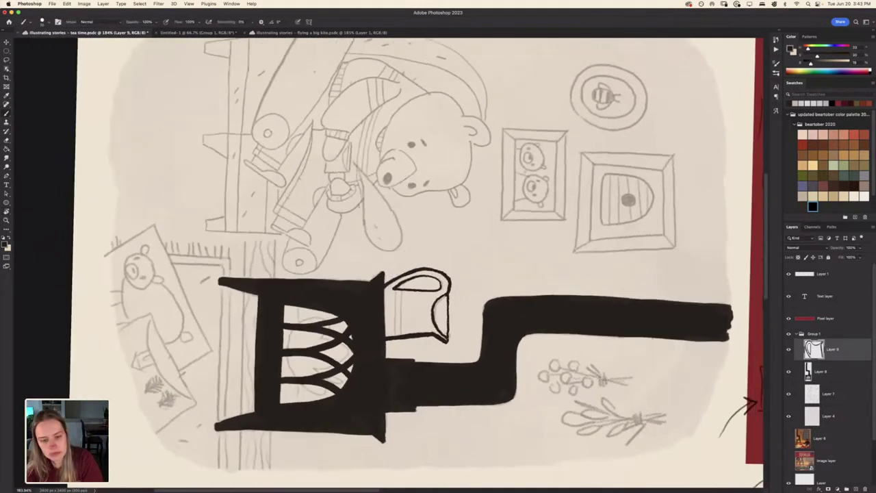
pyautogui.moveTo(448, 345); pyautogui.dragTo(447, 293)
pyautogui.moveTo(447, 338)
pyautogui.mouseDown()
pyautogui.moveTo(434, 308)
pyautogui.moveTo(443, 306)
pyautogui.moveTo(445, 326)
pyautogui.moveTo(446, 301)
pyautogui.mouseUp()
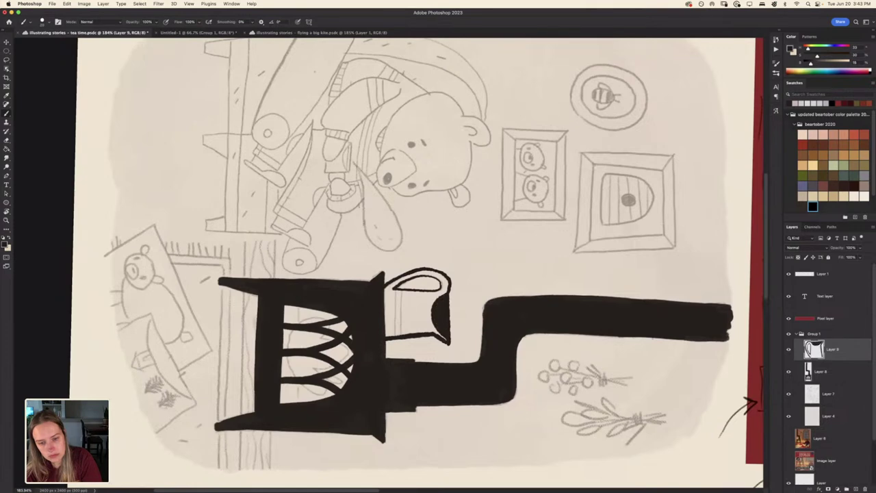
pyautogui.press('Escape')
# Paint two parallel black bands across the lower part of the pitcher's body
pyautogui.press('r')
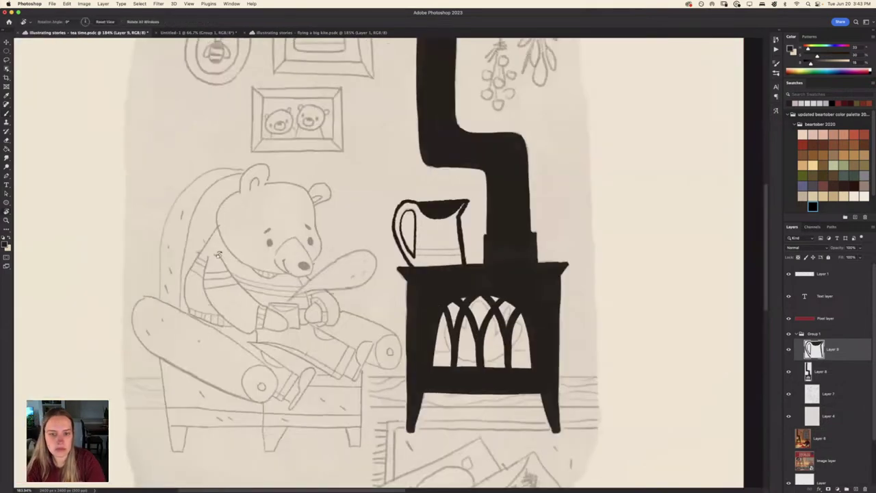
pyautogui.moveTo(218, 253)
pyautogui.mouseDown()
pyautogui.moveTo(226, 313)
pyautogui.moveTo(300, 410)
pyautogui.mouseUp()
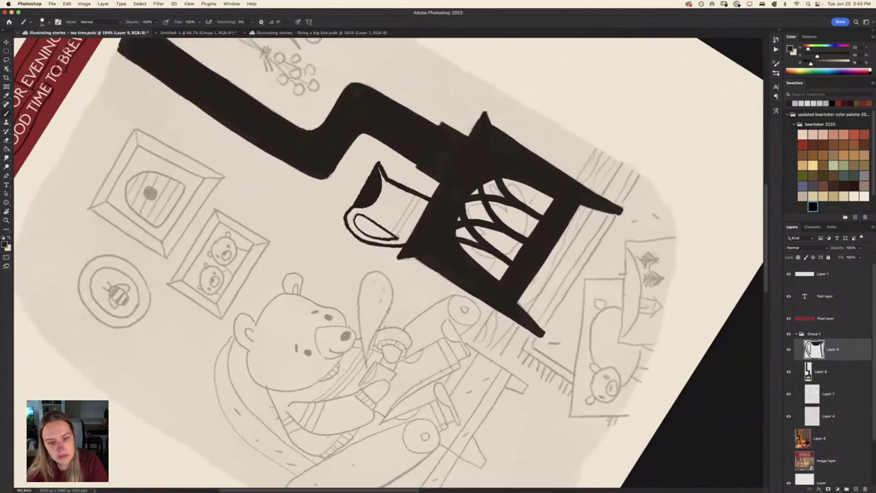
pyautogui.moveTo(394, 238); pyautogui.dragTo(426, 195)
pyautogui.moveTo(393, 235); pyautogui.dragTo(415, 198)
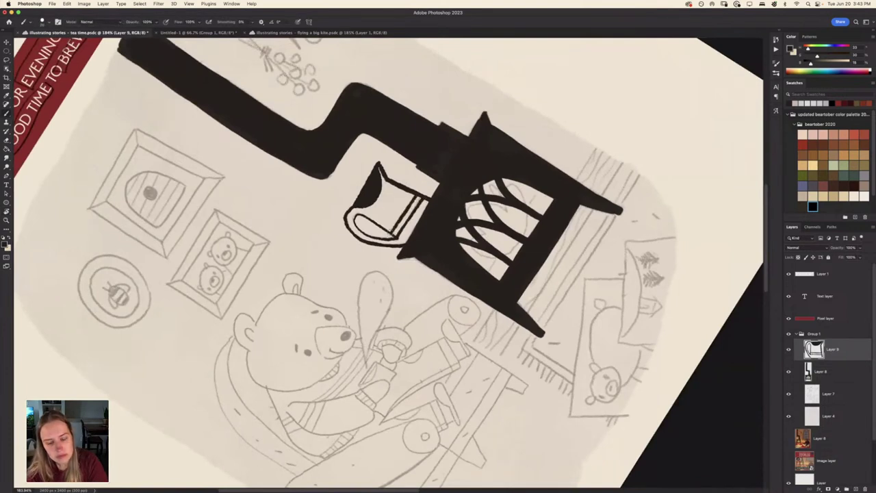
pyautogui.press('Escape')
# Choose the Kyle's Real Watercolor Natural Edge brush at 70 px for the shading
pyautogui.moveTo(329, 239)
pyautogui.mouseDown()
pyautogui.moveTo(356, 302)
pyautogui.moveTo(343, 166)
pyautogui.mouseUp()
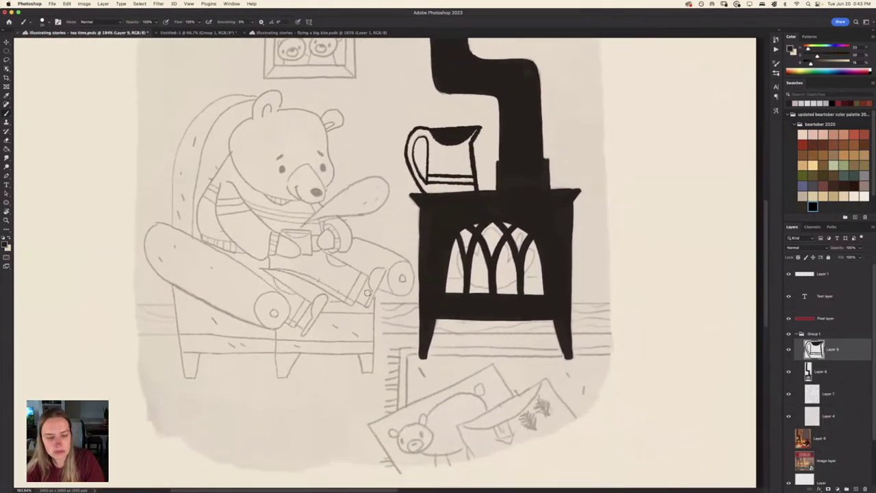
pyautogui.moveTo(350, 301); pyautogui.dragTo(408, 434)
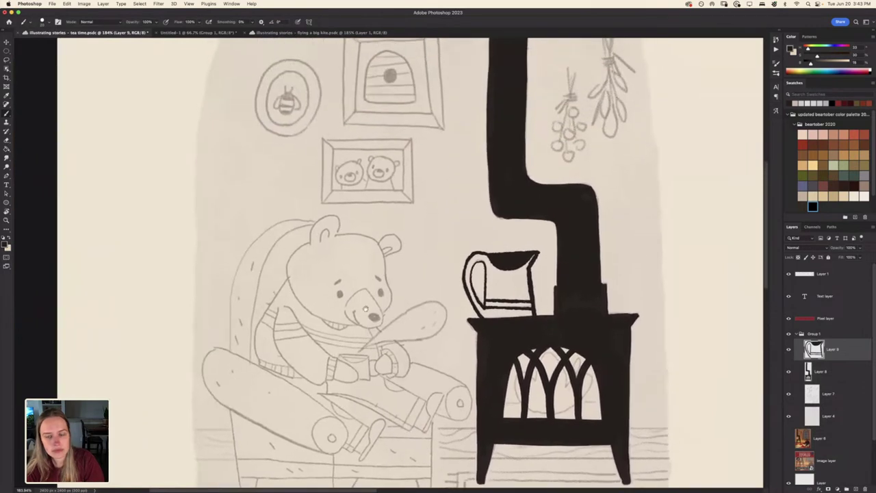
pyautogui.moveTo(389, 254); pyautogui.dragTo(353, 302)
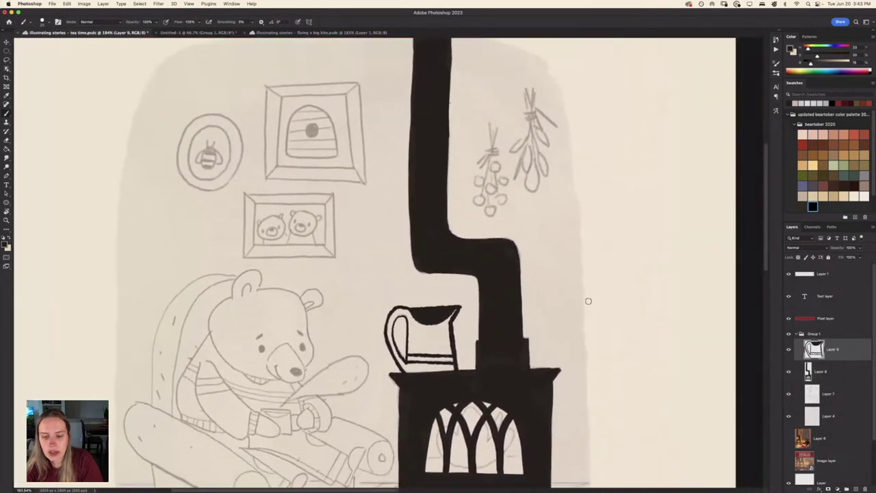
pyautogui.moveTo(363, 384); pyautogui.dragTo(366, 369)
pyautogui.scroll(-3, 365, 369)
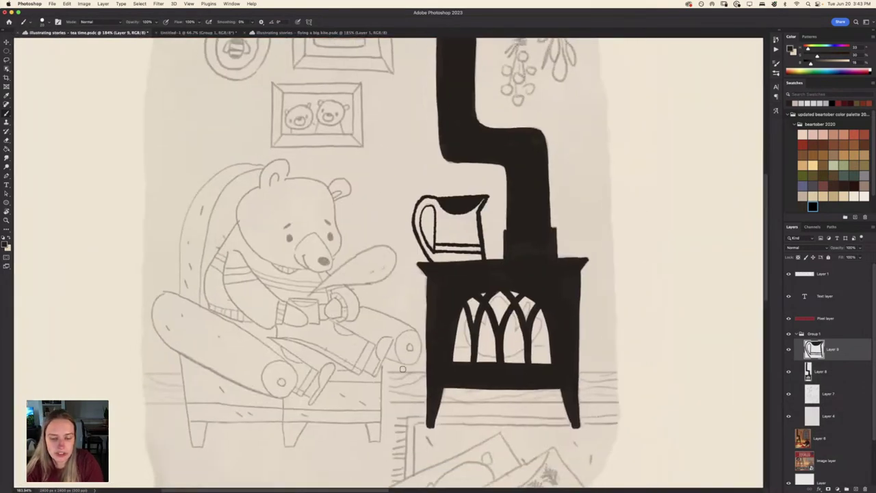
pyautogui.rightClick(438, 344)
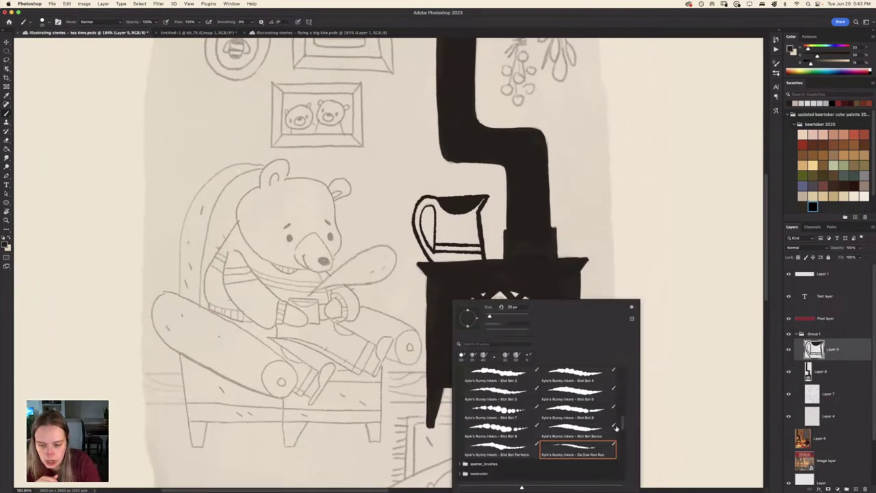
pyautogui.scroll(5, 506, 438)
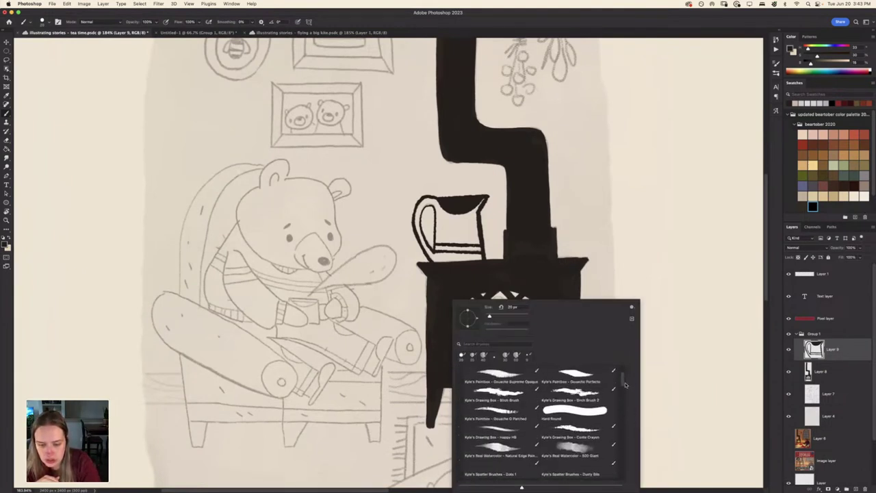
pyautogui.click(504, 443)
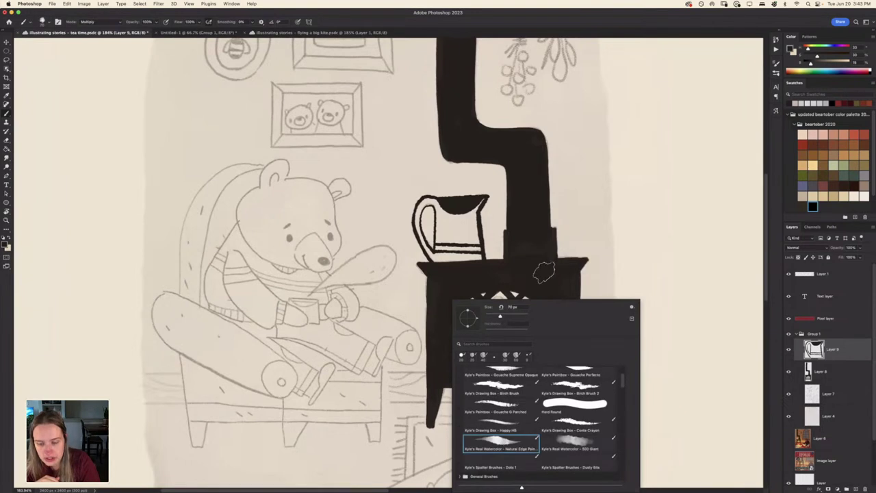
pyautogui.click(640, 23)
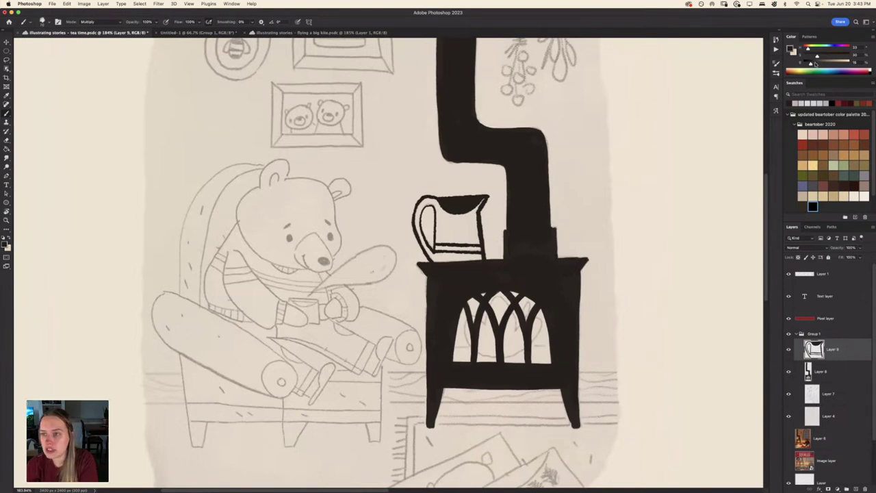
# Mix a muted warm grey paint colour by raising the brightness to 64% and lowering the saturation
pyautogui.moveTo(816, 64); pyautogui.dragTo(833, 64)
pyautogui.click(825, 65)
pyautogui.click(815, 57)
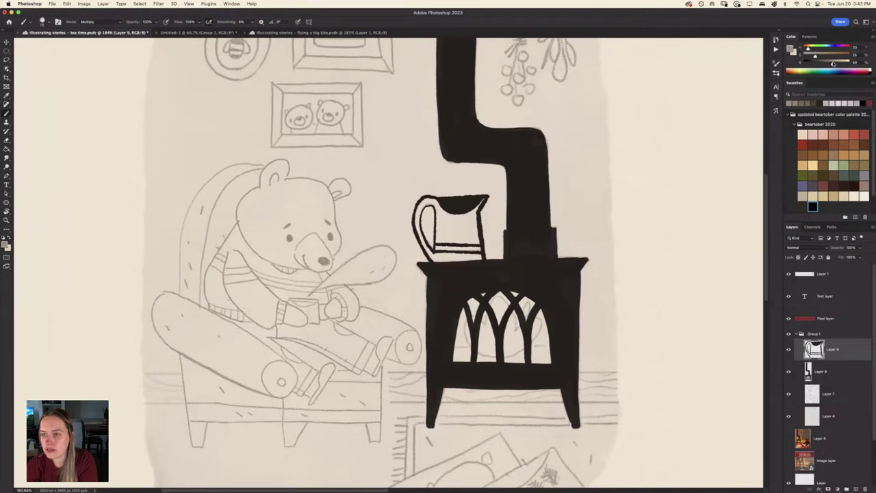
pyautogui.click(809, 57)
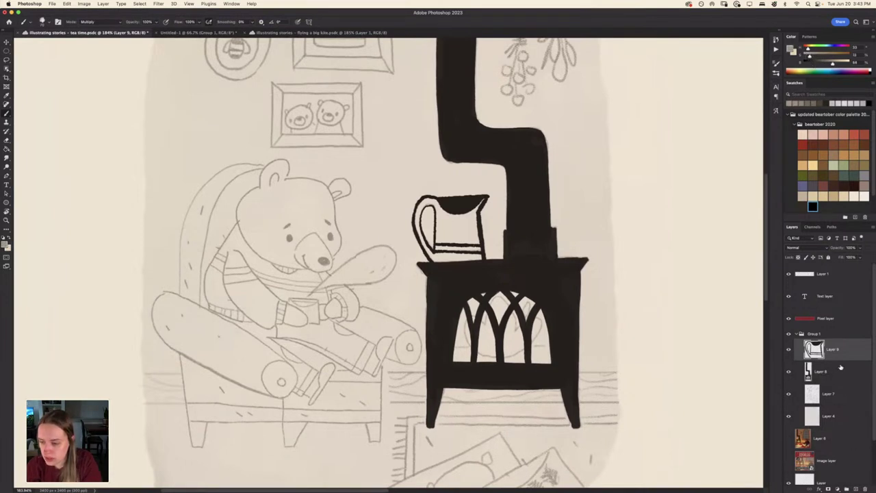
# Create a layer for the grey washes and place it beneath the black stove layer, undoing the test wash on the pitcher
pyautogui.click(841, 370)
pyautogui.click(856, 488)
pyautogui.moveTo(456, 235)
pyautogui.mouseDown()
pyautogui.moveTo(454, 227)
pyautogui.moveTo(468, 237)
pyautogui.moveTo(459, 255)
pyautogui.moveTo(469, 233)
pyautogui.moveTo(480, 236)
pyautogui.mouseUp()
pyautogui.moveTo(843, 373); pyautogui.dragTo(832, 390)
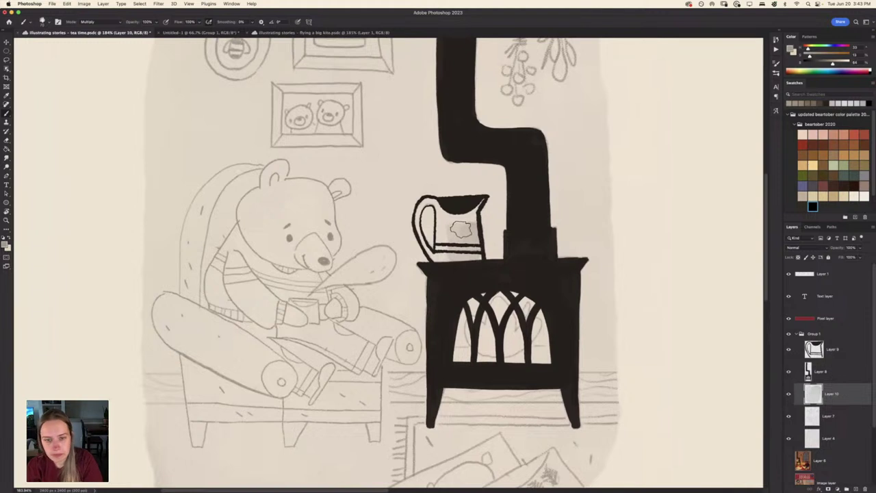
pyautogui.hotkey('ctrl', 'z')
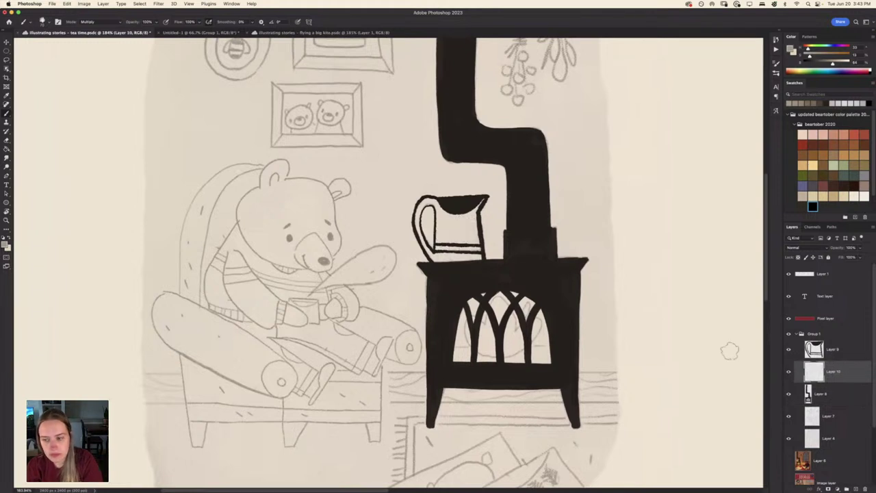
pyautogui.moveTo(849, 374); pyautogui.dragTo(852, 401)
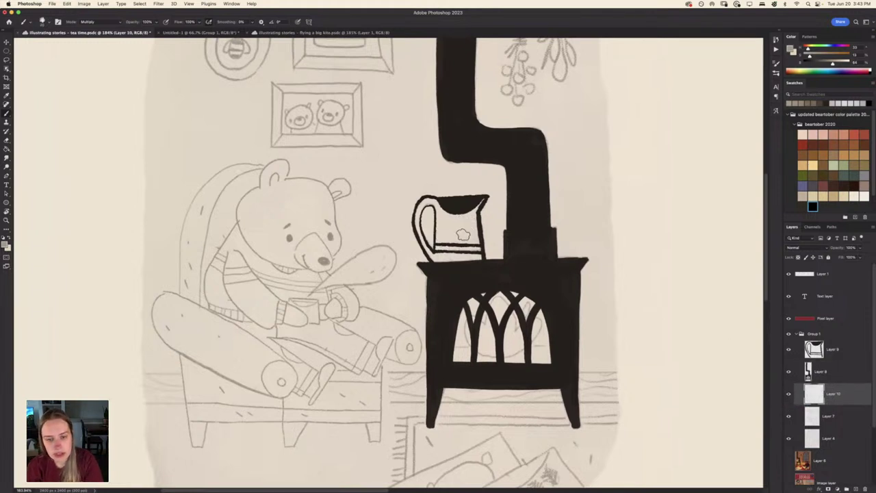
# Shade the pitcher's body and handle with layered grey watercolour washes, using a smaller brush and redoing the first stroke
pyautogui.moveTo(469, 258)
pyautogui.mouseDown()
pyautogui.moveTo(456, 249)
pyautogui.moveTo(475, 209)
pyautogui.moveTo(438, 258)
pyautogui.moveTo(457, 223)
pyautogui.moveTo(445, 251)
pyautogui.moveTo(449, 241)
pyautogui.mouseUp()
pyautogui.press('super+z')
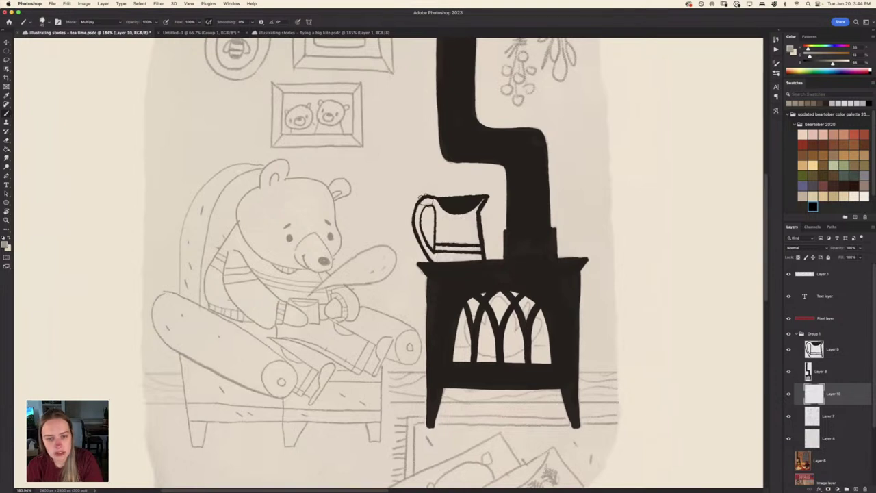
pyautogui.moveTo(415, 206)
pyautogui.mouseDown()
pyautogui.moveTo(450, 210)
pyautogui.moveTo(443, 218)
pyautogui.moveTo(464, 213)
pyautogui.moveTo(448, 227)
pyautogui.moveTo(466, 215)
pyautogui.moveTo(470, 242)
pyautogui.moveTo(438, 222)
pyautogui.mouseUp()
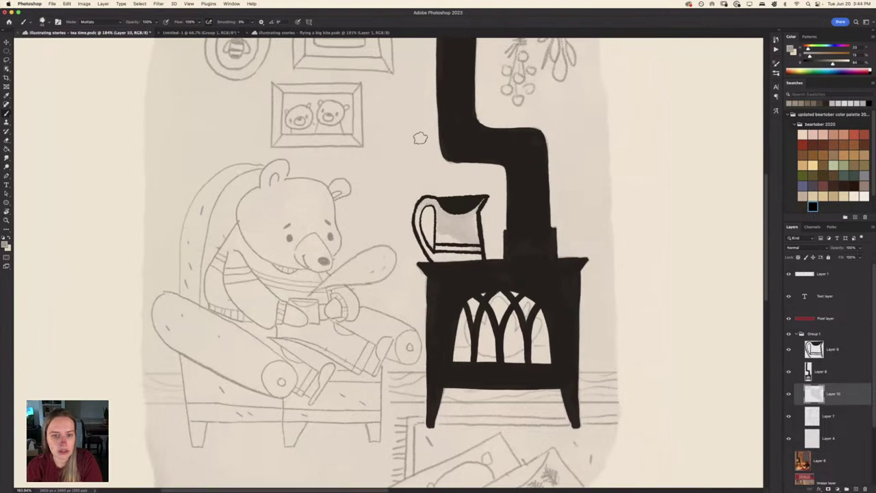
pyautogui.moveTo(300, 340); pyautogui.dragTo(305, 354)
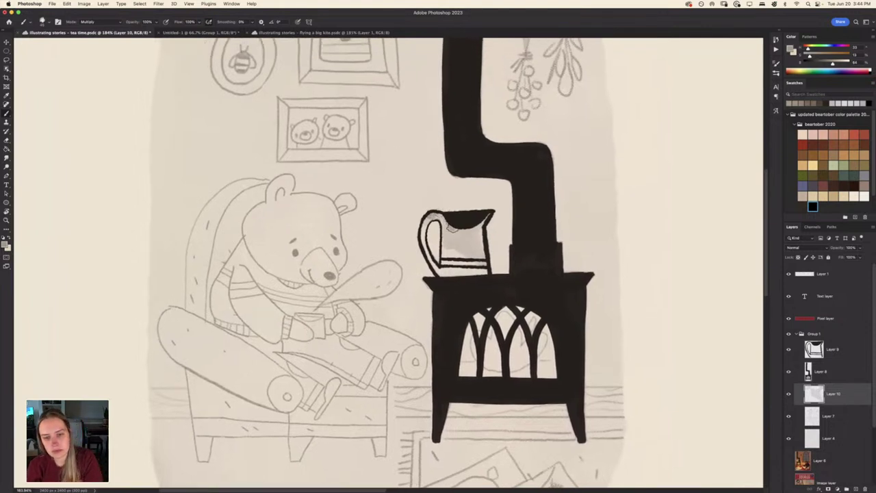
pyautogui.moveTo(452, 228)
pyautogui.mouseDown()
pyautogui.moveTo(475, 231)
pyautogui.moveTo(477, 241)
pyautogui.moveTo(467, 234)
pyautogui.moveTo(480, 256)
pyautogui.moveTo(473, 255)
pyautogui.moveTo(475, 268)
pyautogui.mouseUp()
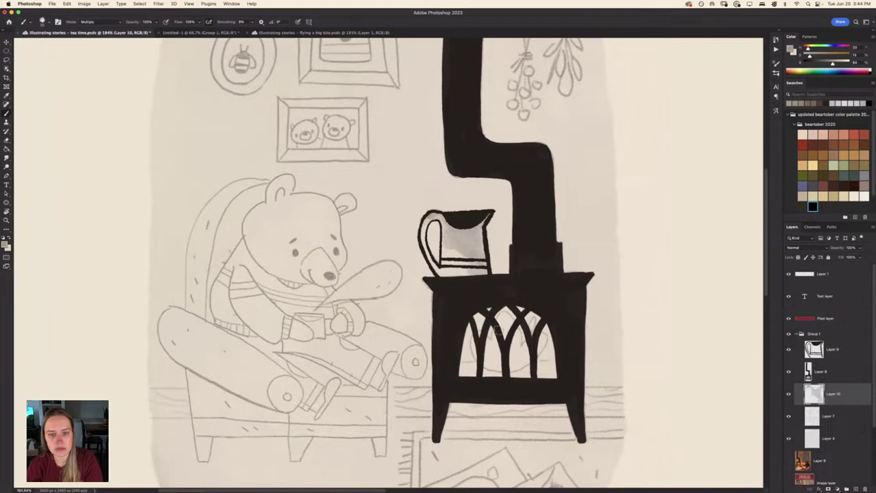
# Fill the round berries of the hanging bunch nearest the stovepipe with grey watercolour dabs
pyautogui.scroll(2, 597, 205)
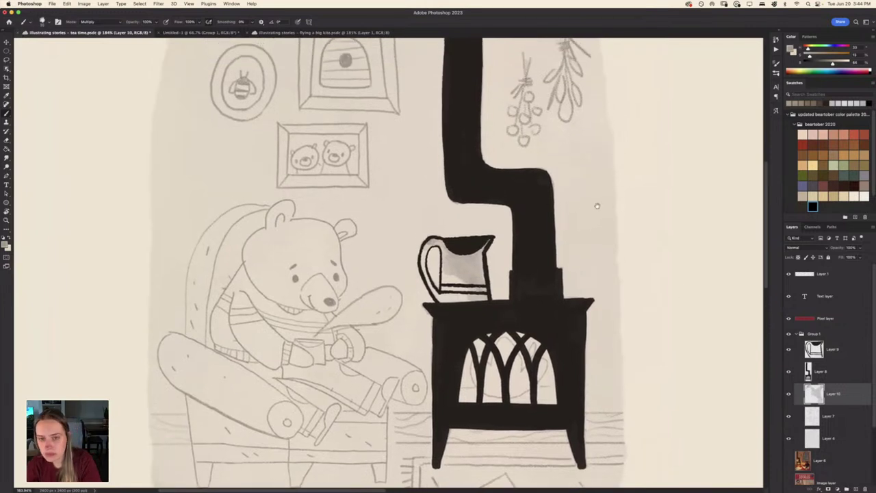
pyautogui.scroll(3, 597, 206)
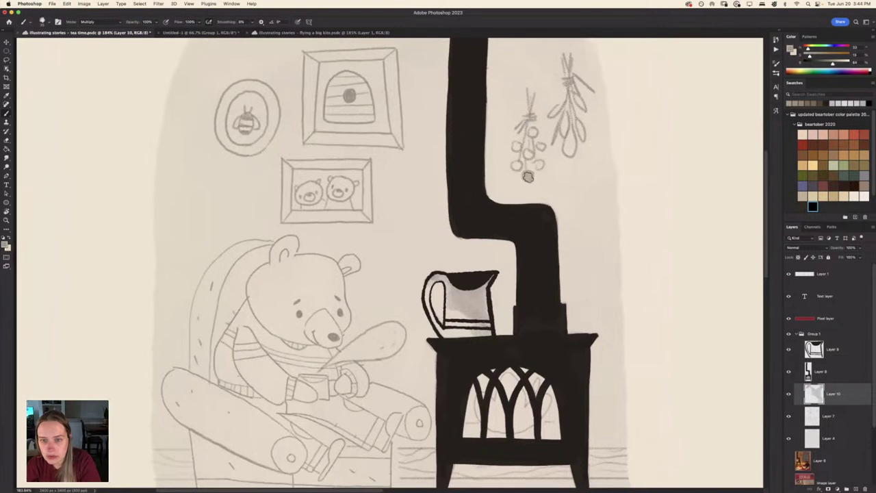
pyautogui.click(528, 176)
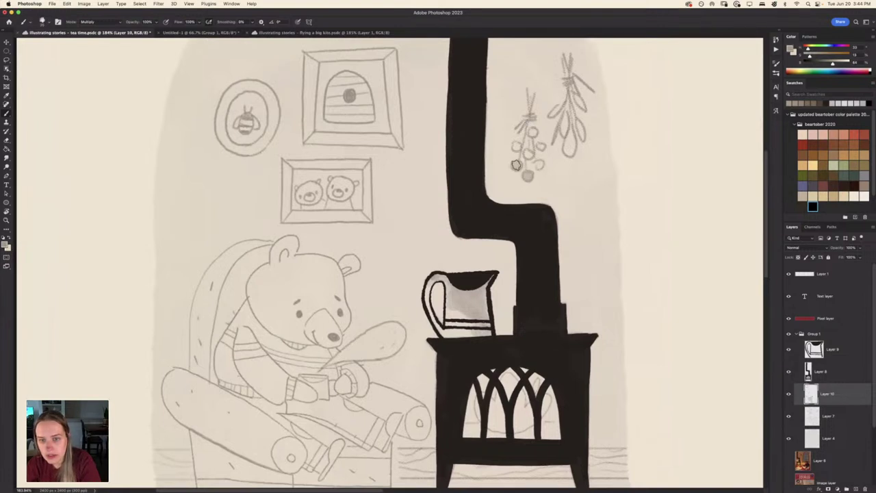
pyautogui.click(517, 165)
pyautogui.click(540, 165)
pyautogui.click(528, 156)
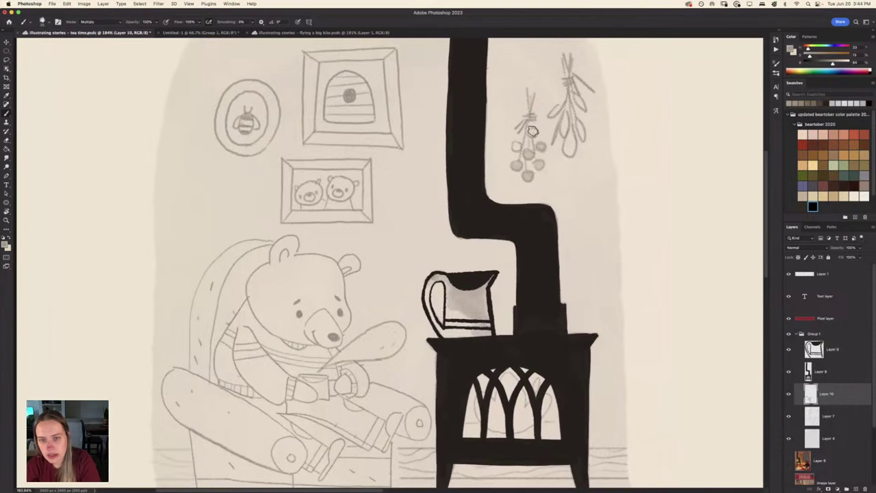
pyautogui.click(532, 131)
pyautogui.click(516, 146)
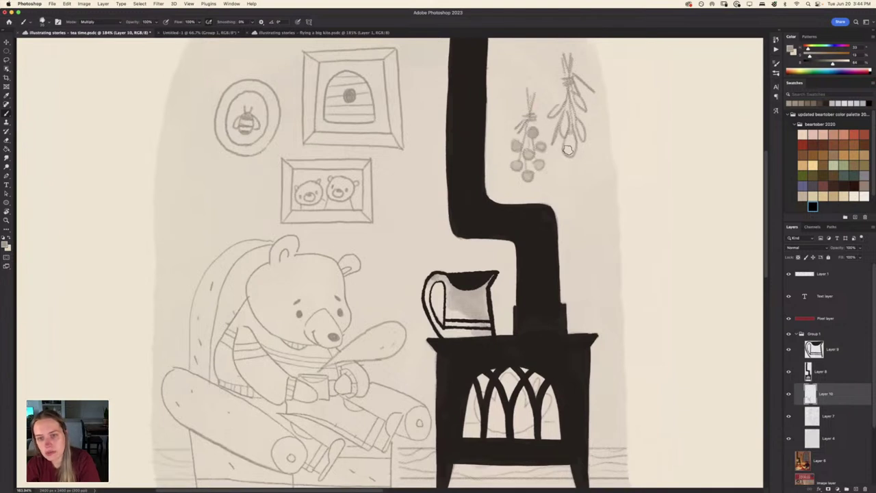
# Fill the long leaves of the outer hanging bunch with grey watercolour strokes and deepen the berries using a smaller brush
pyautogui.moveTo(571, 133); pyautogui.dragTo(569, 150)
pyautogui.moveTo(565, 116)
pyautogui.mouseDown()
pyautogui.moveTo(580, 132)
pyautogui.moveTo(573, 100)
pyautogui.moveTo(581, 103)
pyautogui.moveTo(562, 101)
pyautogui.moveTo(551, 112)
pyautogui.moveTo(588, 82)
pyautogui.moveTo(592, 97)
pyautogui.moveTo(552, 111)
pyautogui.mouseUp()
pyautogui.press('[')
pyautogui.press('[')
pyautogui.press('[')
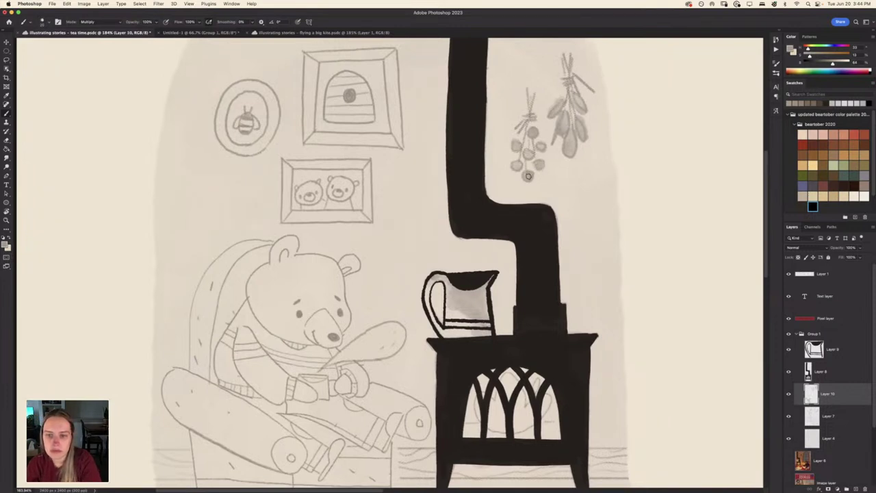
pyautogui.moveTo(525, 154); pyautogui.dragTo(527, 158)
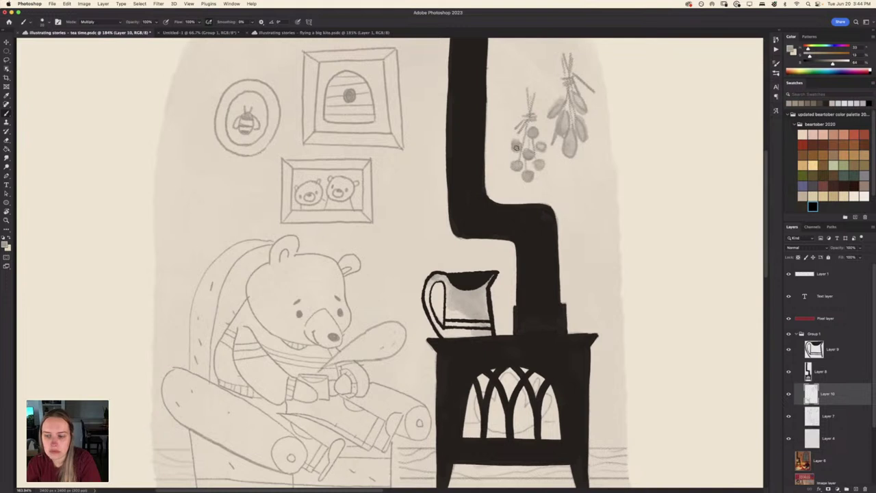
# Fade the pencil sketch layer to 11% opacity
pyautogui.click(818, 416)
pyautogui.moveTo(864, 249); pyautogui.dragTo(839, 258)
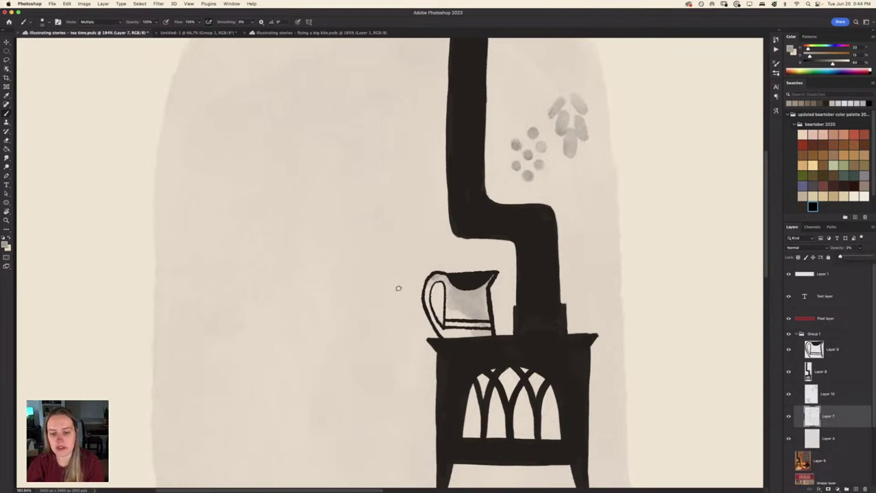
pyautogui.scroll(-3, 399, 288)
pyautogui.scroll(3, 398, 291)
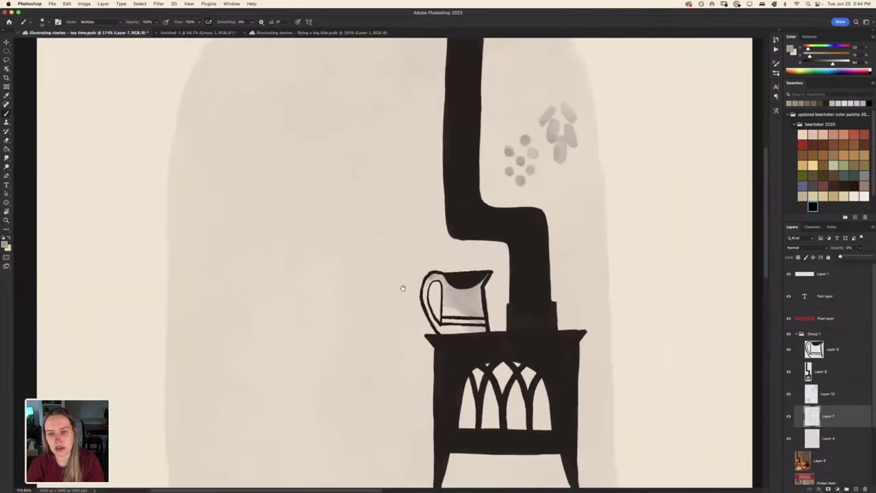
pyautogui.moveTo(403, 288); pyautogui.dragTo(392, 310)
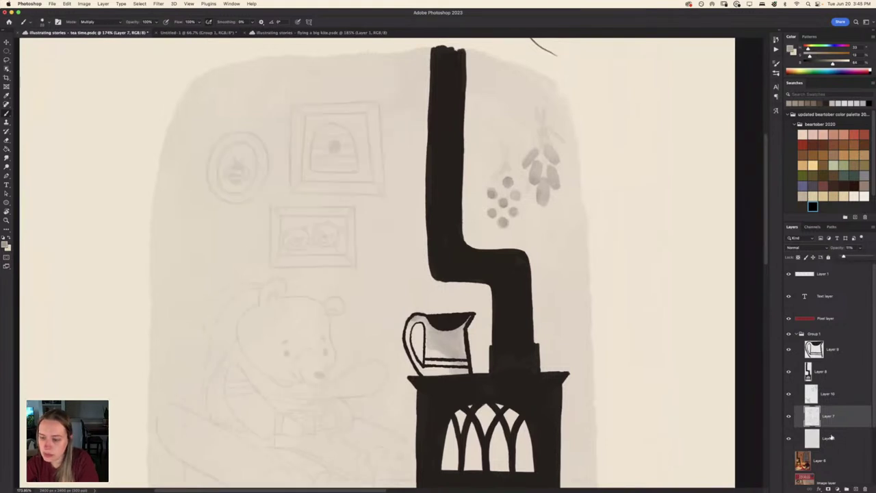
# Select the pitcher's black linework layer and choose the Kyle's Runny Inkers - Da Doo Run Run brush
pyautogui.click(835, 350)
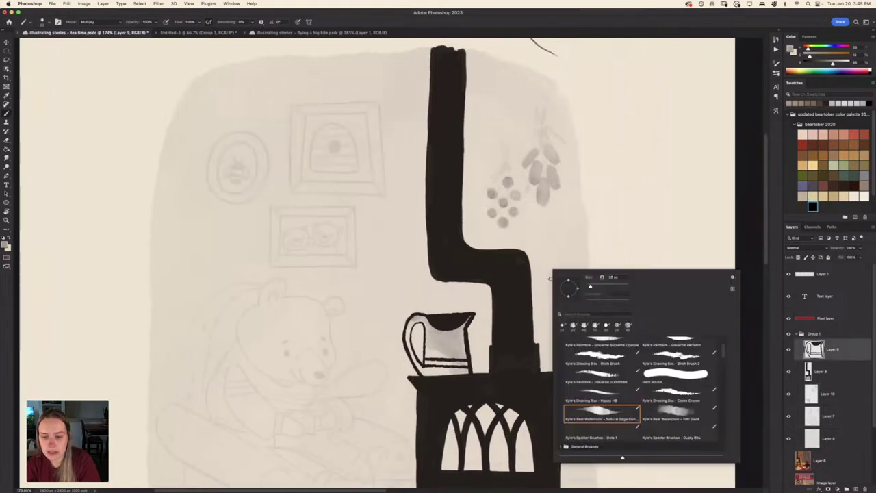
pyautogui.rightClick(604, 271)
pyautogui.click(669, 432)
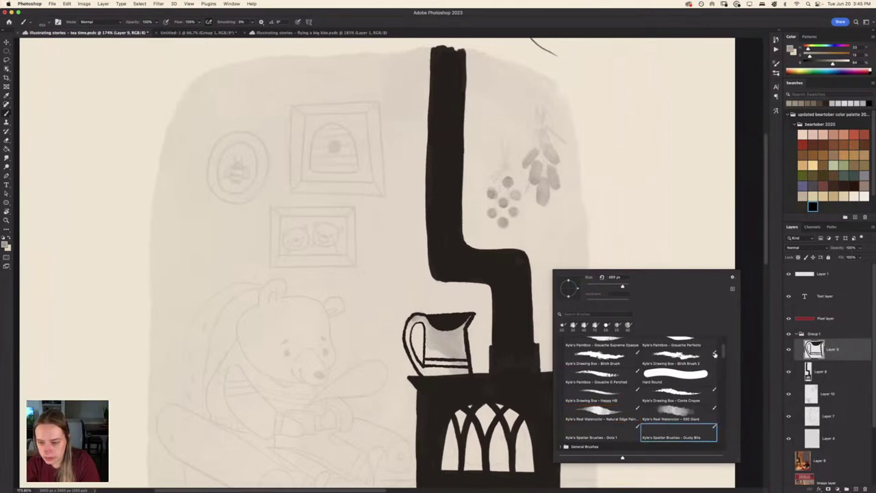
pyautogui.moveTo(723, 354)
pyautogui.mouseDown()
pyautogui.moveTo(725, 448)
pyautogui.moveTo(721, 397)
pyautogui.mouseUp()
pyautogui.click(686, 414)
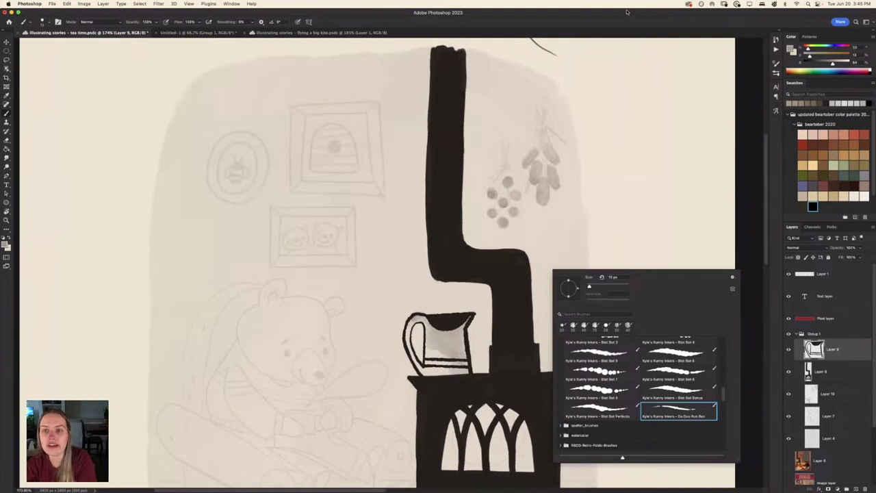
pyautogui.click(353, 18)
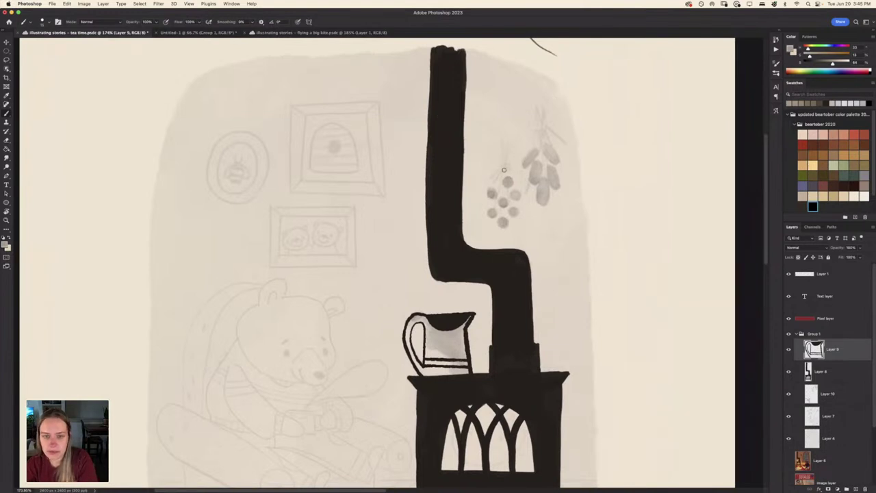
# Ink the stems and leaf veins of both hanging bunches in black, undoing the grey test stroke
pyautogui.moveTo(499, 164); pyautogui.dragTo(510, 165)
pyautogui.press('super+z')
pyautogui.click(814, 206)
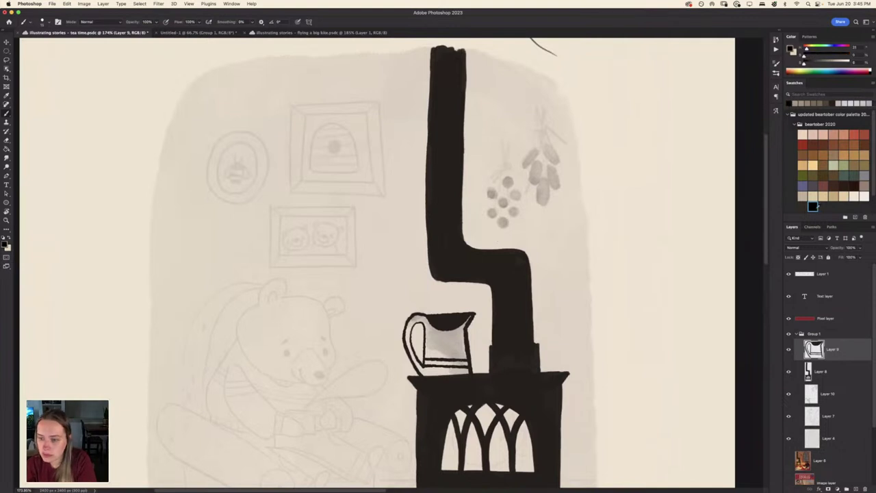
pyautogui.moveTo(498, 165)
pyautogui.mouseDown()
pyautogui.moveTo(510, 165)
pyautogui.moveTo(489, 178)
pyautogui.mouseUp()
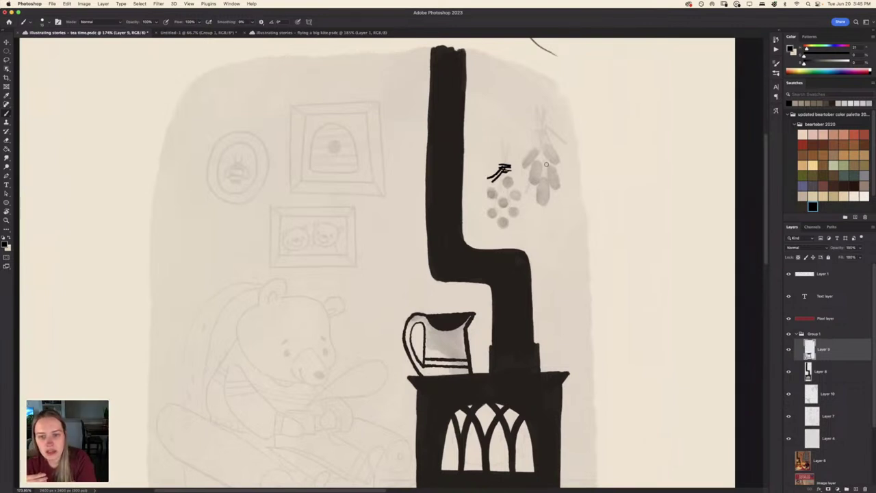
pyautogui.moveTo(544, 172); pyautogui.dragTo(544, 177)
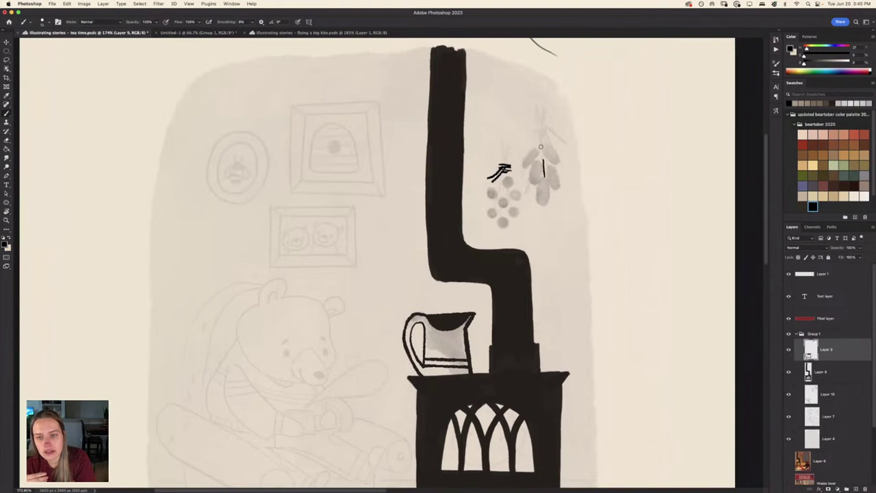
pyautogui.moveTo(542, 144)
pyautogui.mouseDown()
pyautogui.moveTo(538, 112)
pyautogui.moveTo(536, 139)
pyautogui.moveTo(557, 188)
pyautogui.moveTo(538, 160)
pyautogui.moveTo(555, 165)
pyautogui.moveTo(523, 165)
pyautogui.mouseUp()
pyautogui.moveTo(510, 209)
pyautogui.mouseDown()
pyautogui.moveTo(506, 145)
pyautogui.moveTo(503, 169)
pyautogui.mouseUp()
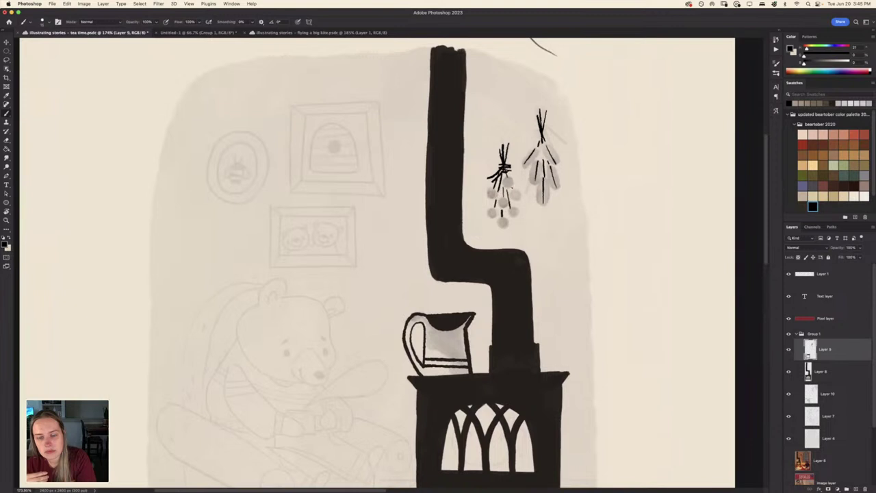
# Draw the black tie around the outer bunch's stems, redoing its loose string end
pyautogui.moveTo(539, 127); pyautogui.dragTo(560, 139)
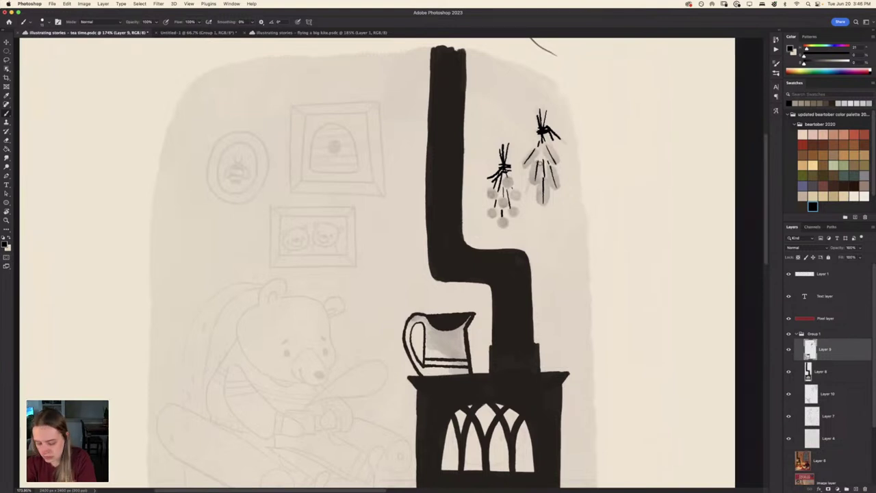
pyautogui.press('super+z')
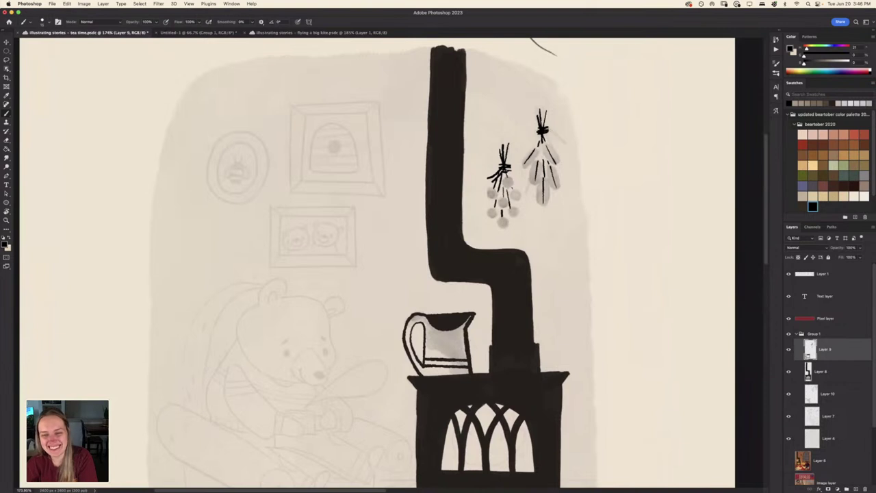
pyautogui.moveTo(556, 139); pyautogui.dragTo(549, 141)
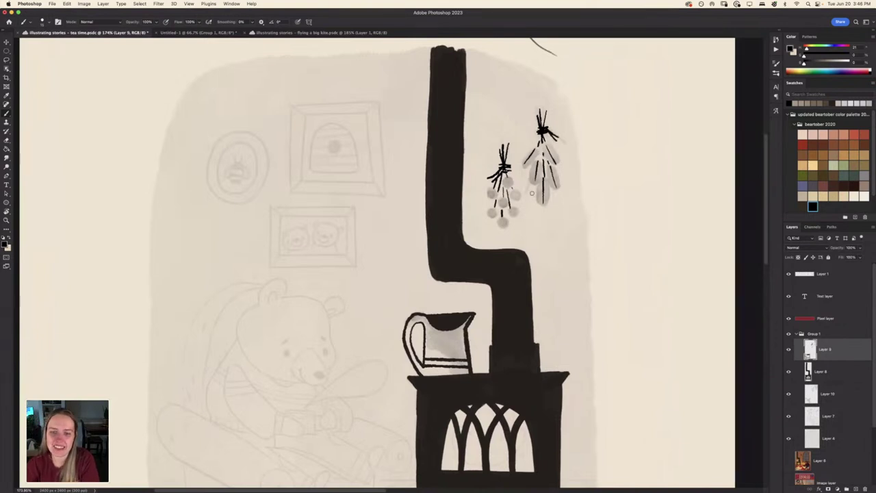
# Deepen the berries and leaves on the grey wash layer with the Kyle's Real Watercolor - Natural Edge brush in neutral mid grey
pyautogui.scroll(-2, 309, 384)
pyautogui.hscroll(-1, 310, 383)
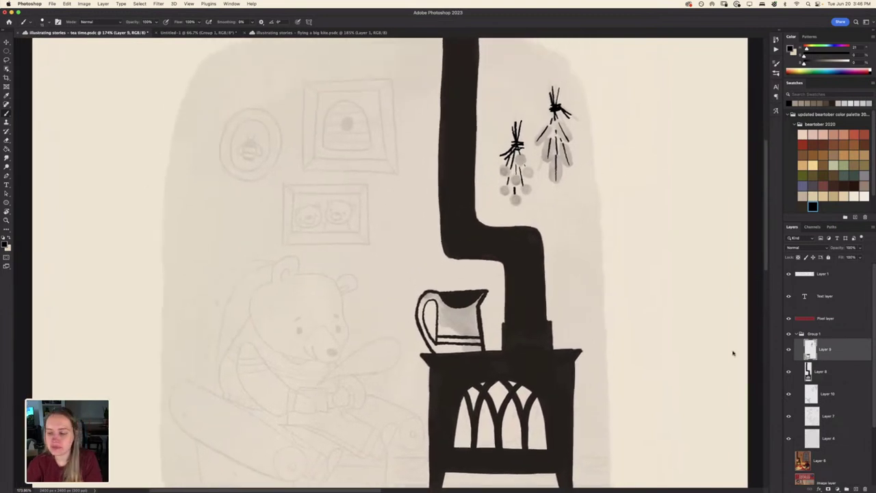
pyautogui.rightClick(592, 217)
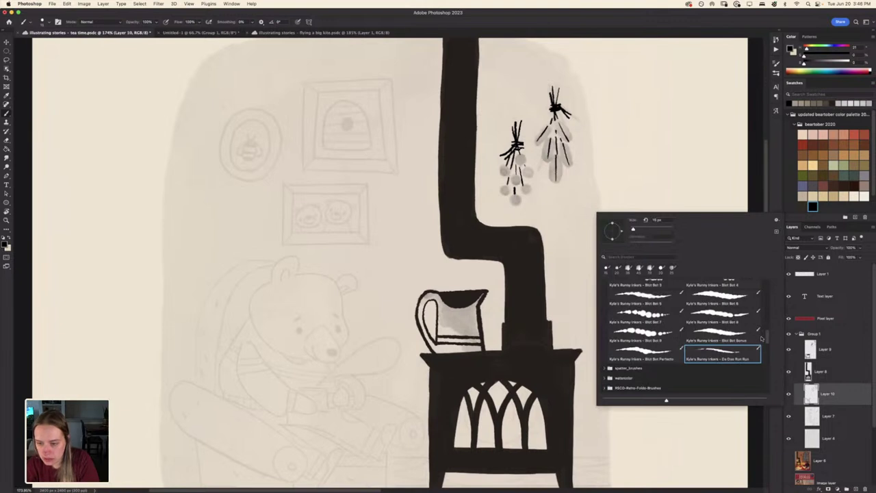
pyautogui.moveTo(766, 338); pyautogui.dragTo(766, 289)
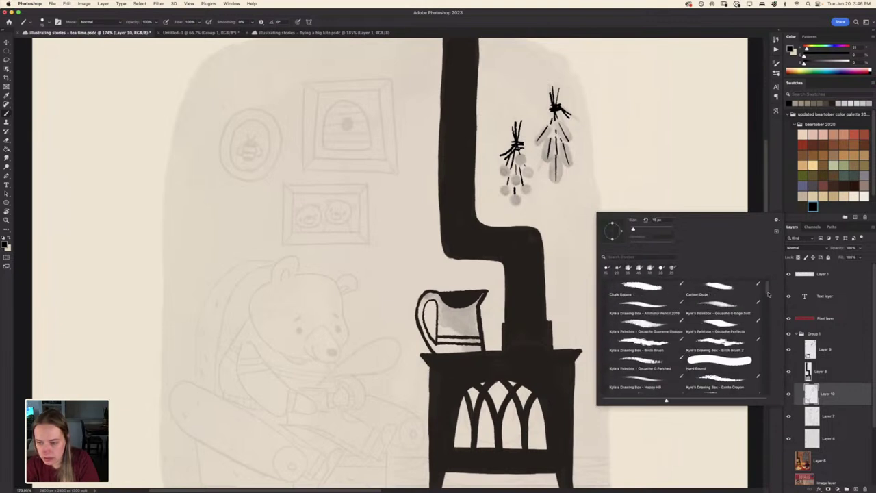
pyautogui.scroll(-3, 768, 293)
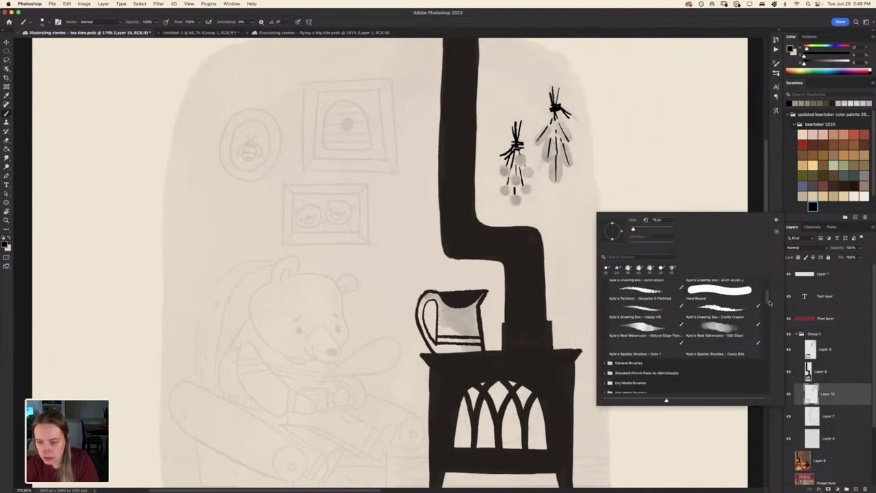
pyautogui.click(646, 333)
pyautogui.press('Return')
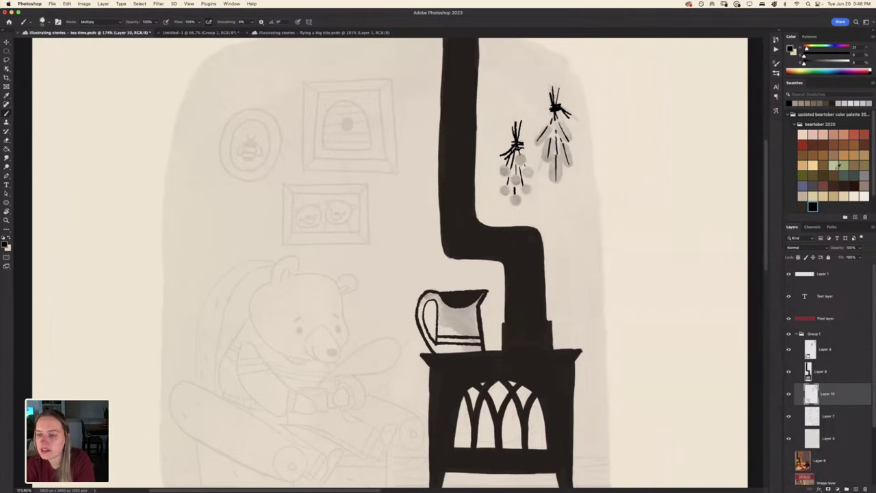
pyautogui.click(826, 63)
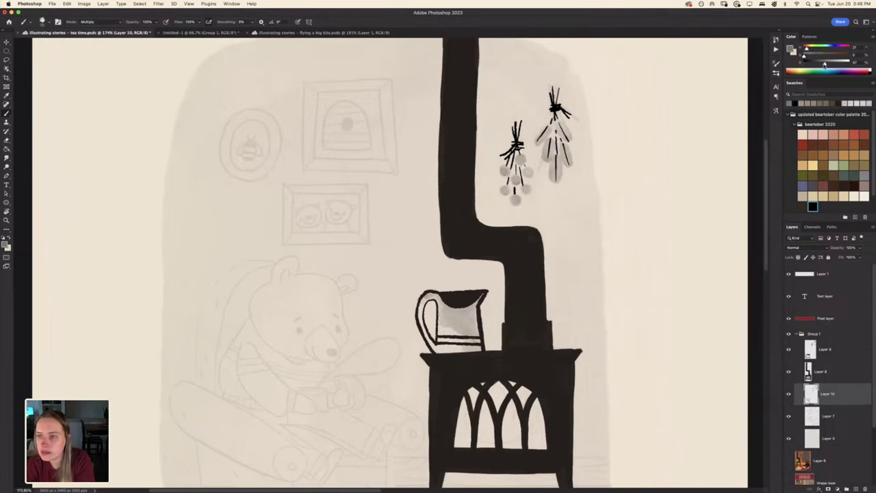
pyautogui.moveTo(521, 168); pyautogui.dragTo(524, 189)
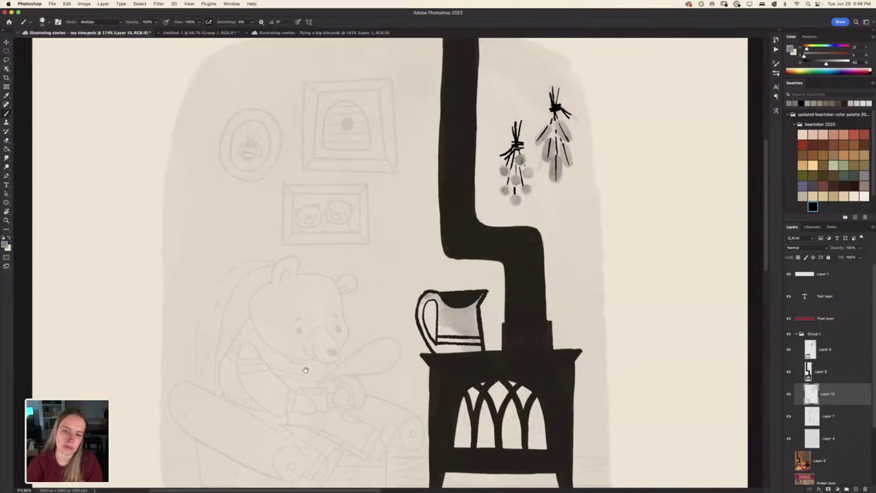
# Hide the pencil sketch layer and bring the whole painted scene into view
pyautogui.scroll(-2, 303, 368)
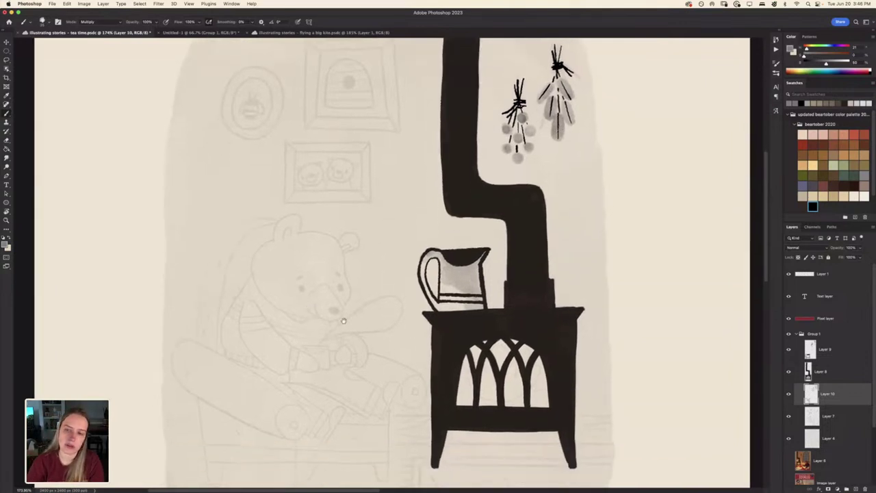
pyautogui.click(788, 416)
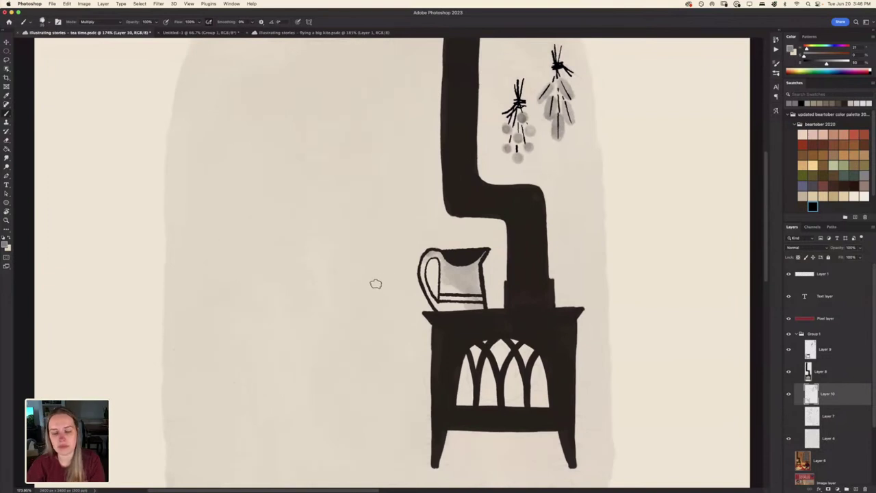
pyautogui.press('super+minus')
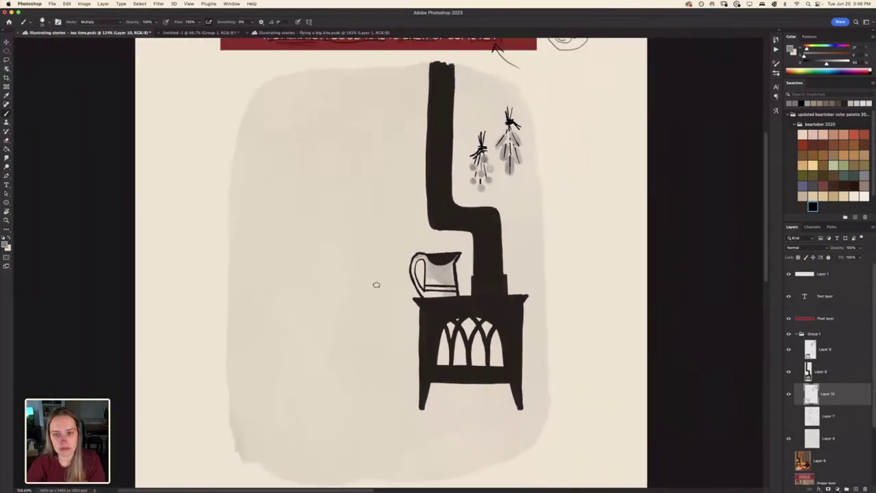
pyautogui.moveTo(338, 287); pyautogui.dragTo(372, 281)
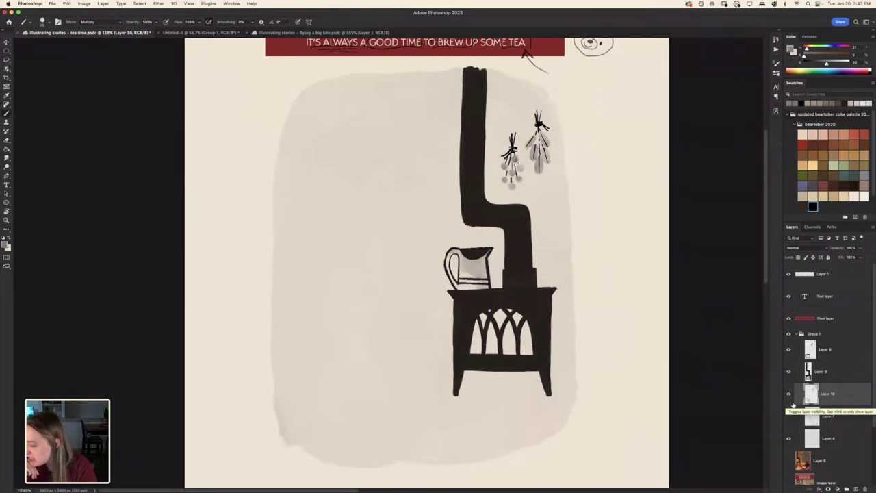
# Show the reference illustration layer, place it above Group 1 and move the picture up beside the stovepipe
pyautogui.click(788, 461)
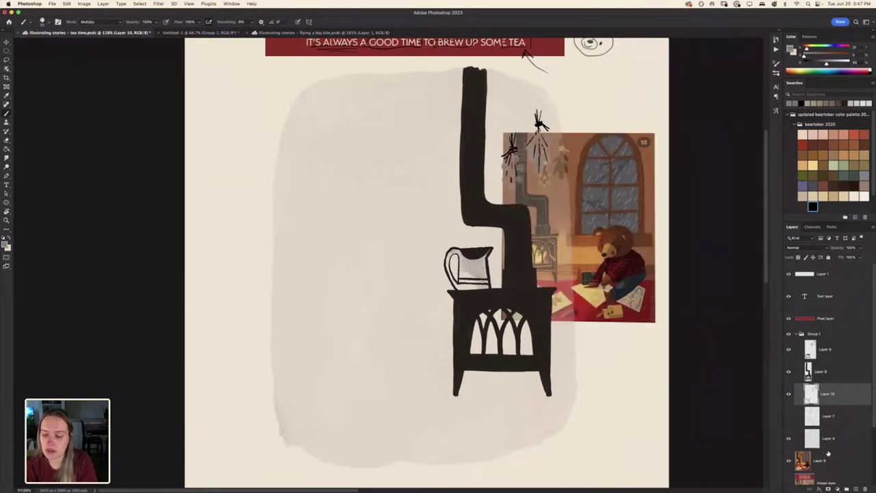
pyautogui.moveTo(837, 464); pyautogui.dragTo(829, 334)
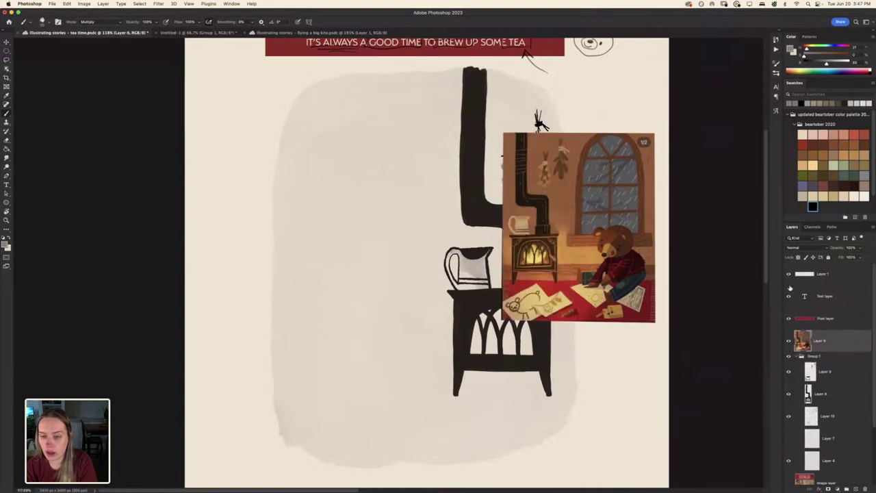
pyautogui.press('super+t')
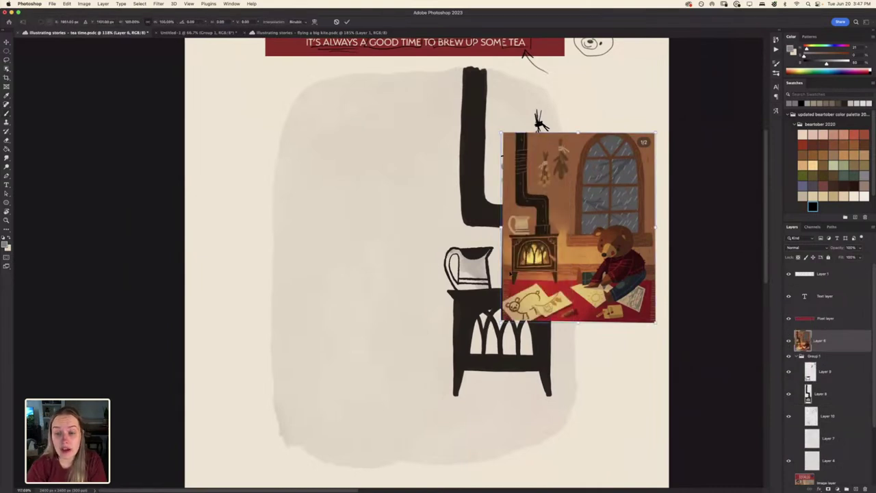
pyautogui.moveTo(568, 254); pyautogui.dragTo(552, 204)
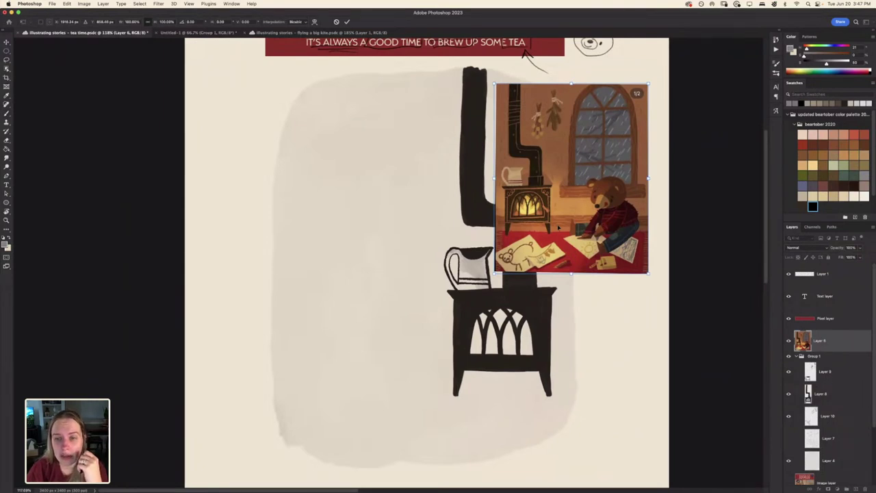
pyautogui.press('Return')
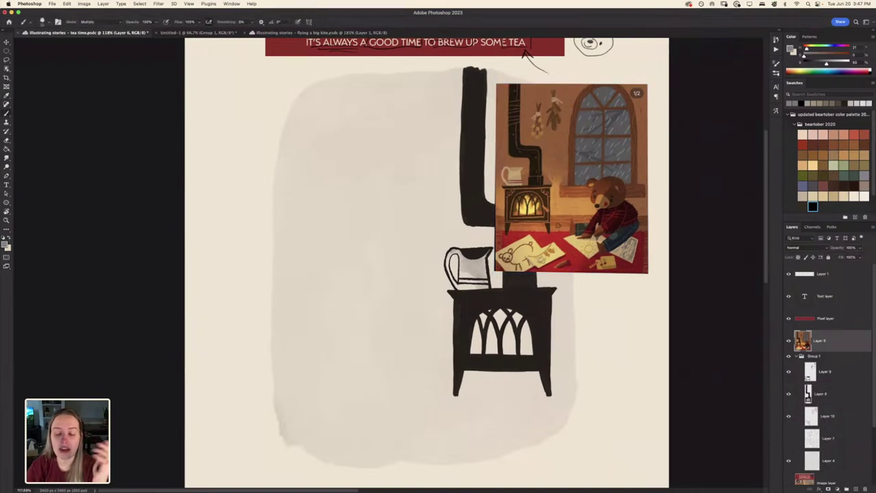
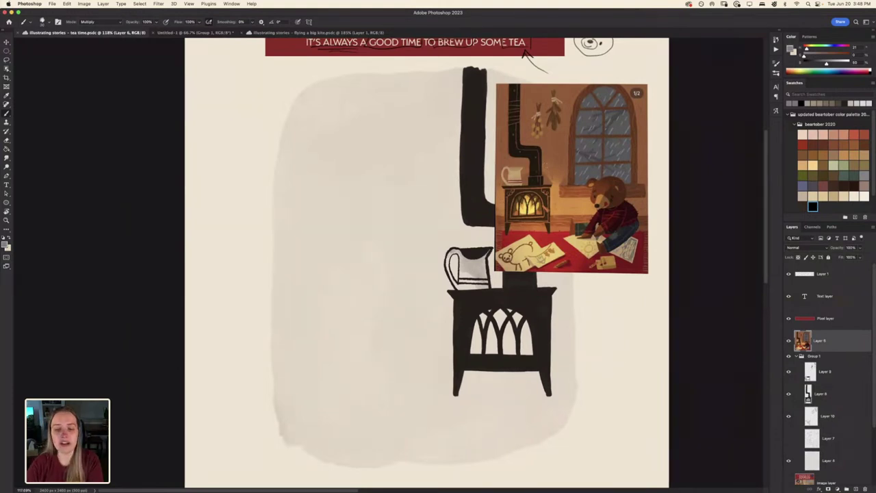
# Choose the Kyle's Drawing Box - Conte Crayon brush and add a new layer above the reference illustration
pyautogui.moveTo(387, 265); pyautogui.dragTo(323, 285)
pyautogui.scroll(3, 489, 201)
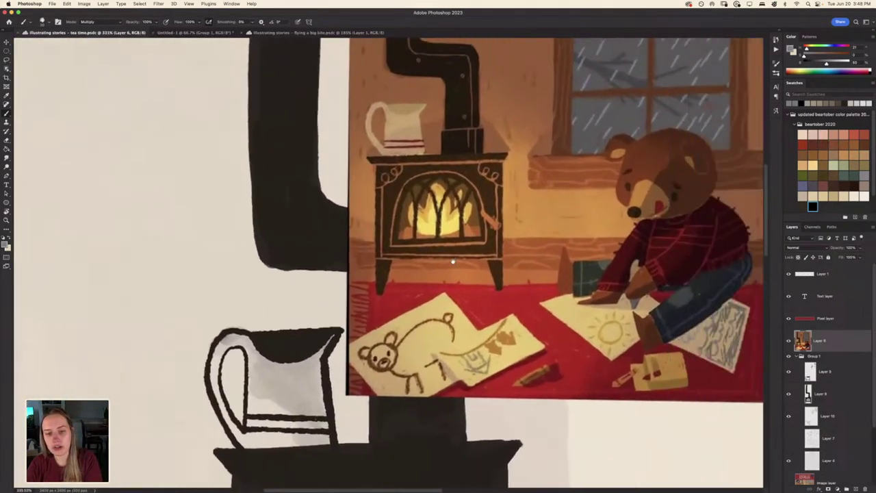
pyautogui.rightClick(470, 224)
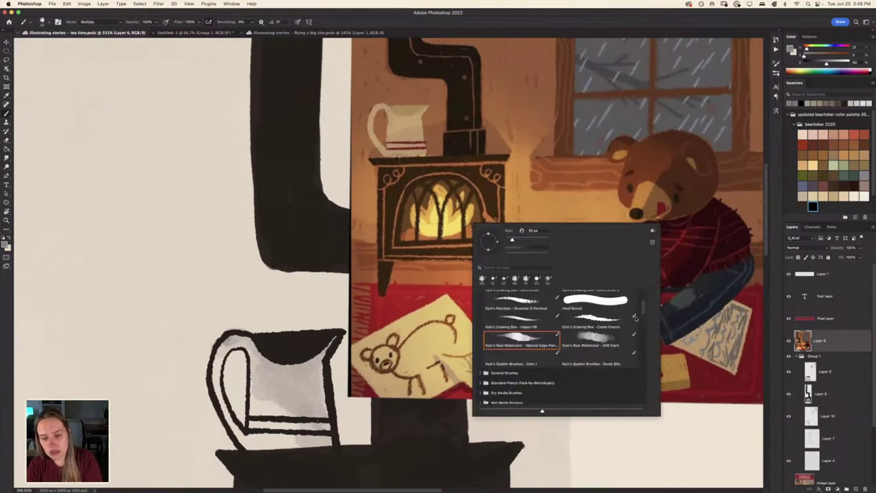
pyautogui.click(613, 321)
pyautogui.click(611, 19)
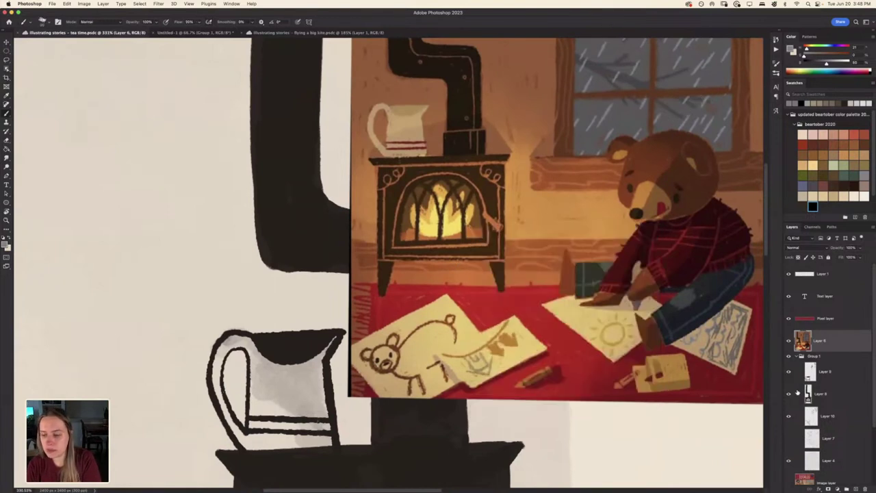
pyautogui.click(856, 488)
# Trace the fire's flame outline over the reference illustration's stove with a smaller brush, redoing the first stroke
pyautogui.moveTo(419, 218)
pyautogui.mouseDown()
pyautogui.moveTo(452, 205)
pyautogui.moveTo(466, 213)
pyautogui.mouseUp()
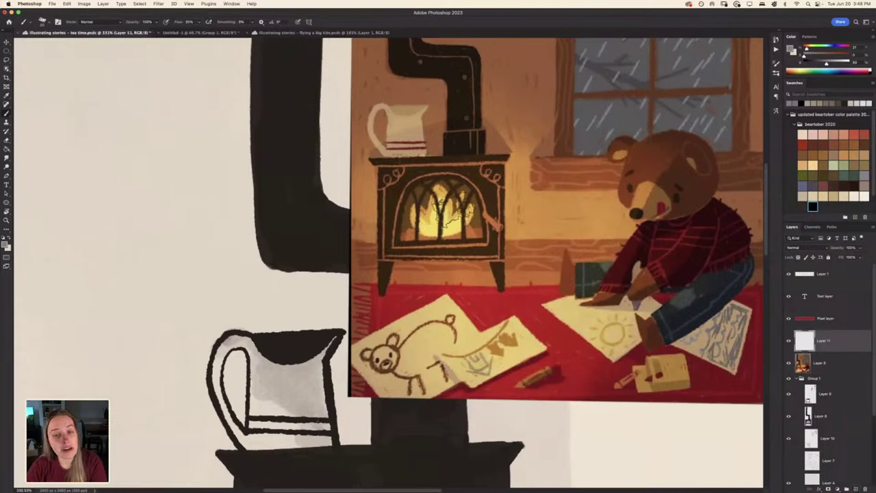
pyautogui.press('[')
pyautogui.press('[')
pyautogui.press('[')
pyautogui.press('[')
pyautogui.press('[')
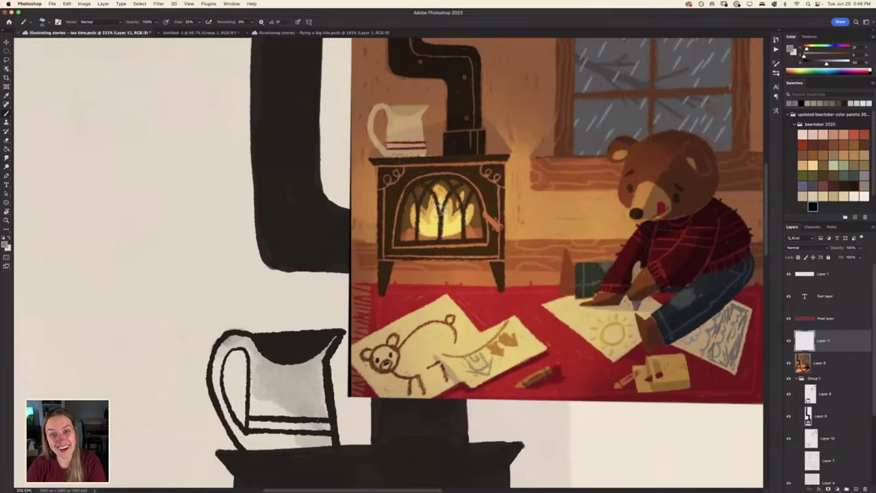
pyautogui.moveTo(434, 235); pyautogui.dragTo(470, 213)
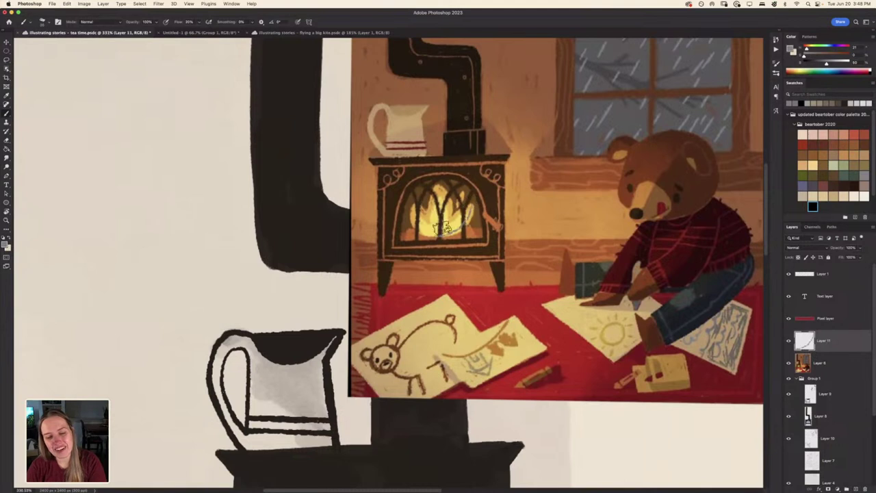
pyautogui.press('super+z')
pyautogui.moveTo(438, 237)
pyautogui.mouseDown()
pyautogui.moveTo(460, 226)
pyautogui.moveTo(469, 204)
pyautogui.moveTo(455, 216)
pyautogui.moveTo(437, 186)
pyautogui.moveTo(426, 214)
pyautogui.moveTo(423, 205)
pyautogui.moveTo(430, 232)
pyautogui.moveTo(413, 214)
pyautogui.moveTo(421, 229)
pyautogui.moveTo(443, 233)
pyautogui.moveTo(434, 236)
pyautogui.moveTo(465, 202)
pyautogui.moveTo(463, 186)
pyautogui.moveTo(449, 215)
pyautogui.mouseUp()
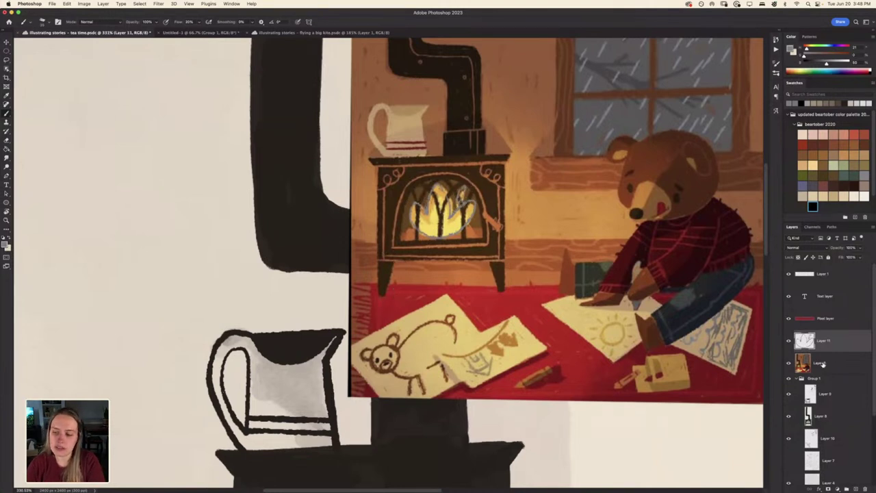
# Move the traced flame outline onto the blank wall beside the stovepipe and draw a stem with two leaves under it
pyautogui.hotkey('ctrl', 't')
pyautogui.moveTo(440, 223); pyautogui.dragTo(211, 240)
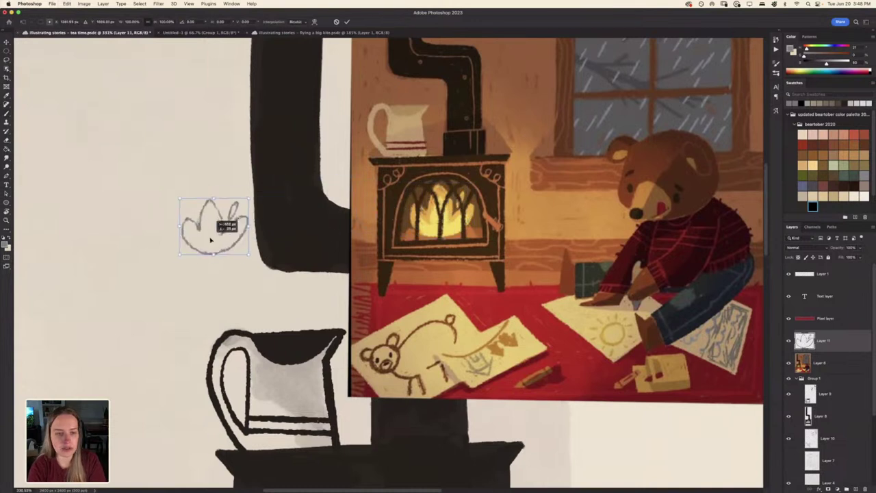
pyautogui.press('Return')
pyautogui.hscroll(-5, 367, 267)
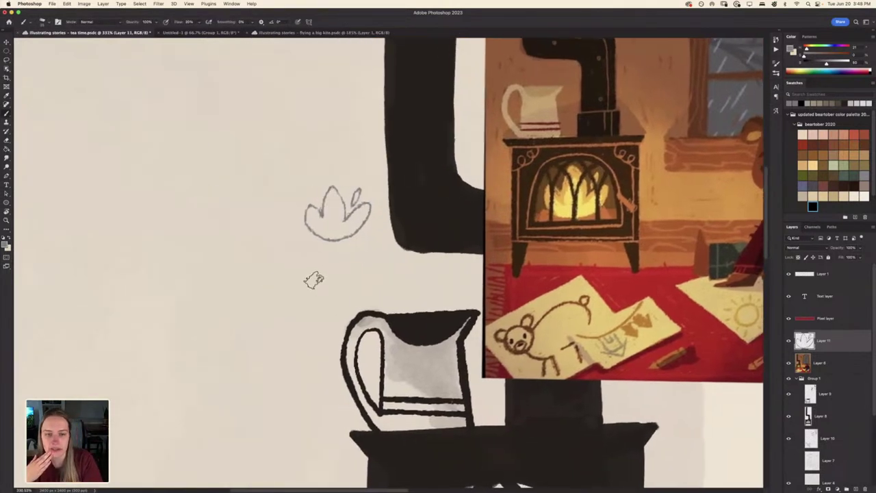
pyautogui.moveTo(334, 241)
pyautogui.mouseDown()
pyautogui.moveTo(333, 300)
pyautogui.moveTo(358, 274)
pyautogui.mouseUp()
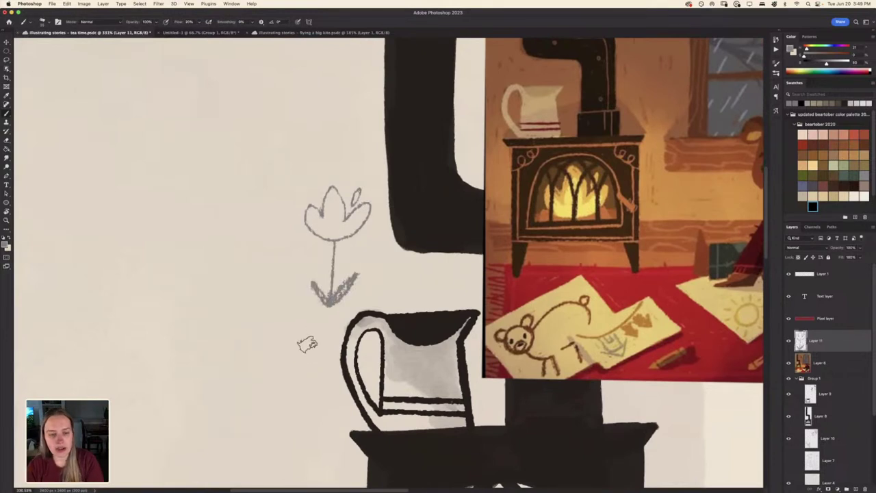
# Undo the stem and leaves, the move of the flame outline and its tracing
pyautogui.press('super+z')
pyautogui.press('super+z')
pyautogui.press('super+z')
pyautogui.press('super+z')
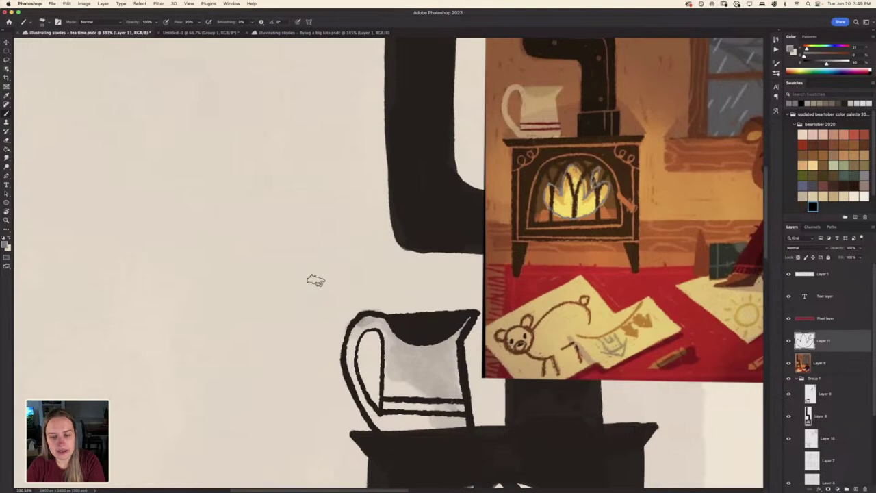
pyautogui.press('super+z')
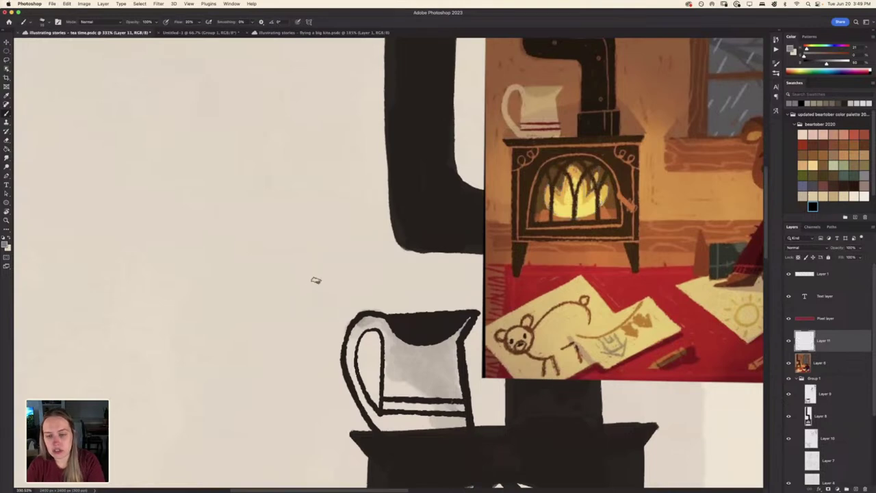
# Hide the reference illustration layer and bring the whole painted scene into view
pyautogui.scroll(-5, 373, 267)
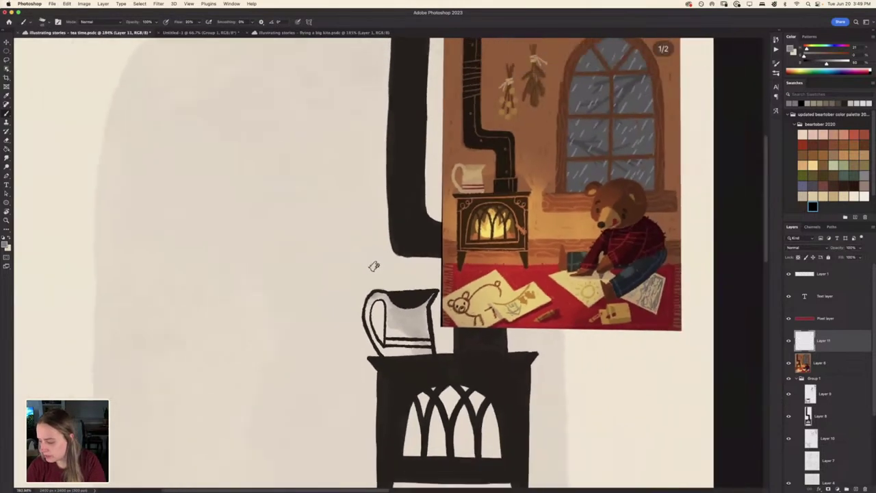
pyautogui.scroll(-3, 376, 269)
pyautogui.scroll(2, 317, 341)
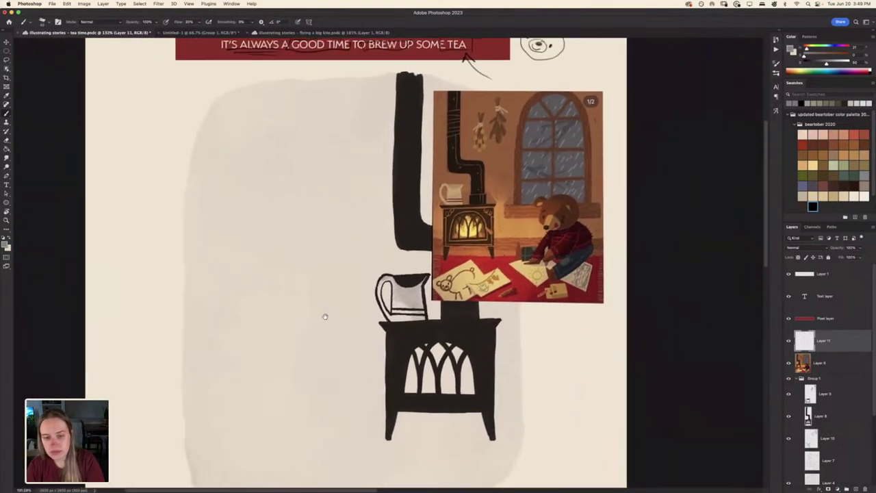
pyautogui.moveTo(316, 341); pyautogui.dragTo(345, 323)
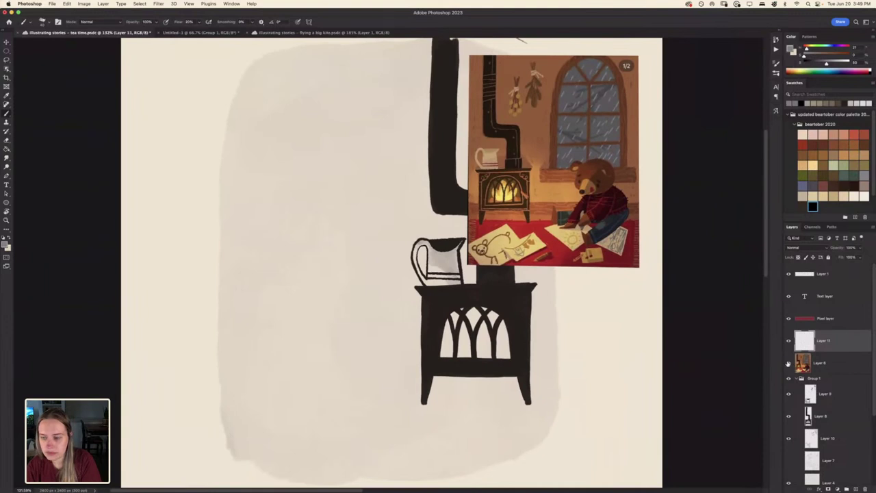
pyautogui.click(788, 364)
pyautogui.scroll(-2, 312, 312)
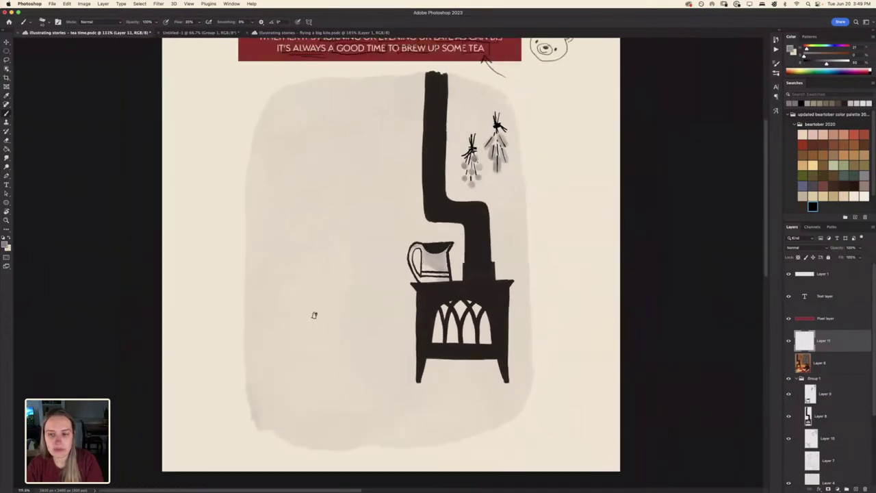
pyautogui.hscroll(-2, 322, 328)
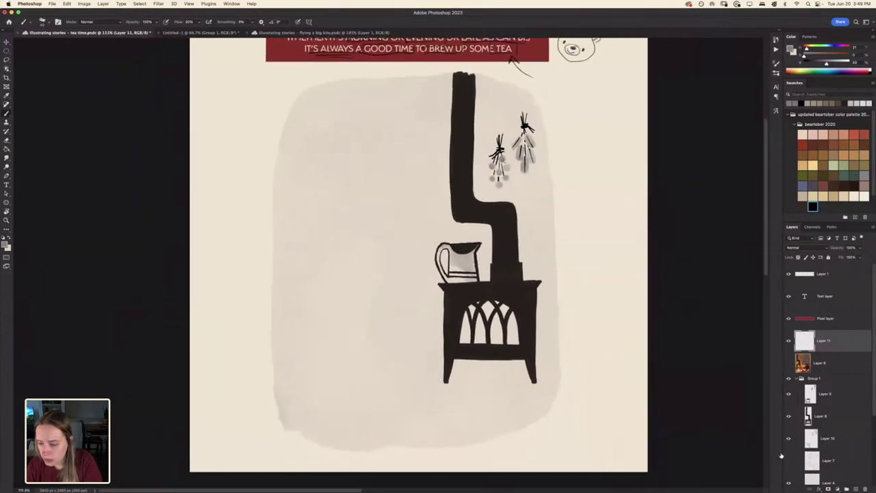
# Show the pencil sketch layer again and raise its opacity to about 50%
pyautogui.click(788, 461)
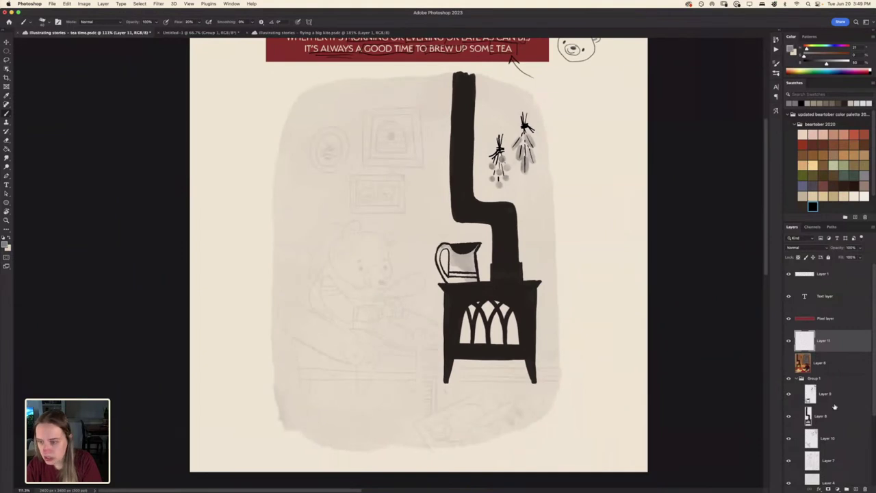
pyautogui.click(825, 460)
pyautogui.click(860, 248)
pyautogui.moveTo(858, 259); pyautogui.dragTo(857, 257)
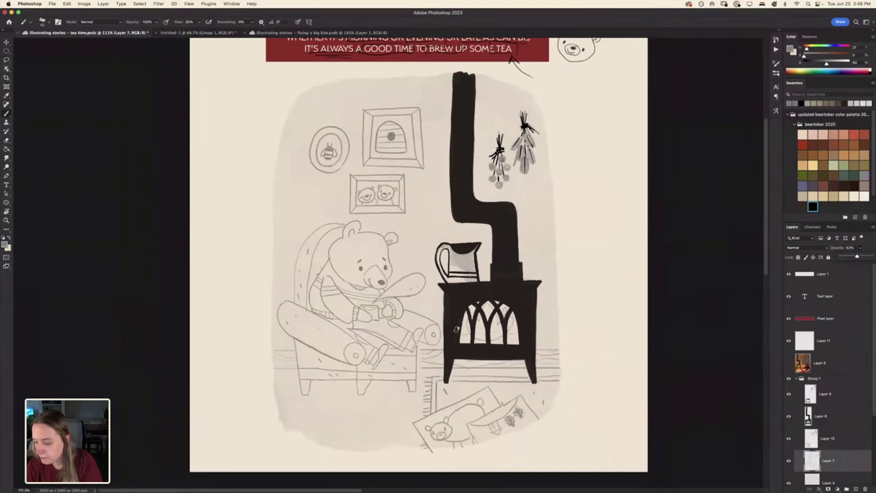
# Check the contents of the black stove layer and the grey wash layer, and make the grey wash layer active
pyautogui.scroll(2, 435, 345)
pyautogui.scroll(2, 435, 344)
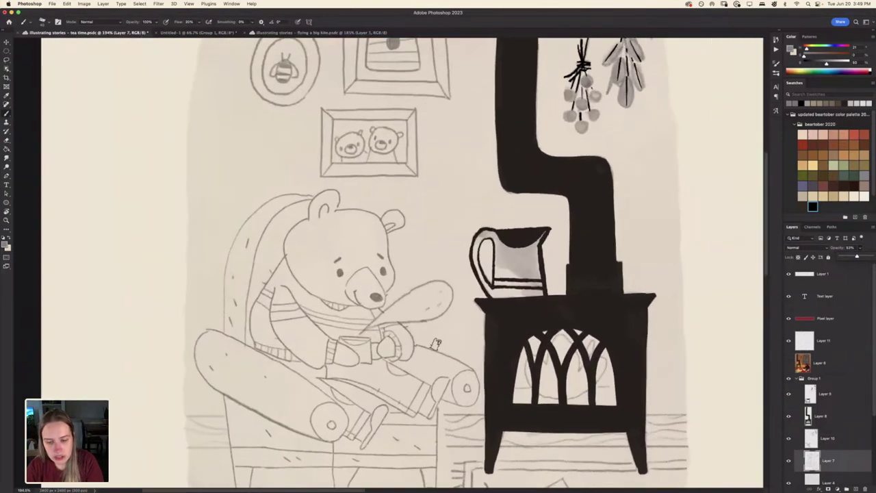
pyautogui.scroll(2, 455, 349)
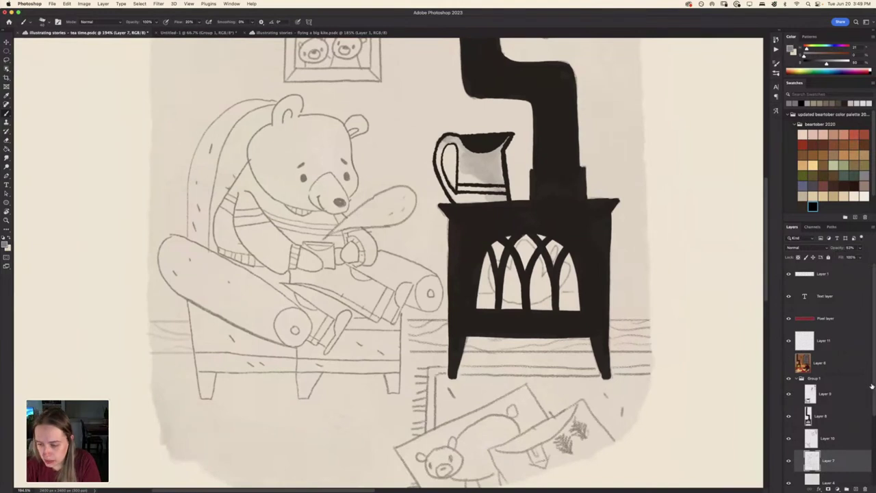
pyautogui.click(848, 422)
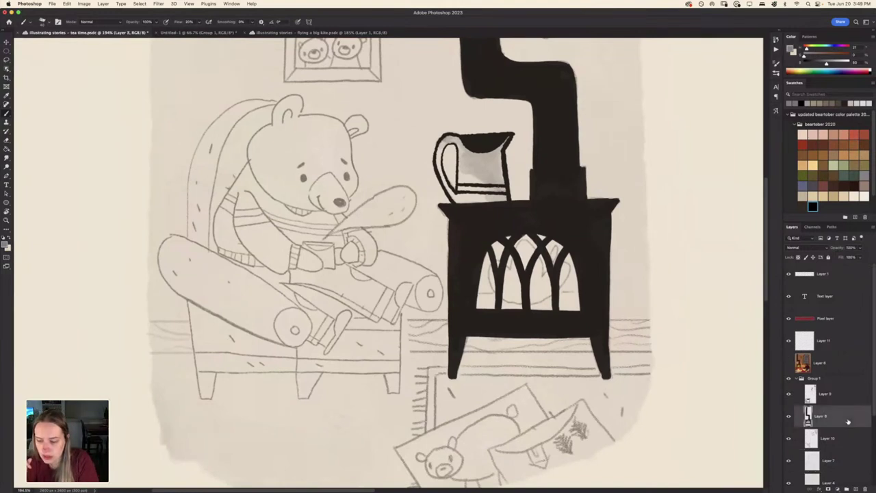
pyautogui.click(788, 417)
pyautogui.click(788, 417)
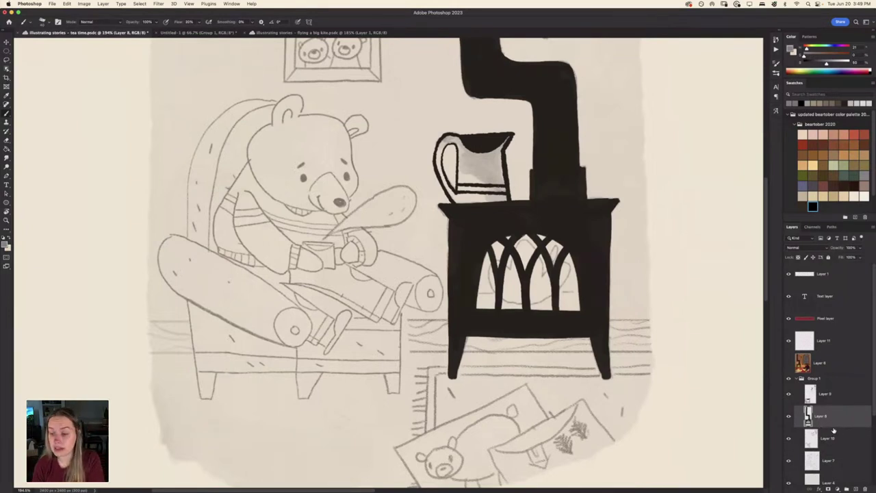
pyautogui.click(788, 417)
pyautogui.click(788, 417)
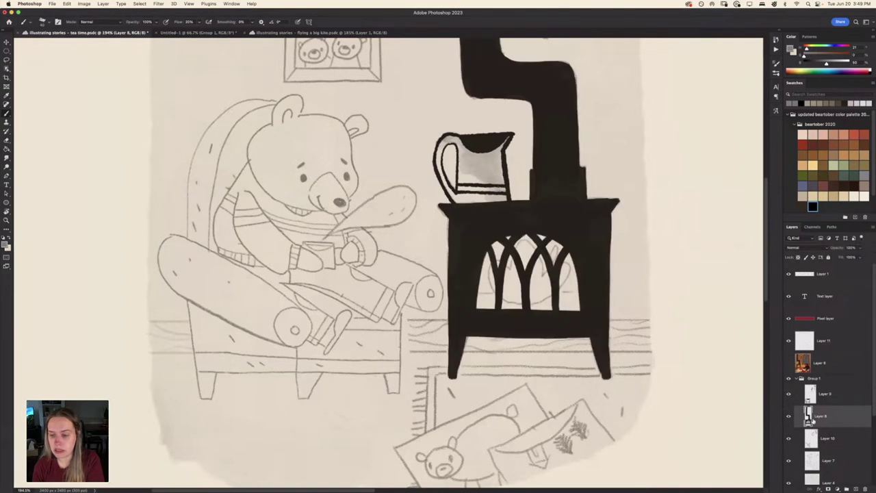
pyautogui.click(843, 441)
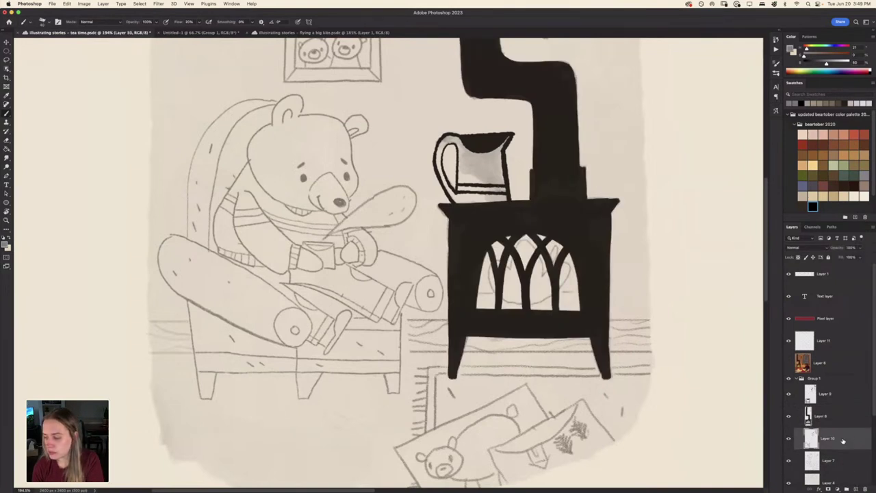
pyautogui.click(787, 439)
pyautogui.click(788, 439)
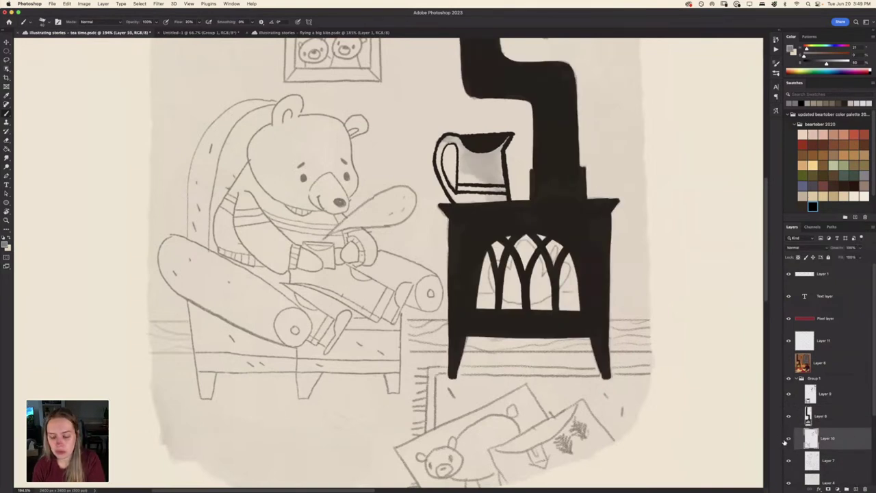
# Paint a grey wash around the flame behind the stove's arched window with the Kyle's Real Watercolor - Natural Edge brush
pyautogui.rightClick(551, 281)
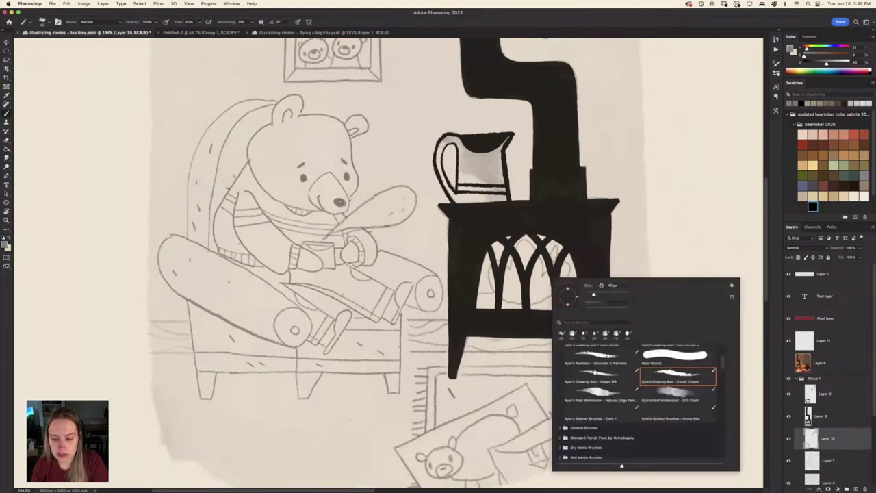
pyautogui.click(611, 397)
pyautogui.press('Return')
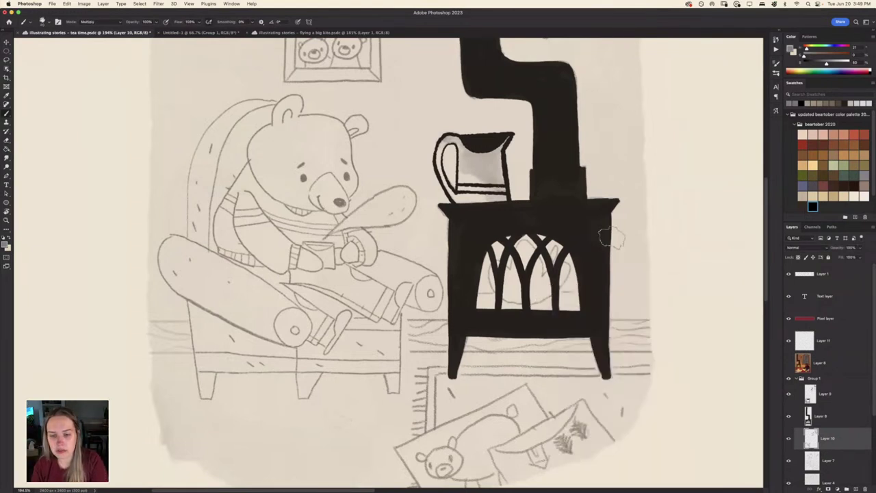
pyautogui.scroll(-1, 561, 295)
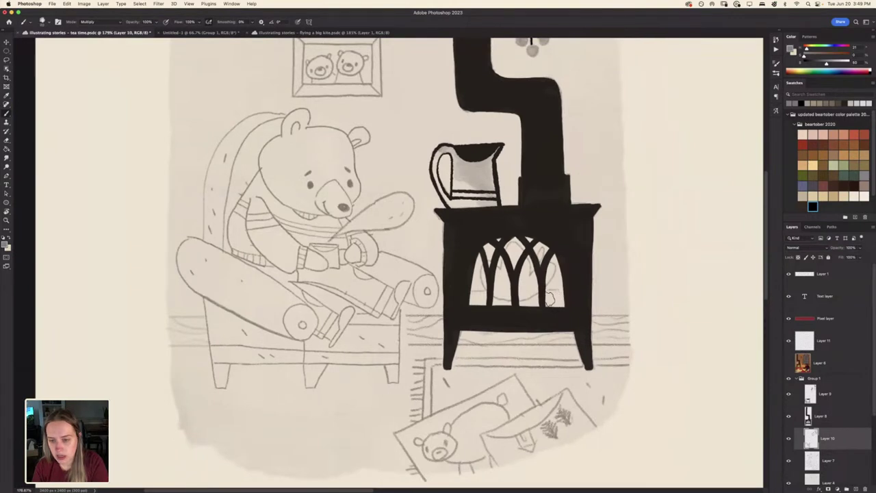
pyautogui.moveTo(534, 299)
pyautogui.mouseDown()
pyautogui.moveTo(557, 296)
pyautogui.moveTo(559, 282)
pyautogui.moveTo(554, 259)
pyautogui.moveTo(537, 246)
pyautogui.moveTo(529, 268)
pyautogui.moveTo(542, 256)
pyautogui.moveTo(518, 244)
pyautogui.moveTo(508, 245)
pyautogui.moveTo(500, 266)
pyautogui.moveTo(489, 253)
pyautogui.moveTo(480, 267)
pyautogui.moveTo(478, 295)
pyautogui.moveTo(525, 302)
pyautogui.moveTo(553, 297)
pyautogui.moveTo(555, 259)
pyautogui.mouseUp()
pyautogui.moveTo(486, 254)
pyautogui.mouseDown()
pyautogui.moveTo(478, 302)
pyautogui.moveTo(561, 293)
pyautogui.moveTo(558, 301)
pyautogui.moveTo(562, 285)
pyautogui.moveTo(553, 304)
pyautogui.moveTo(559, 295)
pyautogui.mouseUp()
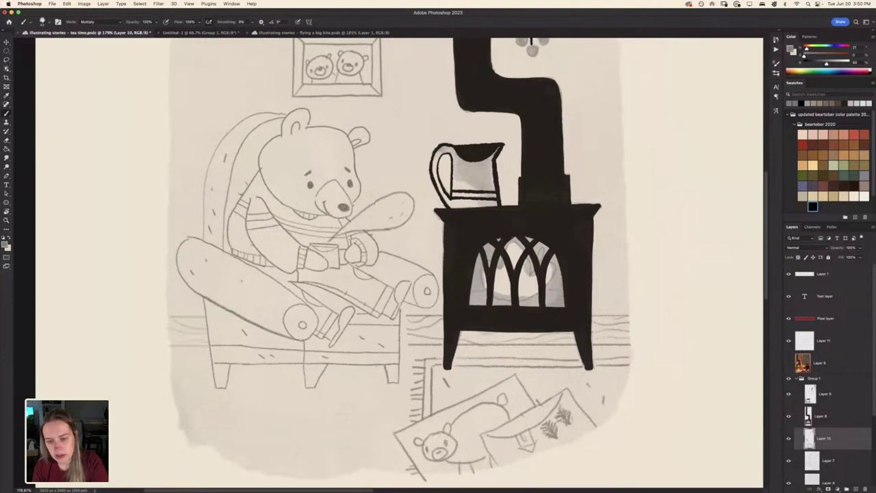
pyautogui.moveTo(471, 303)
pyautogui.mouseDown()
pyautogui.moveTo(482, 302)
pyautogui.moveTo(474, 298)
pyautogui.mouseUp()
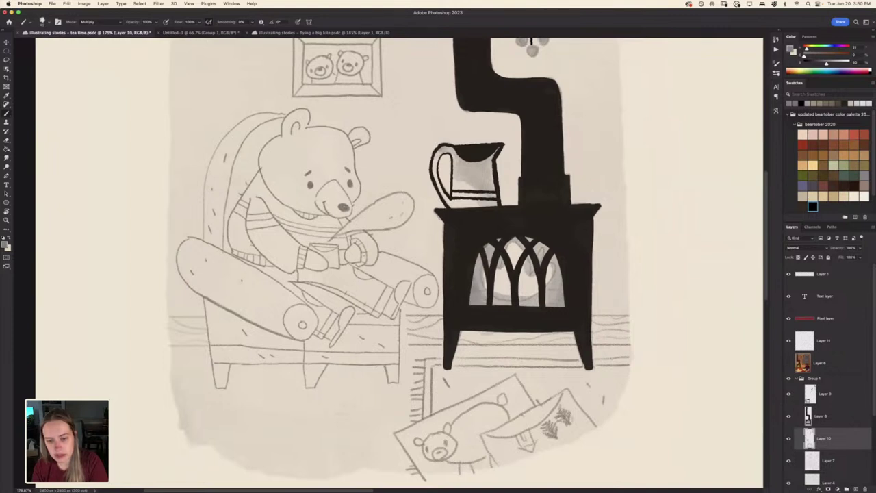
pyautogui.moveTo(487, 251); pyautogui.dragTo(488, 249)
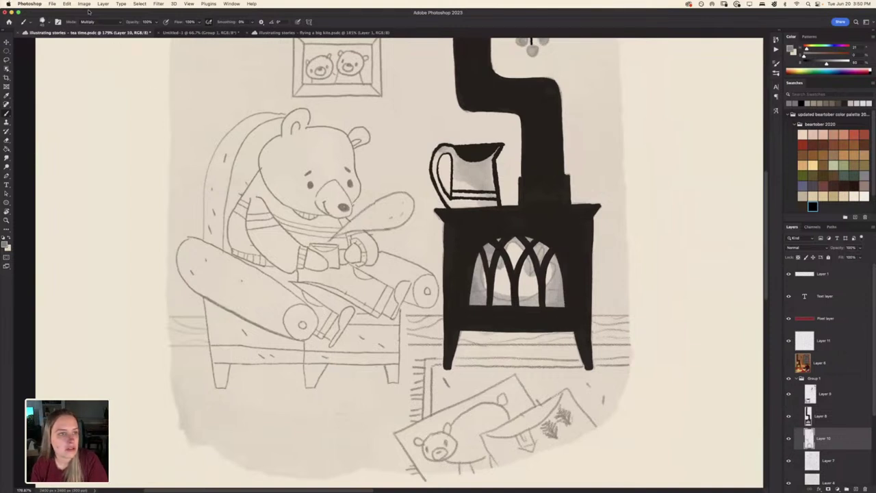
# Set the brush's blending mode to Clear and hide the black stove layer to expose the flame wash
pyautogui.click(87, 21)
pyautogui.moveTo(87, 7)
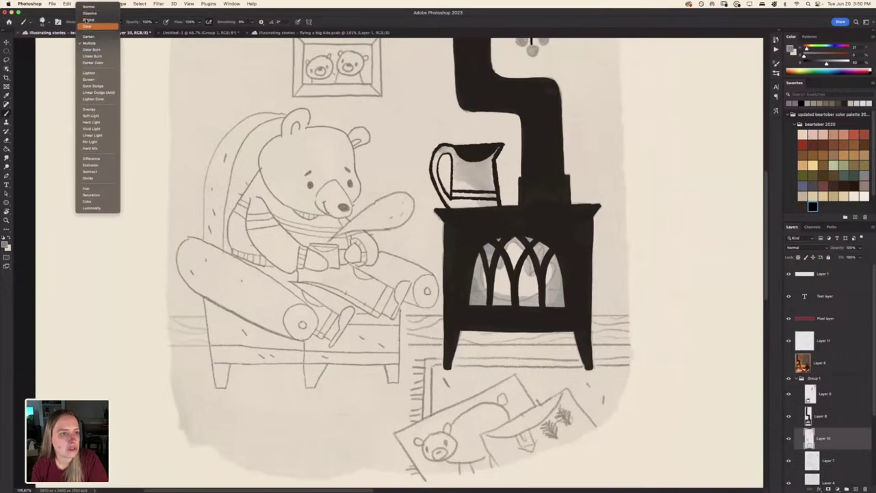
pyautogui.click(87, 26)
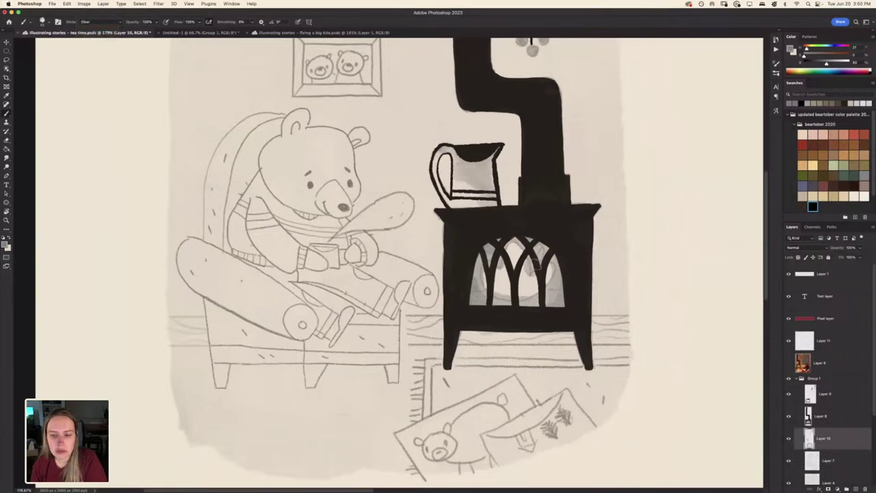
pyautogui.click(789, 416)
pyautogui.scroll(3, 521, 270)
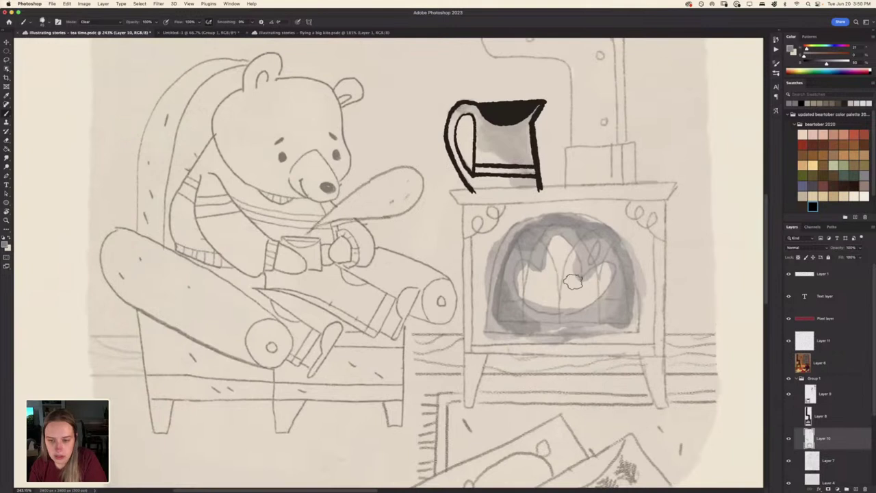
# Clean up the flame's edges within the grey wash using a smaller brush in Clear mode
pyautogui.press('[')
pyautogui.press('[')
pyautogui.press('[')
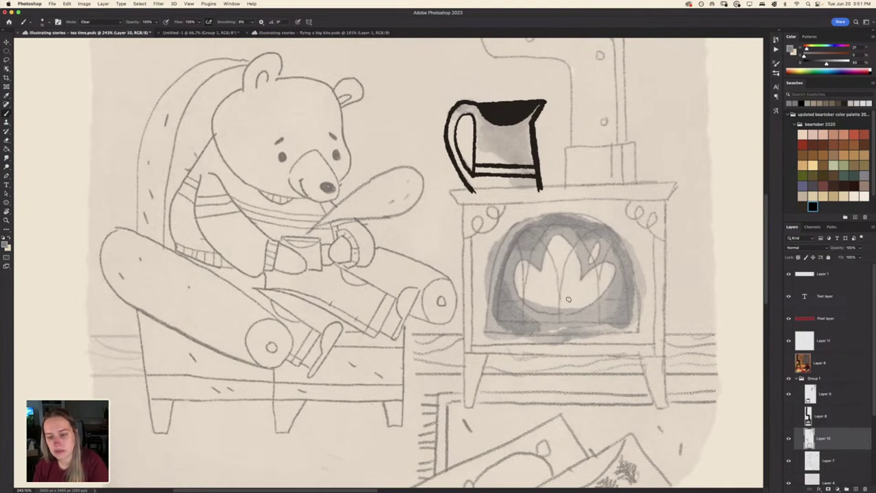
pyautogui.press('r')
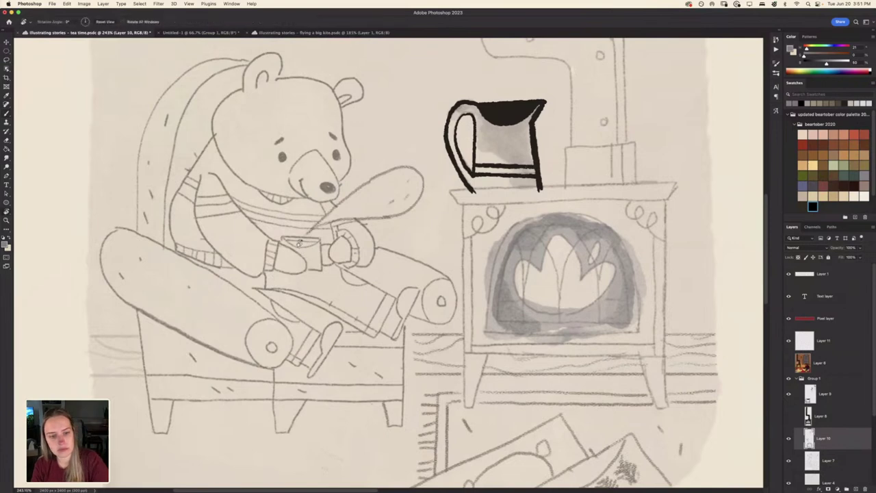
pyautogui.moveTo(302, 249)
pyautogui.mouseDown()
pyautogui.moveTo(383, 205)
pyautogui.moveTo(440, 200)
pyautogui.moveTo(432, 308)
pyautogui.mouseUp()
pyautogui.press('b')
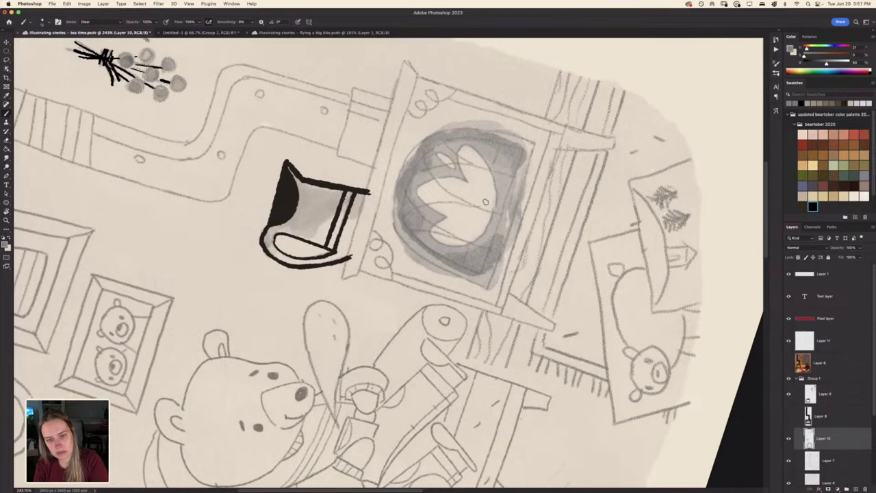
pyautogui.press('Escape')
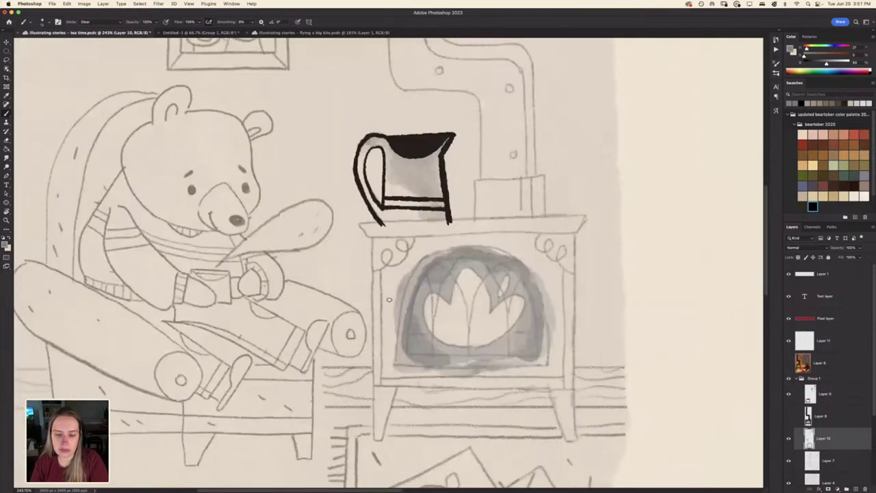
# Show the black stove layer again and hide the pencil sketch layer
pyautogui.moveTo(389, 299); pyautogui.dragTo(345, 330)
pyautogui.moveTo(423, 342); pyautogui.dragTo(460, 346)
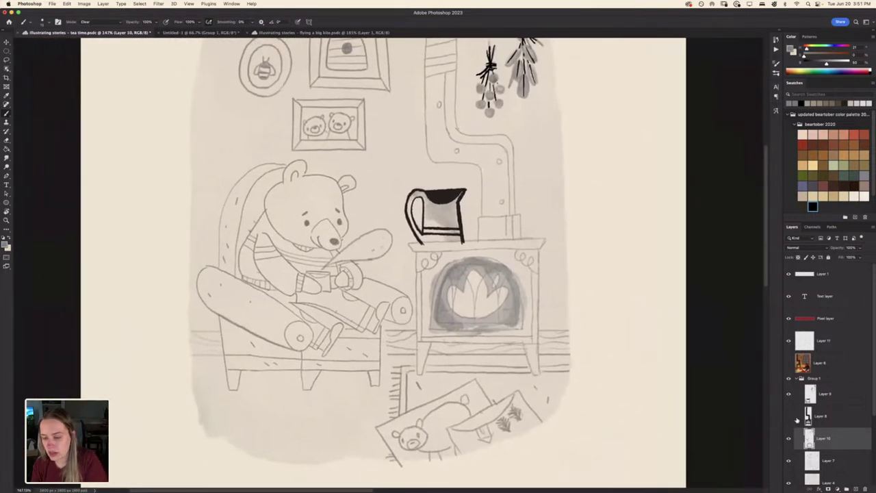
pyautogui.click(788, 416)
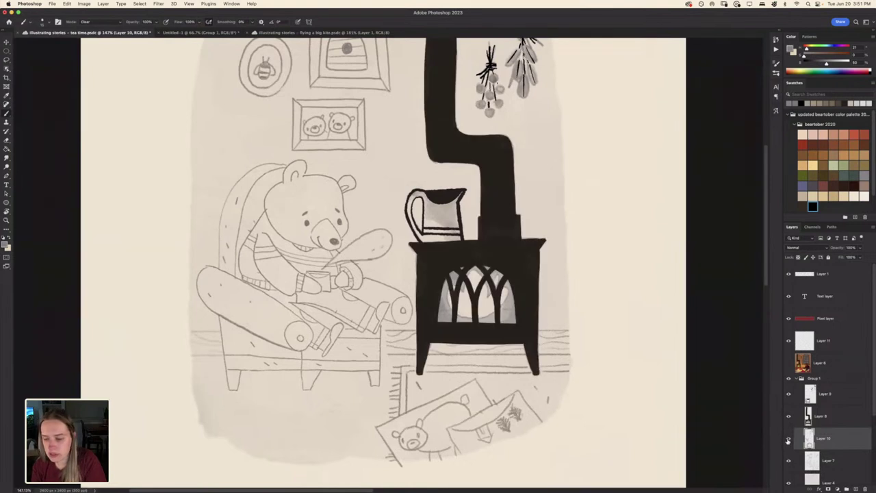
pyautogui.click(788, 460)
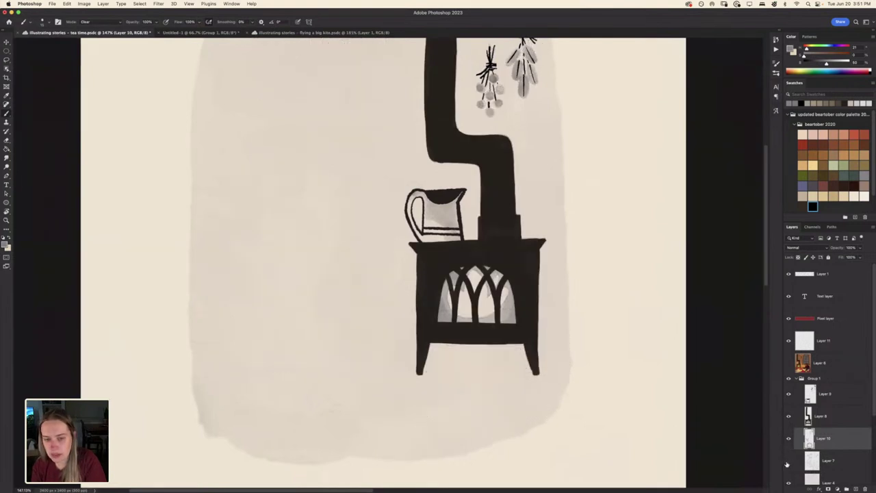
# Make the background wash layer, Layer 4, active and clear its tone behind the stove's flame
pyautogui.scroll(-2, 869, 417)
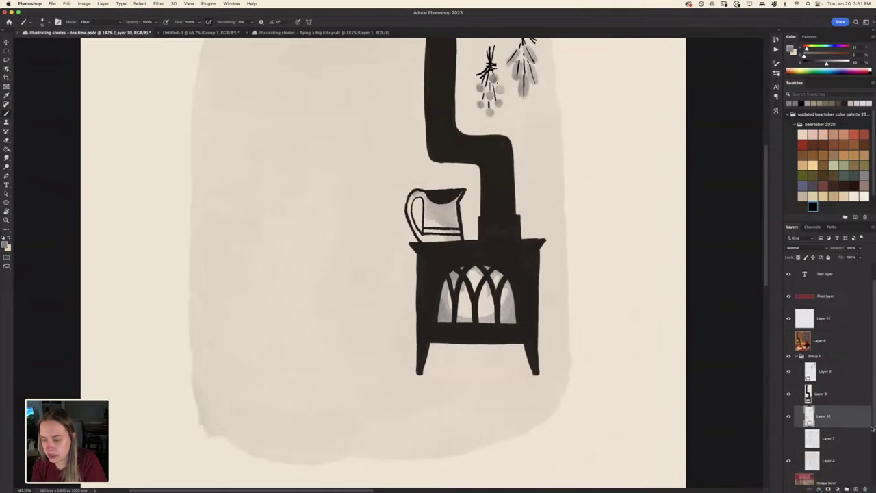
pyautogui.click(847, 442)
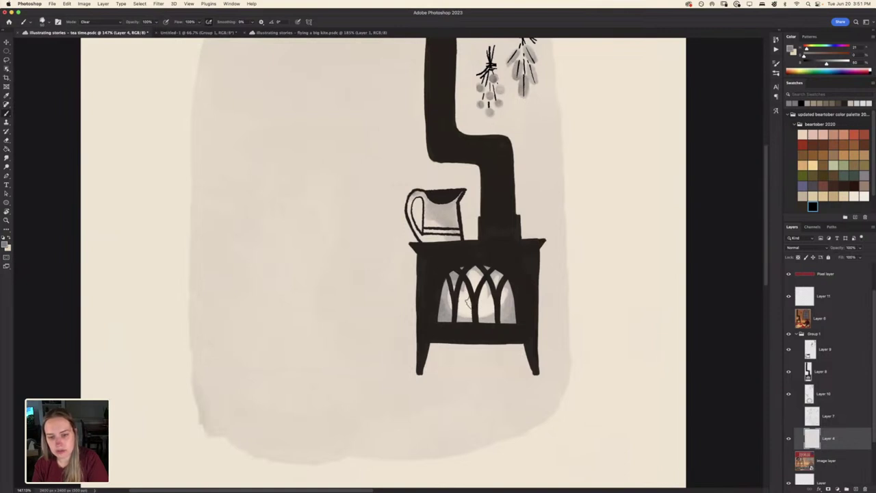
pyautogui.scroll(-3, 377, 268)
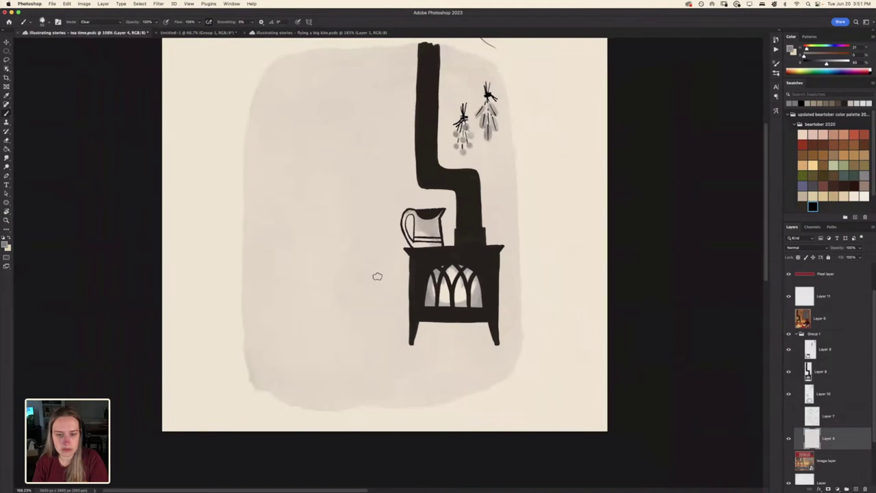
pyautogui.moveTo(380, 310); pyautogui.dragTo(396, 337)
pyautogui.scroll(3, 395, 266)
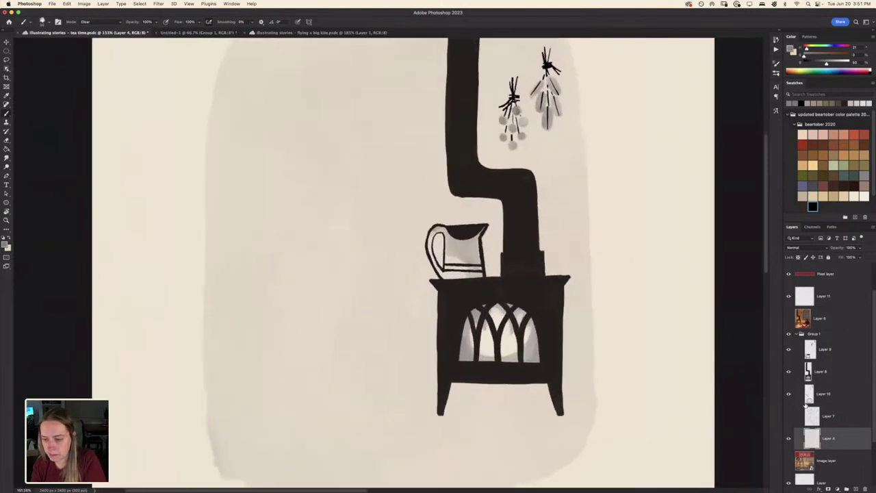
# Lasso the flame wash around the stove's window on Layer 10 and copy it to a new layer
pyautogui.click(807, 401)
pyautogui.press('i')
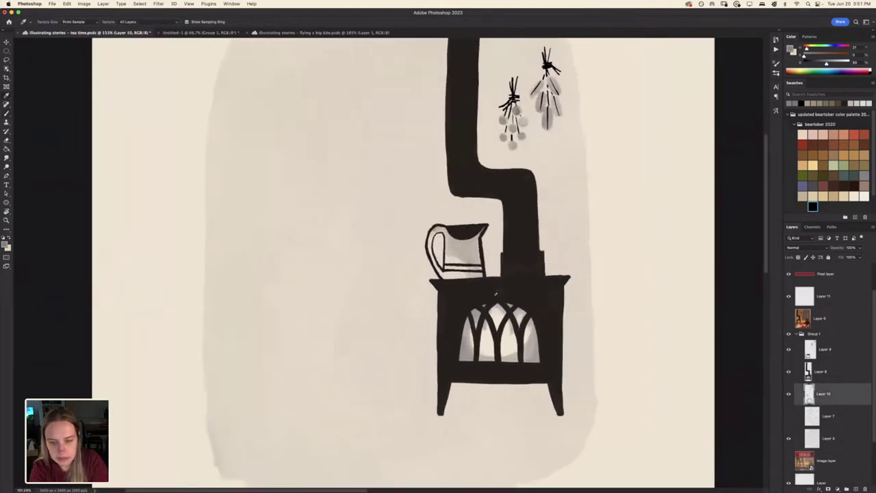
pyautogui.press('l')
pyautogui.moveTo(499, 289)
pyautogui.mouseDown()
pyautogui.moveTo(444, 341)
pyautogui.moveTo(452, 386)
pyautogui.moveTo(565, 370)
pyautogui.moveTo(518, 285)
pyautogui.mouseUp()
pyautogui.hotkey('ctrl', 'j')
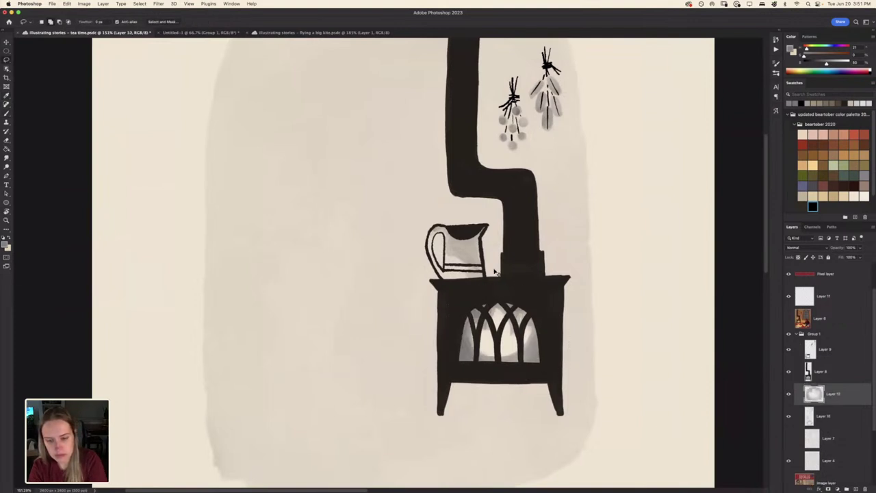
pyautogui.hotkey('ctrl', 'z')
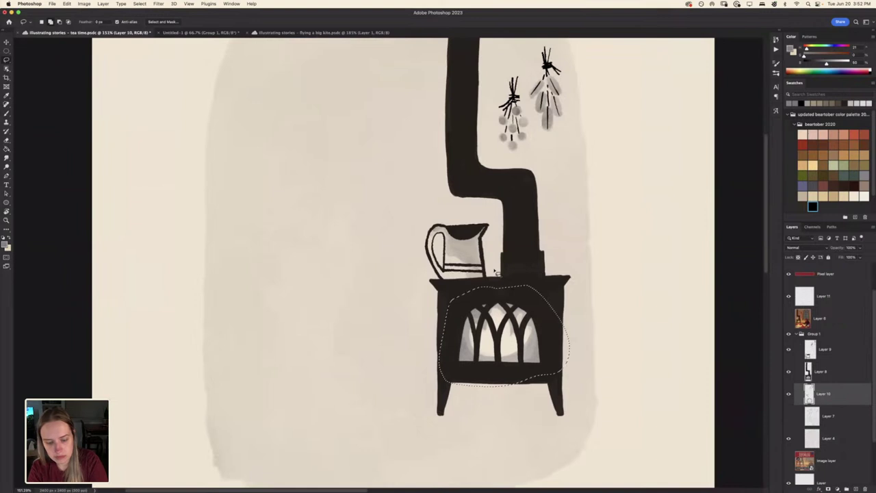
pyautogui.hotkey('ctrl', 'j')
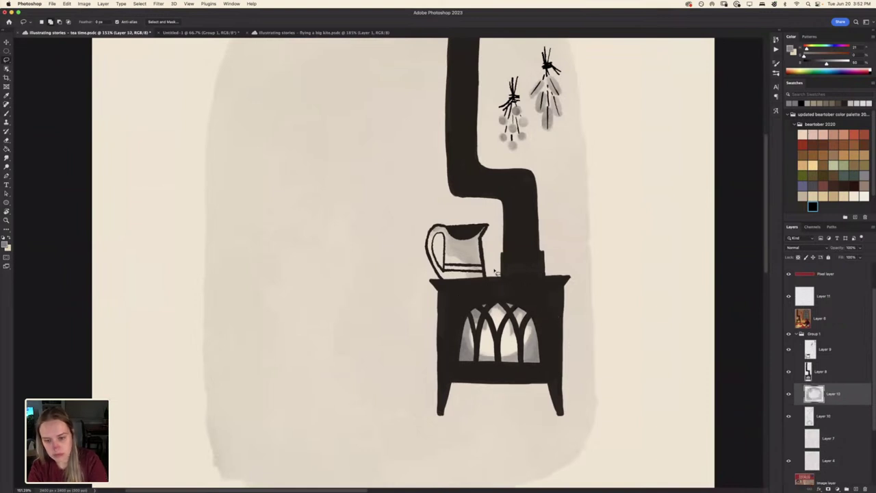
pyautogui.hotkey('ctrl', '-')
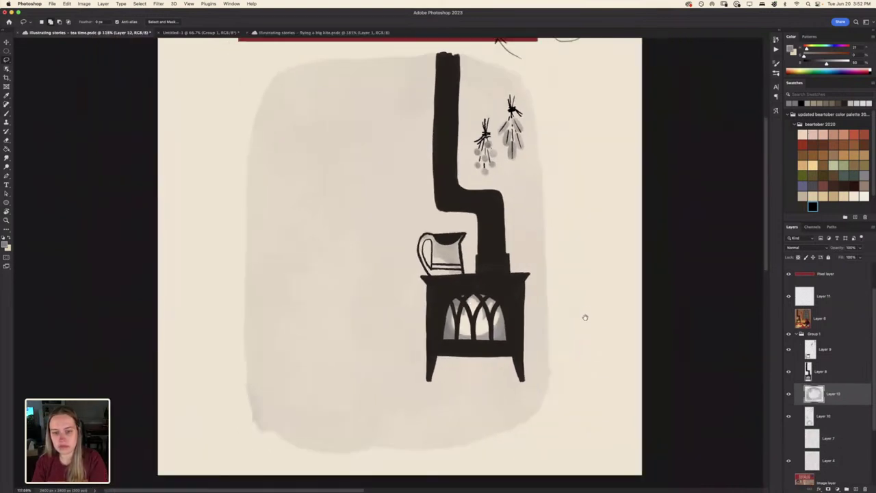
pyautogui.moveTo(586, 317); pyautogui.dragTo(602, 333)
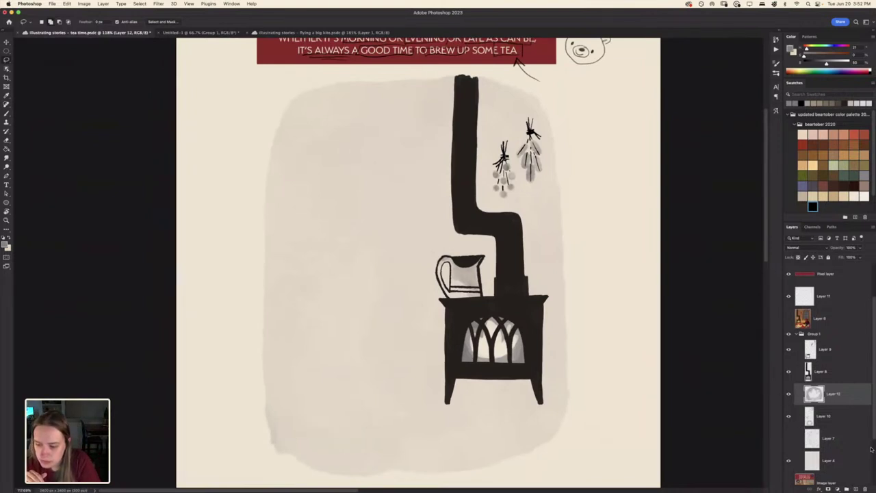
# Make the grey wash layer, Layer 10, active and show the pencil sketch layer again
pyautogui.scroll(-1, 855, 433)
pyautogui.click(844, 434)
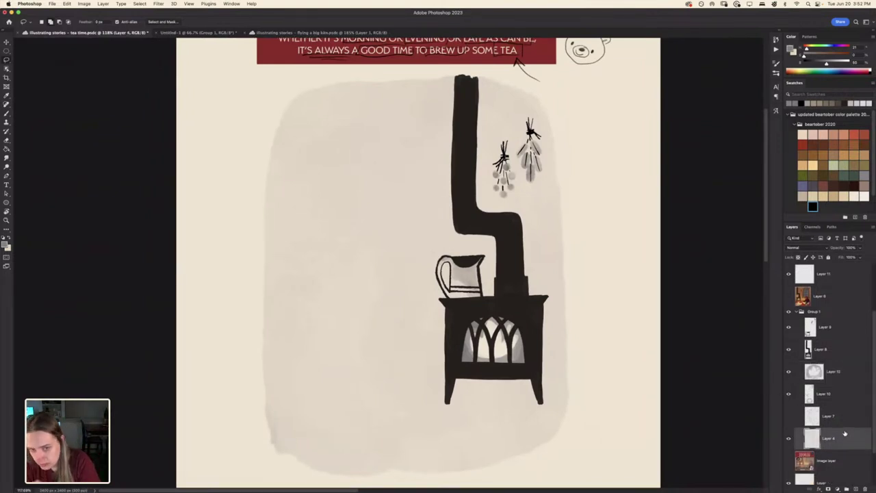
pyautogui.click(825, 396)
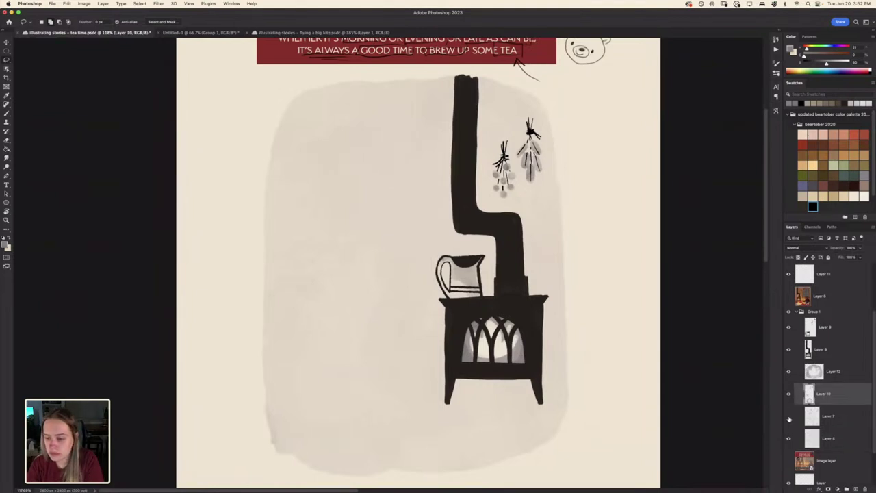
pyautogui.click(789, 417)
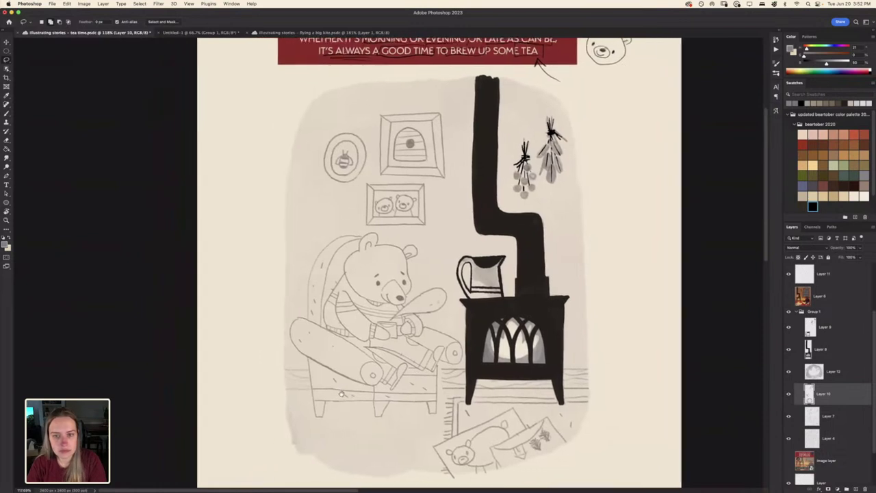
pyautogui.moveTo(322, 394); pyautogui.dragTo(337, 392)
# Choose the Kyle's Drawing Box - Conté Crayon brush and sample the light grey from the pitcher
pyautogui.press('b')
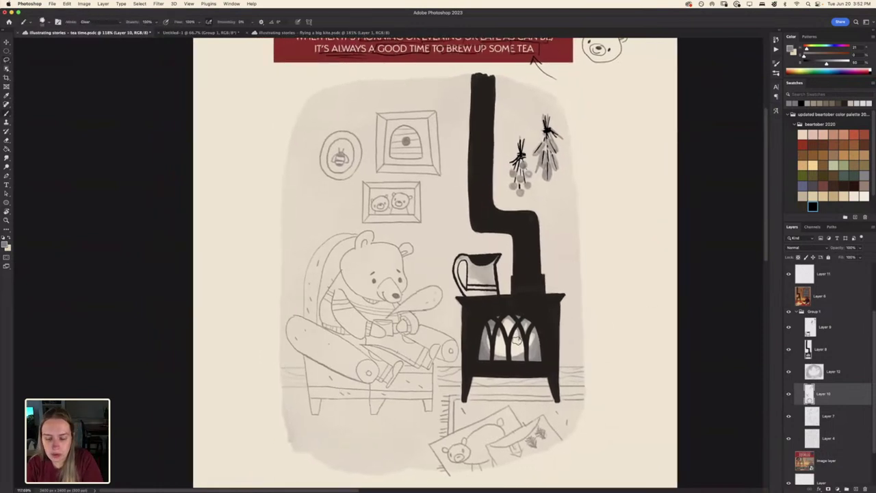
pyautogui.rightClick(519, 341)
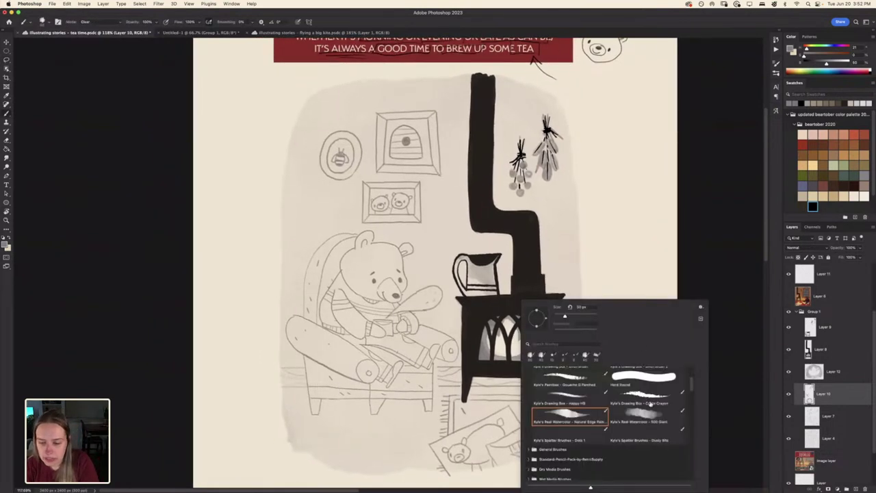
pyautogui.click(649, 398)
pyautogui.click(705, 272)
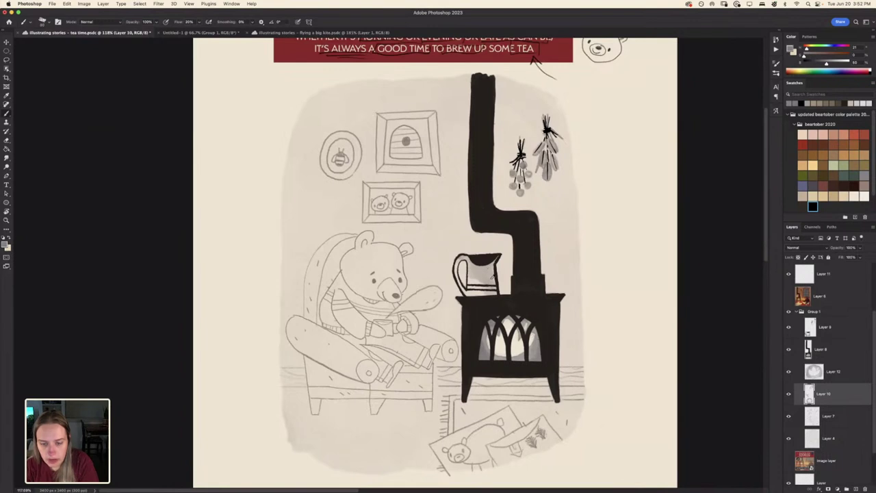
pyautogui.keyDown('alt'); pyautogui.click(488, 279); pyautogui.keyUp('alt')
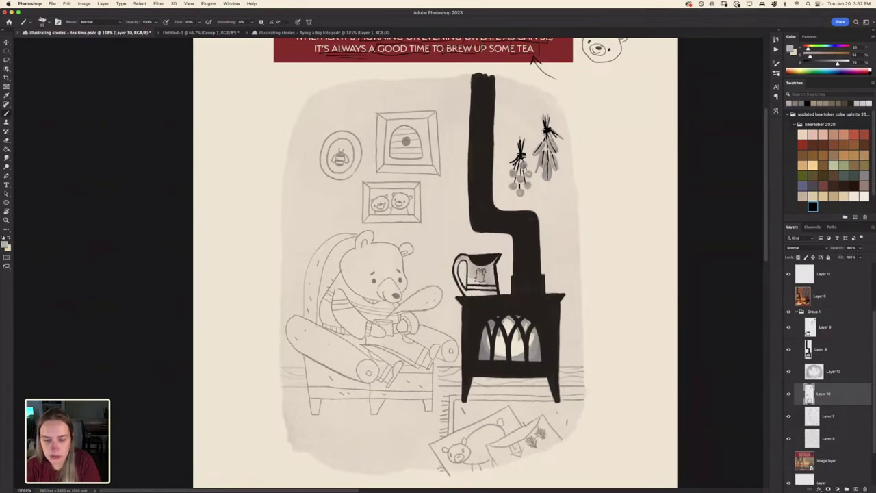
# Lower the black stove layer's opacity to about 79% and add a new layer above it for details
pyautogui.press('super+plus')
pyautogui.scroll(3, 484, 275)
pyautogui.press('r')
pyautogui.moveTo(313, 335); pyautogui.dragTo(295, 357)
pyautogui.moveTo(553, 366); pyautogui.dragTo(557, 342)
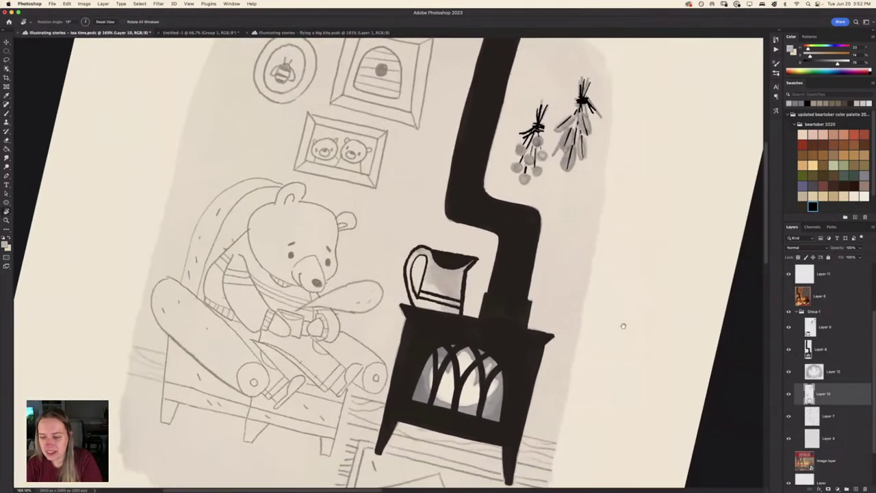
pyautogui.click(831, 350)
pyautogui.moveTo(861, 254); pyautogui.dragTo(853, 258)
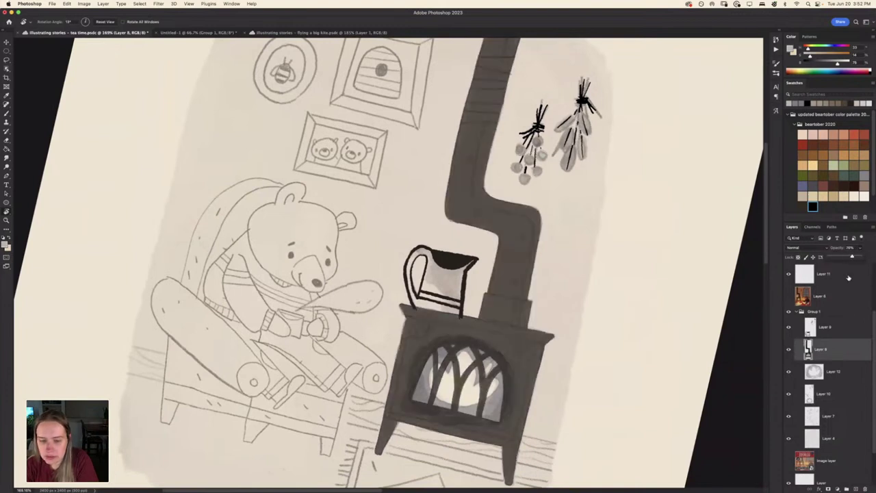
pyautogui.click(855, 489)
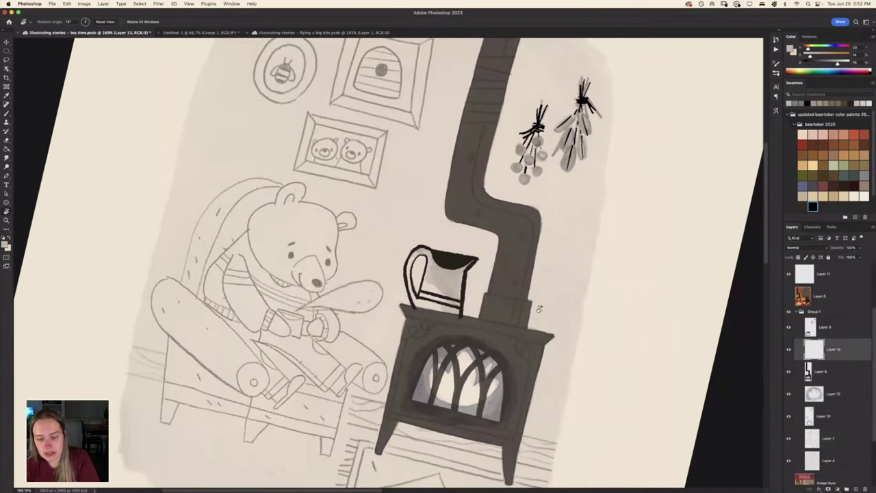
# Draw thin light crayon lines along the side and across the upper edge of the stove pipe's base collar
pyautogui.press('b')
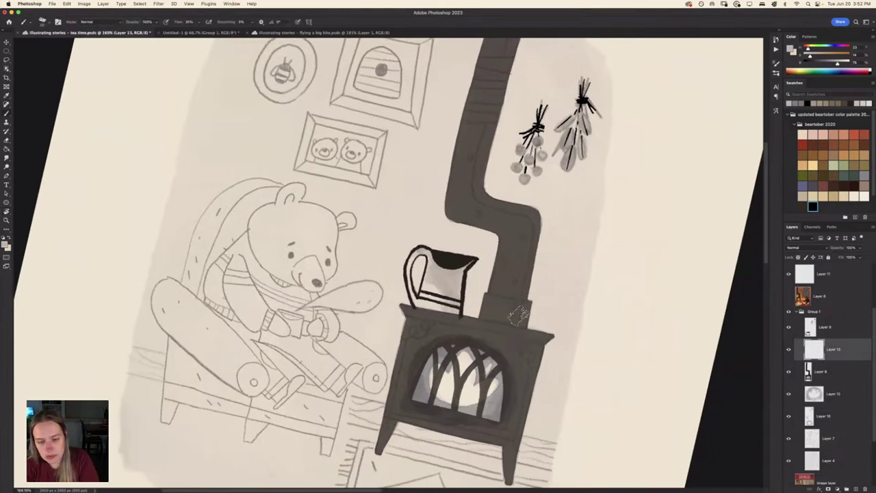
pyautogui.press('[')
pyautogui.press('[')
pyautogui.press('[')
pyautogui.moveTo(518, 324); pyautogui.dragTo(524, 299)
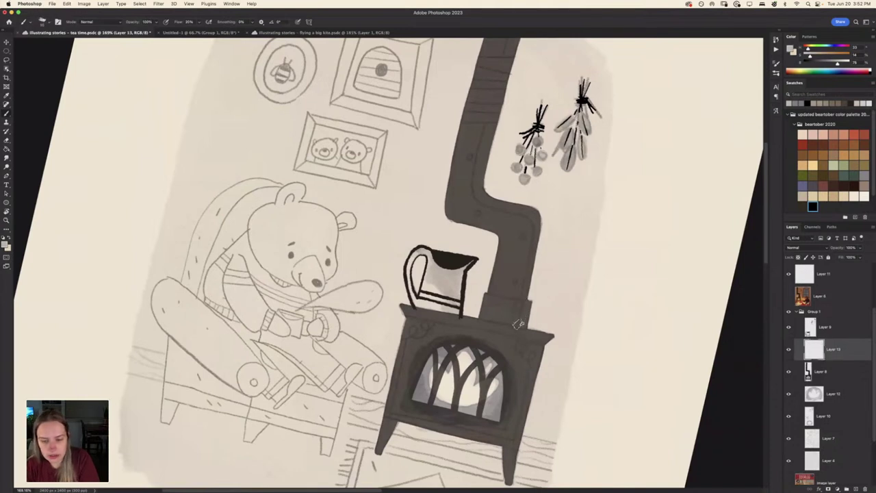
pyautogui.moveTo(519, 327)
pyautogui.mouseDown()
pyautogui.moveTo(523, 301)
pyautogui.moveTo(479, 204)
pyautogui.moveTo(429, 183)
pyautogui.mouseUp()
pyautogui.press('r')
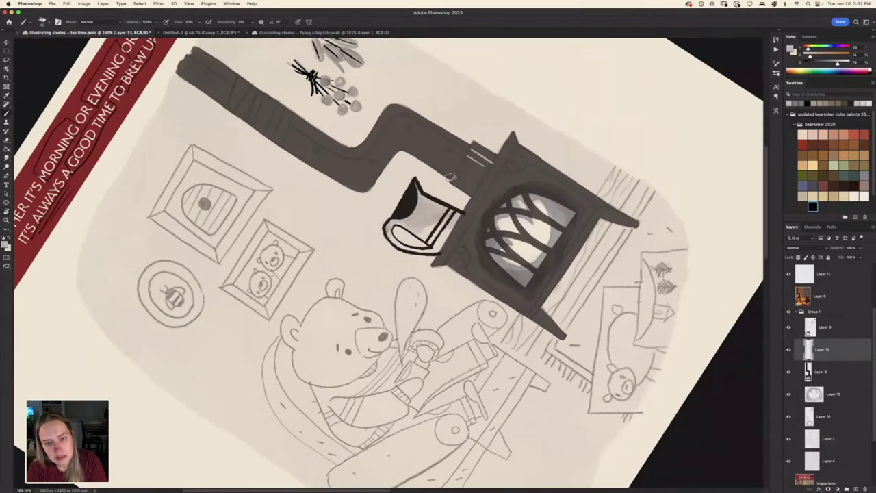
pyautogui.press('r')
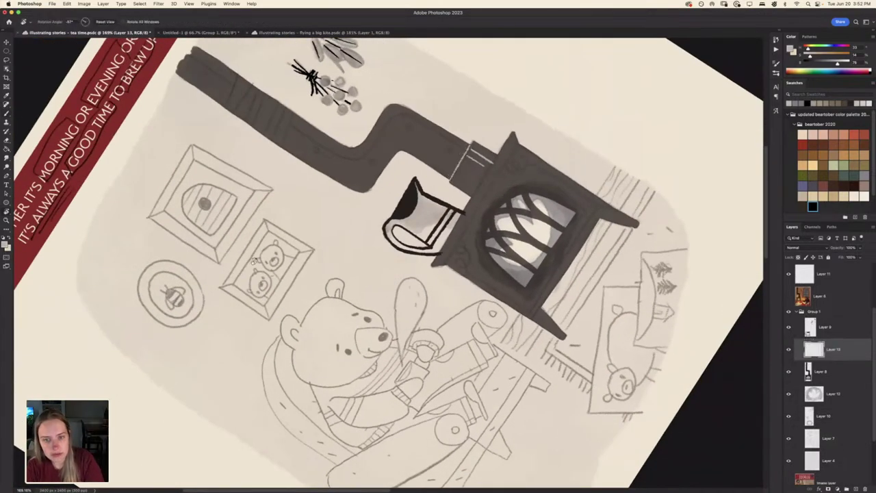
pyautogui.moveTo(470, 144); pyautogui.dragTo(440, 181)
# Draw small light rivet circles along the bends and straight sections of the black stove pipe
pyautogui.press('b')
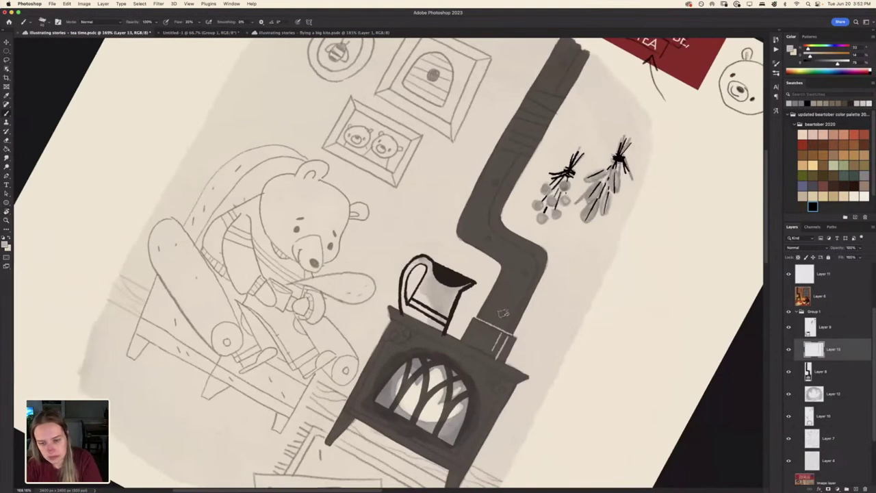
pyautogui.moveTo(523, 270); pyautogui.dragTo(525, 270)
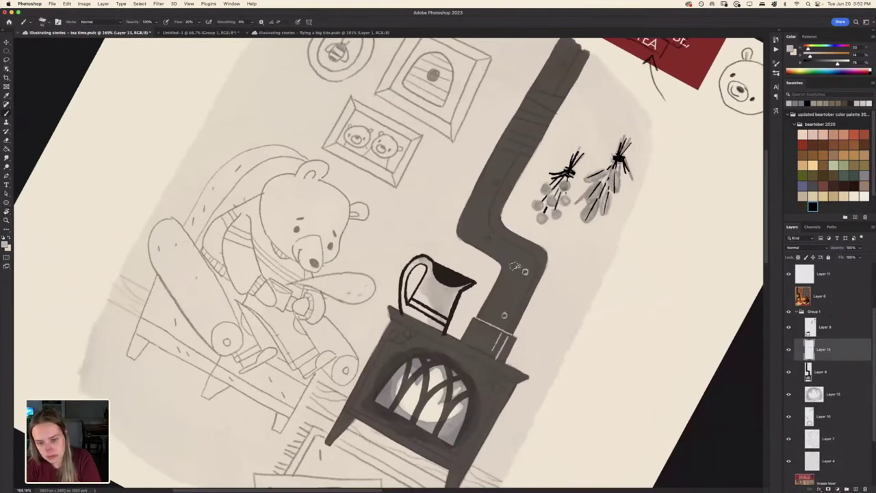
pyautogui.click(487, 237)
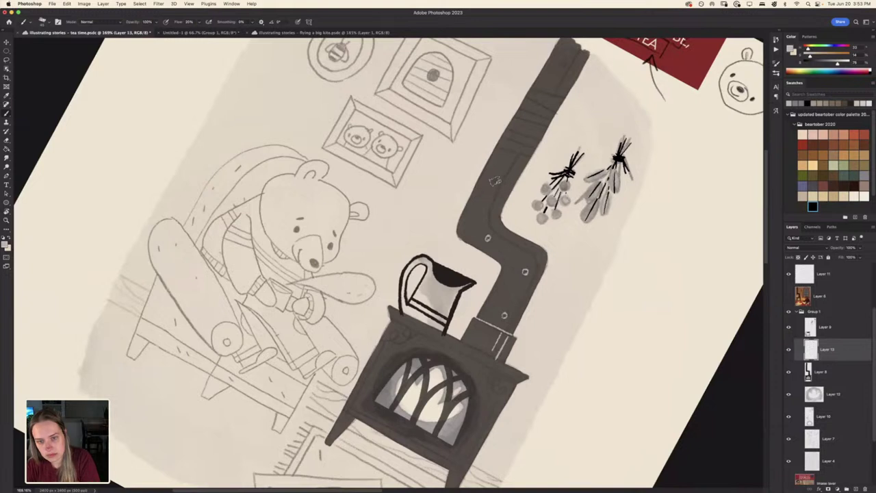
pyautogui.click(495, 180)
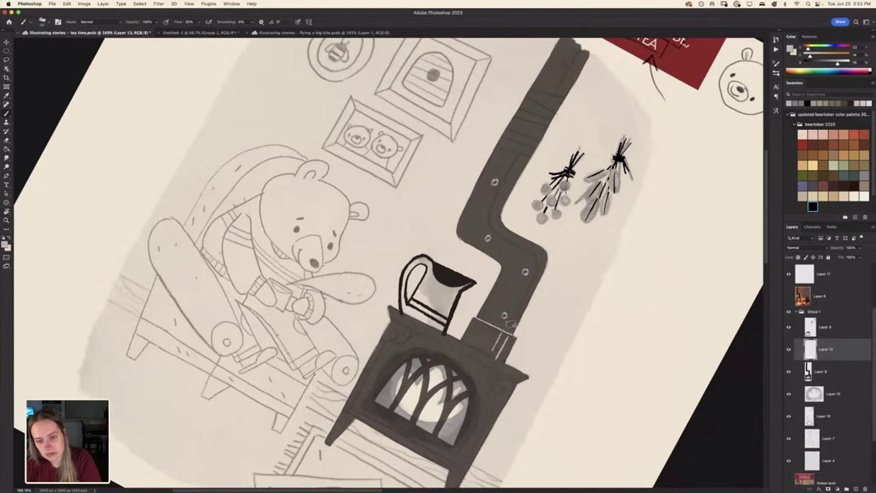
# Draw a light crayon line following the pipe's edge and several slanted bands across its upper section
pyautogui.moveTo(511, 323)
pyautogui.mouseDown()
pyautogui.moveTo(537, 271)
pyautogui.moveTo(530, 253)
pyautogui.moveTo(494, 235)
pyautogui.moveTo(498, 202)
pyautogui.moveTo(556, 113)
pyautogui.moveTo(387, 89)
pyautogui.moveTo(311, 207)
pyautogui.moveTo(301, 168)
pyautogui.mouseUp()
pyautogui.scroll(5, 479, 185)
pyautogui.press('r')
pyautogui.moveTo(299, 210)
pyautogui.mouseDown()
pyautogui.moveTo(293, 175)
pyautogui.moveTo(289, 207)
pyautogui.moveTo(286, 165)
pyautogui.mouseUp()
pyautogui.moveTo(273, 211); pyautogui.dragTo(271, 167)
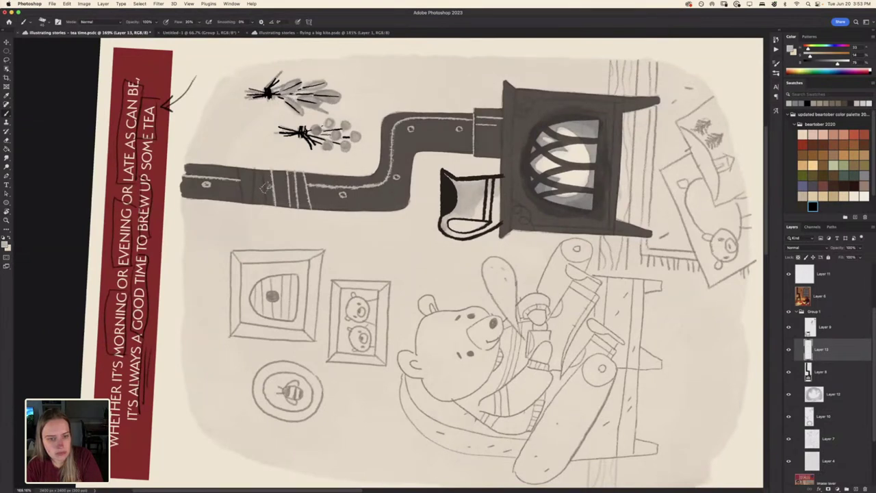
pyautogui.moveTo(267, 207)
pyautogui.mouseDown()
pyautogui.moveTo(265, 166)
pyautogui.moveTo(254, 164)
pyautogui.mouseUp()
pyautogui.moveTo(243, 206); pyautogui.dragTo(240, 166)
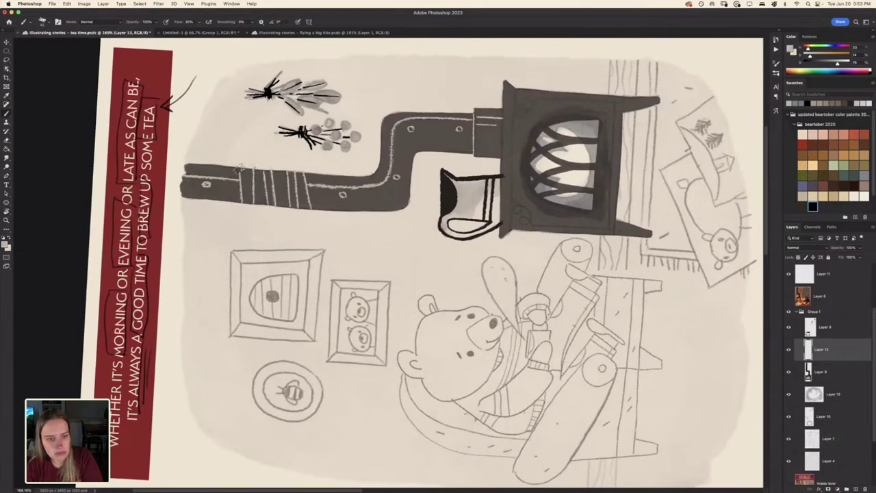
# Draw a light crayon line along the full length of the stove top's lower edge
pyautogui.press('r')
pyautogui.moveTo(266, 130)
pyautogui.mouseDown()
pyautogui.moveTo(353, 98)
pyautogui.moveTo(416, 147)
pyautogui.mouseUp()
pyautogui.press('b')
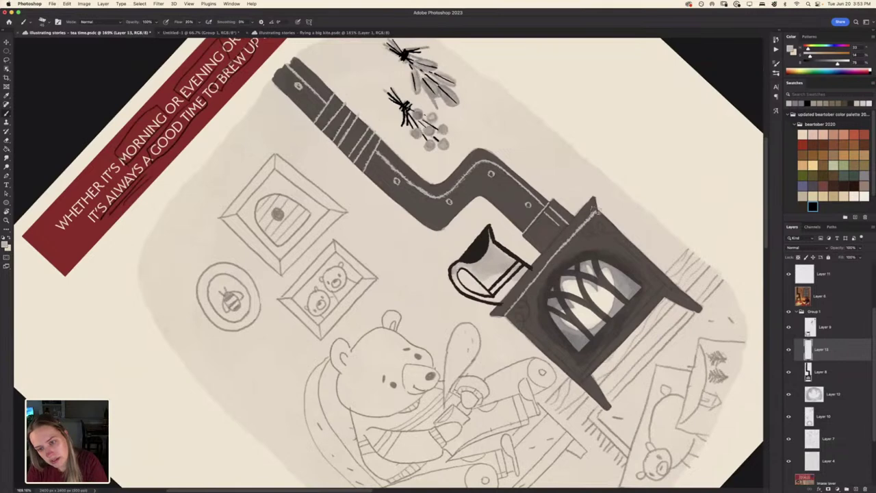
pyautogui.moveTo(593, 215)
pyautogui.mouseDown()
pyautogui.moveTo(513, 307)
pyautogui.moveTo(594, 213)
pyautogui.mouseUp()
# Draw light curled scroll ornaments in both upper corners of the stove's front
pyautogui.press('r')
pyautogui.moveTo(317, 301); pyautogui.dragTo(306, 262)
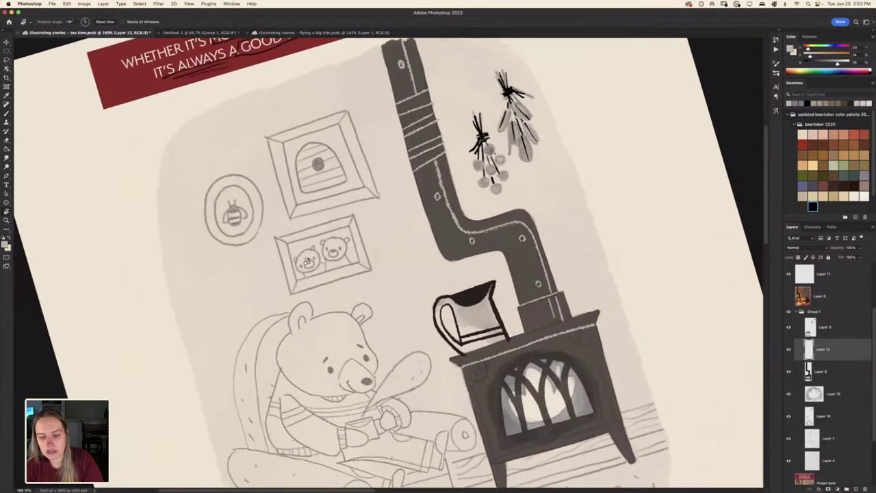
pyautogui.press('space')
pyautogui.moveTo(374, 352); pyautogui.dragTo(321, 254)
pyautogui.press('b')
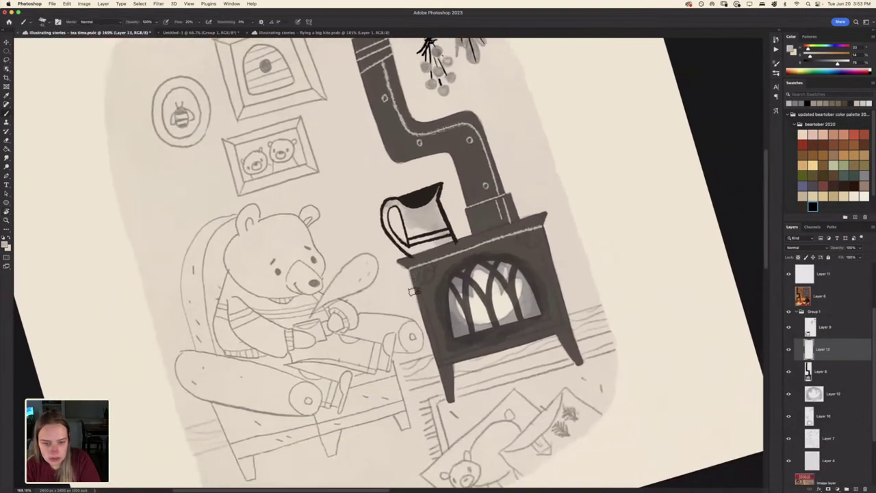
pyautogui.moveTo(420, 279)
pyautogui.mouseDown()
pyautogui.moveTo(416, 289)
pyautogui.moveTo(437, 264)
pyautogui.moveTo(414, 292)
pyautogui.moveTo(438, 259)
pyautogui.mouseUp()
pyautogui.press('super+z')
pyautogui.moveTo(519, 233); pyautogui.dragTo(541, 251)
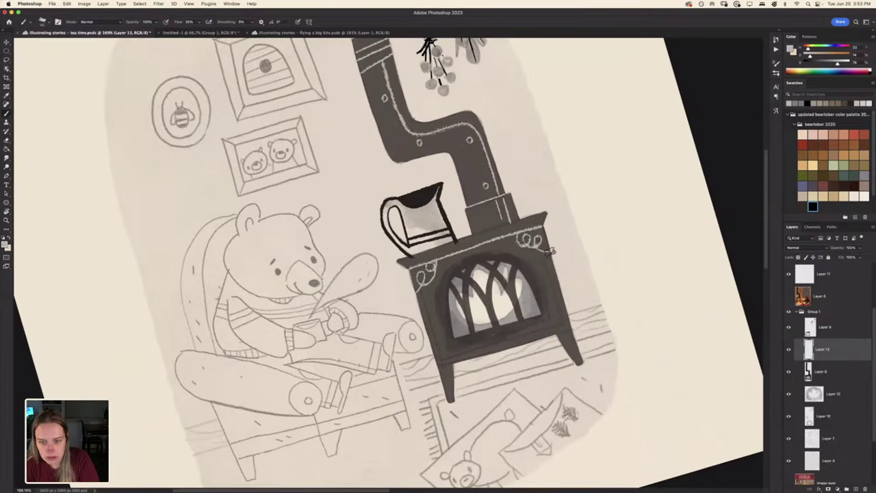
# Draw light vertical crayon lines down both sides of the stove's front, from the corner scrolls to the legs
pyautogui.press('r')
pyautogui.moveTo(312, 241); pyautogui.dragTo(325, 214)
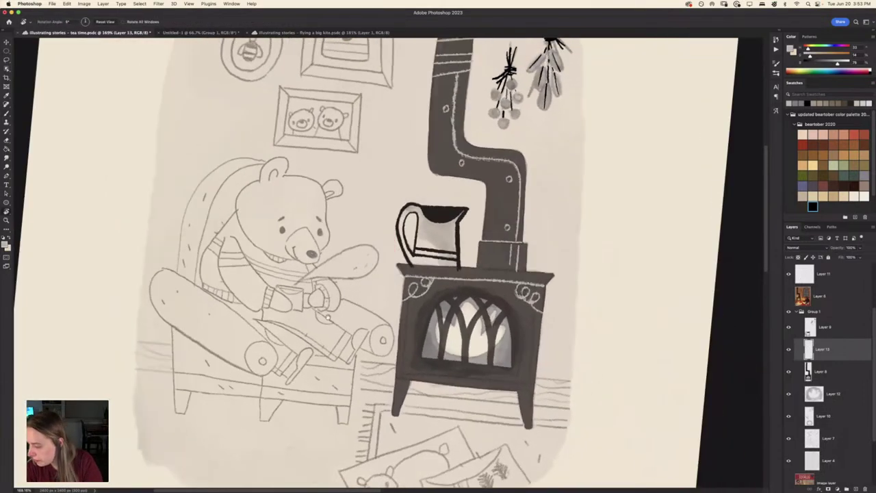
pyautogui.moveTo(326, 317); pyautogui.dragTo(323, 247)
pyautogui.press('b')
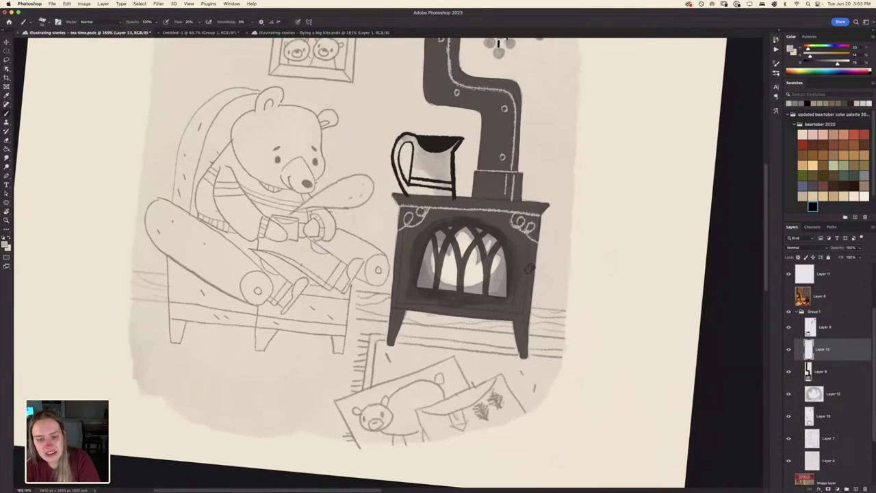
pyautogui.moveTo(523, 320); pyautogui.dragTo(529, 257)
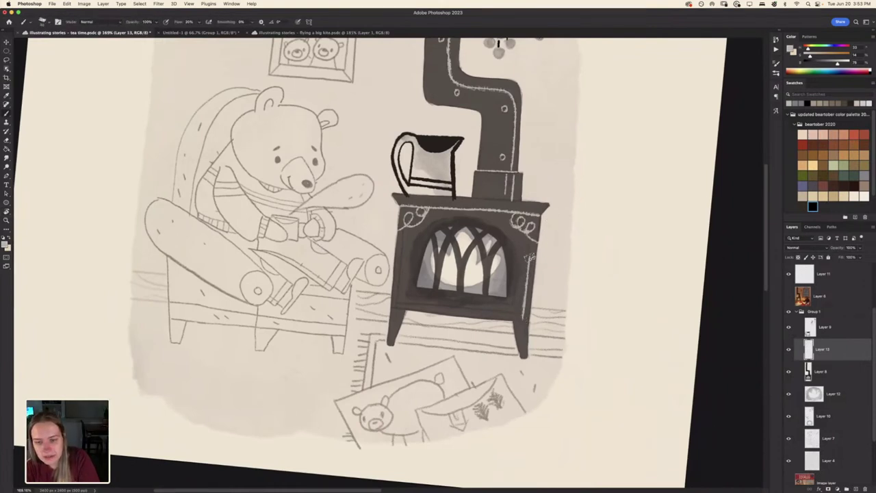
pyautogui.moveTo(395, 307); pyautogui.dragTo(401, 272)
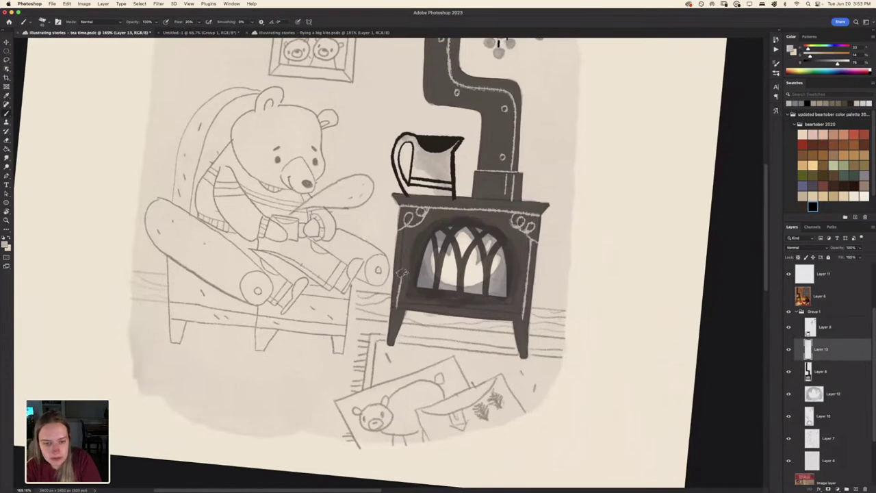
pyautogui.press('super+z')
pyautogui.moveTo(397, 307); pyautogui.dragTo(405, 236)
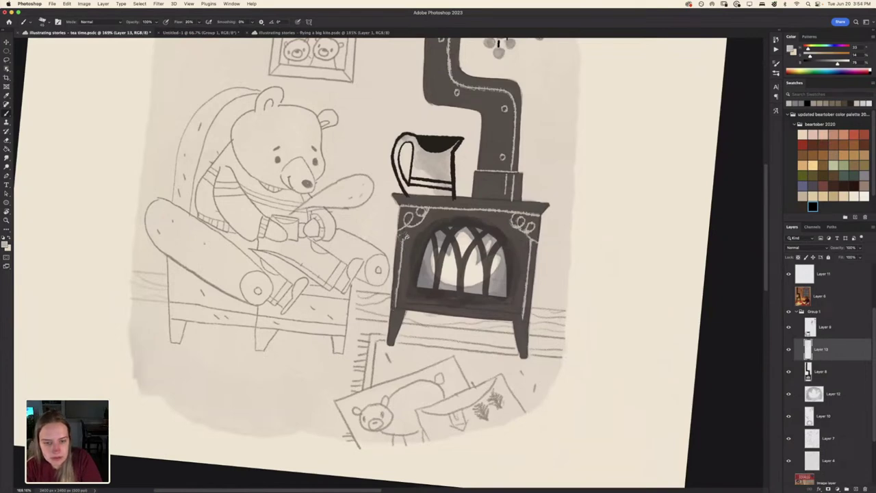
# Draw light crayon lines along the bottom edge of the stove's front and just beneath the window
pyautogui.press('r')
pyautogui.moveTo(273, 195)
pyautogui.mouseDown()
pyautogui.moveTo(404, 130)
pyautogui.moveTo(461, 153)
pyautogui.mouseUp()
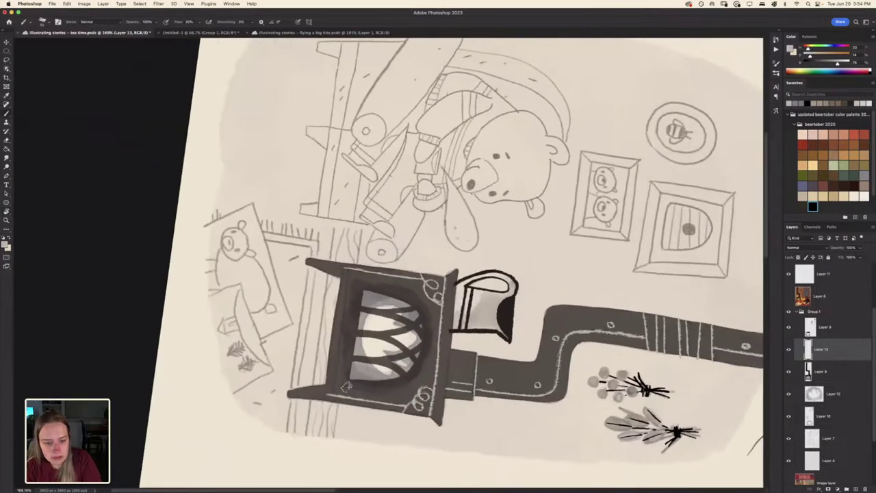
pyautogui.moveTo(330, 395); pyautogui.dragTo(336, 349)
pyautogui.press('super+z')
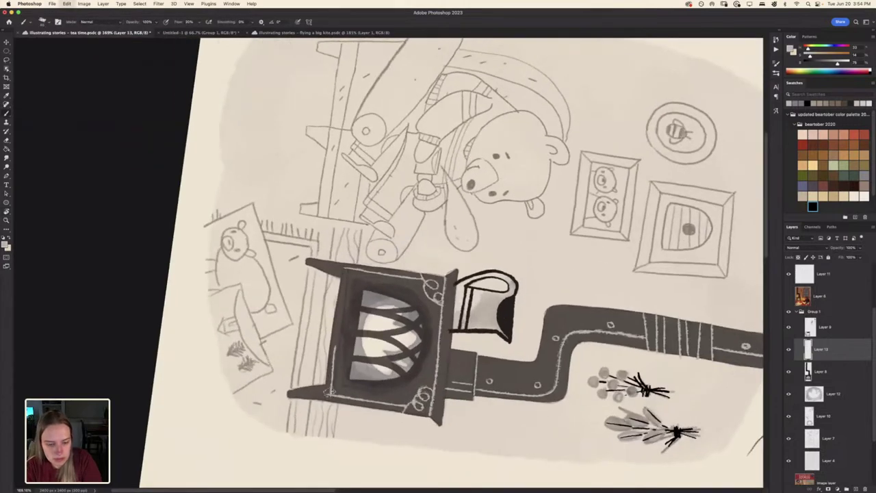
pyautogui.moveTo(328, 396); pyautogui.dragTo(348, 274)
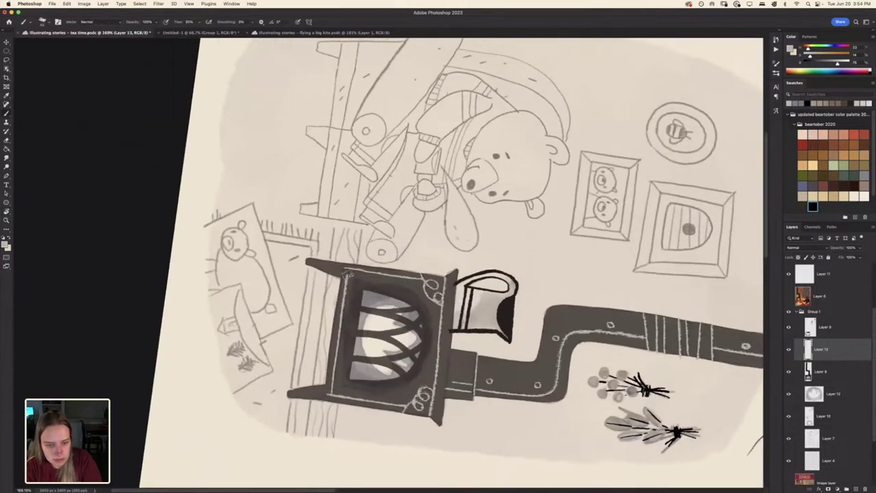
pyautogui.moveTo(342, 388); pyautogui.dragTo(356, 282)
# Outline the sides and arch of the stove's window with a light crayon line
pyautogui.press('r')
pyautogui.moveTo(273, 242)
pyautogui.mouseDown()
pyautogui.moveTo(426, 273)
pyautogui.moveTo(416, 267)
pyautogui.moveTo(429, 222)
pyautogui.mouseUp()
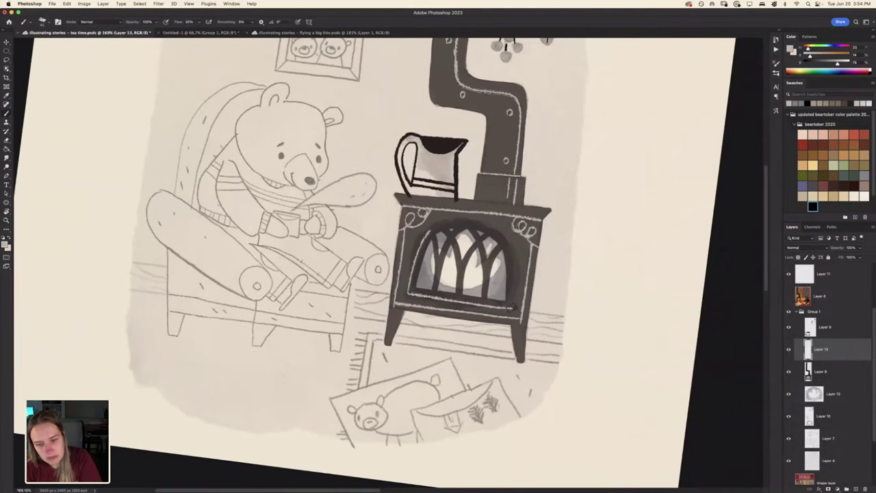
pyautogui.moveTo(512, 276); pyautogui.dragTo(512, 247)
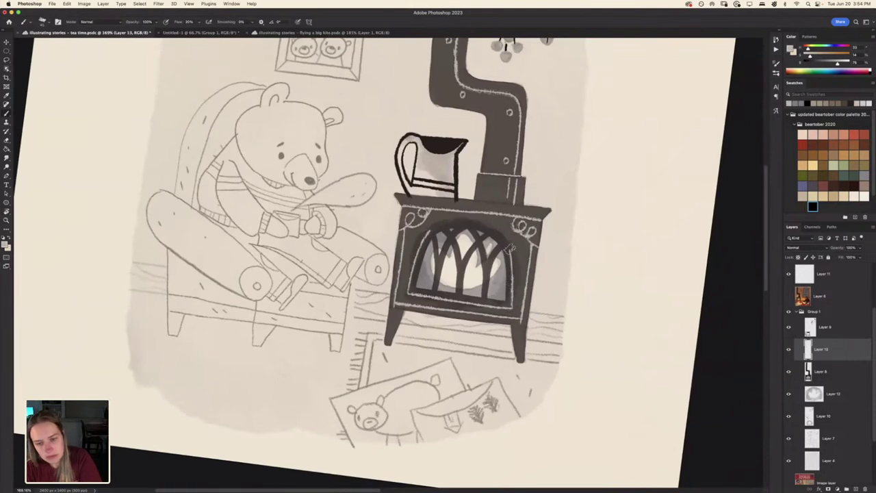
pyautogui.moveTo(262, 186); pyautogui.dragTo(434, 370)
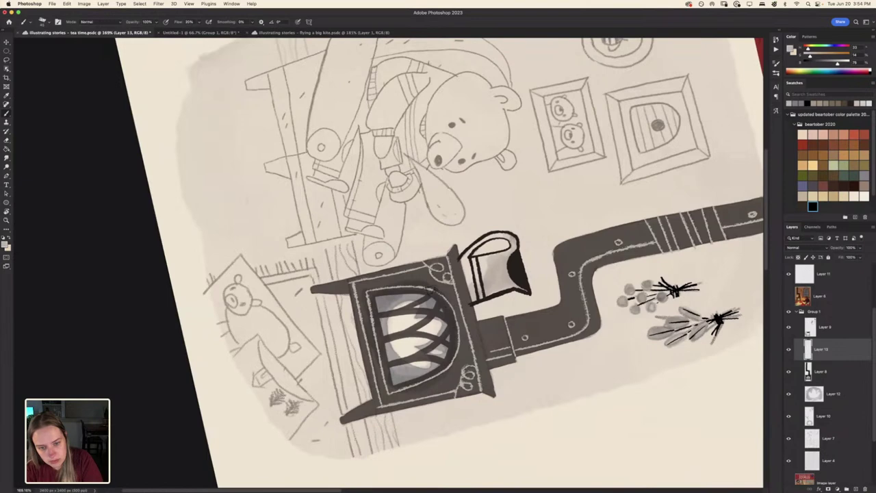
pyautogui.press('Escape')
pyautogui.moveTo(339, 310); pyautogui.dragTo(377, 359)
# Restore the black stove layer, Layer 8, to full opacity
pyautogui.click(846, 373)
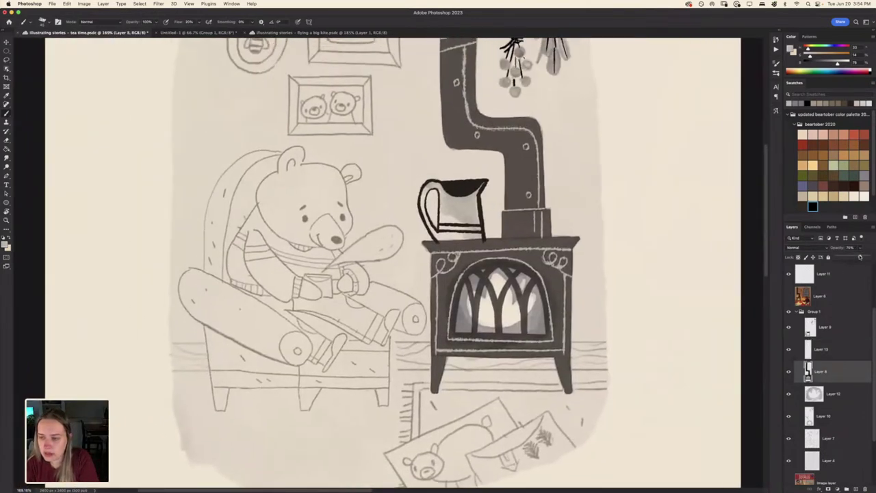
pyautogui.click(748, 280)
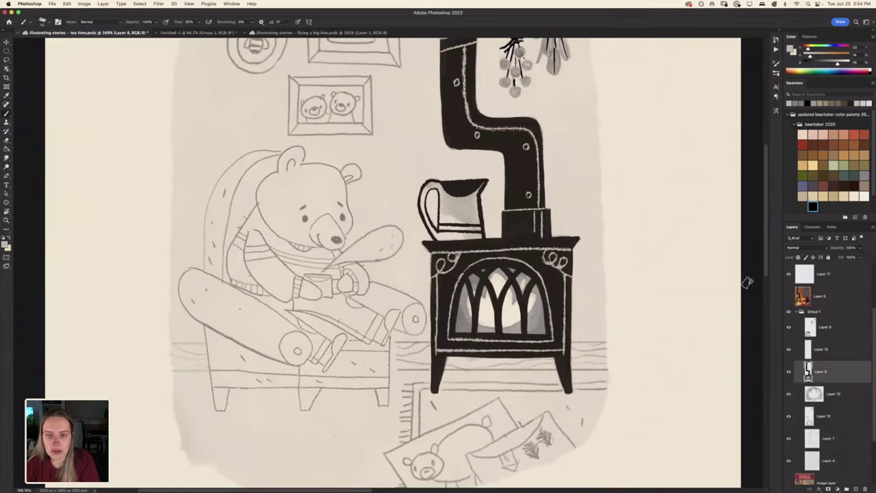
pyautogui.scroll(-2, 747, 282)
pyautogui.scroll(3, 388, 378)
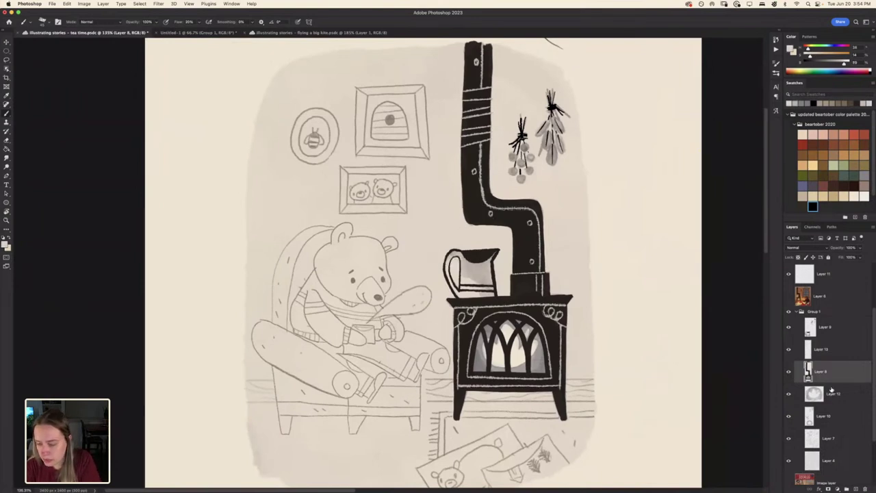
# Lock the transparent pixels of the crayon detail layer, Layer 13, and paint its lines a lighter cream with the Hard Round brush
pyautogui.click(824, 350)
pyautogui.click(789, 350)
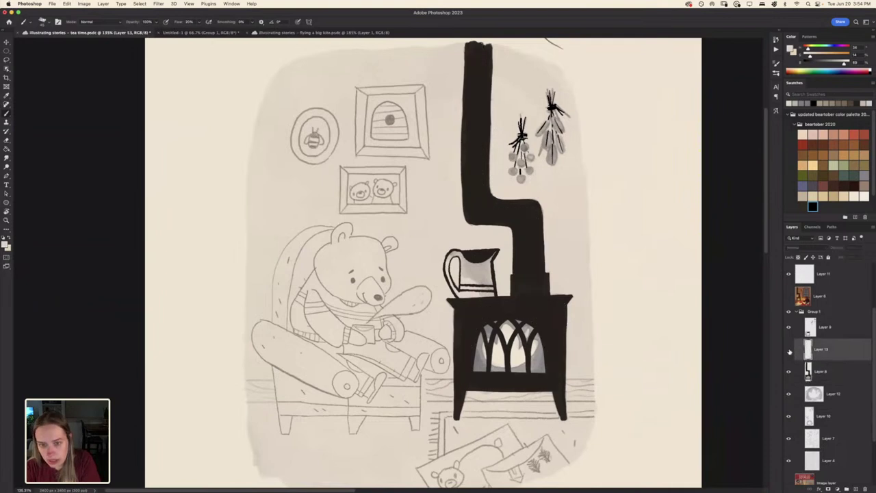
pyautogui.click(788, 349)
pyautogui.rightClick(570, 351)
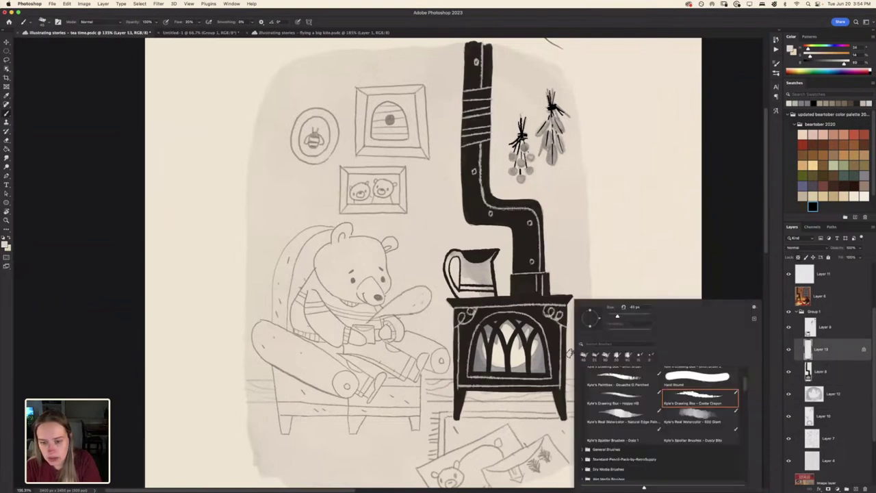
pyautogui.click(696, 377)
pyautogui.click(736, 220)
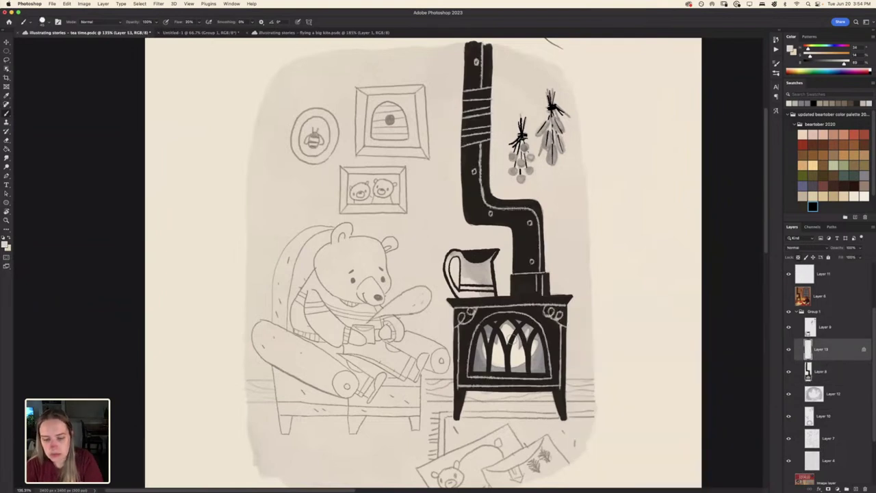
pyautogui.press('super+plus')
pyautogui.press('super+minus')
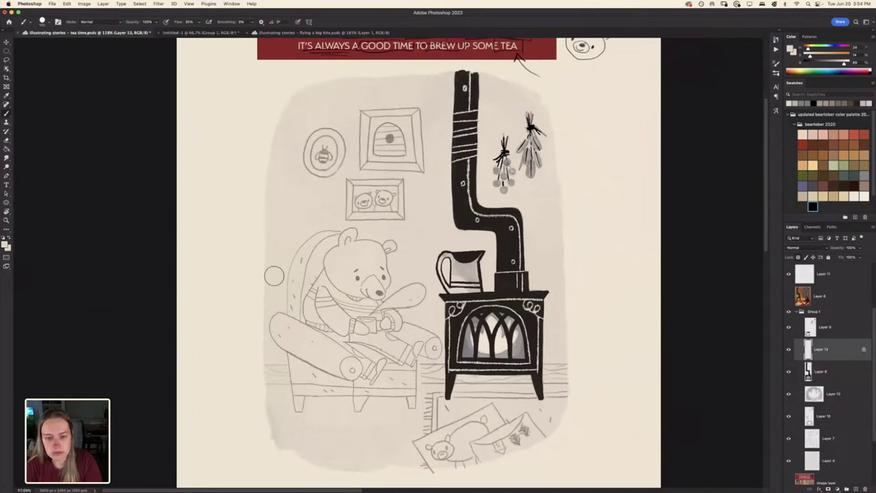
# Hide the pencil sketch layer, Layer 7, to check the painted stove, pitcher and herbs on their own
pyautogui.click(788, 439)
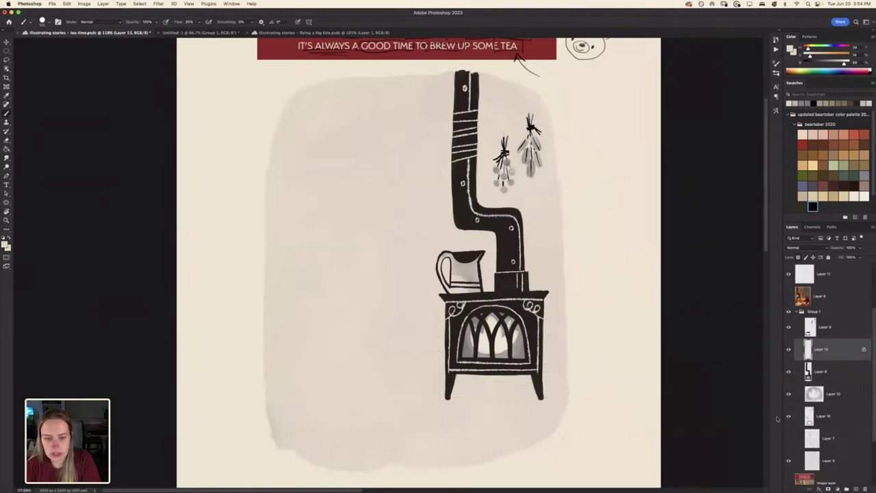
pyautogui.moveTo(724, 344); pyautogui.dragTo(745, 344)
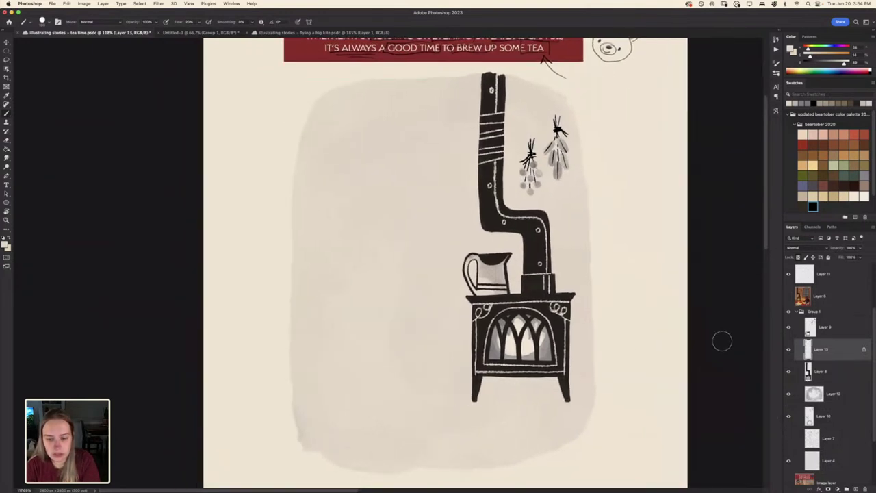
pyautogui.scroll(-1, 724, 345)
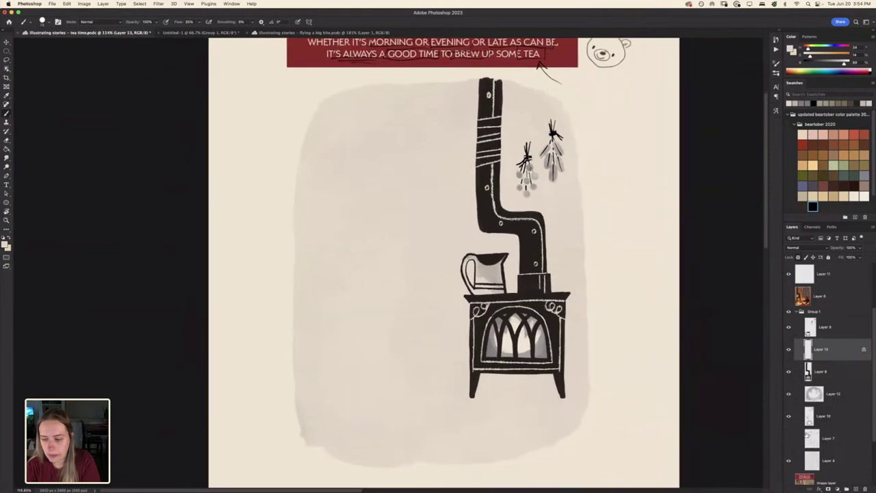
# Lock the transparent pixels of the backdrop shape layer, Layer 4, and repaint it a neutral light grey at 0 saturation with a large brush
pyautogui.scroll(-1, 873, 447)
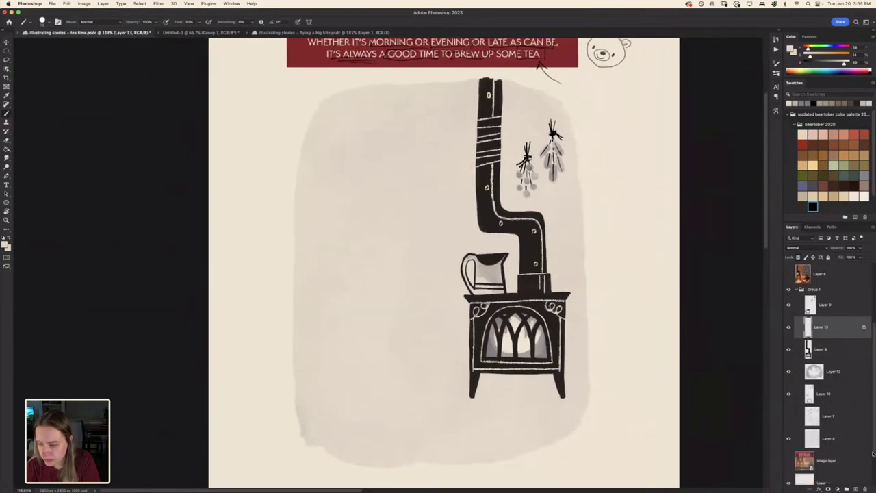
pyautogui.click(810, 57)
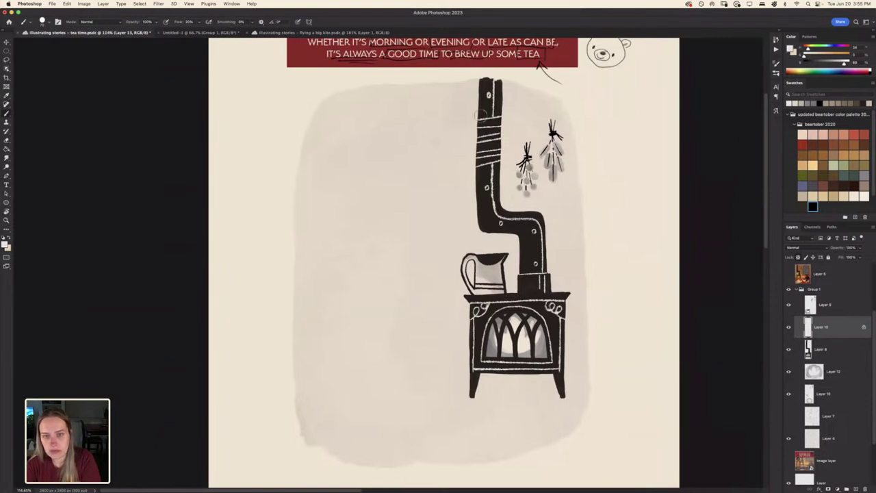
pyautogui.click(822, 435)
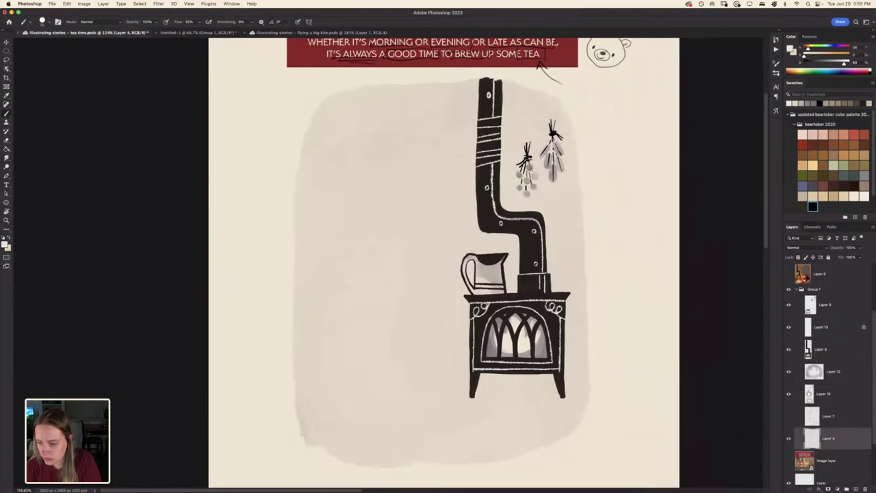
pyautogui.click(788, 439)
pyautogui.click(788, 439)
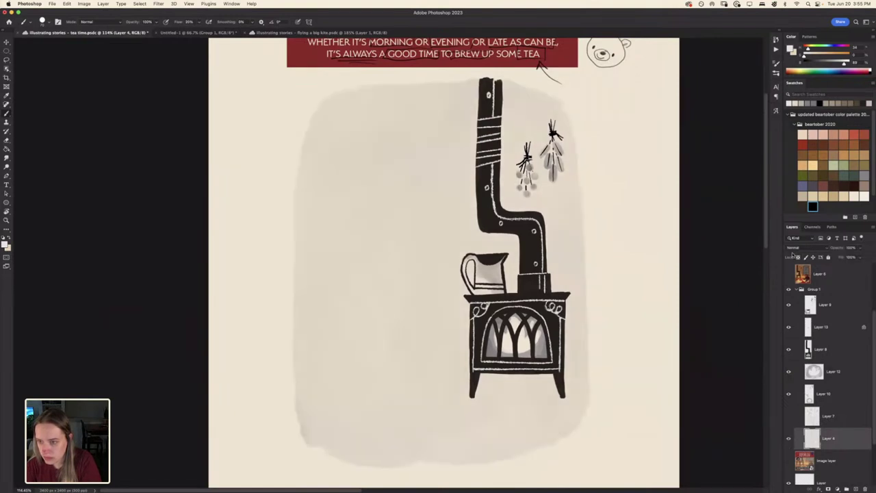
pyautogui.press('super+=')
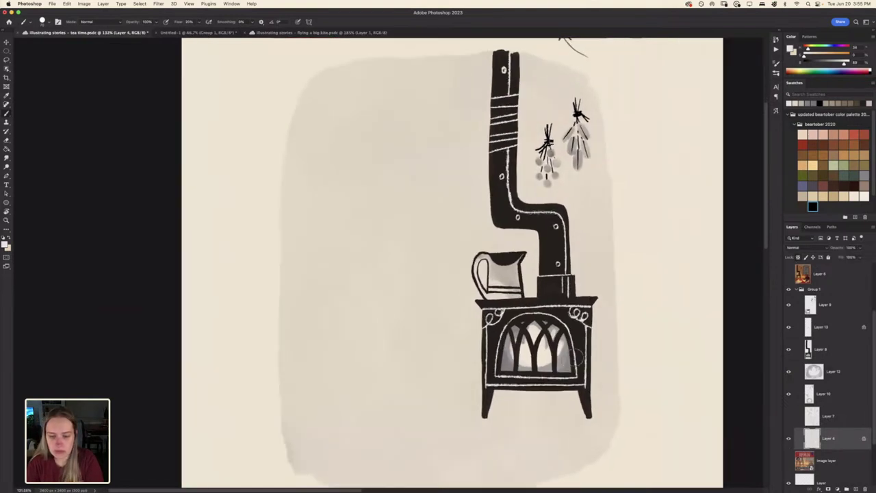
pyautogui.press(']')
pyautogui.press(']')
pyautogui.press(']')
pyautogui.press(']')
pyautogui.press(']')
pyautogui.press(']')
pyautogui.press(']')
pyautogui.press(']')
pyautogui.press(']')
pyautogui.press(']')
pyautogui.press(']')
pyautogui.press(']')
pyautogui.press(']')
pyautogui.press(']')
pyautogui.press(']')
pyautogui.press(']')
pyautogui.press(']')
pyautogui.moveTo(585, 288)
pyautogui.mouseDown()
pyautogui.moveTo(583, 440)
pyautogui.moveTo(546, 133)
pyautogui.moveTo(333, 89)
pyautogui.moveTo(333, 440)
pyautogui.moveTo(401, 362)
pyautogui.moveTo(450, 411)
pyautogui.moveTo(321, 330)
pyautogui.mouseUp()
pyautogui.scroll(-3, 320, 332)
pyautogui.press('[')
pyautogui.press('[')
pyautogui.press('[')
pyautogui.press('[')
# Fill the cream page background, Pixel layer, with pure white using the Paint Bucket, at 0 saturation and 100 brightness
pyautogui.moveTo(872, 447); pyautogui.dragTo(873, 483)
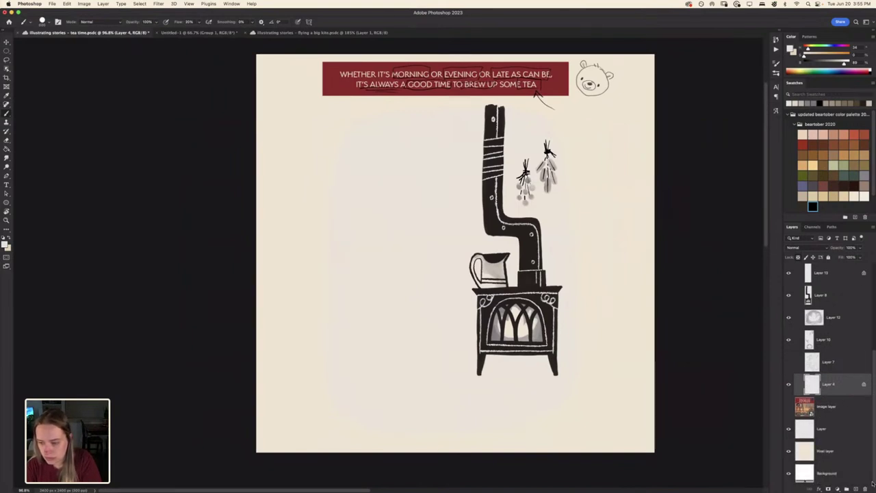
pyautogui.click(853, 454)
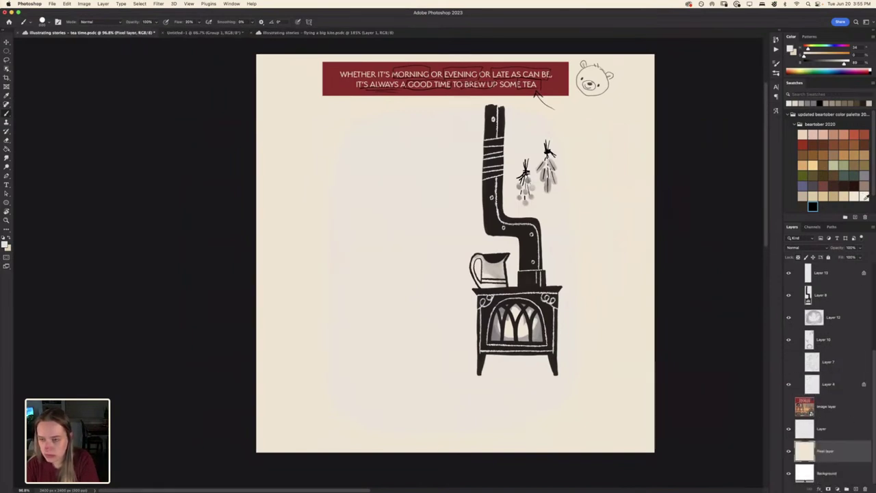
pyautogui.click(804, 55)
pyautogui.click(850, 63)
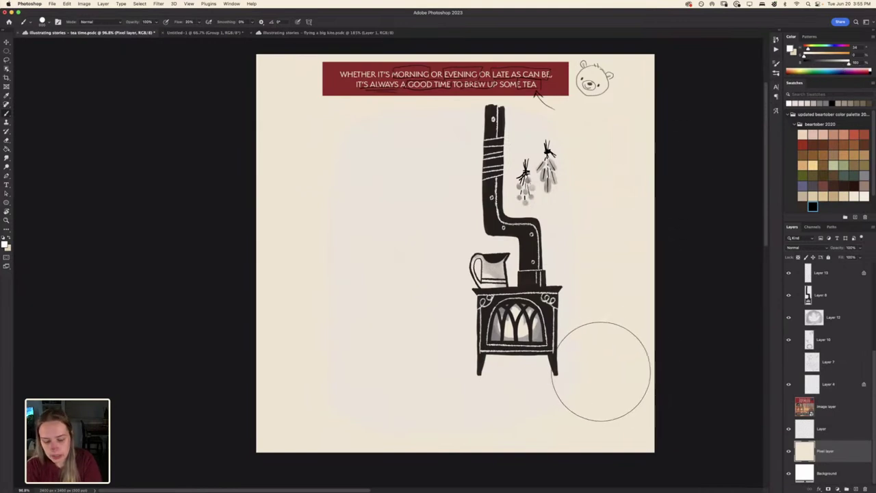
pyautogui.press('g')
pyautogui.click(616, 366)
# Lock the transparent pixels of Layer 10 and repaint its pitcher and herb shading with the sampled grey reduced to 0 saturation
pyautogui.scroll(3, 615, 339)
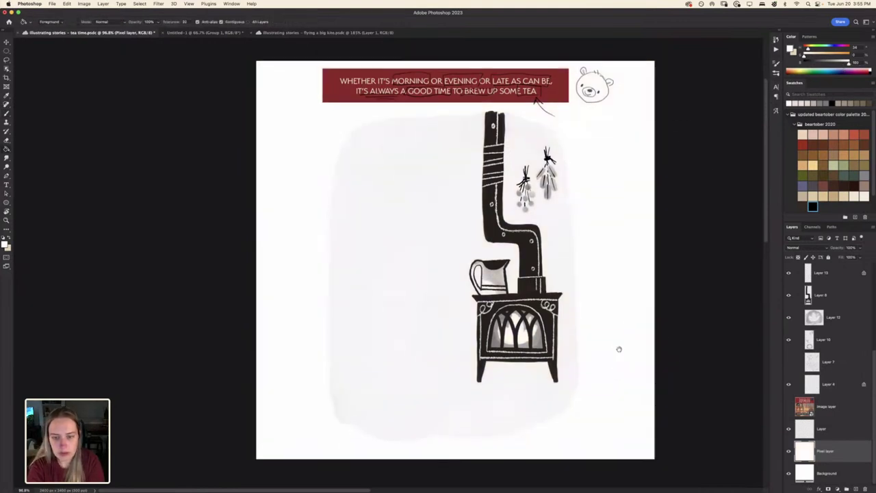
pyautogui.scroll(5, 572, 319)
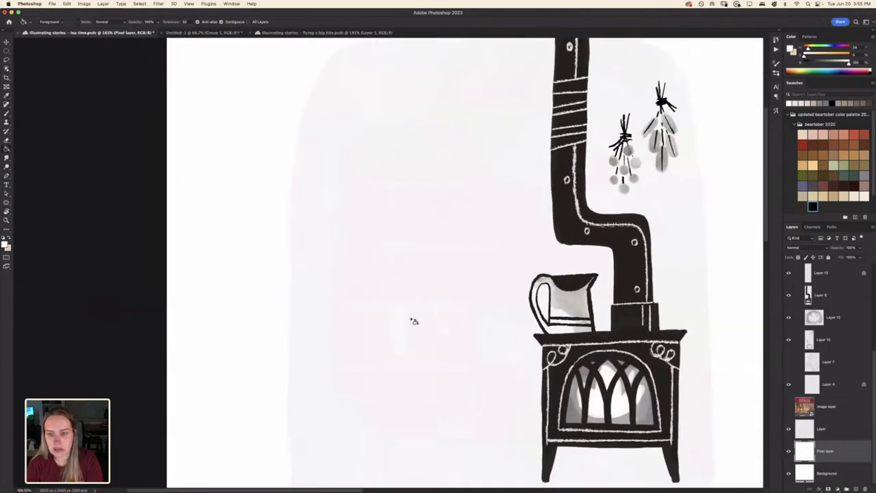
pyautogui.scroll(-1, 412, 321)
pyautogui.moveTo(410, 361); pyautogui.dragTo(411, 358)
pyautogui.scroll(-3, 411, 358)
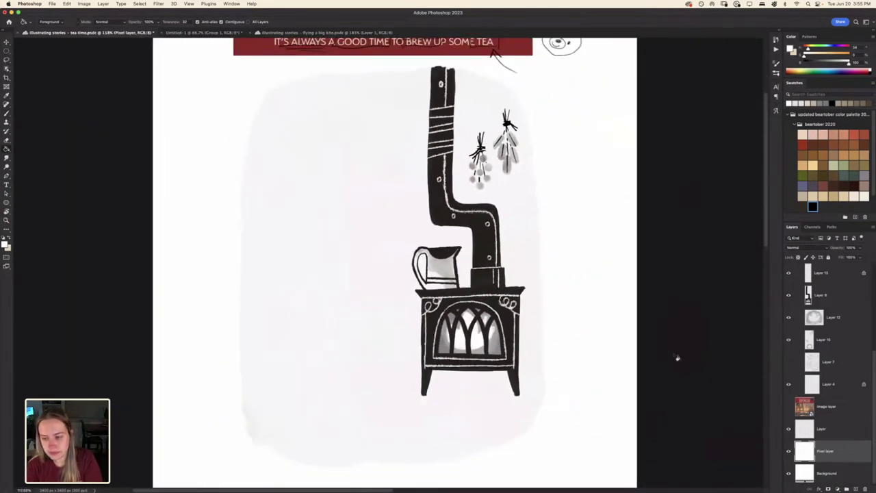
pyautogui.click(788, 342)
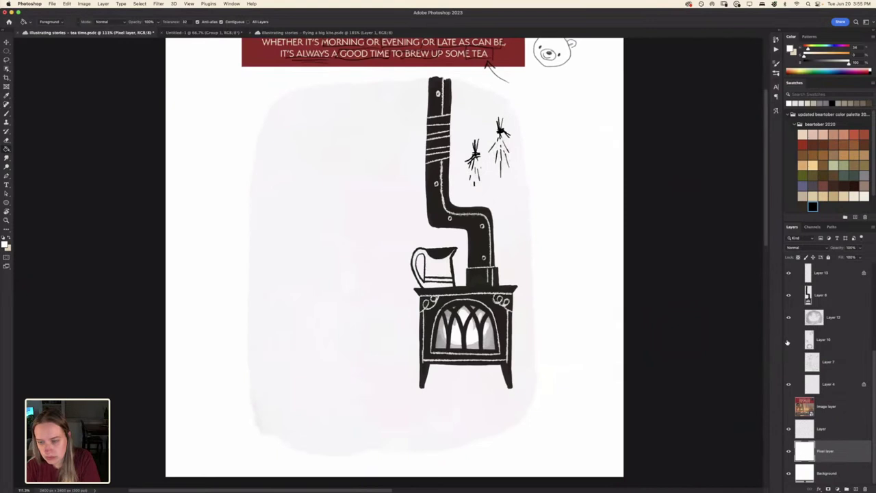
pyautogui.click(788, 342)
pyautogui.click(807, 343)
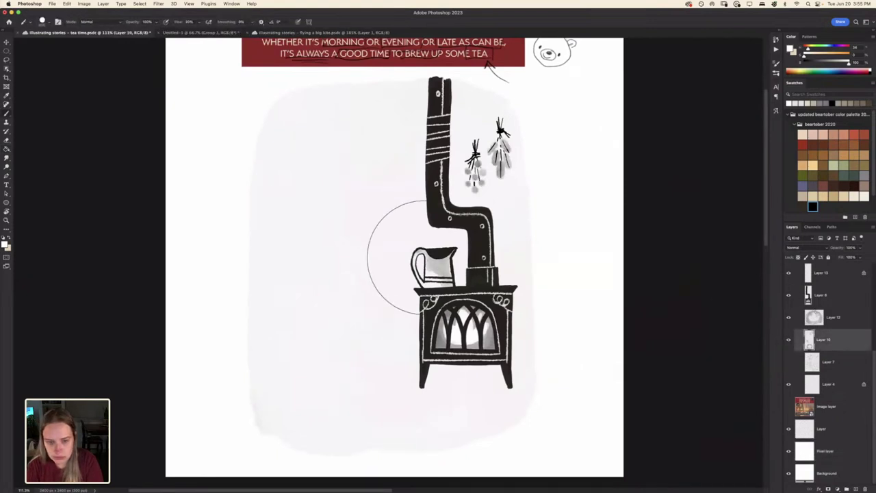
pyautogui.keyDown('alt'); pyautogui.click(447, 271); pyautogui.keyUp('alt')
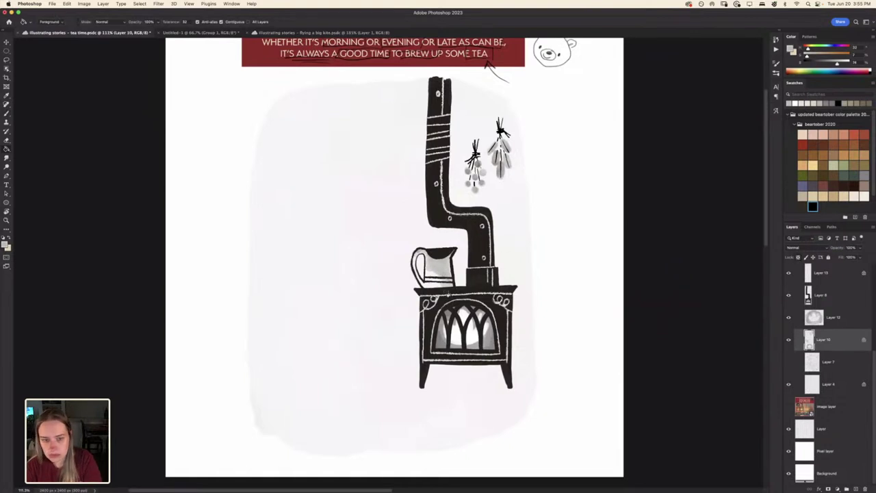
pyautogui.keyDown('alt'); pyautogui.click(449, 275); pyautogui.keyUp('alt')
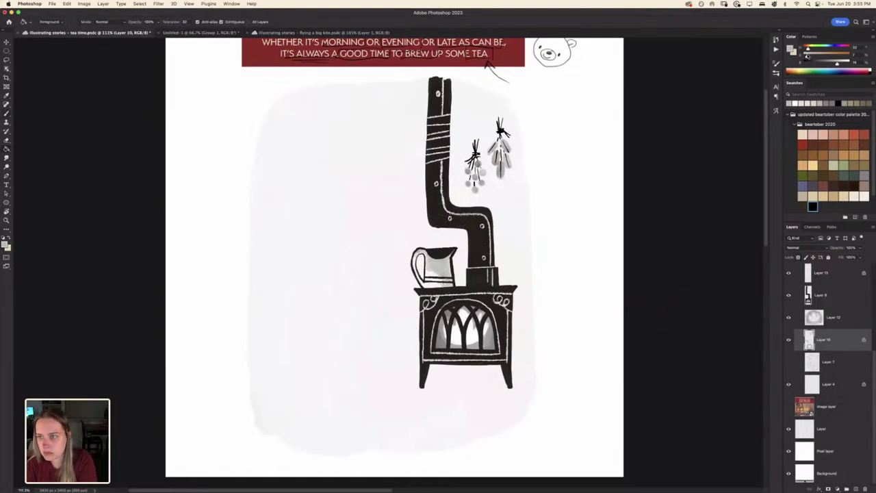
pyautogui.moveTo(807, 55); pyautogui.dragTo(803, 56)
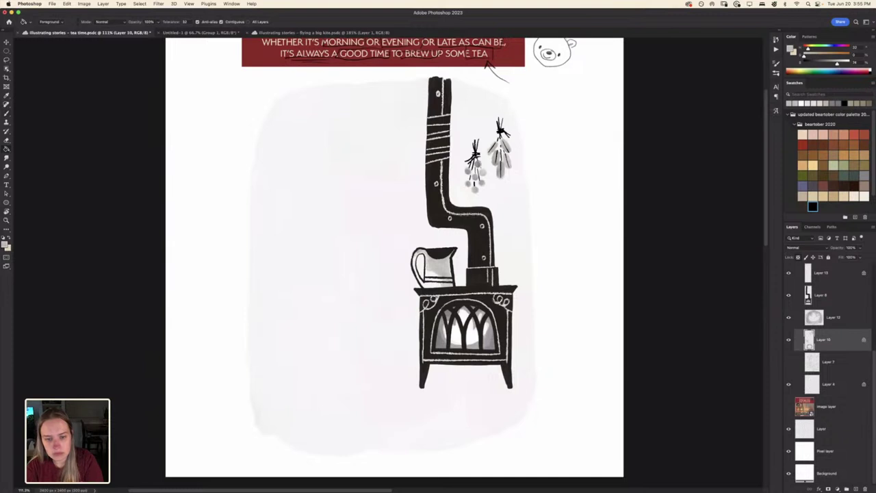
pyautogui.press('b')
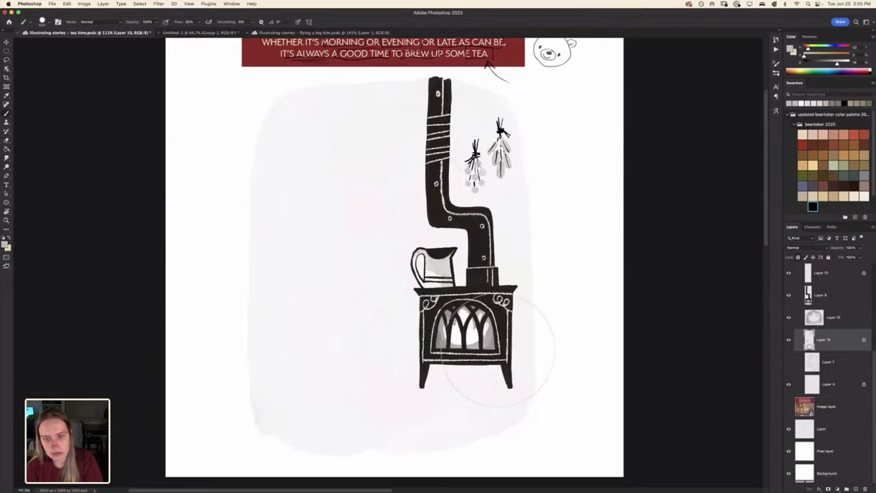
pyautogui.moveTo(217, 319); pyautogui.dragTo(250, 321)
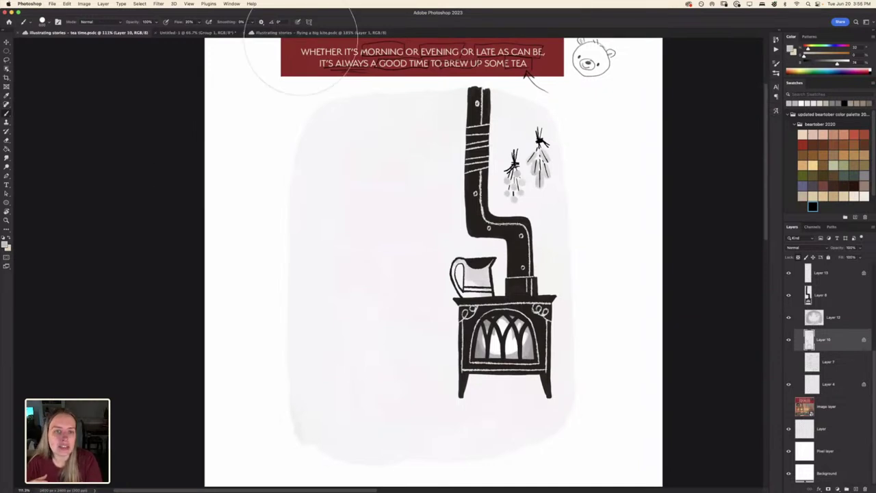
# Show the pencil sketch layer, Layer 7, again to check the bear, chair and frames beside the painted stove
pyautogui.click(789, 362)
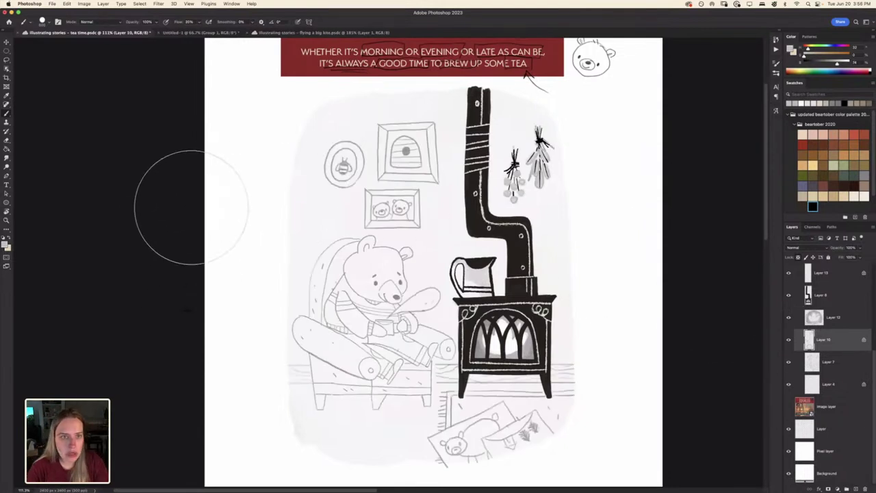
pyautogui.scroll(3, 246, 226)
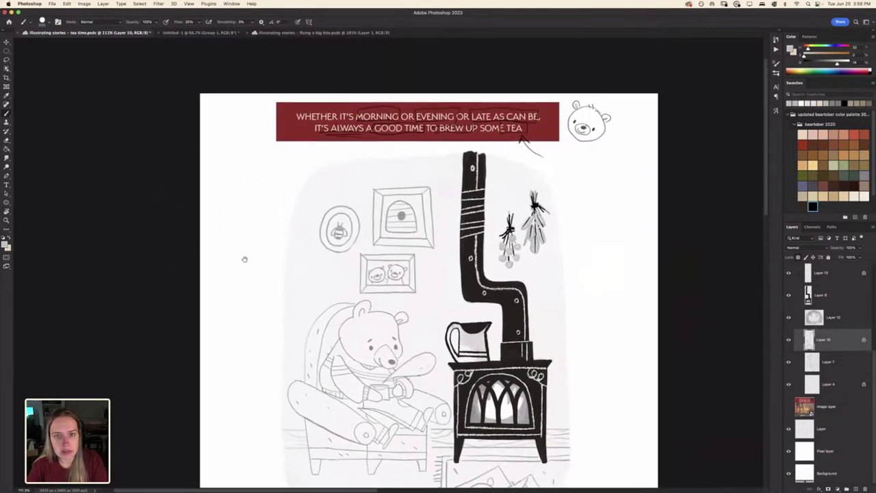
pyautogui.scroll(3, 248, 228)
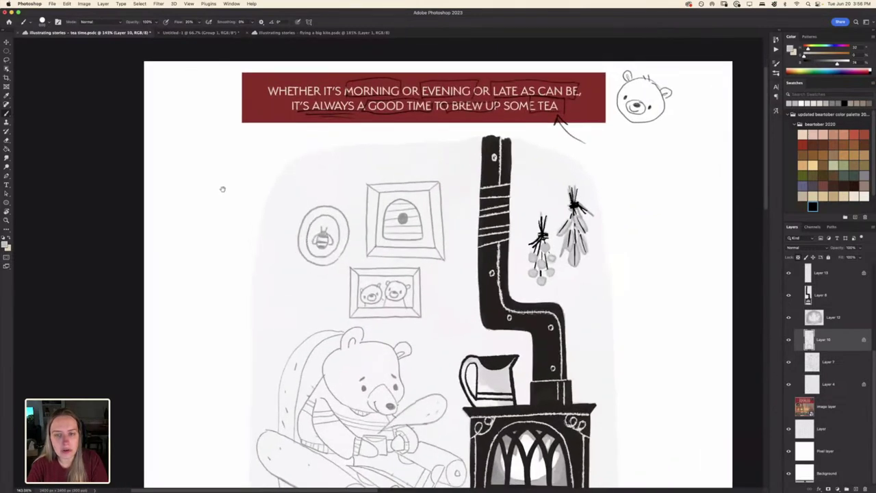
pyautogui.scroll(3, 224, 259)
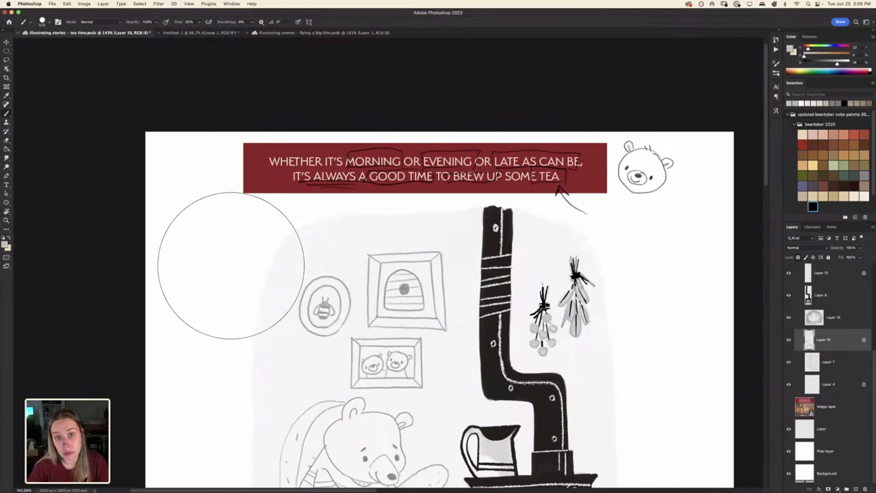
pyautogui.scroll(-5, 184, 369)
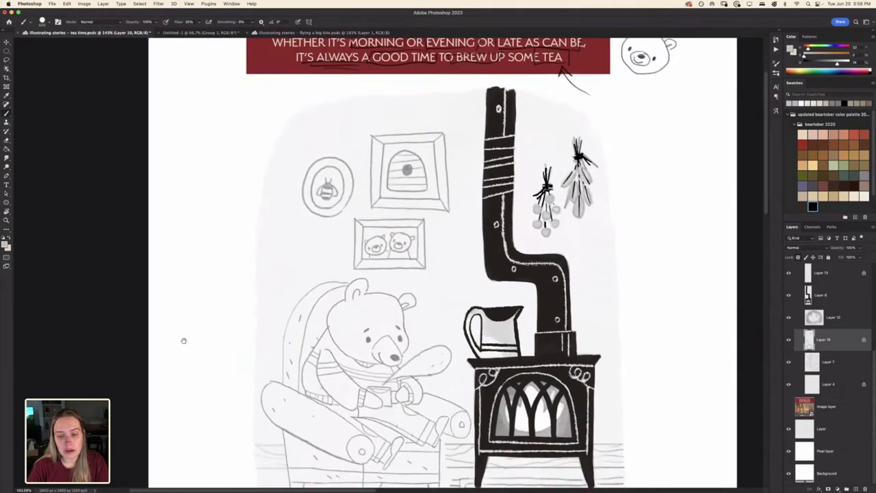
pyautogui.scroll(1, 185, 356)
pyautogui.keyDown('alt'); pyautogui.scroll(-3, 184, 363); pyautogui.keyUp('alt')
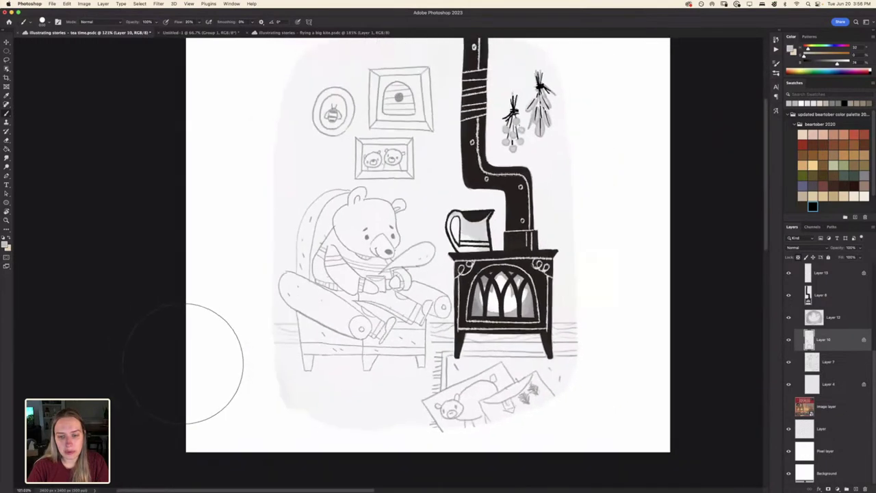
pyautogui.press('[')
pyautogui.press('[')
pyautogui.press('[')
pyautogui.press('[')
pyautogui.press('[')
pyautogui.press('[')
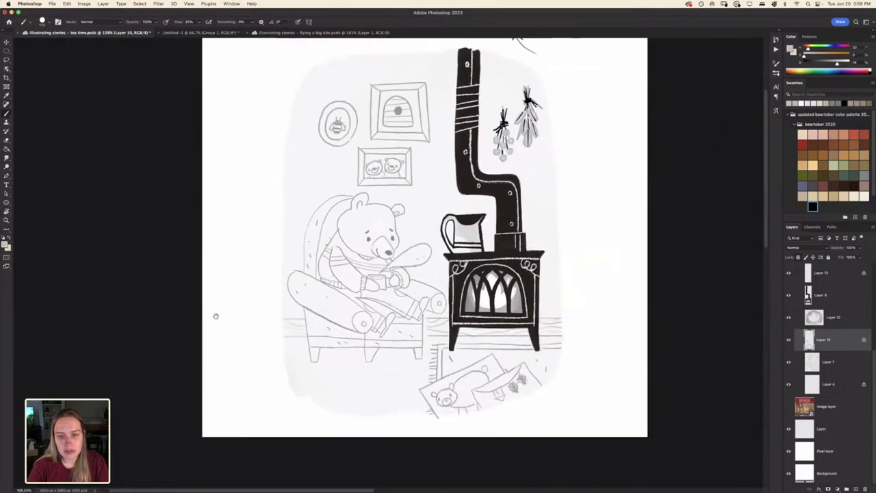
pyautogui.moveTo(215, 313); pyautogui.dragTo(197, 338)
pyautogui.press(']')
pyautogui.press(']')
pyautogui.press(']')
pyautogui.press(']')
pyautogui.press(']')
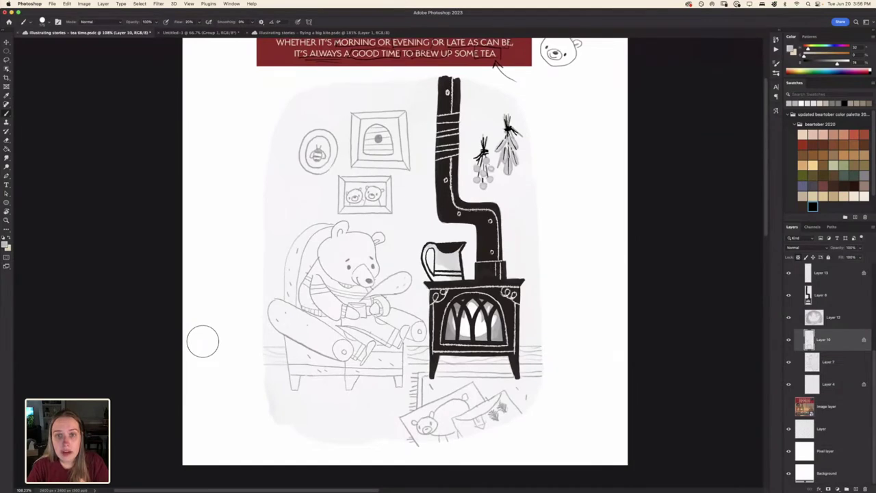